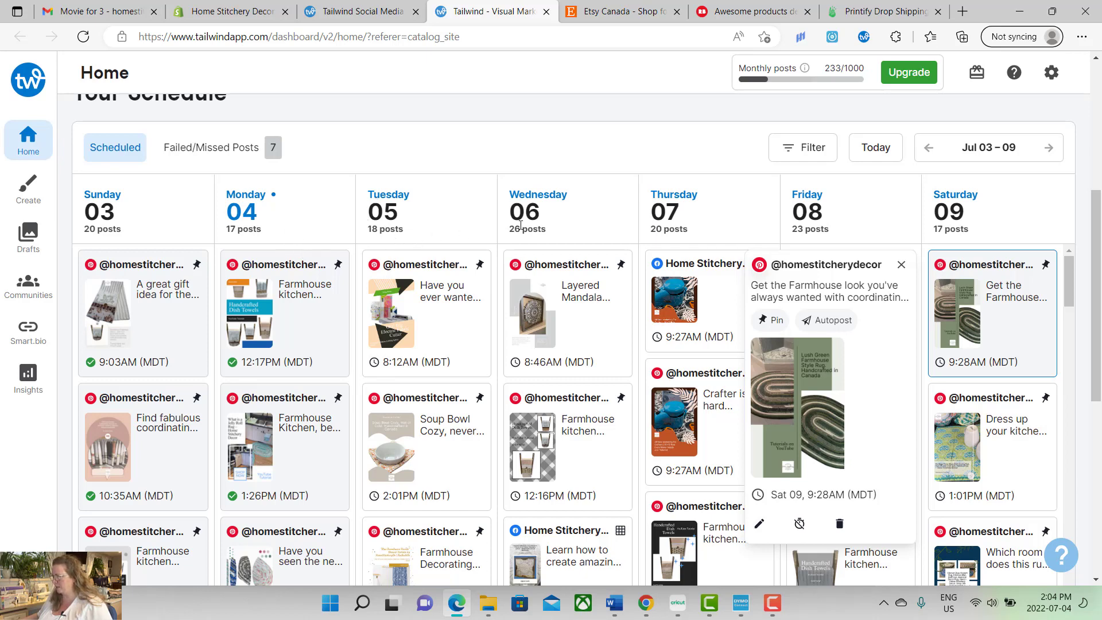
- Review the posts scheduled for the weeks of Jul 10–16 and Jul 17–23 in Your Schedule
{"action": "left_click_drag", "start_coordinate": [1097, 238], "coordinate": [1095, 188]}
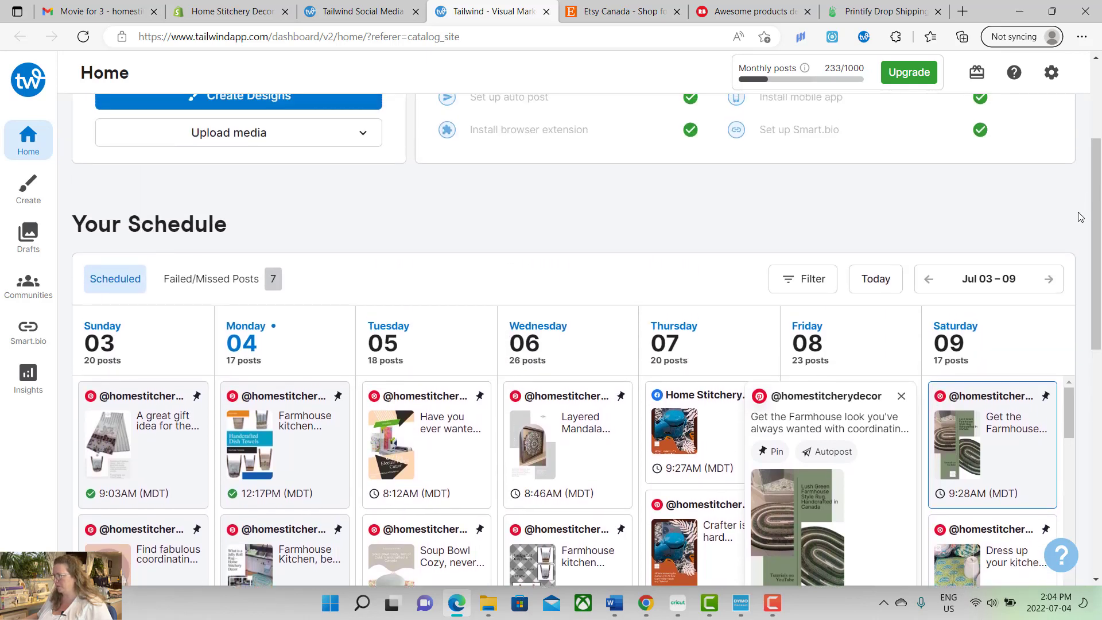
{"action": "left_click", "coordinate": [1050, 281]}
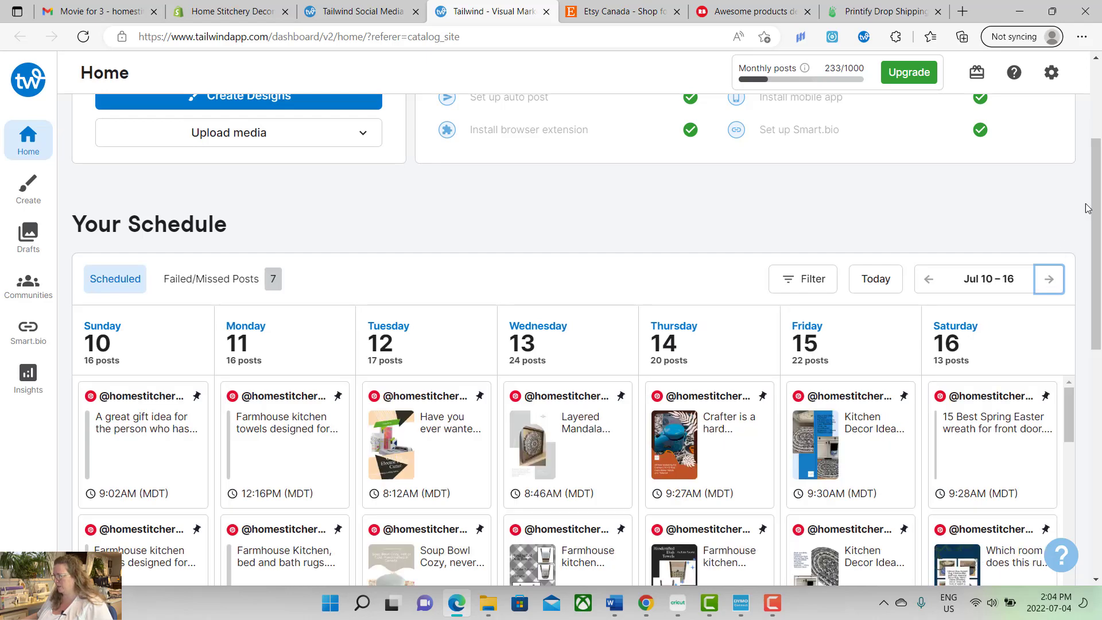
{"action": "scroll", "coordinate": [1085, 210], "scroll_direction": "down", "scroll_amount": 4}
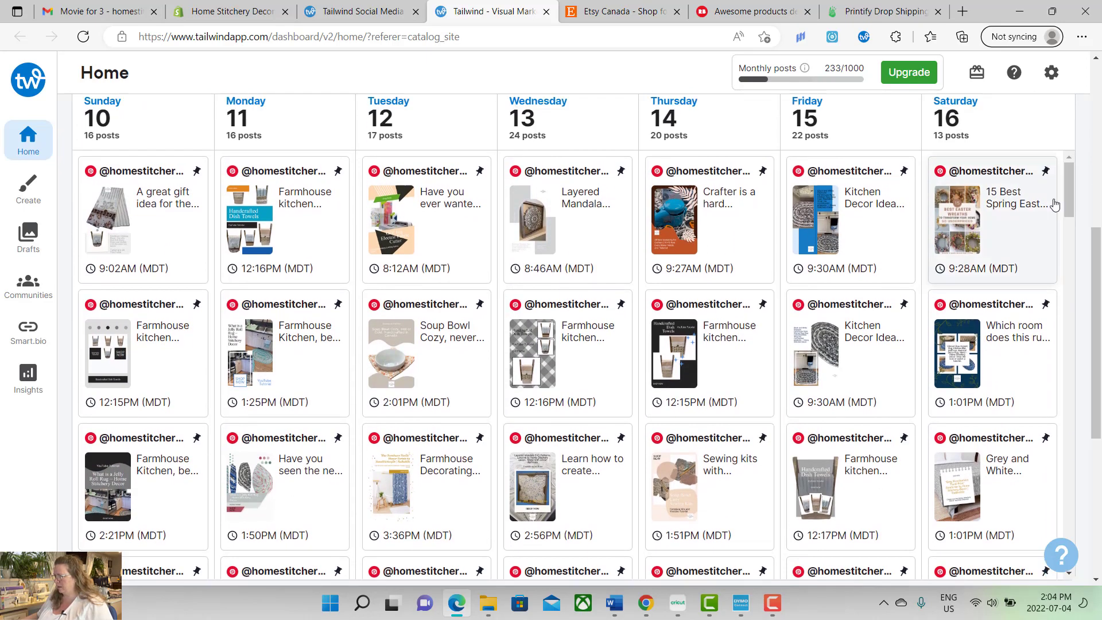
{"action": "left_click_drag", "start_coordinate": [1097, 275], "coordinate": [1096, 202]}
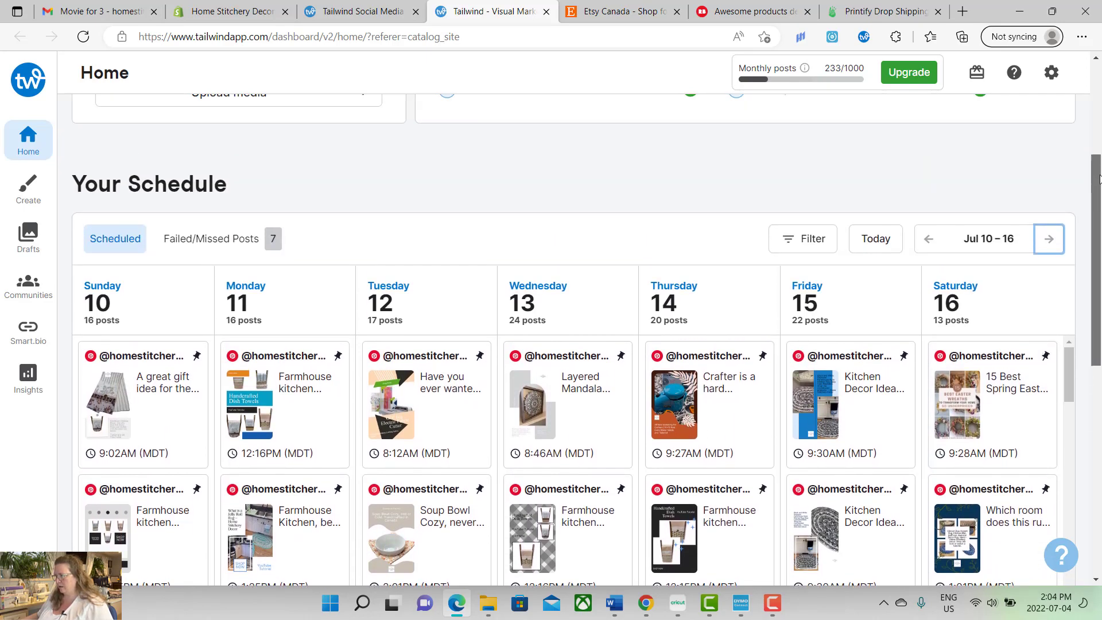
{"action": "left_click", "coordinate": [1050, 240]}
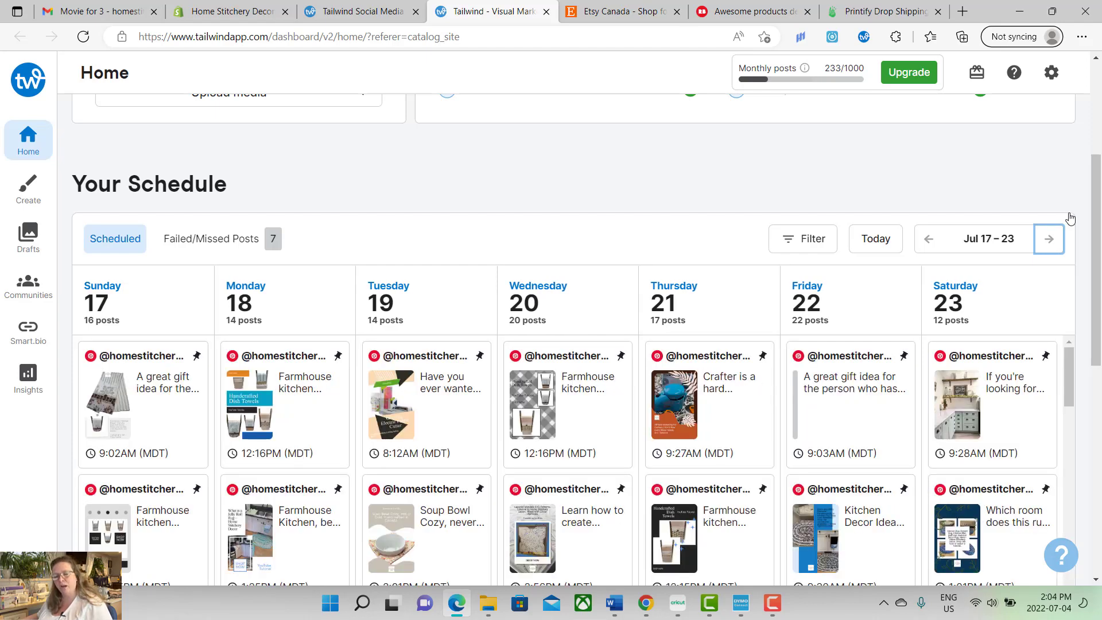
{"action": "left_click_drag", "start_coordinate": [1098, 189], "coordinate": [1091, 281]}
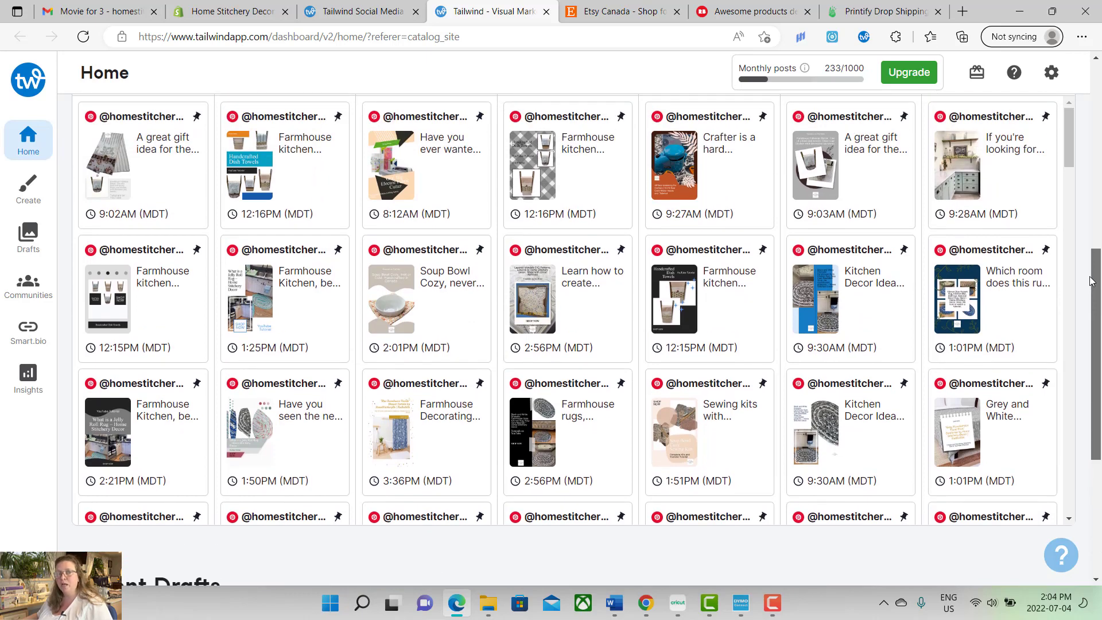
{"action": "left_click_drag", "start_coordinate": [1092, 281], "coordinate": [1070, 198]}
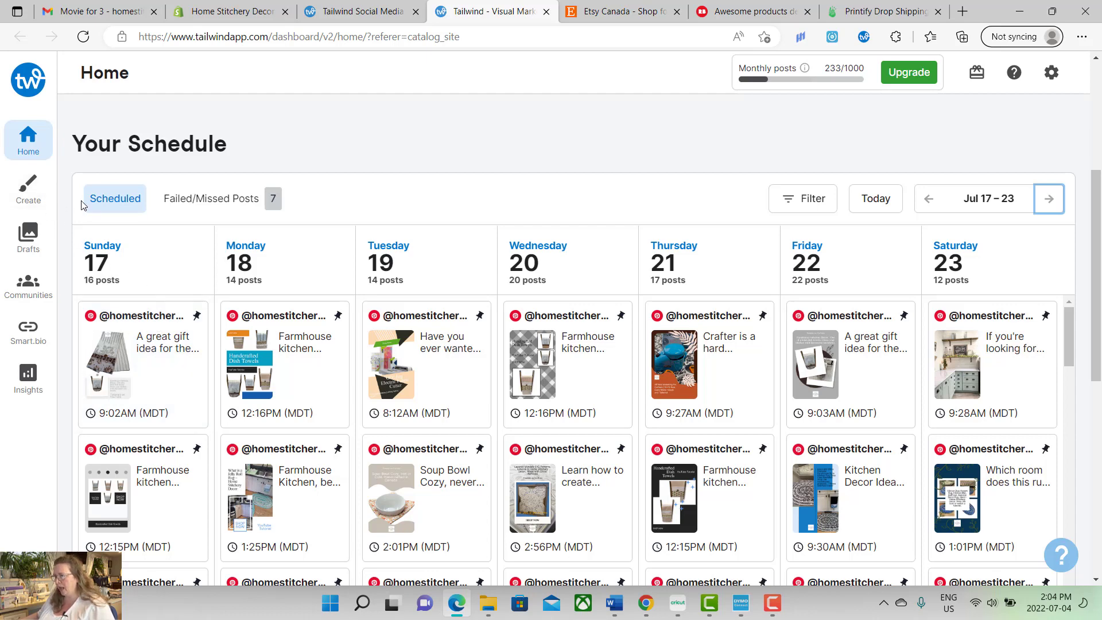
- Start creating designs from the home page, dismiss the marketing plan chat, and activate the Site Photos URL entry
{"action": "left_click", "coordinate": [27, 146]}
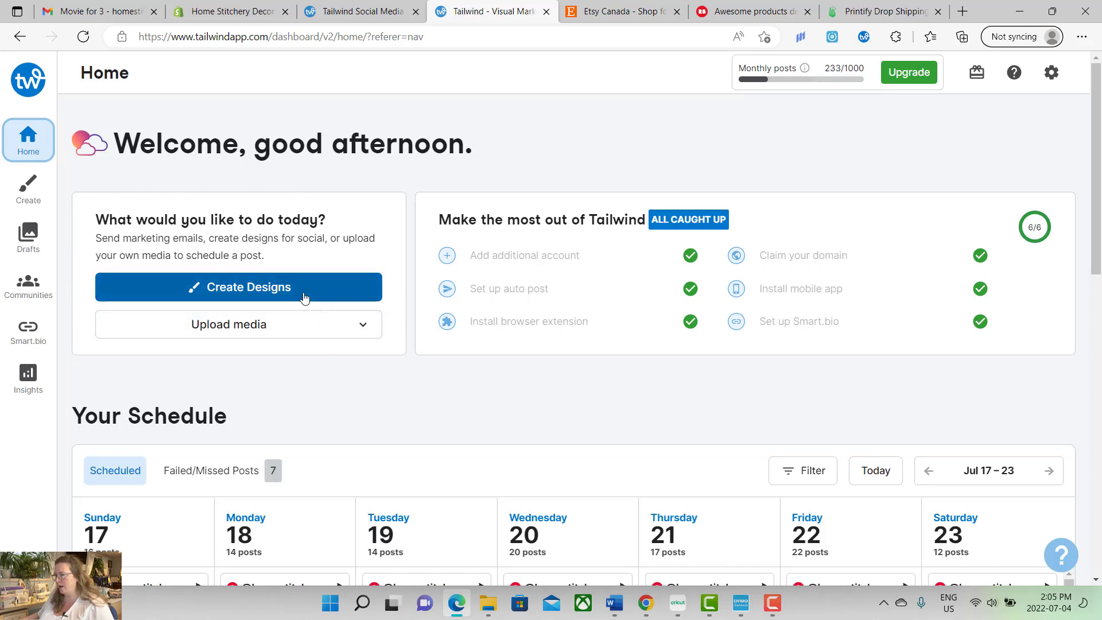
{"action": "left_click", "coordinate": [274, 289]}
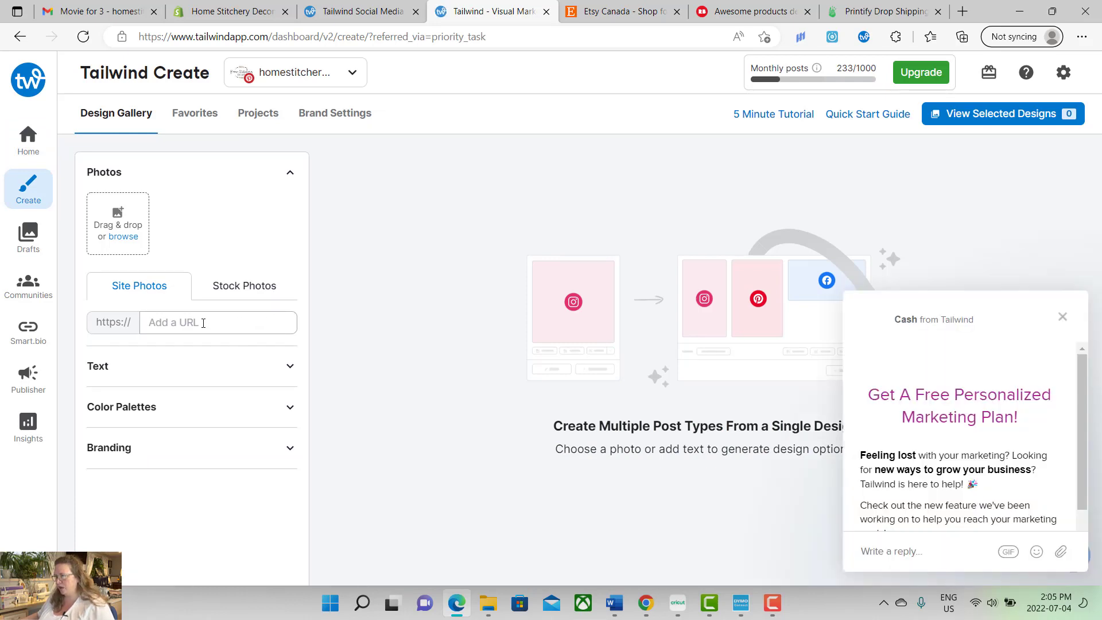
{"action": "left_click", "coordinate": [1061, 318]}
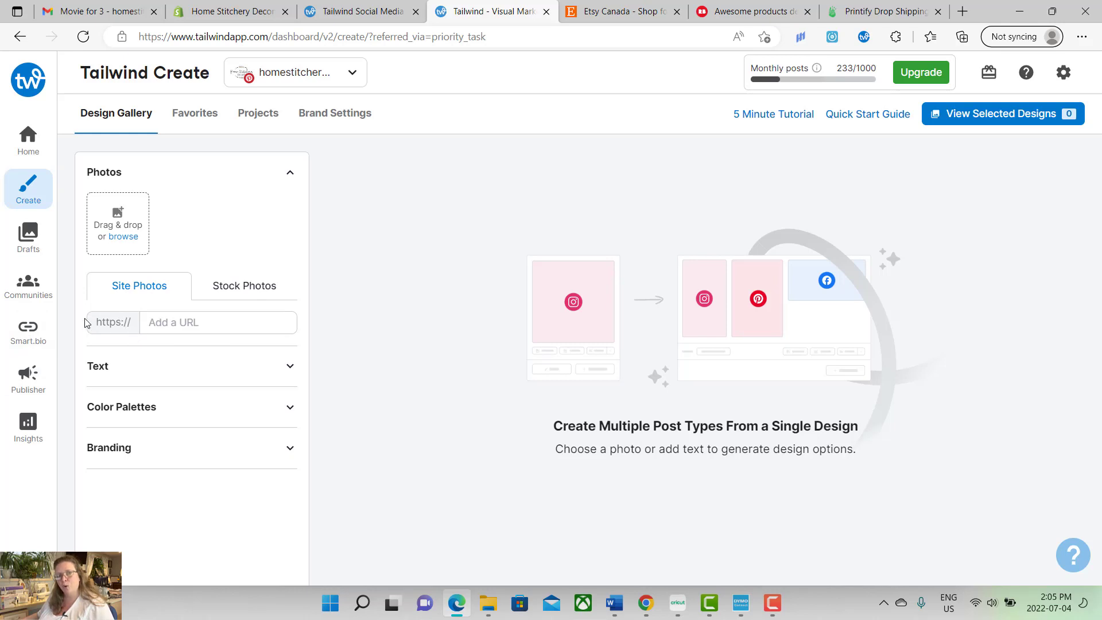
{"action": "left_click", "coordinate": [165, 324]}
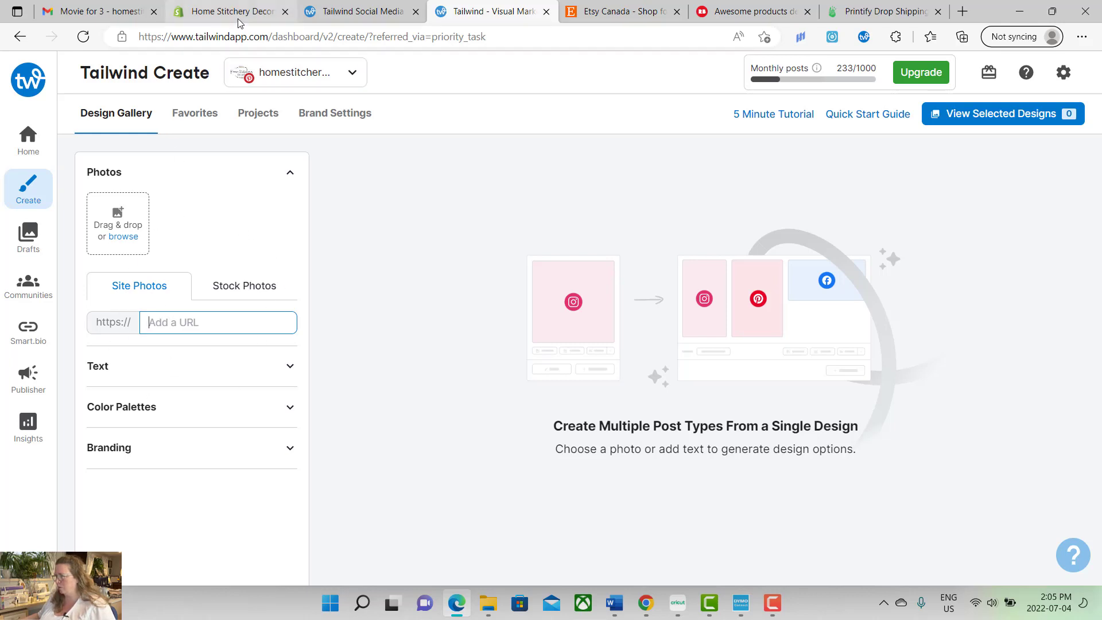
{"action": "left_click", "coordinate": [962, 12]}
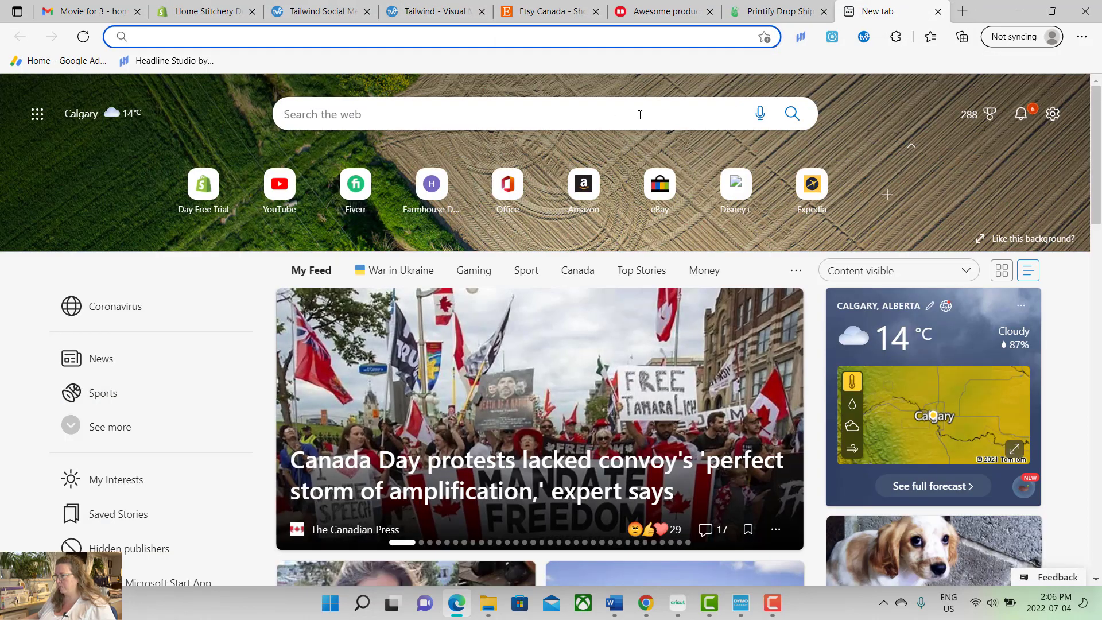
{"action": "left_click", "coordinate": [427, 194]}
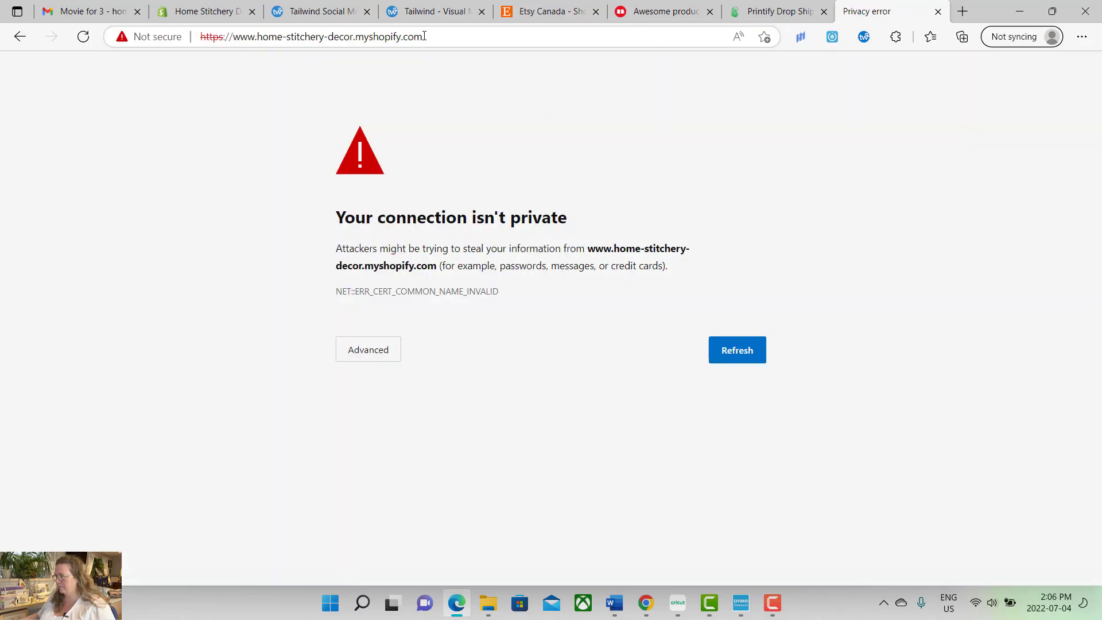
{"action": "left_click", "coordinate": [938, 12]}
- Search the web for homestitcherydecor.com in a new browser tab and open the store's Collections page
{"action": "left_click", "coordinate": [962, 12]}
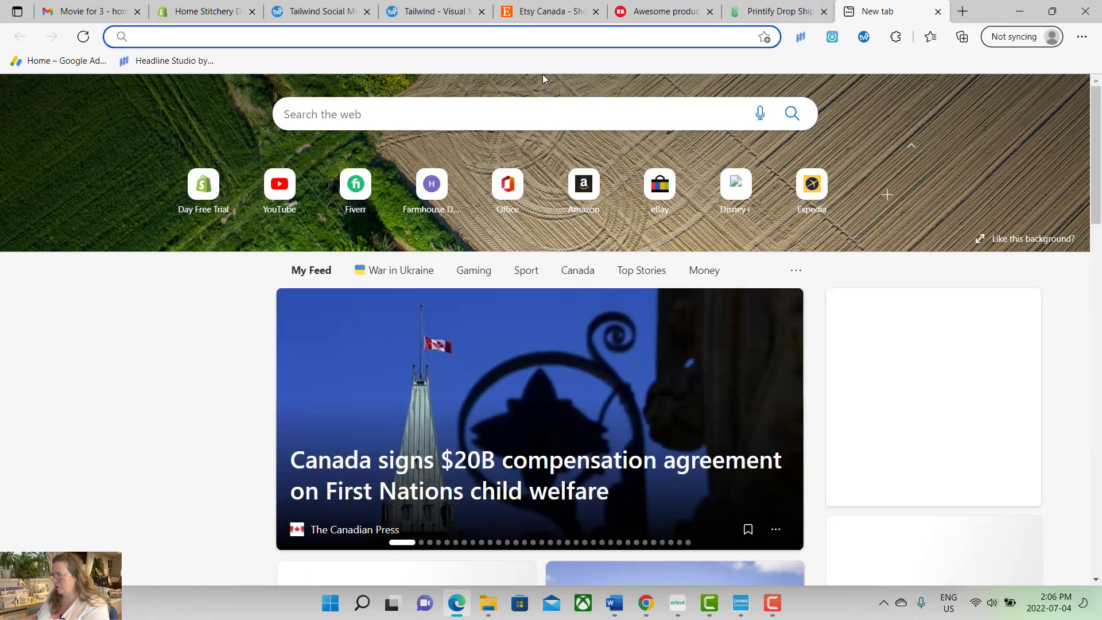
{"action": "left_click", "coordinate": [489, 104]}
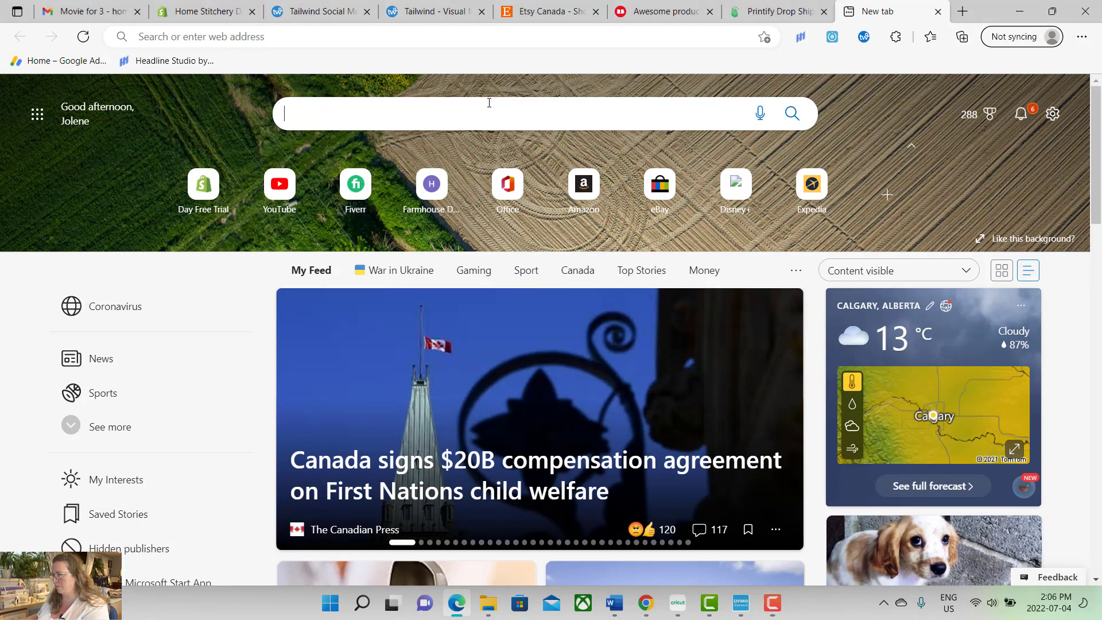
{"action": "type", "text": "homes"}
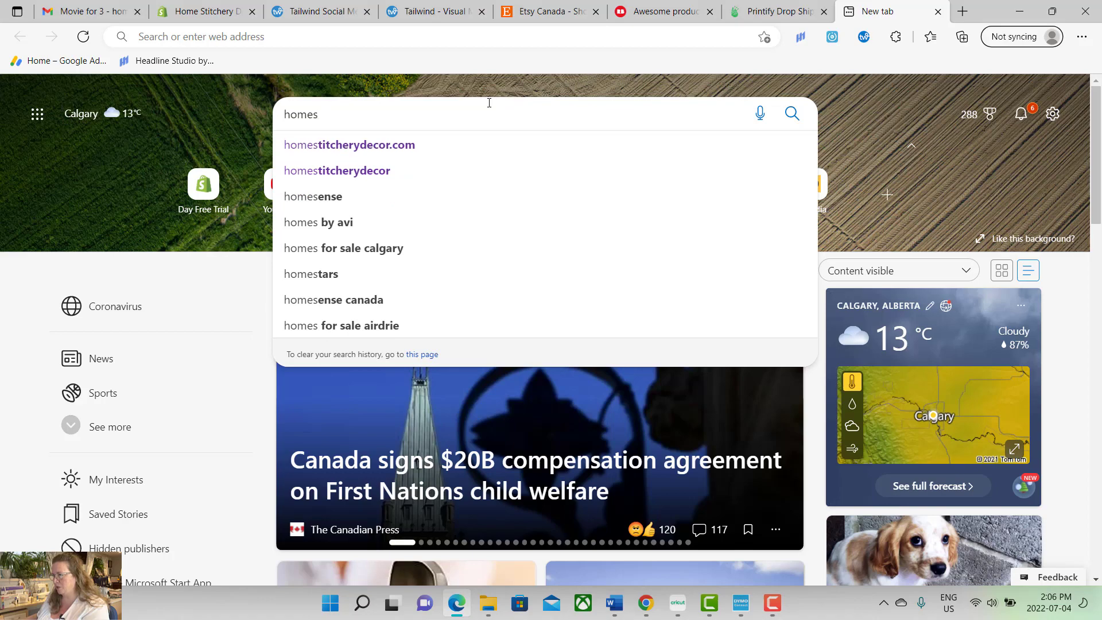
{"action": "left_click", "coordinate": [375, 147]}
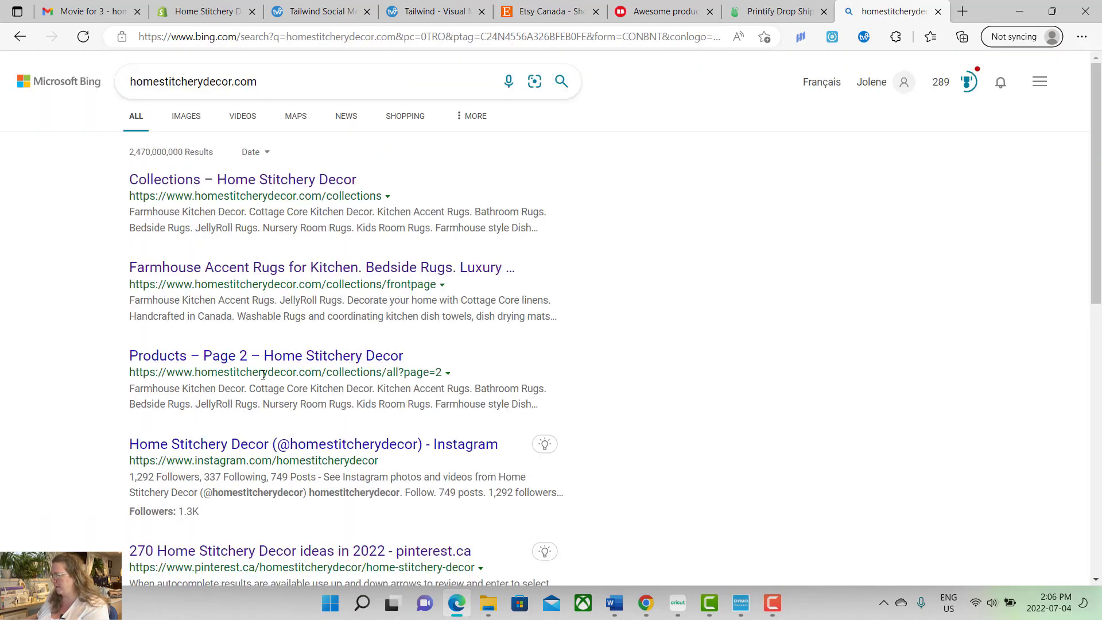
{"action": "left_click", "coordinate": [231, 190]}
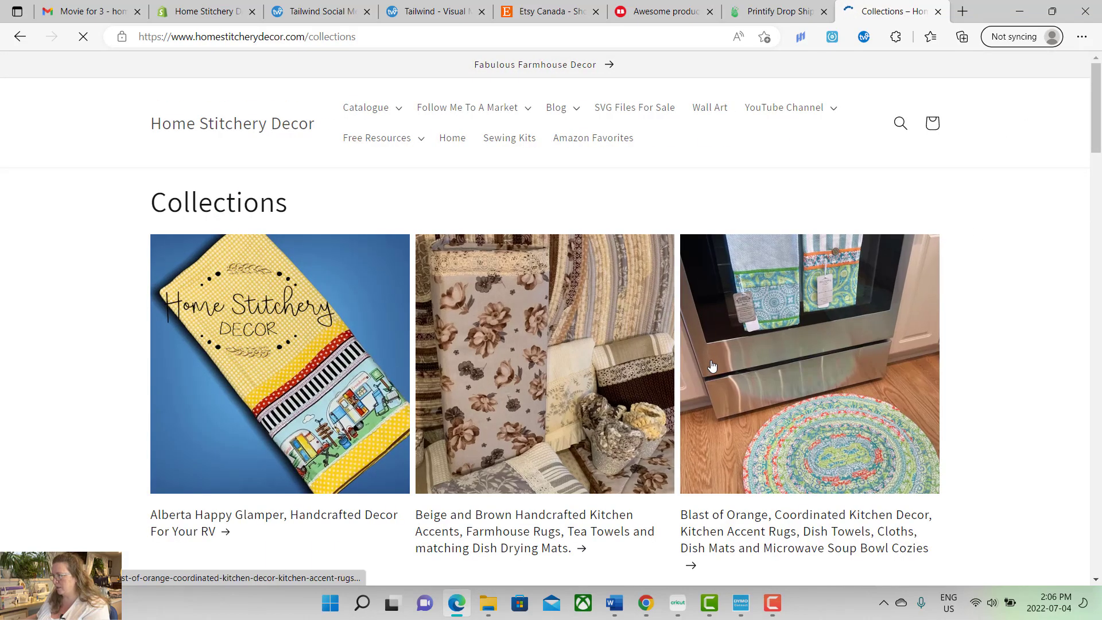
- Open the blue "Blue Modern Farmhouse Bathroom Shower Curtain" product page from the Brillant Blue collection
{"action": "left_click_drag", "start_coordinate": [1096, 141], "coordinate": [1099, 215]}
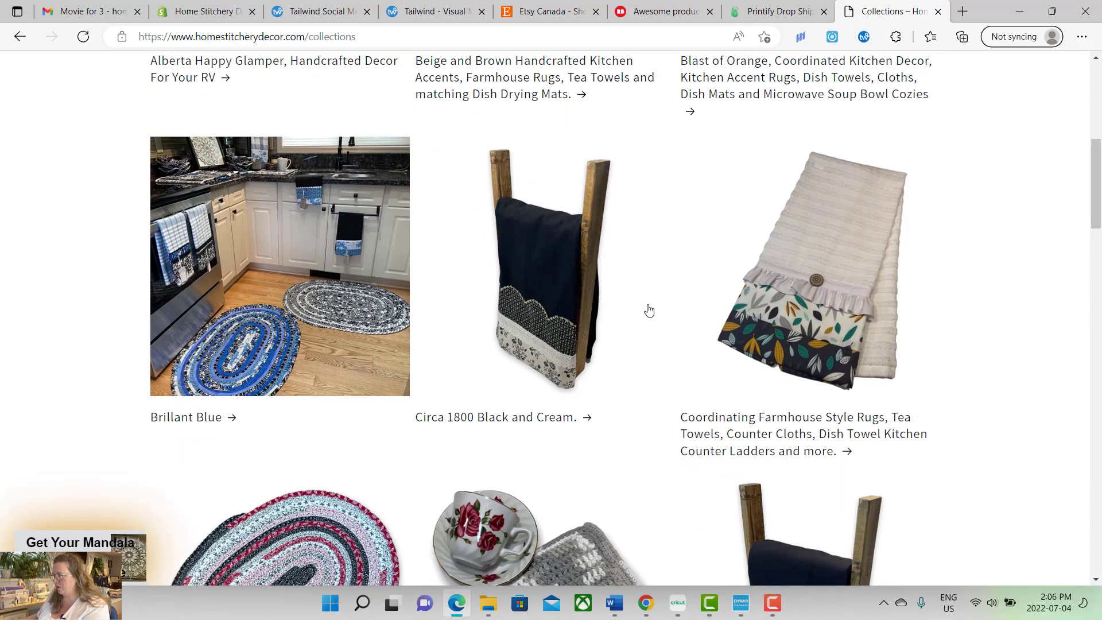
{"action": "left_click", "coordinate": [203, 419]}
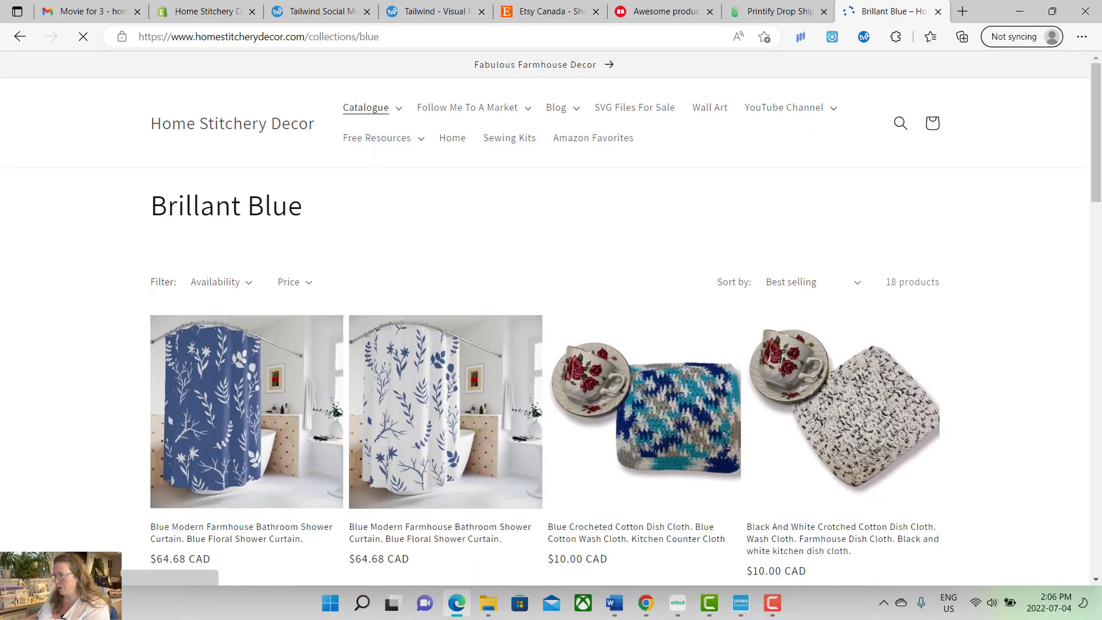
{"action": "scroll", "coordinate": [290, 328], "scroll_direction": "down", "scroll_amount": 3}
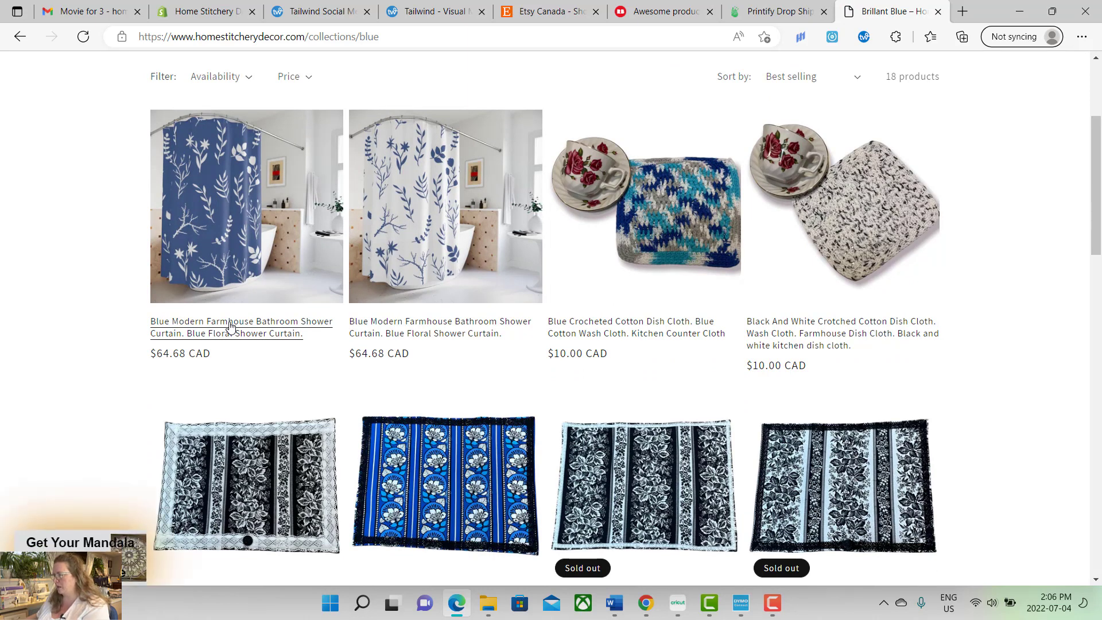
{"action": "left_click", "coordinate": [230, 326]}
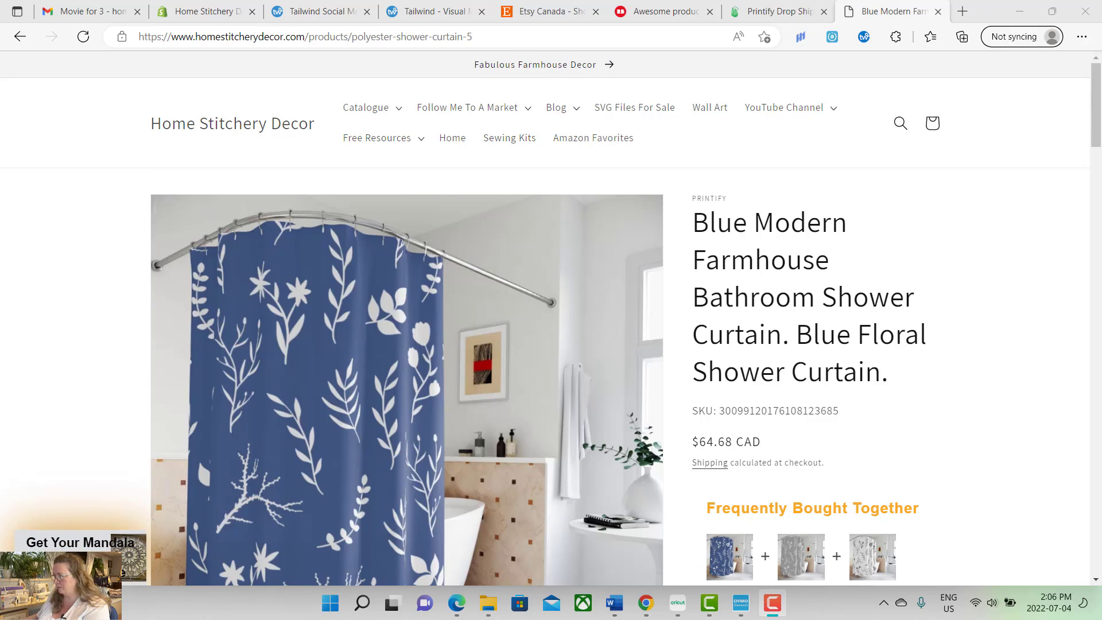
{"action": "left_click_drag", "start_coordinate": [1097, 138], "coordinate": [1026, 81]}
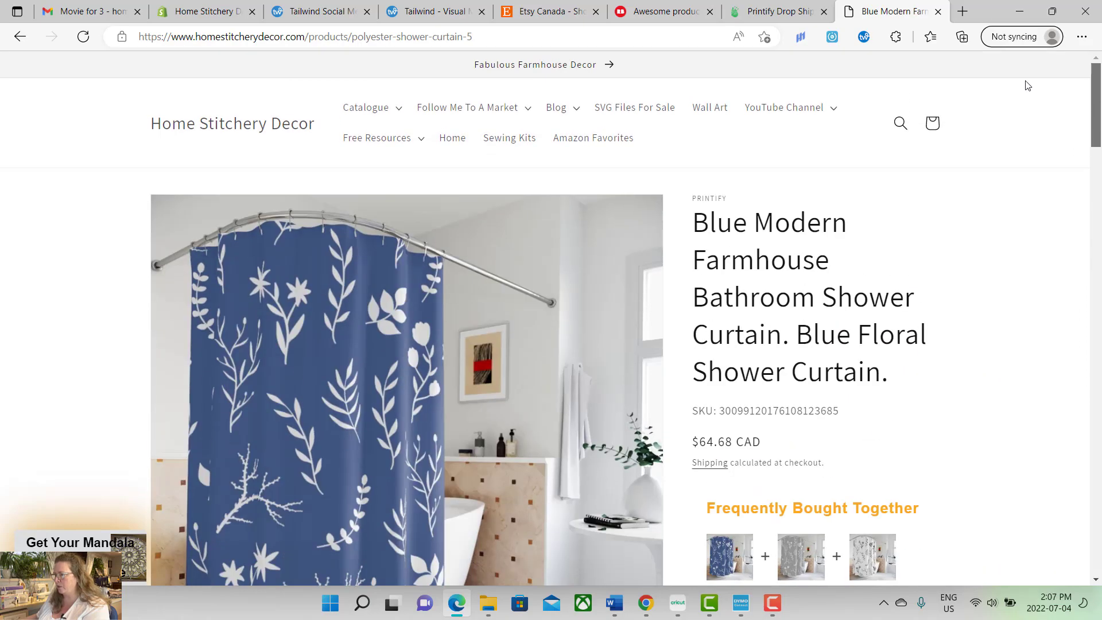
- Copy the shower curtain product page's URL and paste it as the Site Photos address in Tailwind Create
{"action": "left_click", "coordinate": [480, 37]}
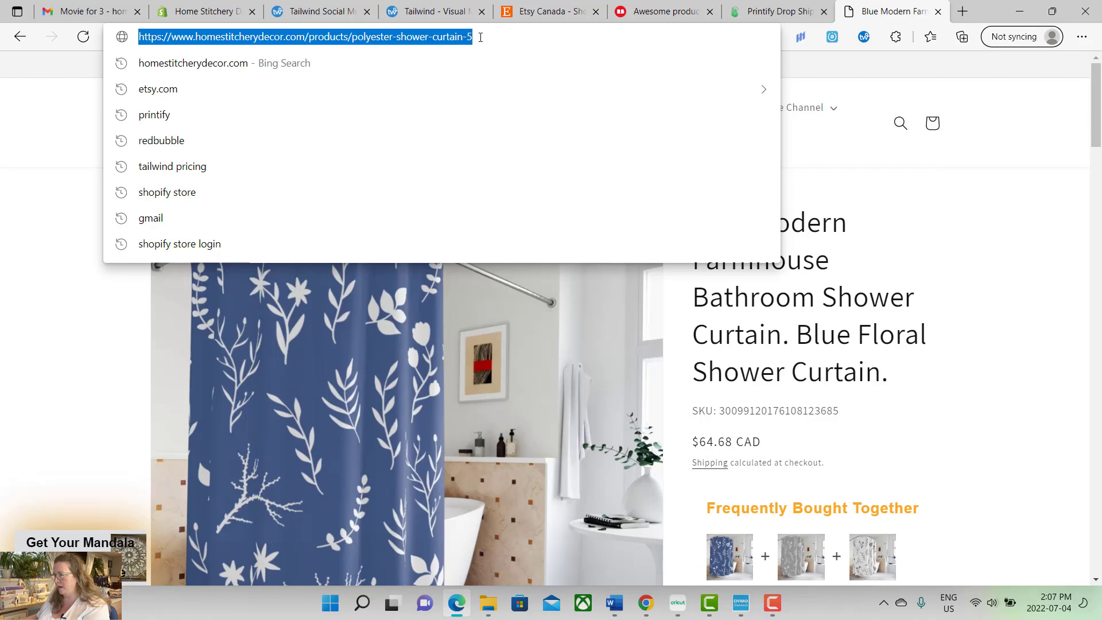
{"action": "right_click", "coordinate": [423, 40]}
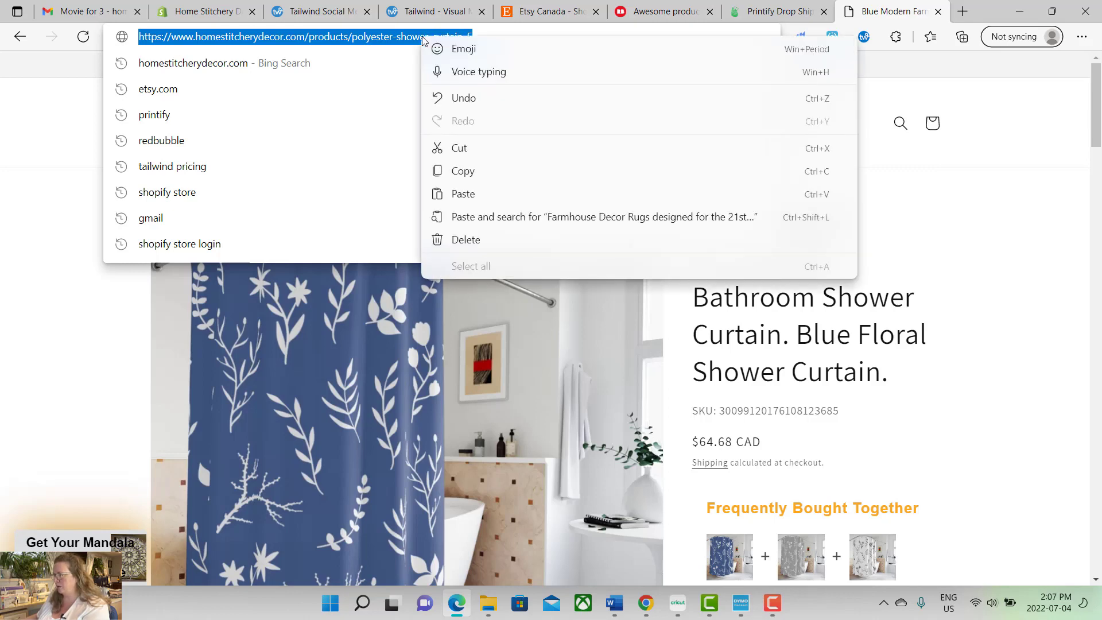
{"action": "left_click", "coordinate": [470, 173]}
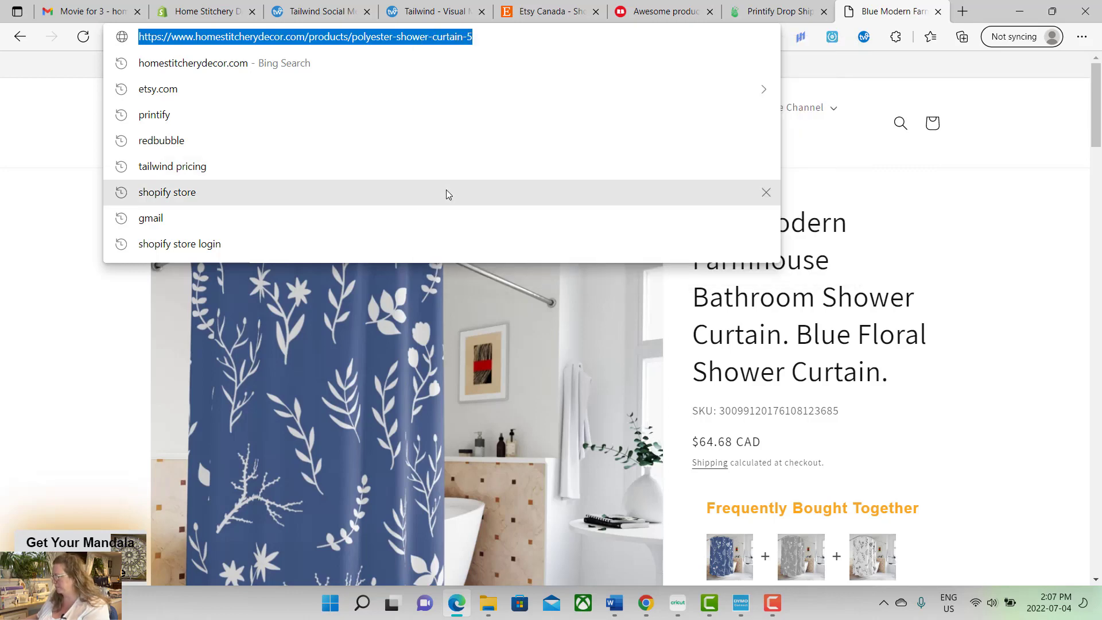
{"action": "left_click", "coordinate": [322, 11]}
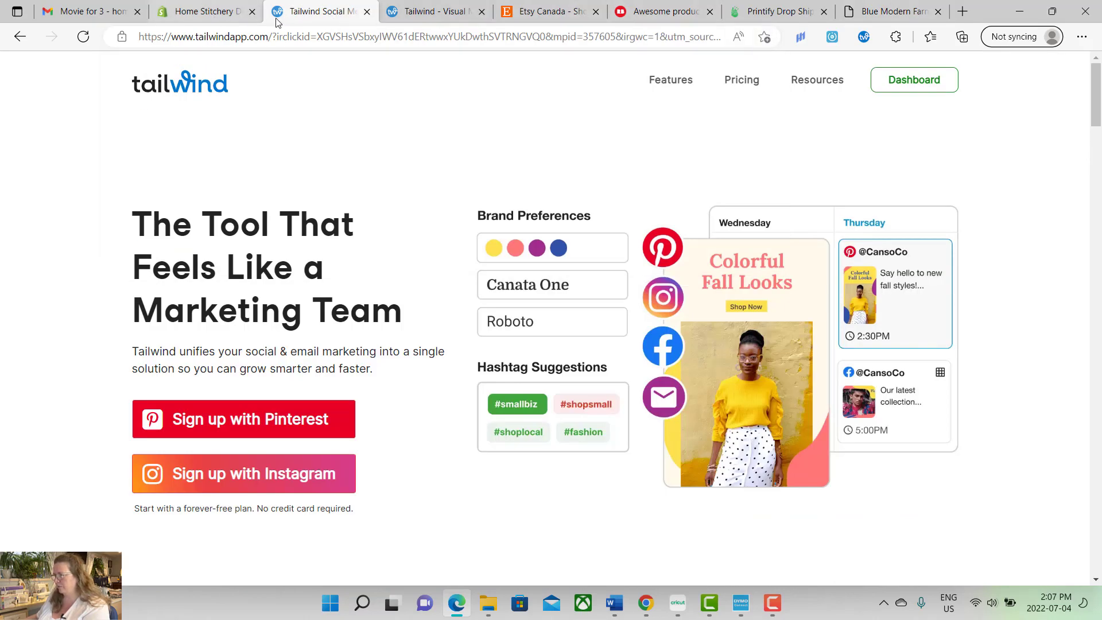
{"action": "mouse_move", "coordinate": [1097, 99]}
{"action": "left_mouse_down"}
{"action": "mouse_move", "coordinate": [1097, 190]}
{"action": "mouse_move", "coordinate": [1098, 86]}
{"action": "left_mouse_up"}
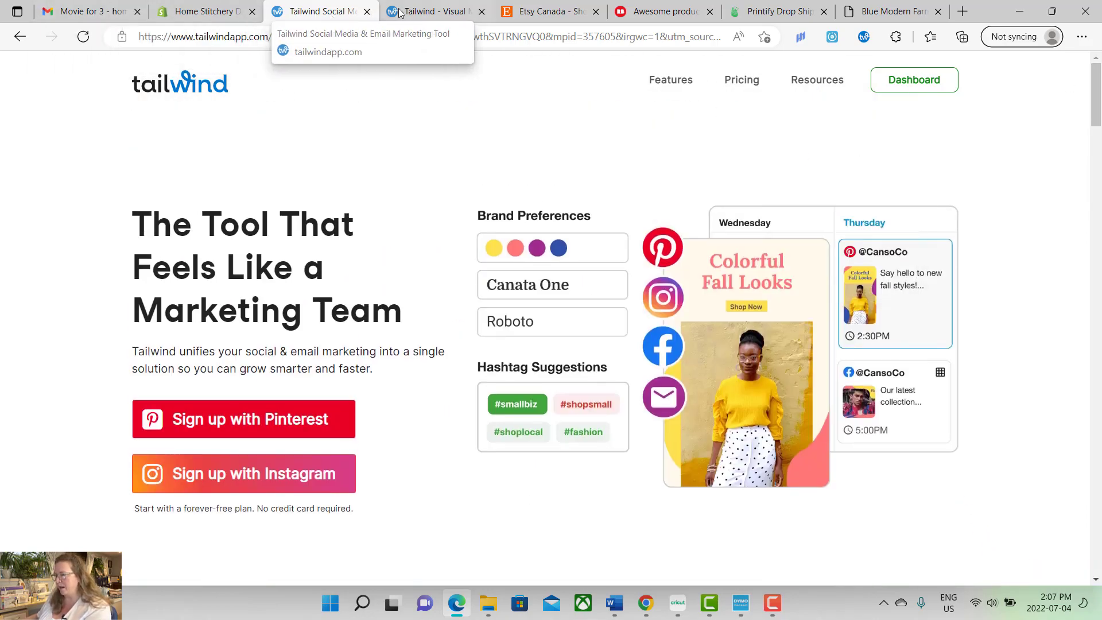
{"action": "left_click", "coordinate": [425, 13]}
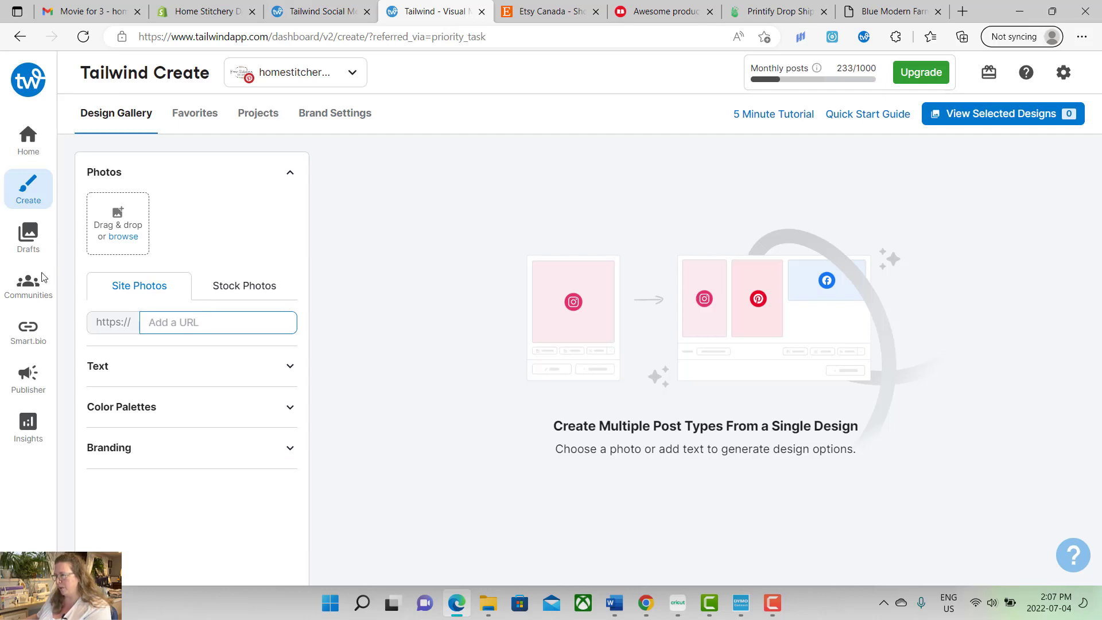
{"action": "right_click", "coordinate": [190, 325]}
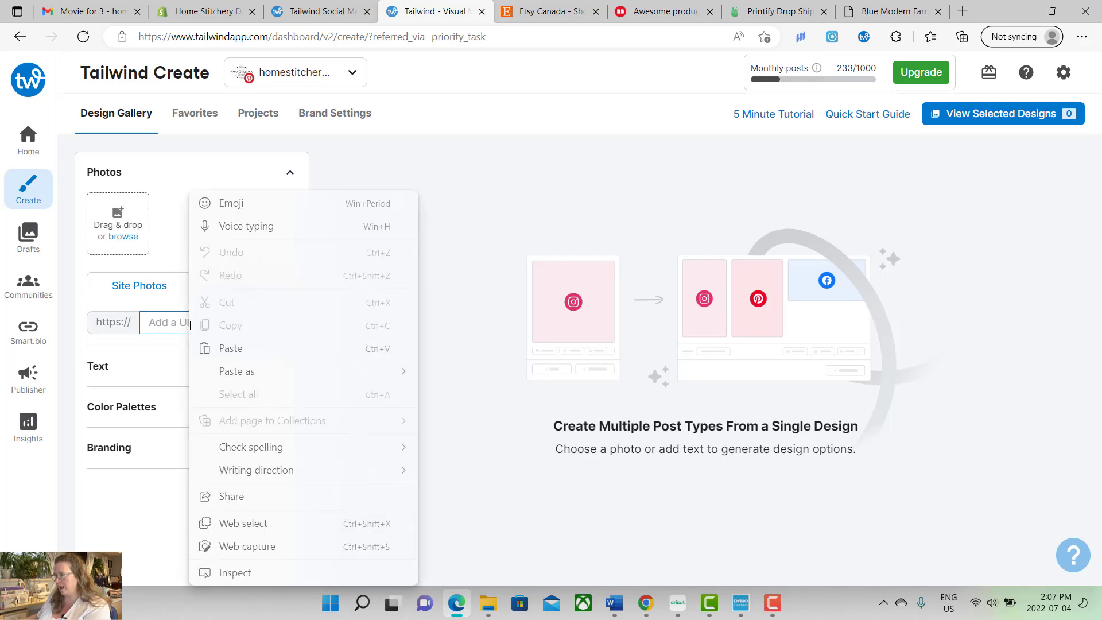
{"action": "left_click", "coordinate": [231, 348]}
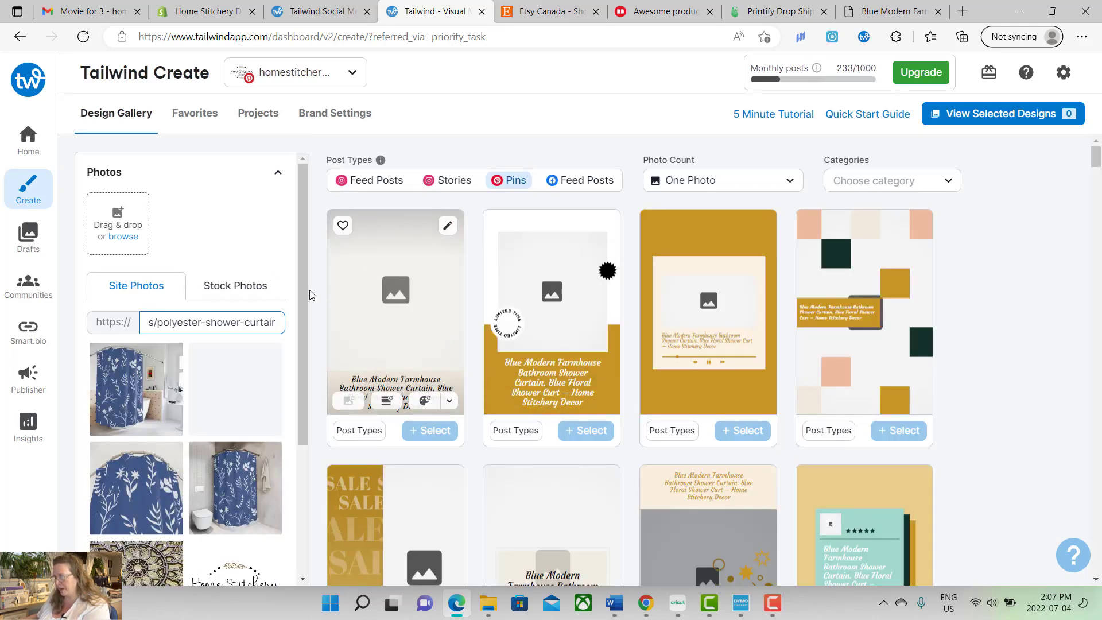
- Look through the photos imported from the shower curtain page and the suggested pin designs
{"action": "left_click_drag", "start_coordinate": [302, 294], "coordinate": [310, 383]}
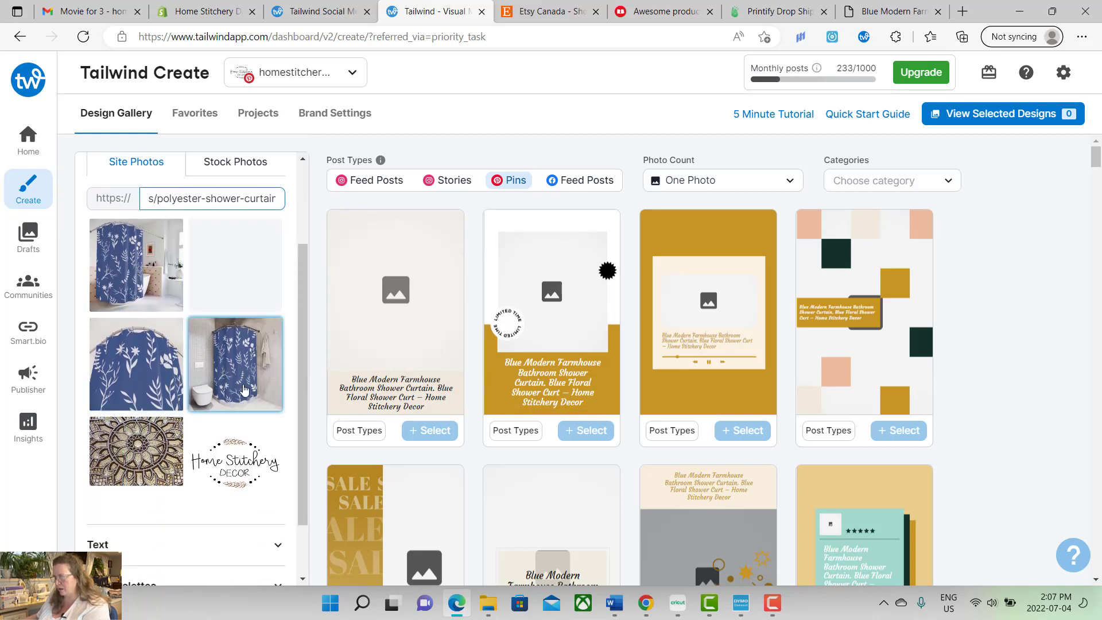
{"action": "left_click_drag", "start_coordinate": [304, 397], "coordinate": [305, 317]}
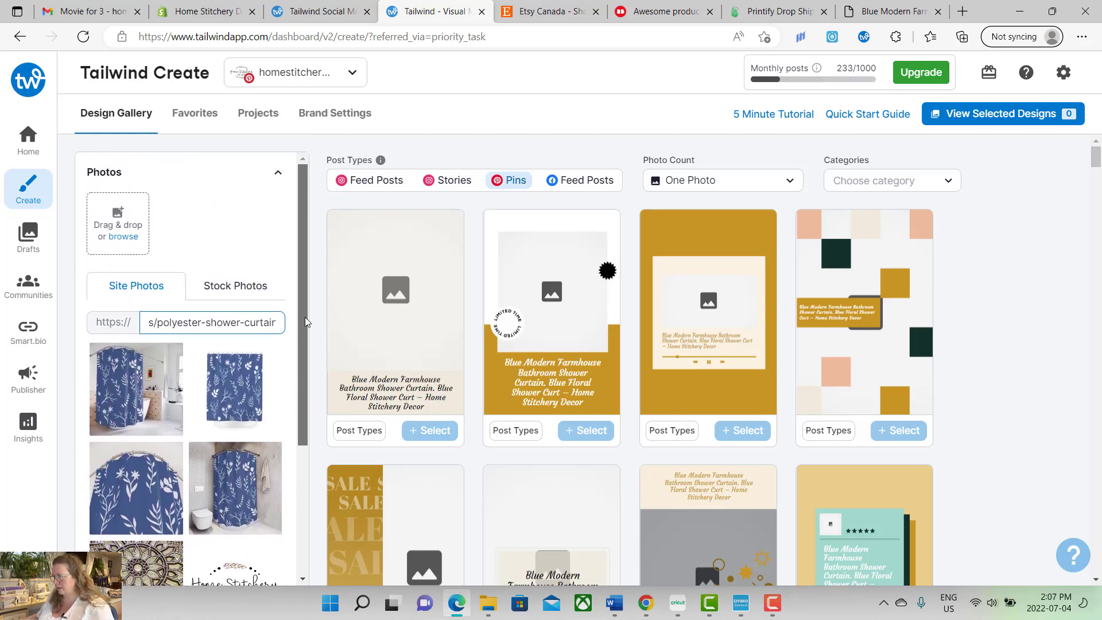
{"action": "mouse_move", "coordinate": [1097, 162]}
{"action": "left_mouse_down"}
{"action": "mouse_move", "coordinate": [1096, 189]}
{"action": "mouse_move", "coordinate": [1093, 156]}
{"action": "left_mouse_up"}
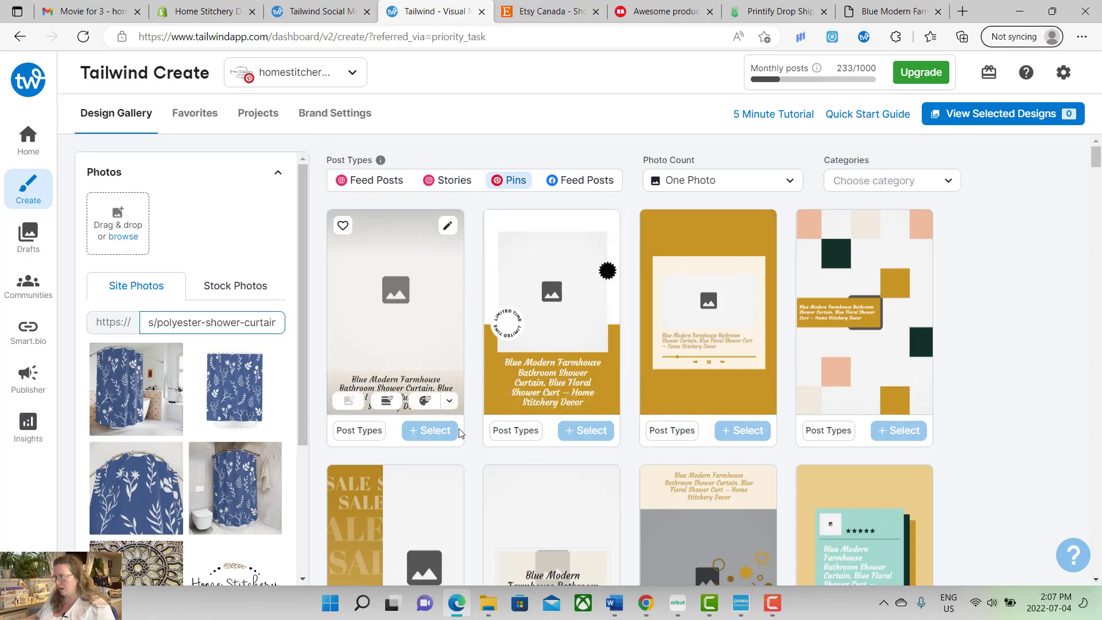
{"action": "scroll", "coordinate": [136, 391], "scroll_direction": "down", "scroll_amount": 1}
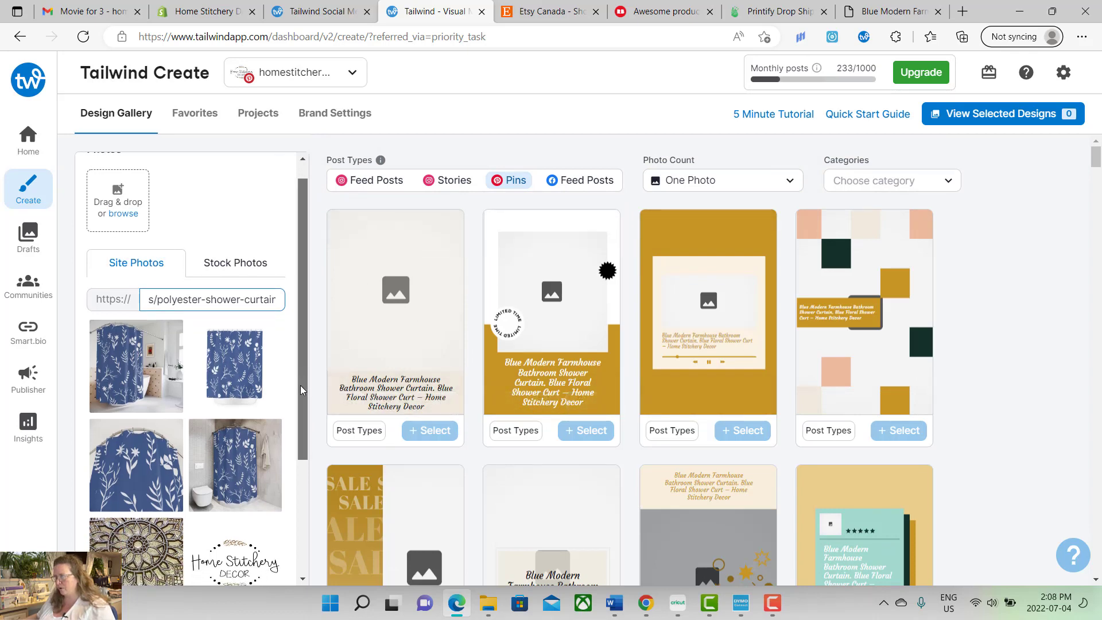
- Add the first site photo, the blue shower curtain beside the bathtub, to the pin designs
{"action": "left_click", "coordinate": [133, 380]}
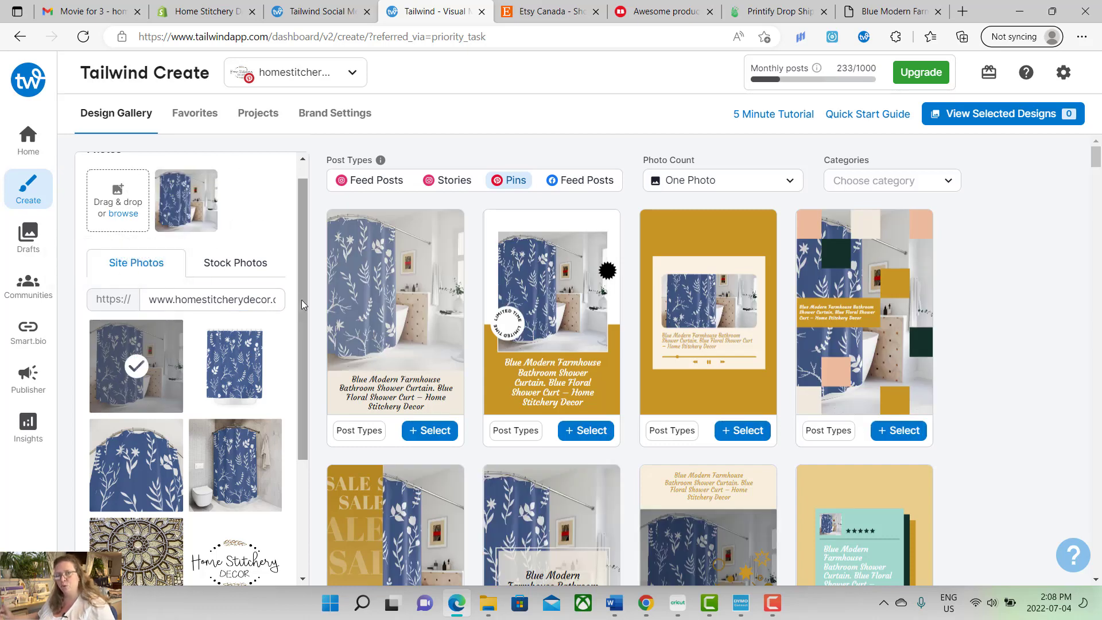
{"action": "left_click_drag", "start_coordinate": [305, 283], "coordinate": [305, 246]}
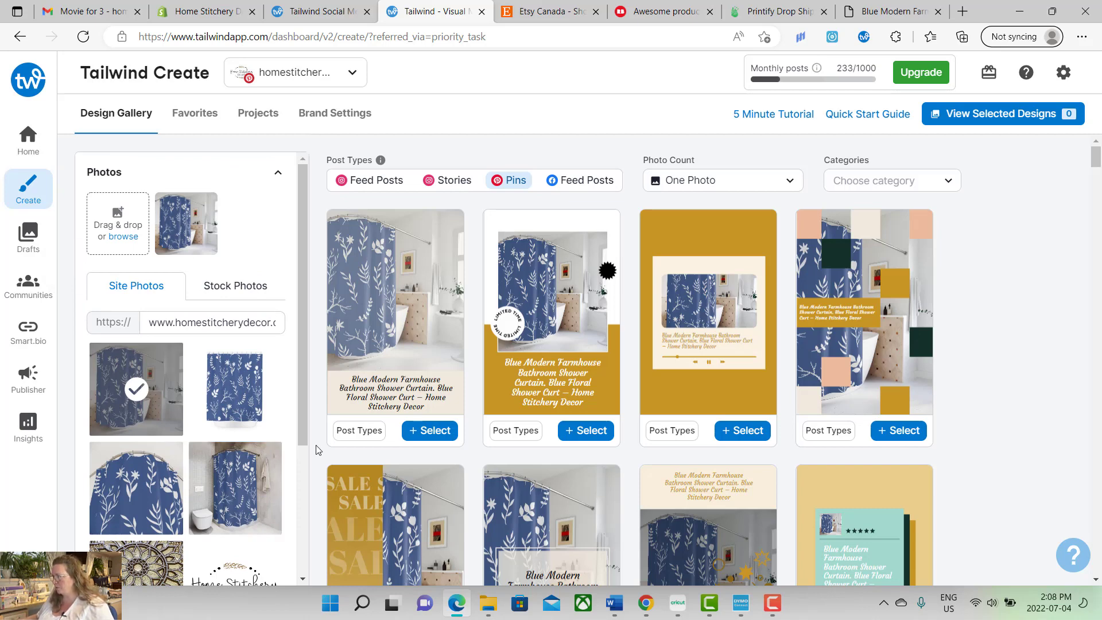
{"action": "mouse_move", "coordinate": [378, 460]}
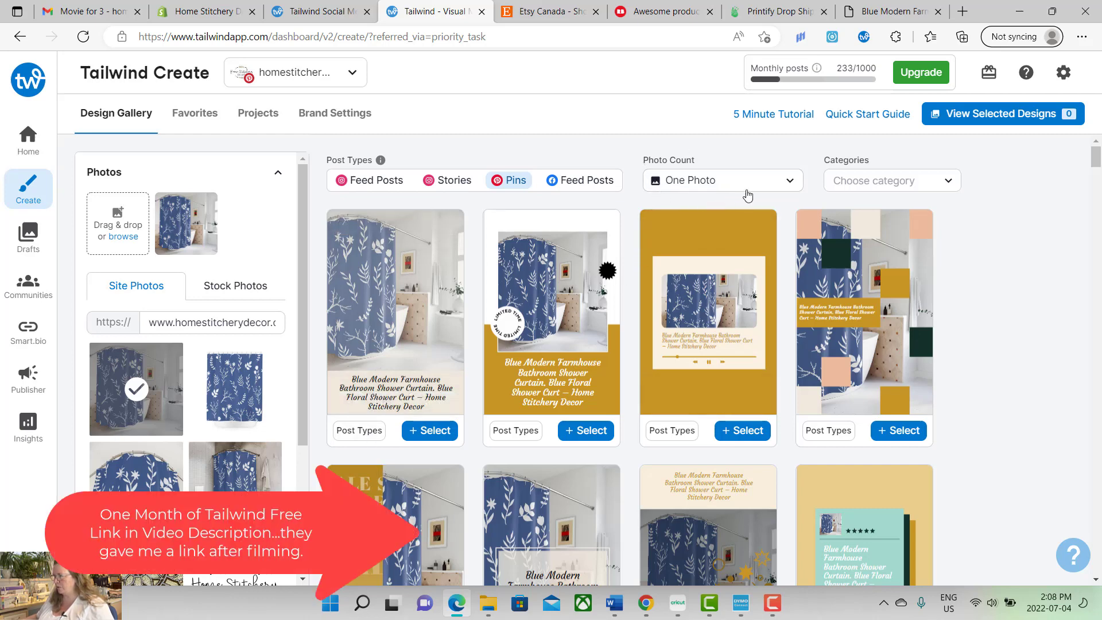
- View the Photo Count options and look through the pin designs generated from the selected curtain photo
{"action": "left_click", "coordinate": [790, 182]}
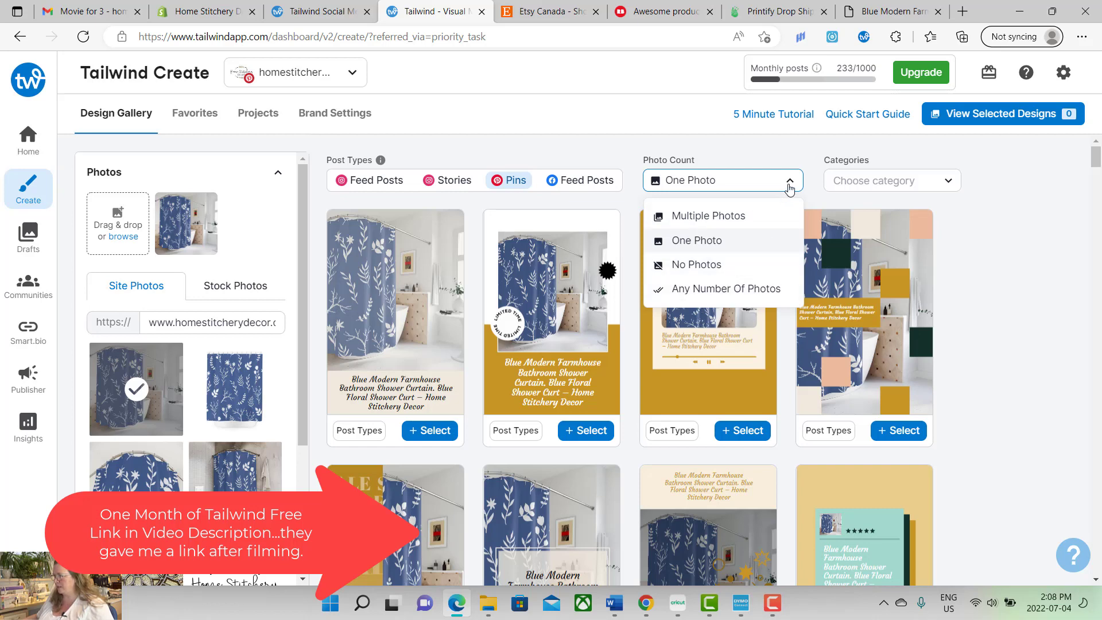
{"action": "mouse_move", "coordinate": [1096, 162]}
{"action": "left_mouse_down"}
{"action": "mouse_move", "coordinate": [1098, 193]}
{"action": "mouse_move", "coordinate": [1097, 162]}
{"action": "left_mouse_up"}
{"action": "left_click", "coordinate": [734, 271]}
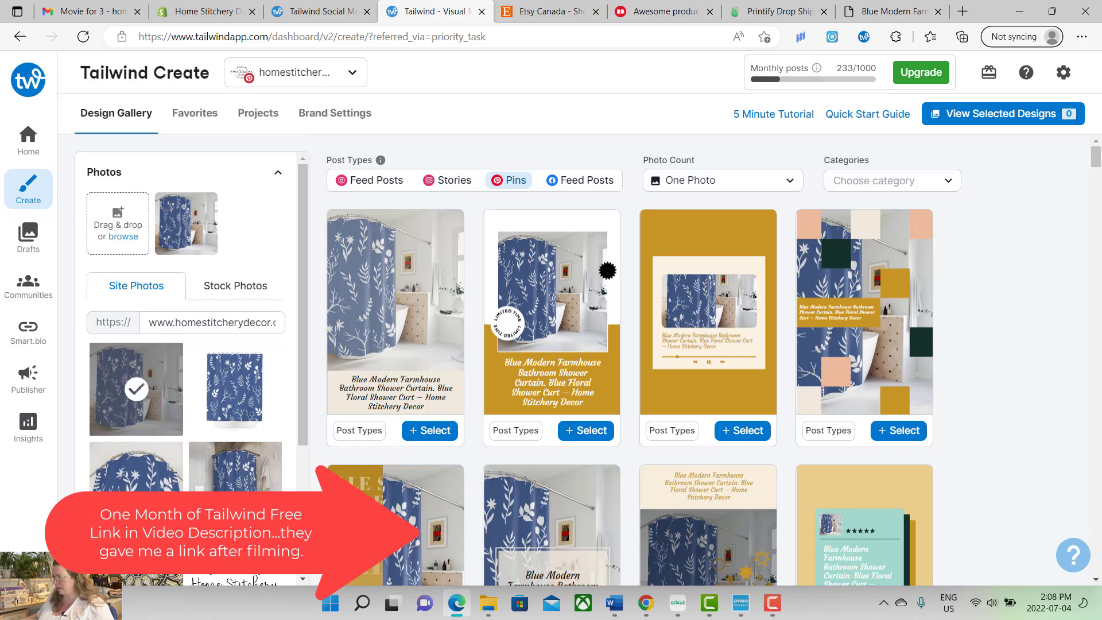
{"action": "left_click_drag", "start_coordinate": [1095, 159], "coordinate": [1095, 159]}
{"action": "left_click_drag", "start_coordinate": [1096, 163], "coordinate": [1098, 171]}
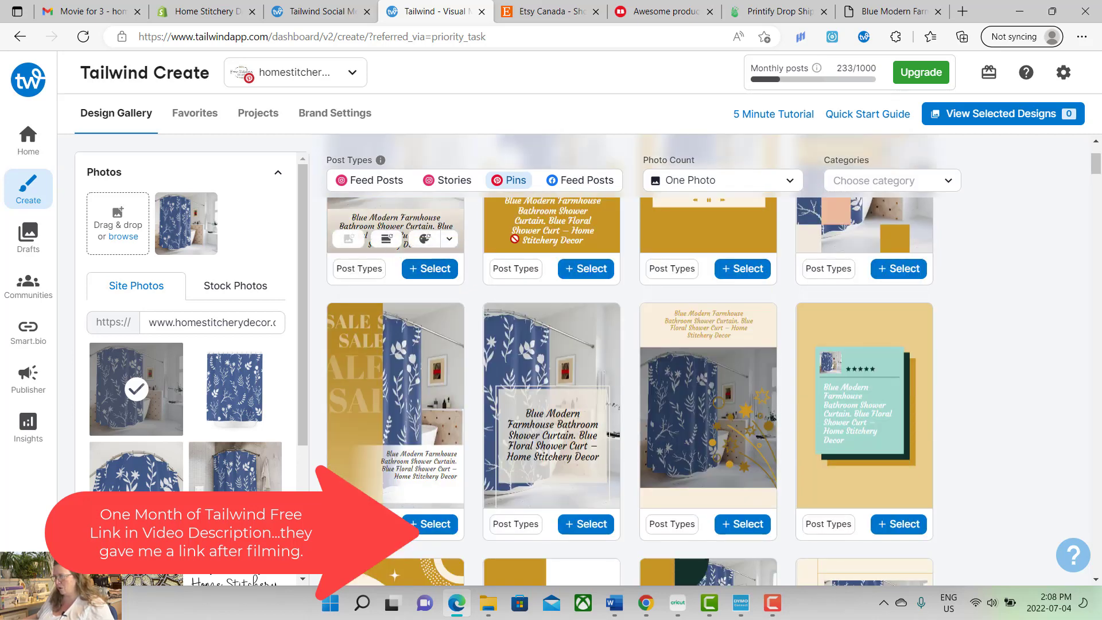
{"action": "left_click_drag", "start_coordinate": [1097, 168], "coordinate": [1098, 172]}
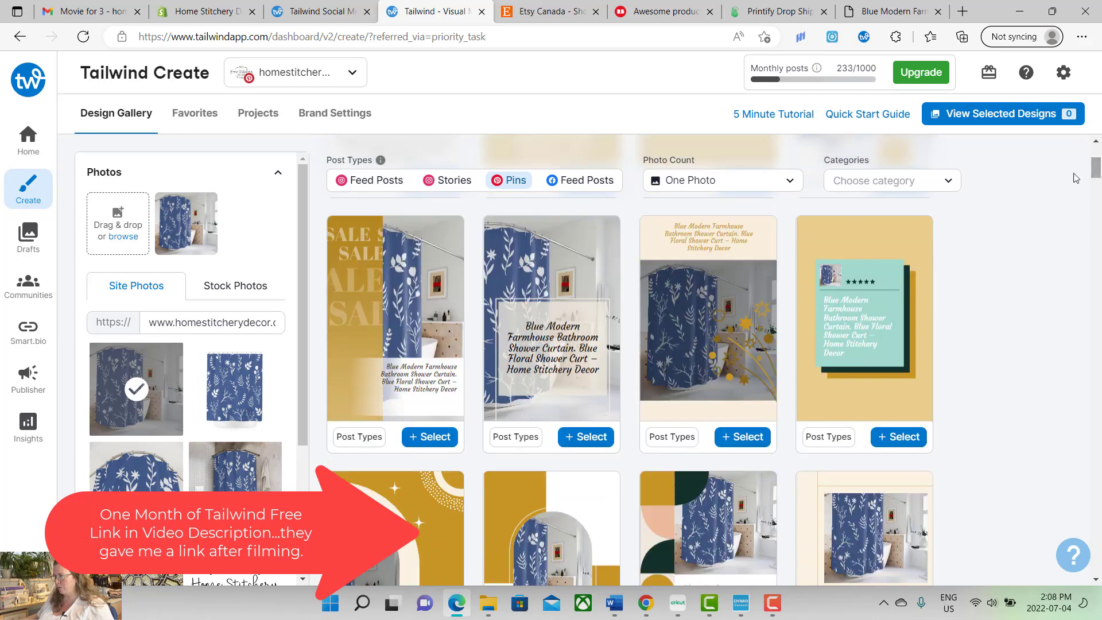
- Open the Text settings for the pin designs and check the title against the shower curtain's product page
{"action": "left_click_drag", "start_coordinate": [301, 388], "coordinate": [301, 518]}
{"action": "mouse_move", "coordinate": [438, 304]}
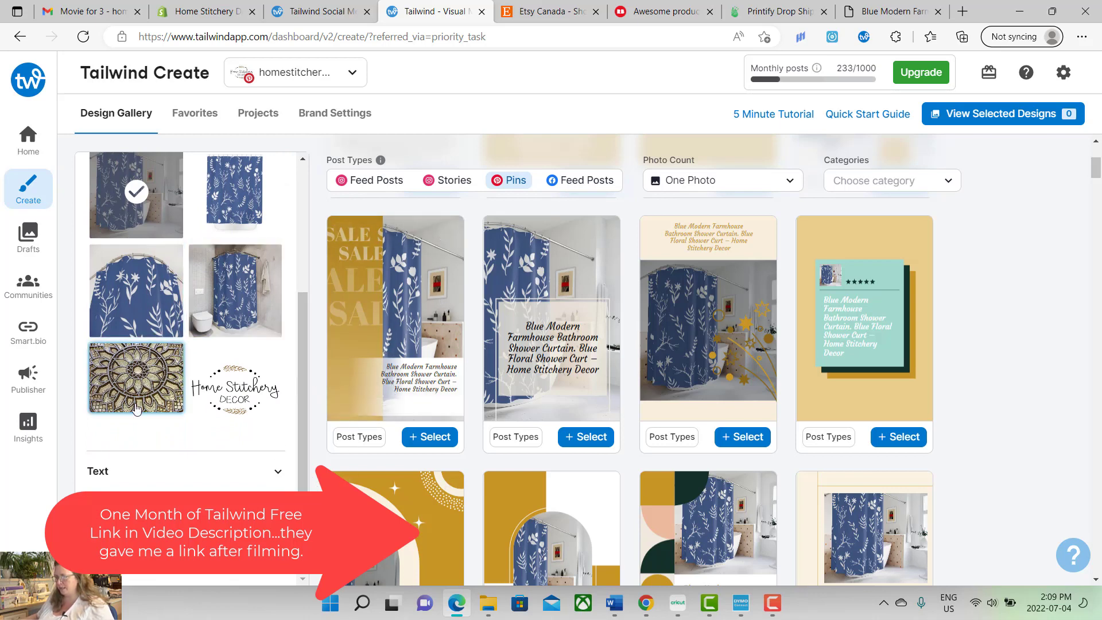
{"action": "left_click_drag", "start_coordinate": [299, 398], "coordinate": [301, 269]}
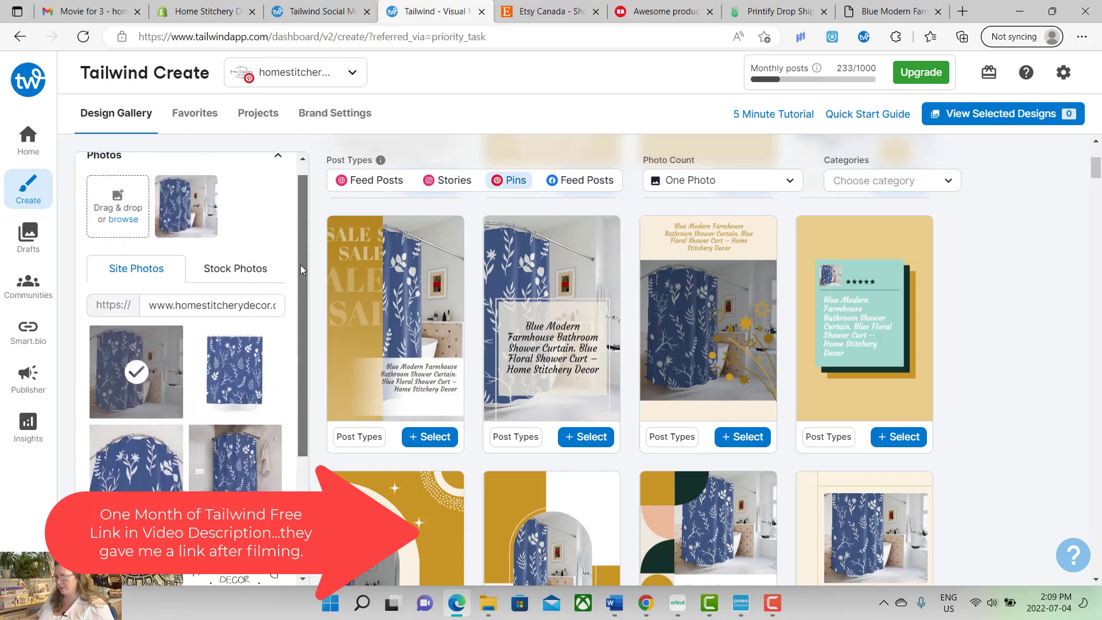
{"action": "scroll", "coordinate": [200, 402], "scroll_direction": "down", "scroll_amount": 3}
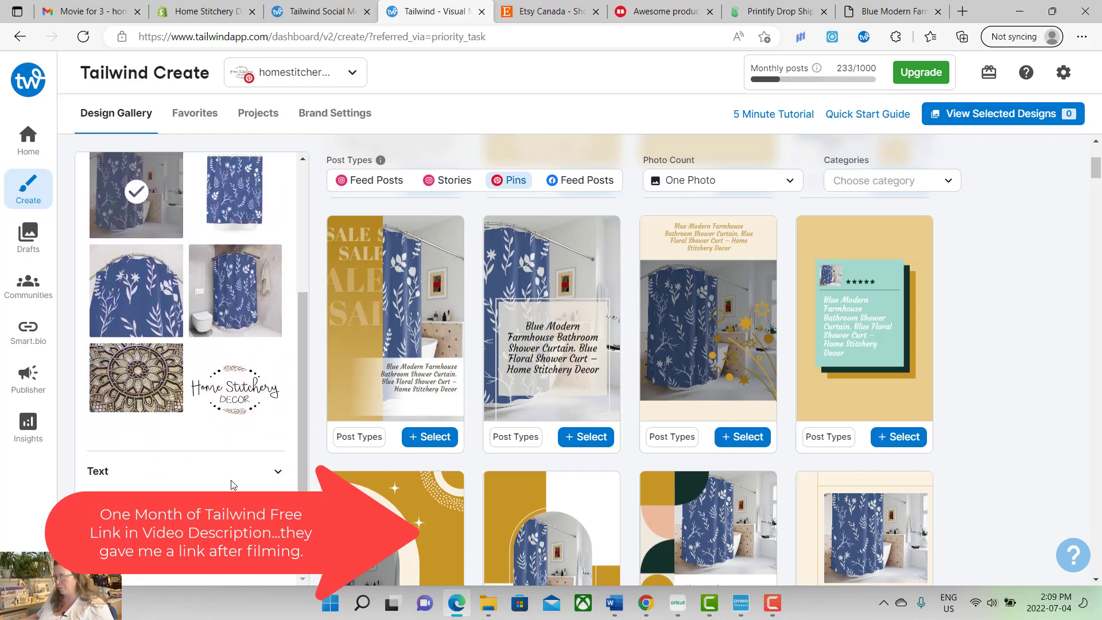
{"action": "left_click", "coordinate": [251, 480]}
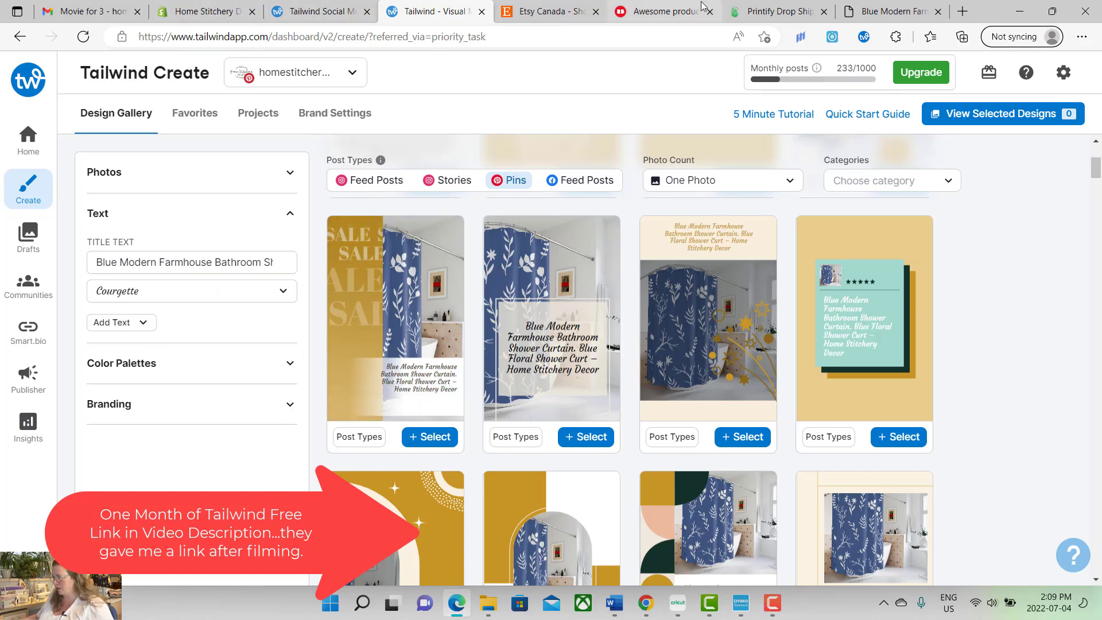
{"action": "left_click", "coordinate": [873, 13]}
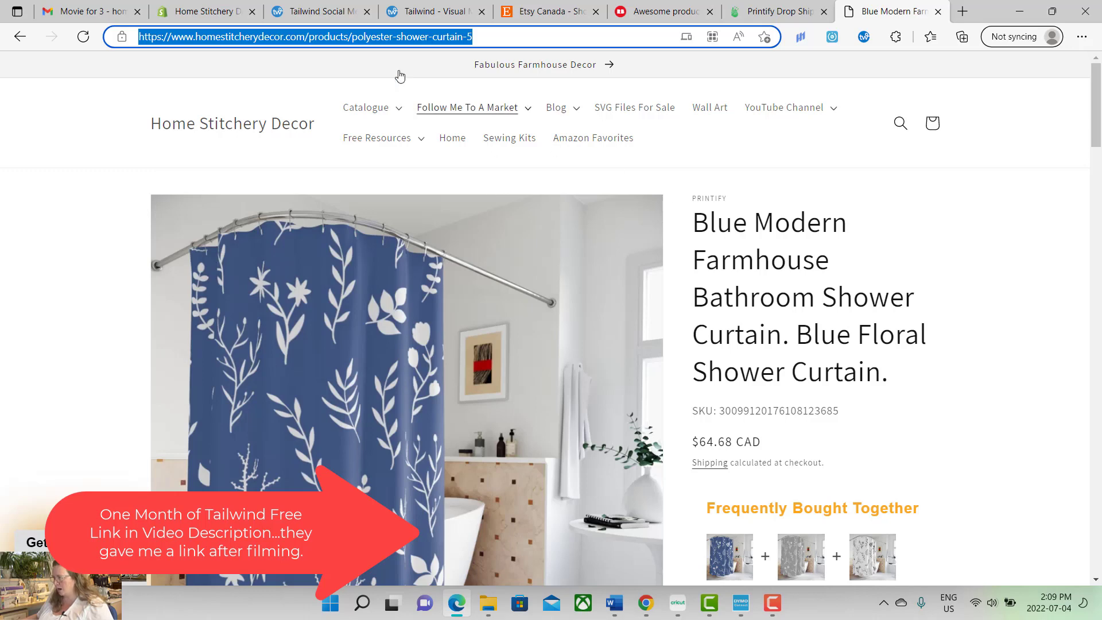
{"action": "left_click", "coordinate": [424, 17]}
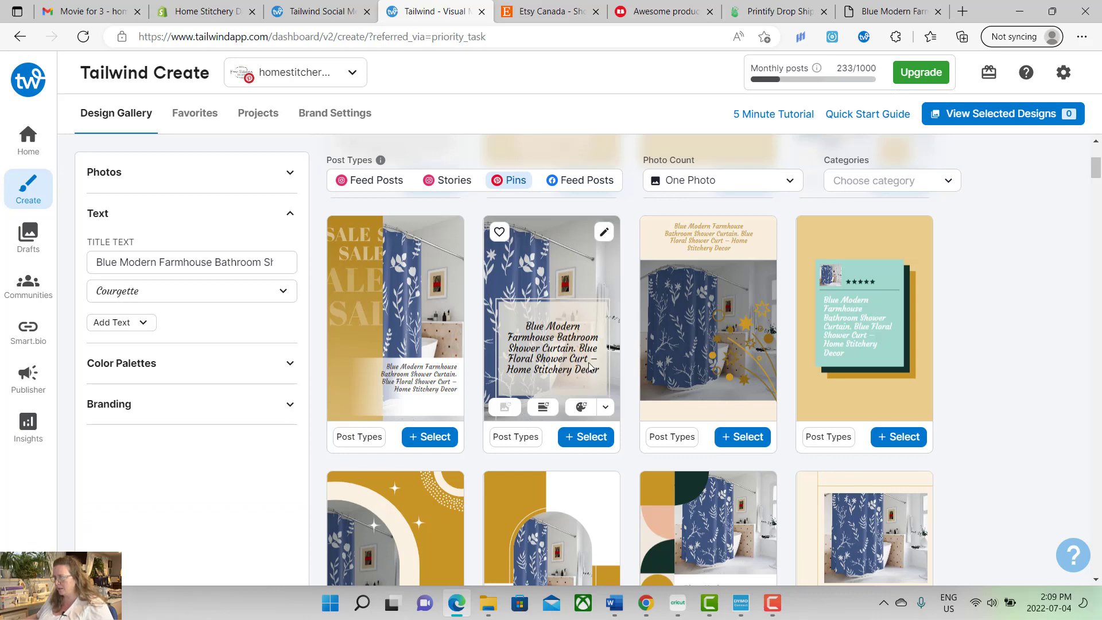
- Delete "Blue Floral Shower Curt –" from the title text, leaving "Home Stitchery Decor" after "Shower Curtain."
{"action": "left_click", "coordinate": [281, 265]}
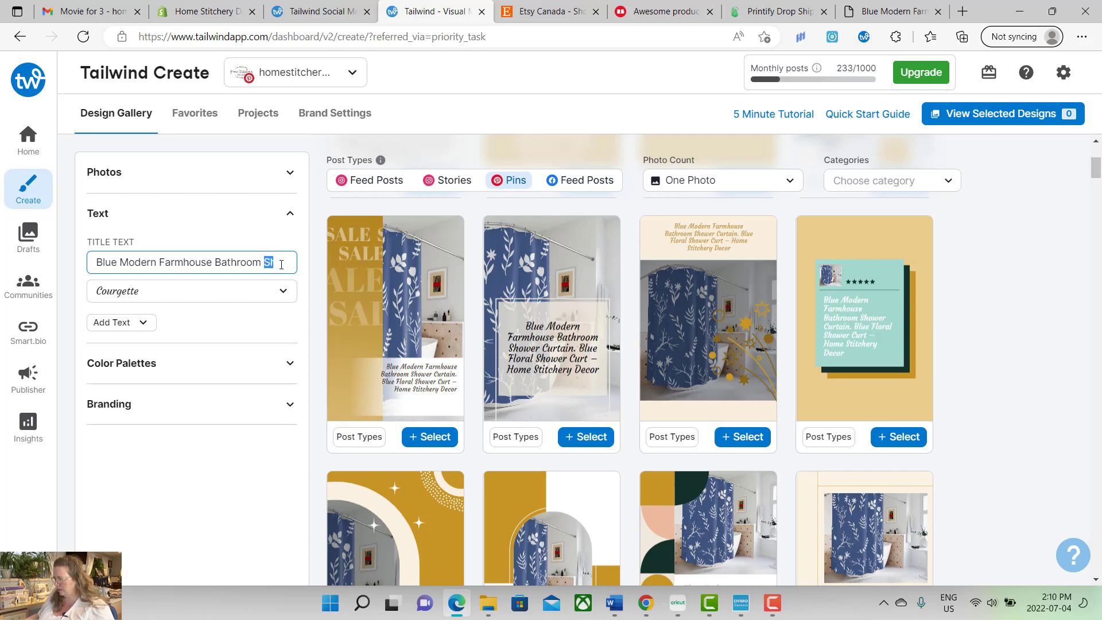
{"action": "key", "text": "Right"}
{"action": "key", "text": "Right"}
{"action": "key", "text": "Right"}
{"action": "key", "text": "Right"}
{"action": "key", "text": "Right"}
{"action": "key", "text": "Right"}
{"action": "key", "text": "Right"}
{"action": "key", "text": "Right"}
{"action": "key", "text": "Right"}
{"action": "key", "text": "Right"}
{"action": "key", "text": "Right"}
{"action": "key", "text": "Right"}
{"action": "key", "text": "Right"}
{"action": "key", "text": "Right"}
{"action": "key", "text": "Right"}
{"action": "key", "text": "Right"}
{"action": "key", "text": "Right"}
{"action": "key", "text": "Right"}
{"action": "key", "text": "Right"}
{"action": "key", "text": "Right"}
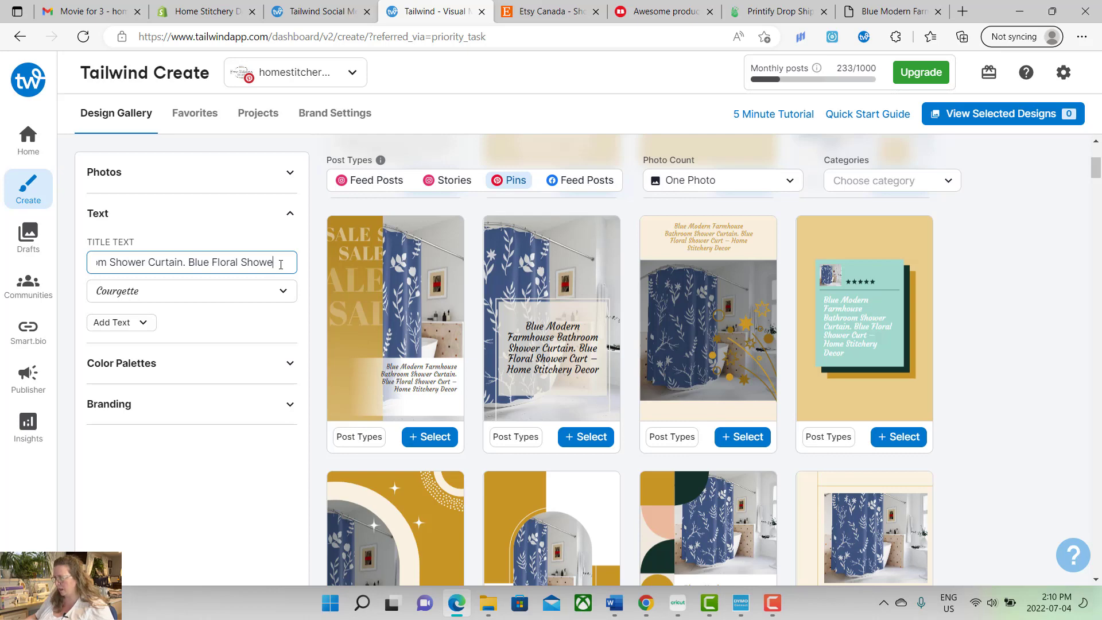
{"action": "key", "text": "Right"}
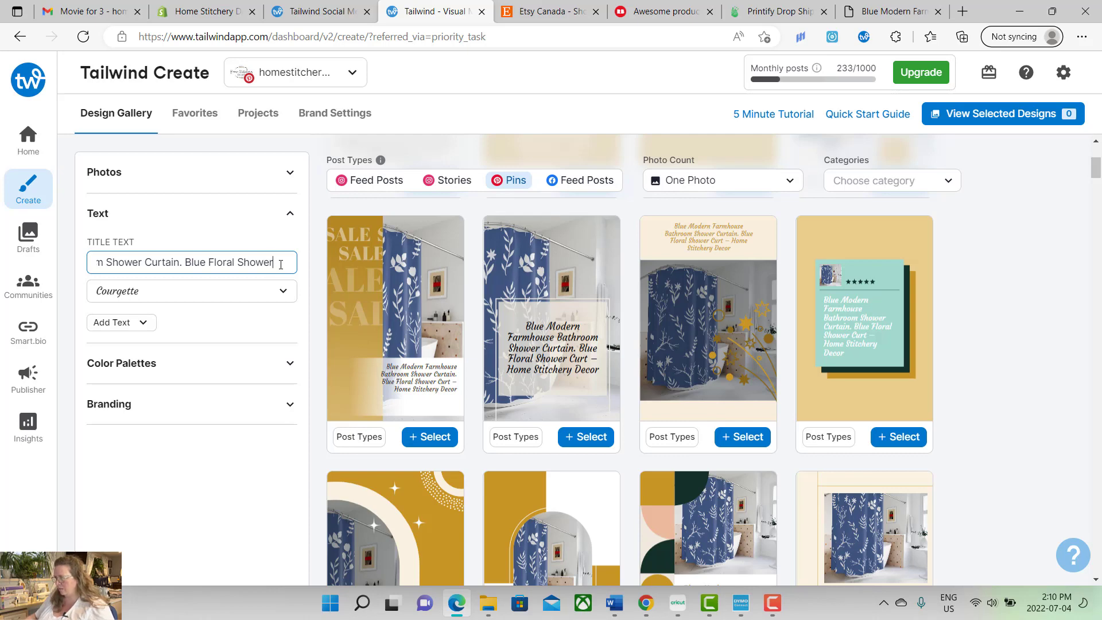
{"action": "key", "text": "BackSpace"}
{"action": "key", "text": "BackSpace"}
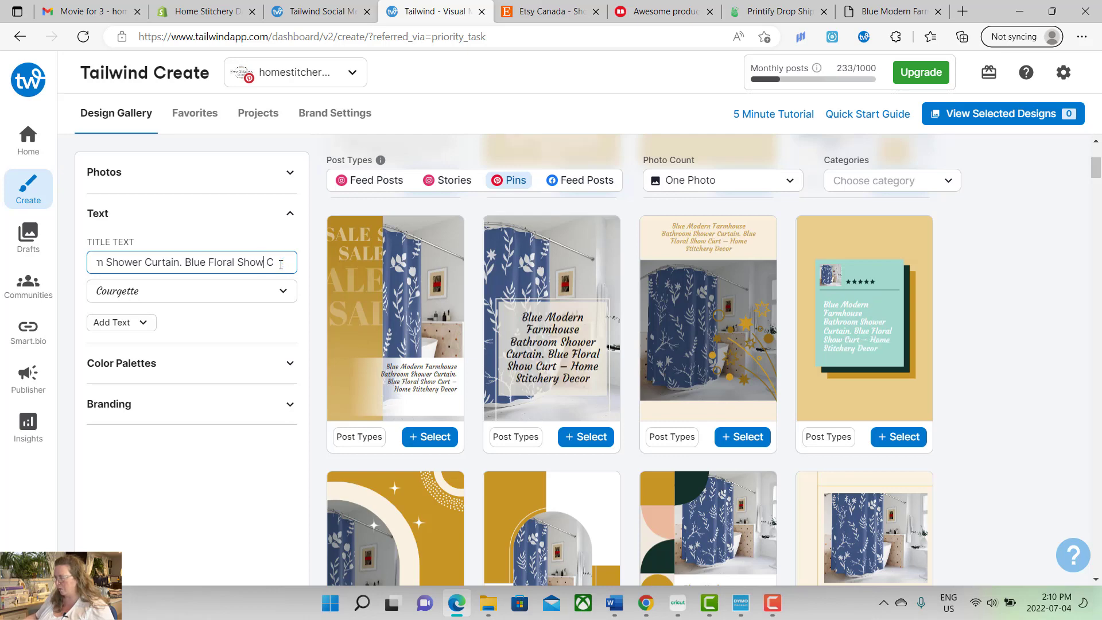
{"action": "key", "text": "BackSpace"}
{"action": "key", "text": "BackSpace"}
{"action": "key", "text": "BackSpace"}
{"action": "key", "text": "BackSpace"}
{"action": "key", "text": "BackSpace"}
{"action": "key", "text": "BackSpace"}
{"action": "key", "text": "BackSpace"}
{"action": "key", "text": "BackSpace"}
{"action": "key", "text": "BackSpace"}
{"action": "key", "text": "BackSpace"}
{"action": "key", "text": "BackSpace"}
{"action": "key", "text": "BackSpace"}
{"action": "key", "text": "BackSpace"}
{"action": "key", "text": "BackSpace"}
{"action": "key", "text": "BackSpace"}
{"action": "key", "text": "BackSpace"}
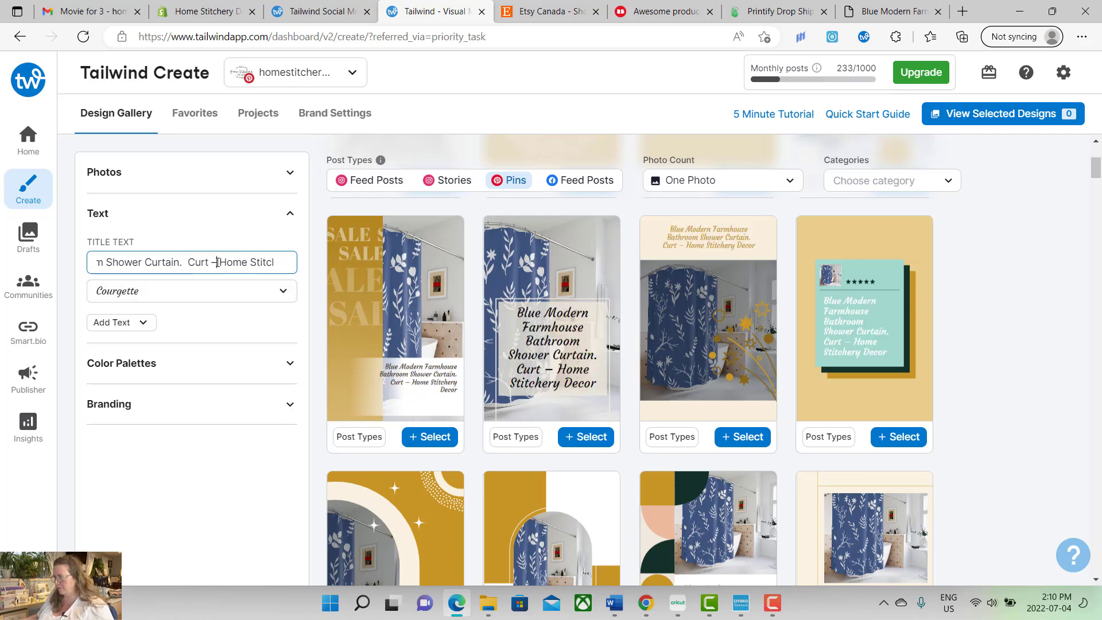
{"action": "key", "text": "Delete"}
{"action": "key", "text": "Delete"}
{"action": "key", "text": "Delete"}
{"action": "key", "text": "Delete"}
{"action": "key", "text": "Delete"}
{"action": "key", "text": "Delete"}
{"action": "key", "text": "Delete"}
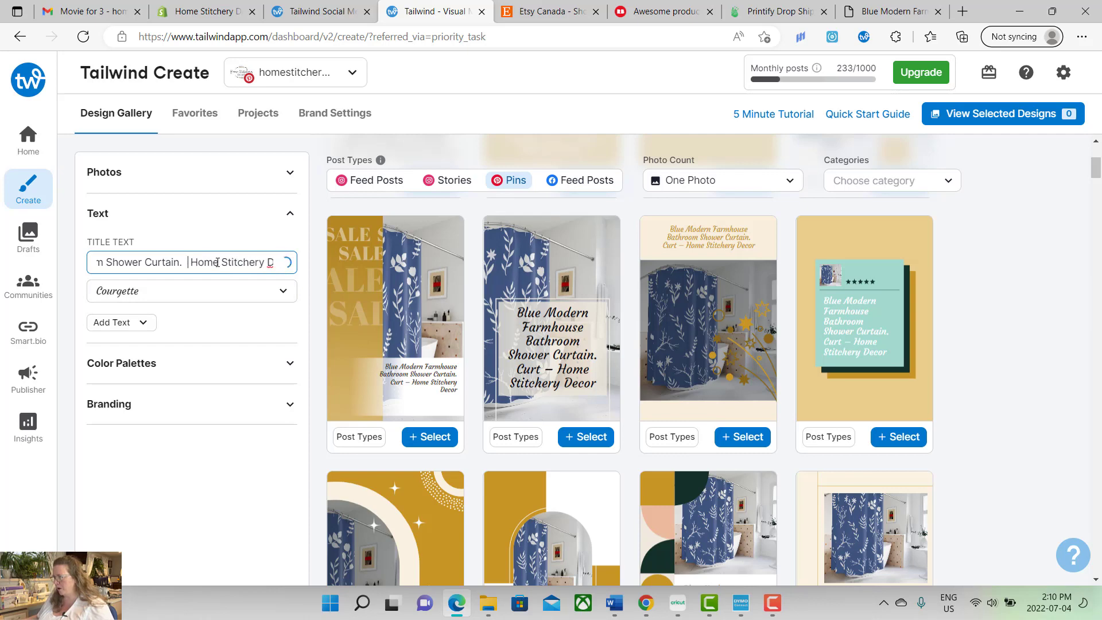
{"action": "key", "text": "BackSpace"}
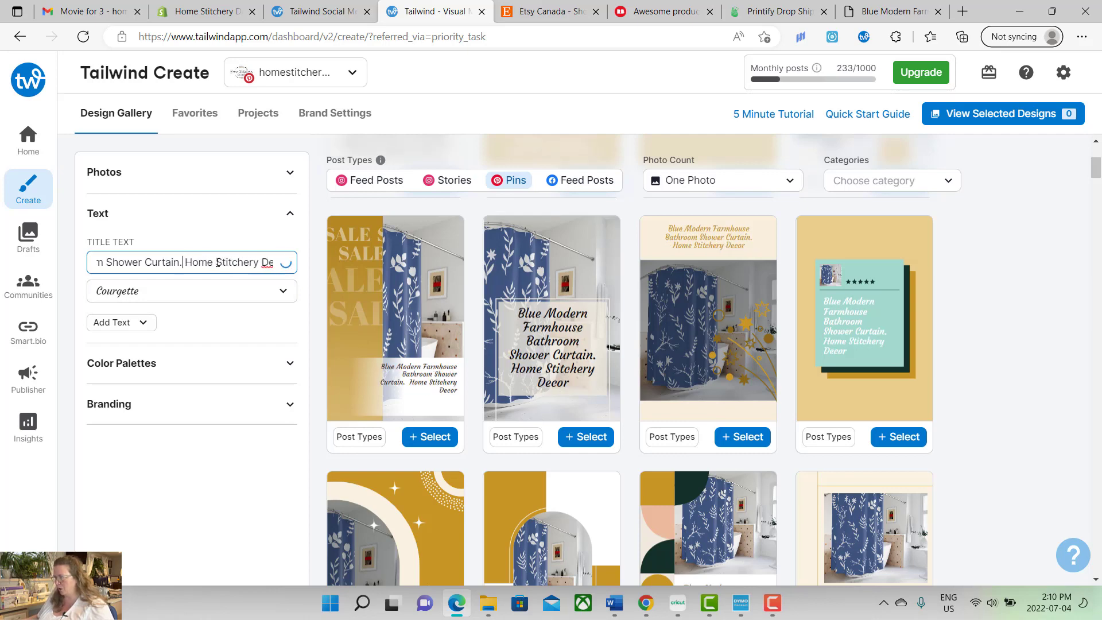
- Replace the period after "Shower Curtain" in the title text with "by" before "Home Stitchery Decor"
{"action": "mouse_move", "coordinate": [533, 330]}
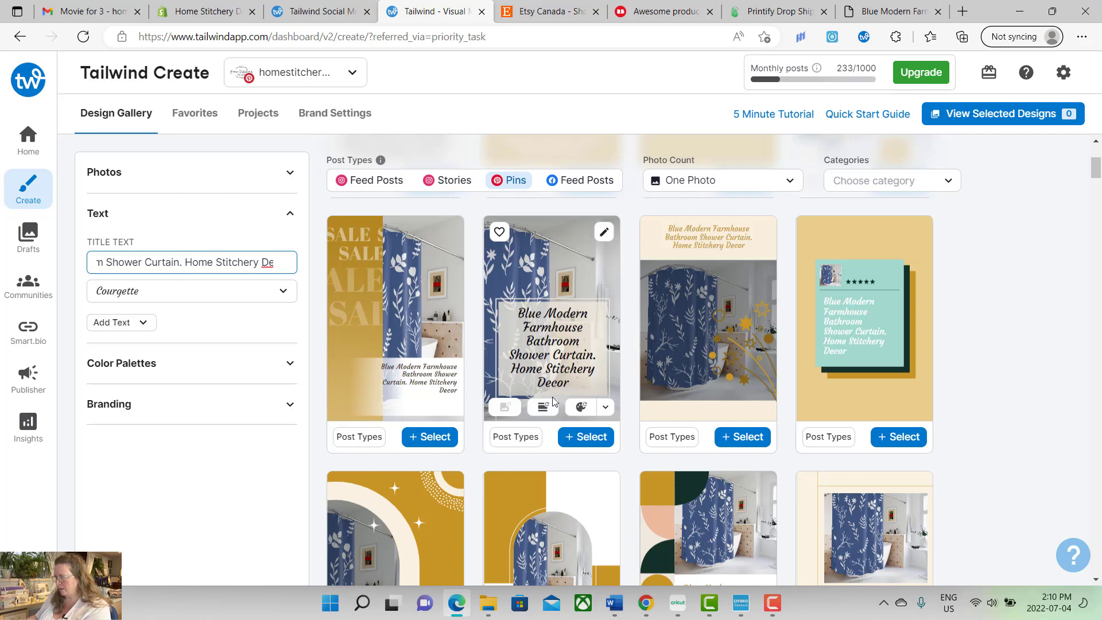
{"action": "left_click", "coordinate": [187, 267]}
{"action": "key", "text": "BackSpace"}
{"action": "key", "text": "BackSpace"}
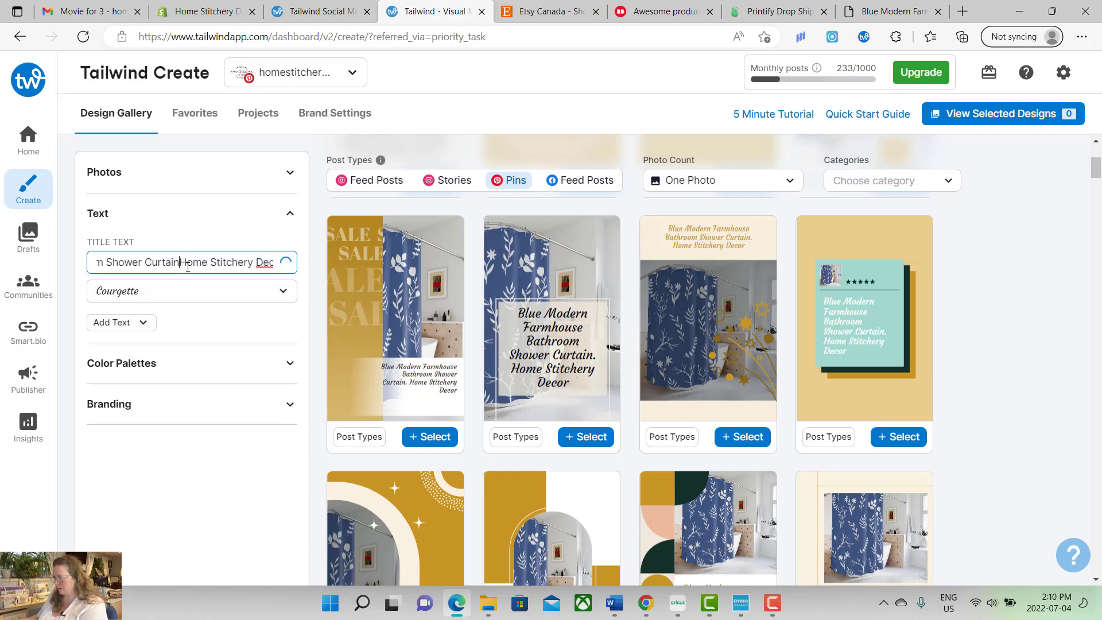
{"action": "type", "text": "by"}
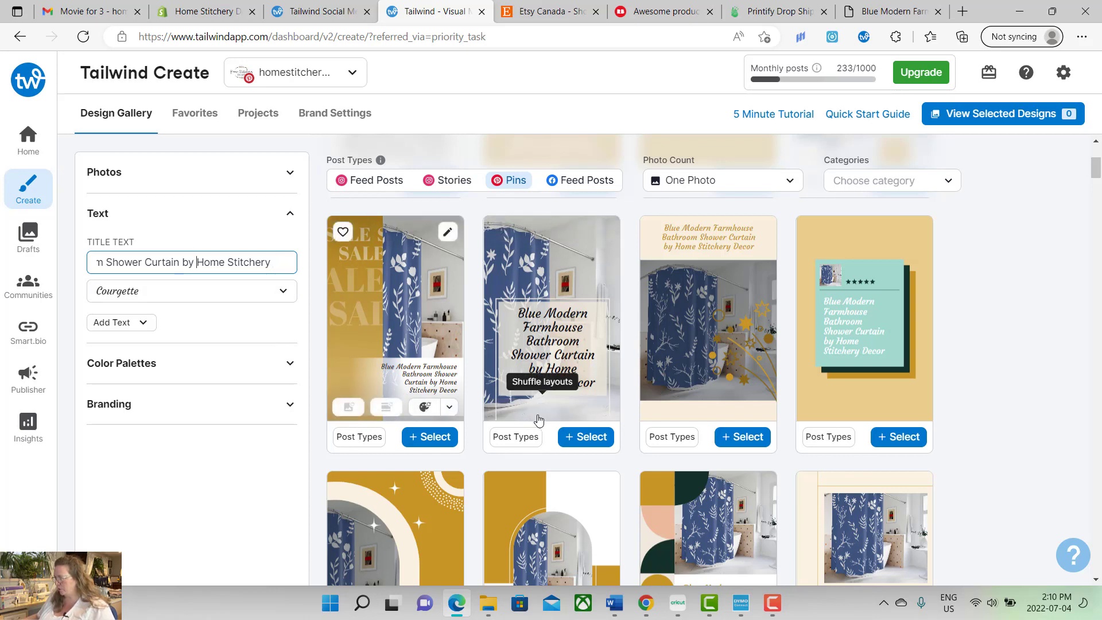
- Look through the pin designs in the gallery and check how the edited title appears on them
{"action": "left_click_drag", "start_coordinate": [1097, 175], "coordinate": [1098, 188]}
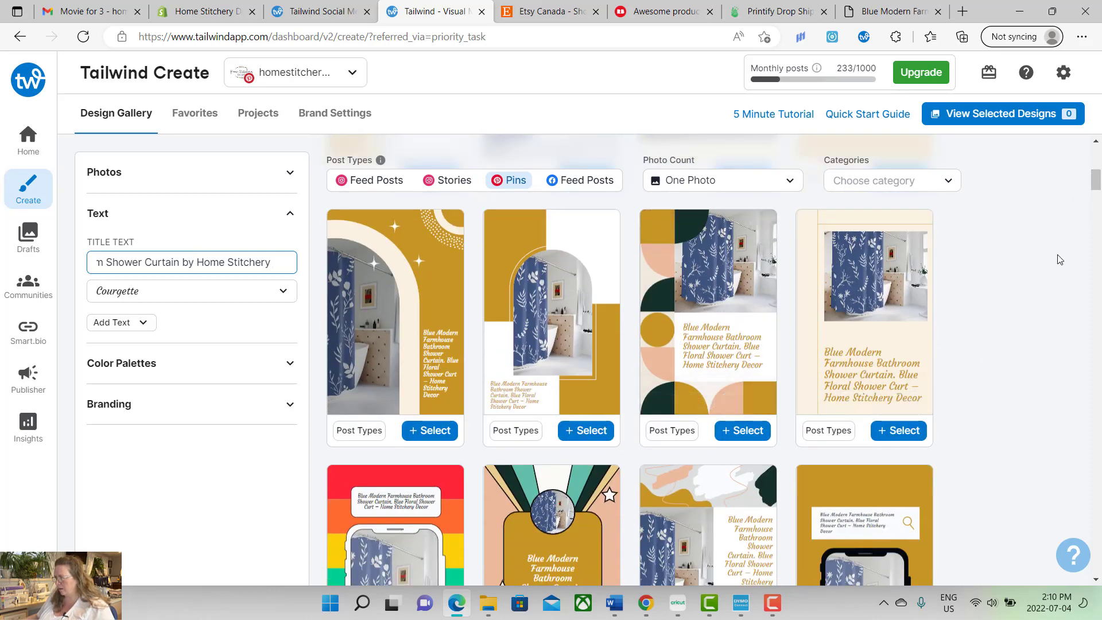
{"action": "left_click_drag", "start_coordinate": [1094, 178], "coordinate": [1093, 196]}
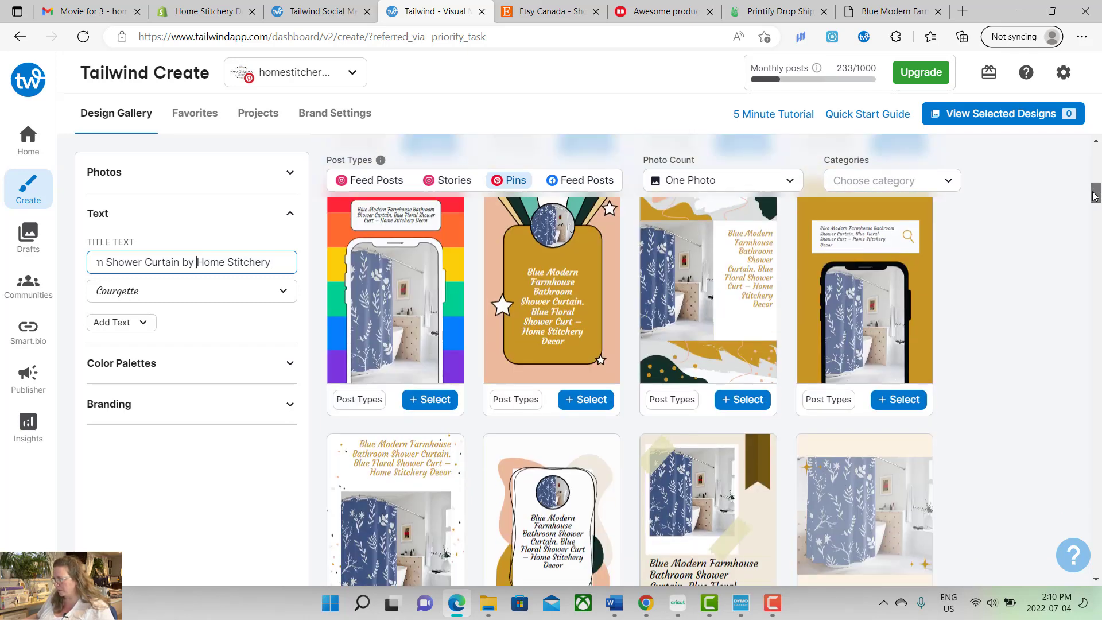
{"action": "mouse_move", "coordinate": [559, 326]}
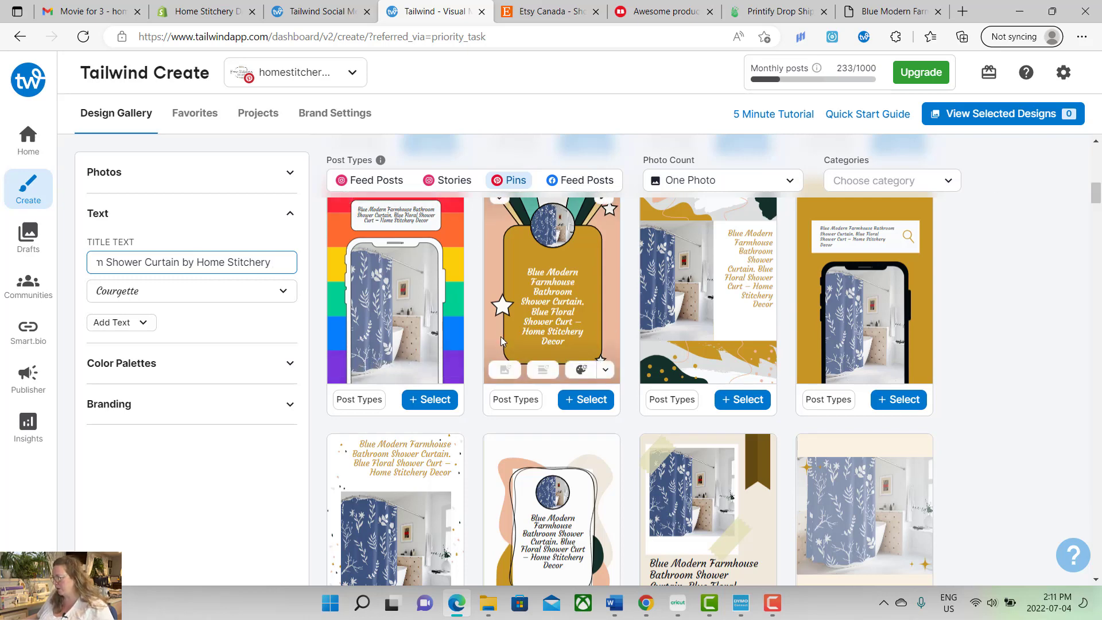
{"action": "mouse_move", "coordinate": [746, 279]}
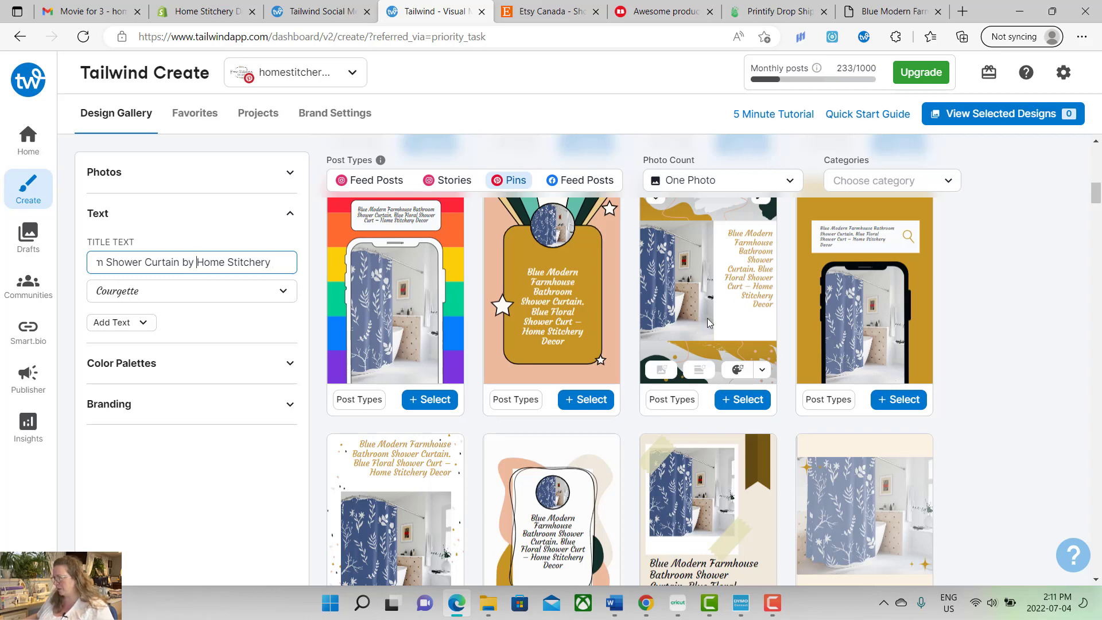
{"action": "left_click_drag", "start_coordinate": [1095, 198], "coordinate": [1096, 153]}
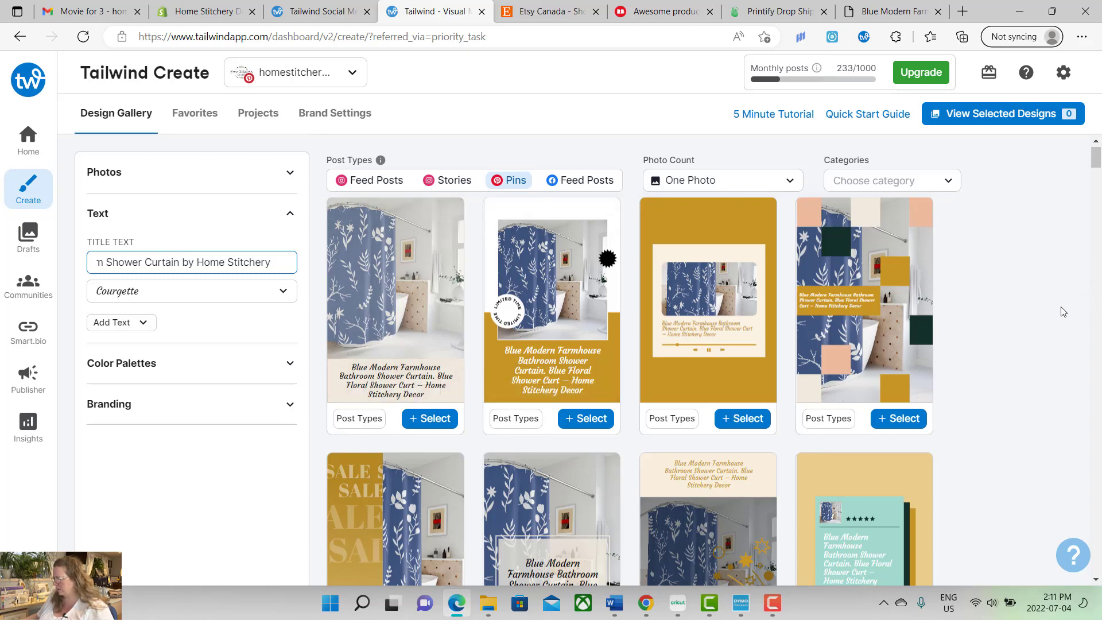
{"action": "scroll", "coordinate": [343, 248], "scroll_direction": "down", "scroll_amount": 1}
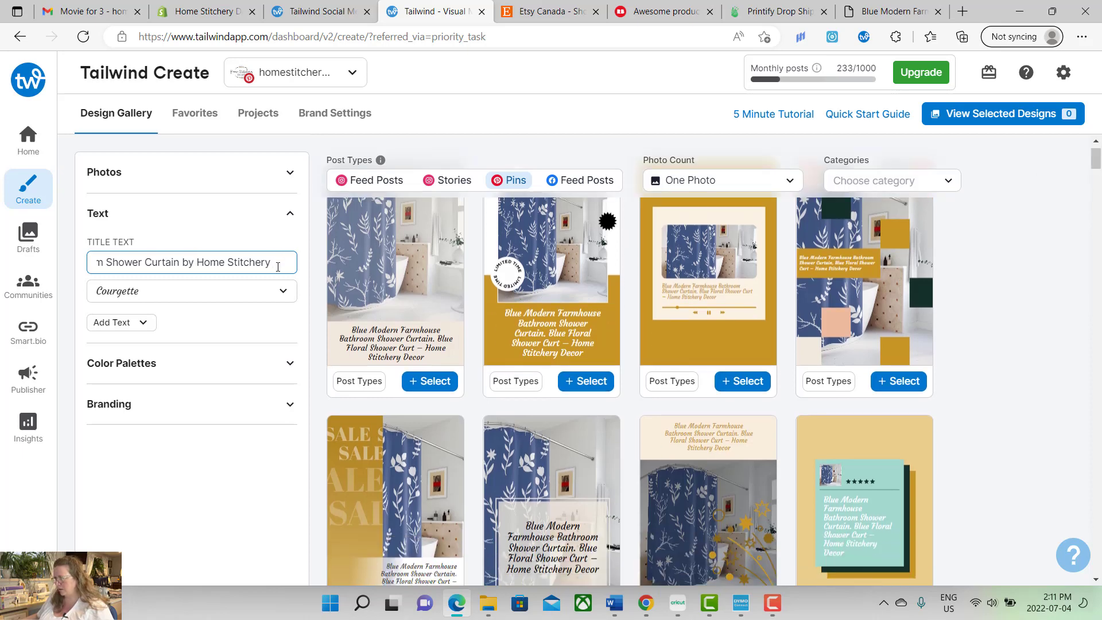
{"action": "left_click_drag", "start_coordinate": [1096, 164], "coordinate": [1098, 177]}
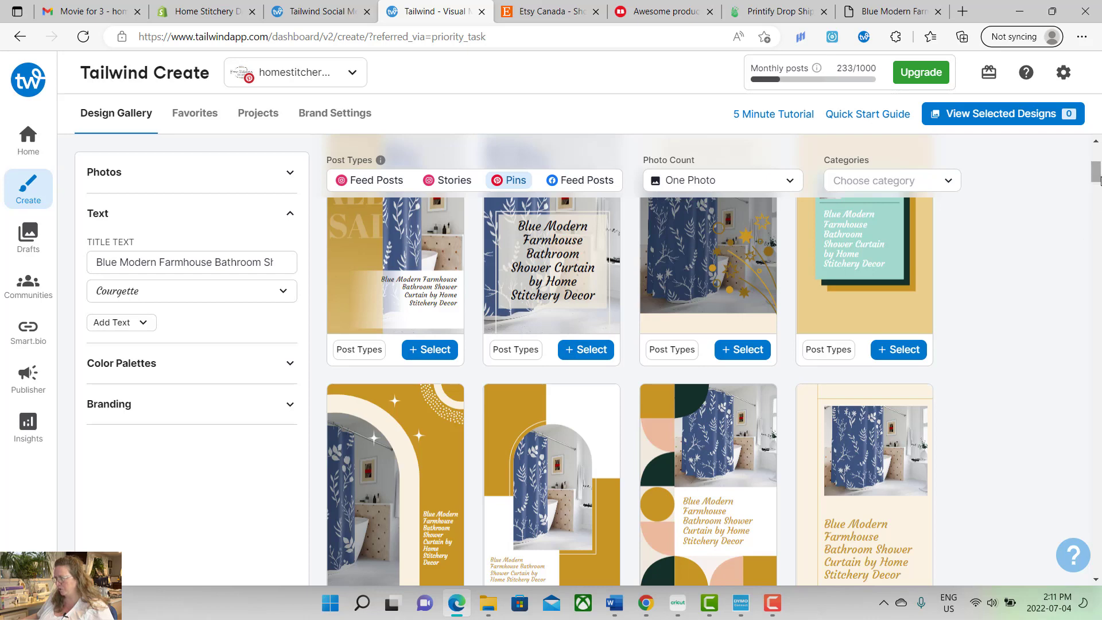
{"action": "scroll", "coordinate": [597, 344], "scroll_direction": "up", "scroll_amount": 2}
{"action": "mouse_move", "coordinate": [604, 346]}
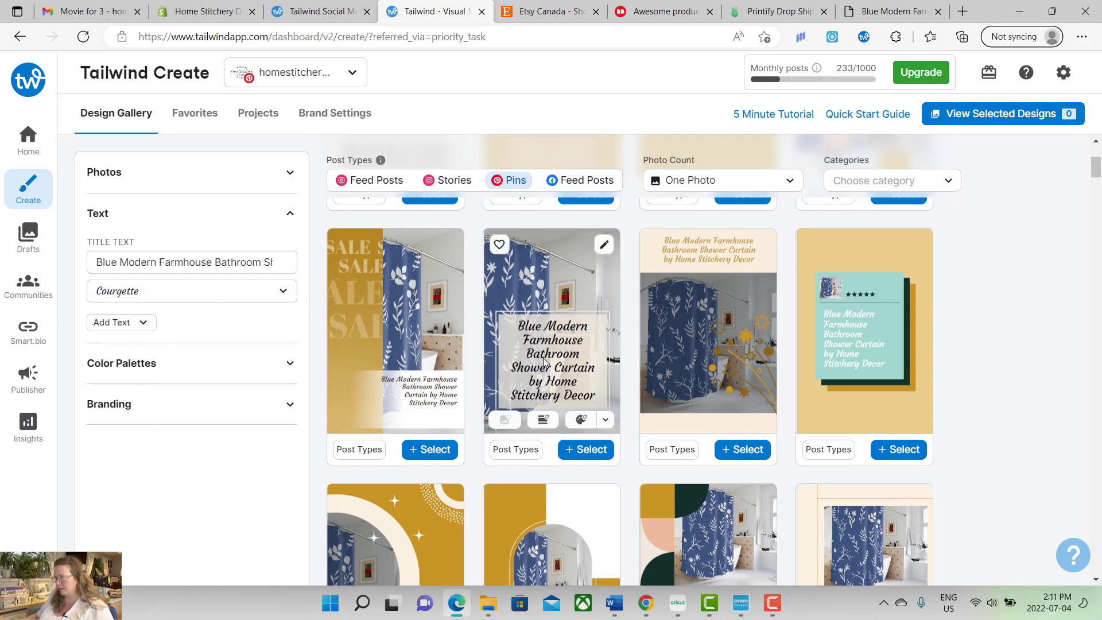
- Browse the fonts available for the title text and close the font list
{"action": "left_click", "coordinate": [283, 294]}
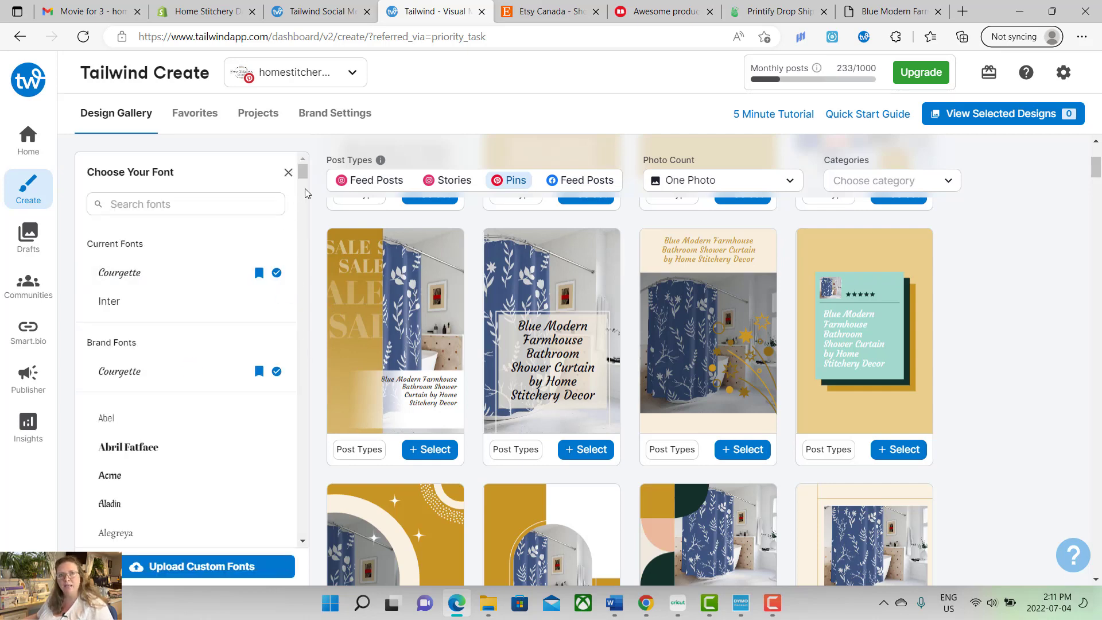
{"action": "left_click_drag", "start_coordinate": [304, 174], "coordinate": [303, 195]}
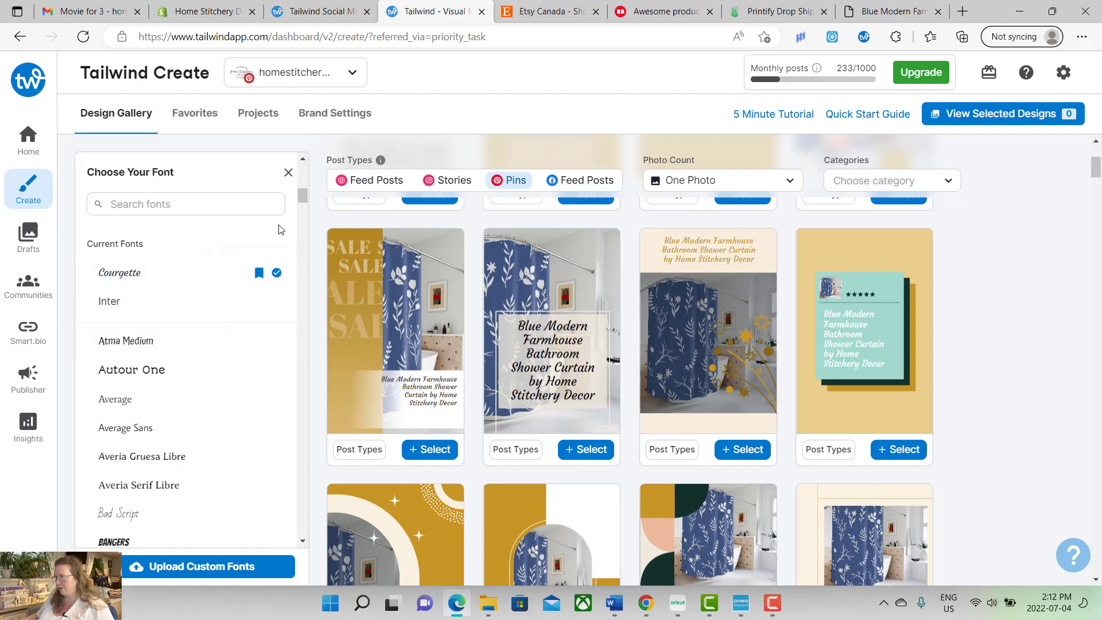
{"action": "mouse_move", "coordinate": [300, 196]}
{"action": "left_mouse_down"}
{"action": "mouse_move", "coordinate": [302, 184]}
{"action": "mouse_move", "coordinate": [302, 197]}
{"action": "left_mouse_up"}
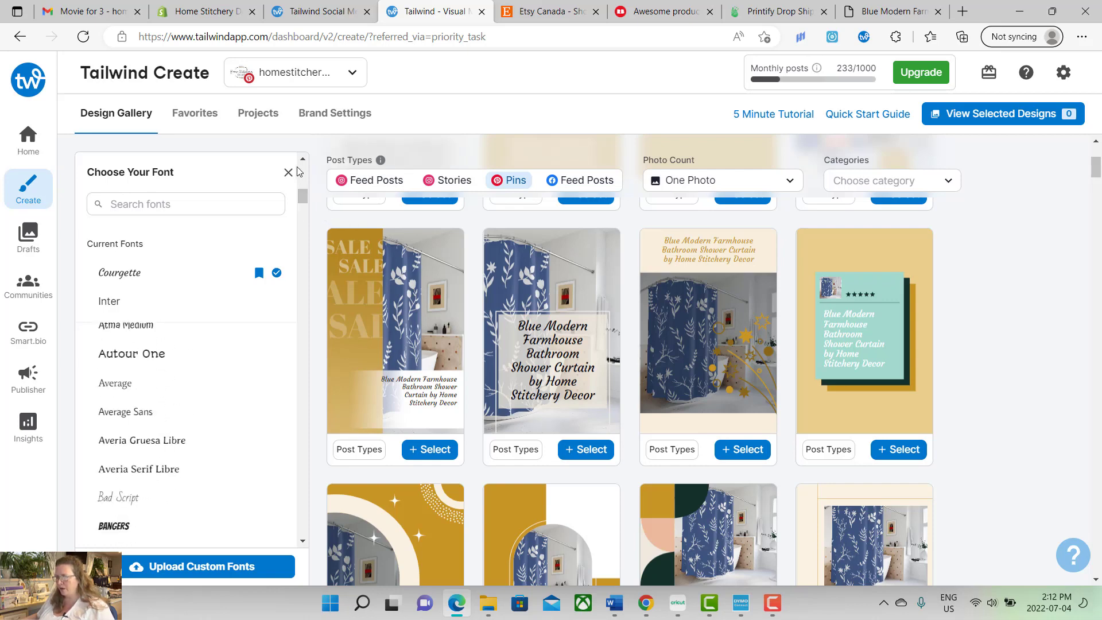
{"action": "left_click", "coordinate": [289, 174]}
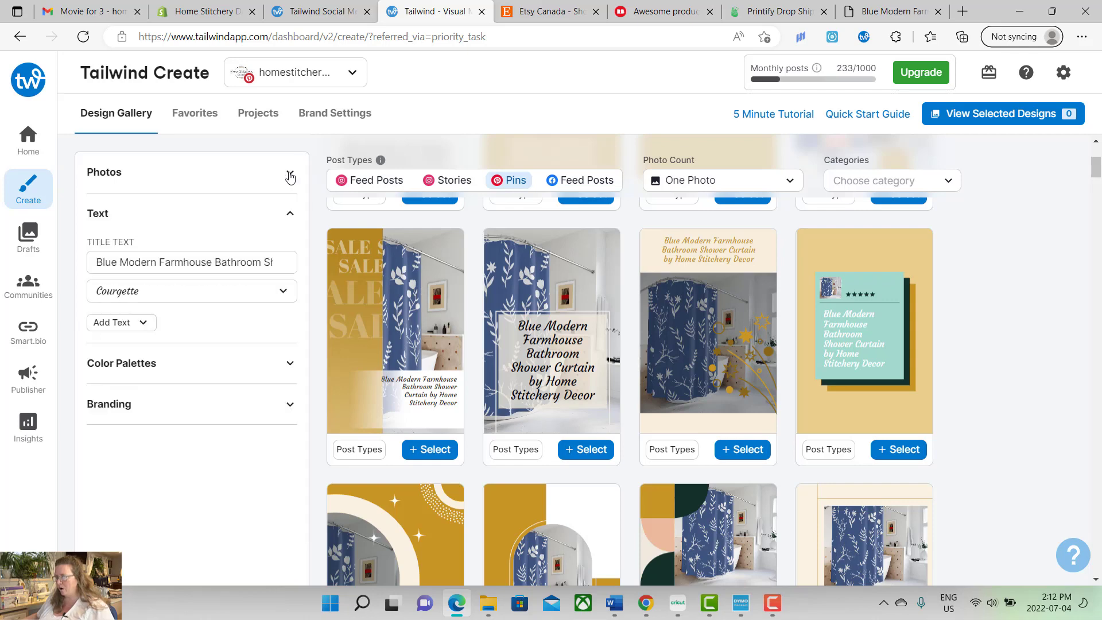
- Try the Norway Spruce color palette on the pin designs, and settle on the Late Summer Harvest palette from Earth Tones
{"action": "left_click", "coordinate": [219, 372]}
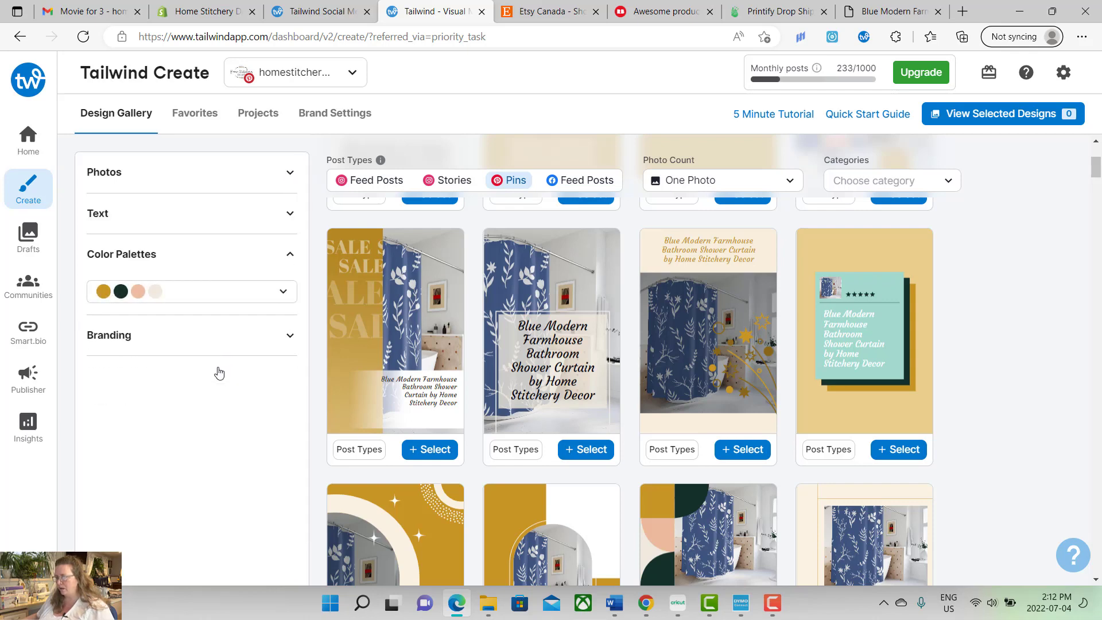
{"action": "left_click", "coordinate": [284, 295]}
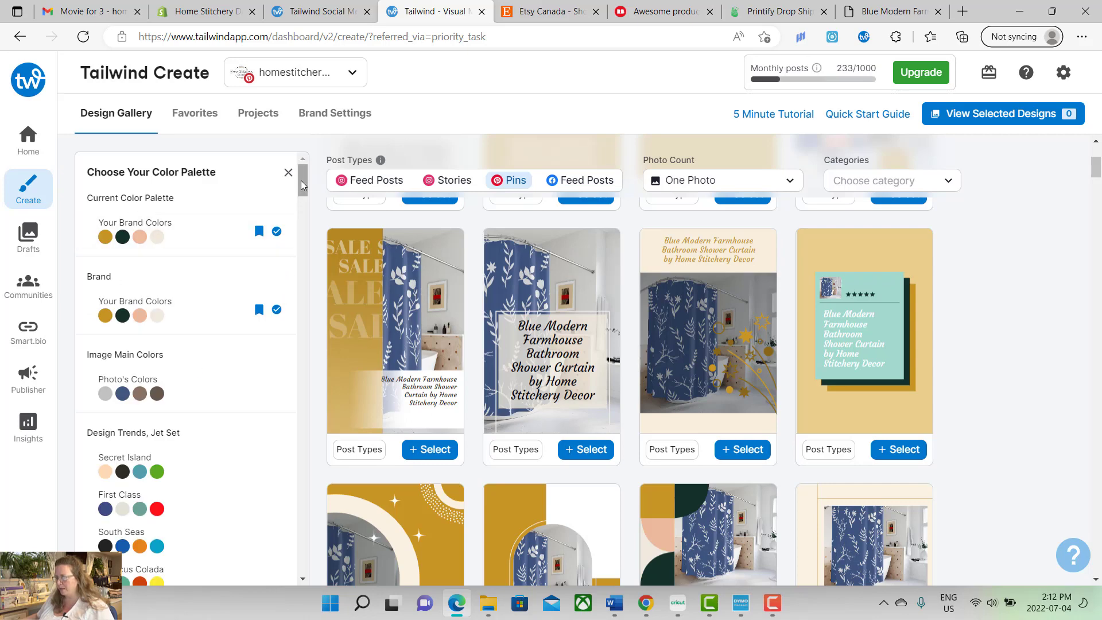
{"action": "left_click_drag", "start_coordinate": [301, 180], "coordinate": [308, 246]}
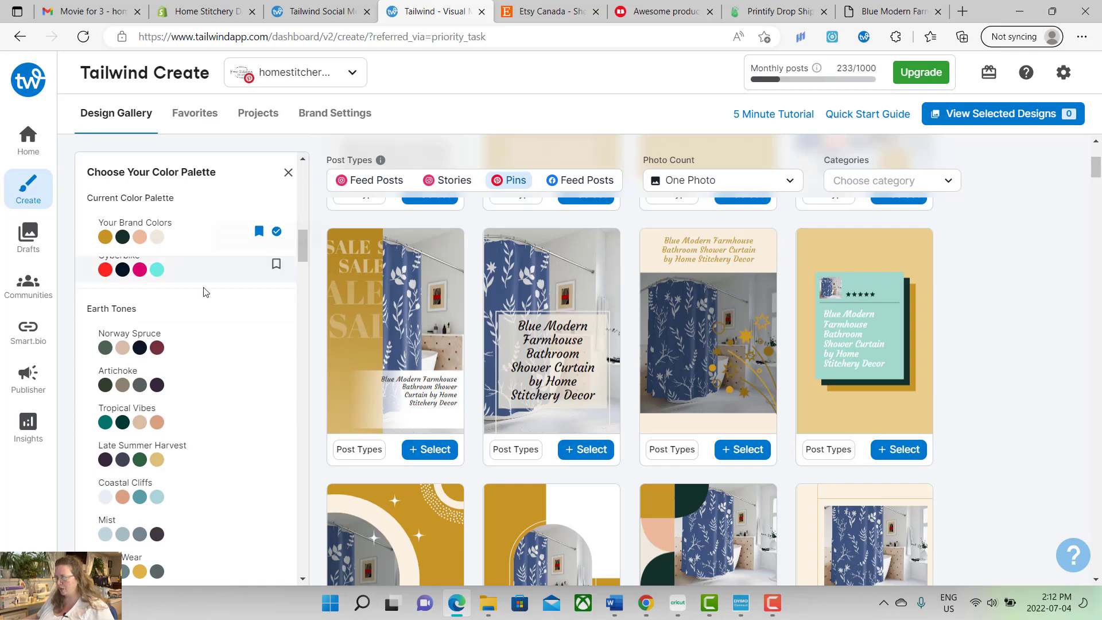
{"action": "left_click", "coordinate": [186, 347]}
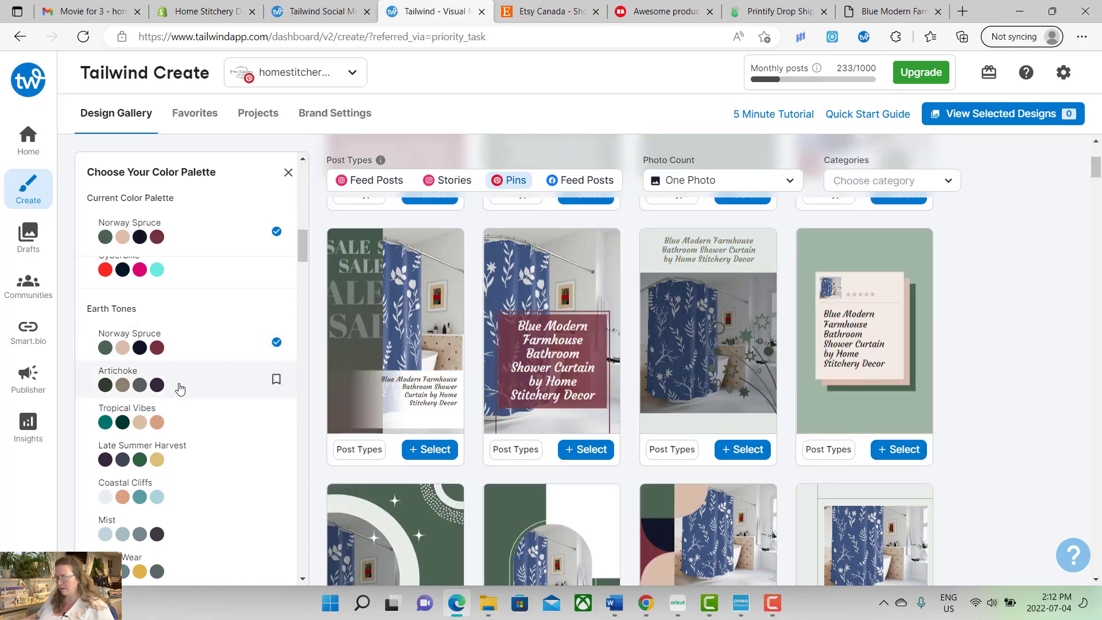
{"action": "left_click", "coordinate": [190, 460]}
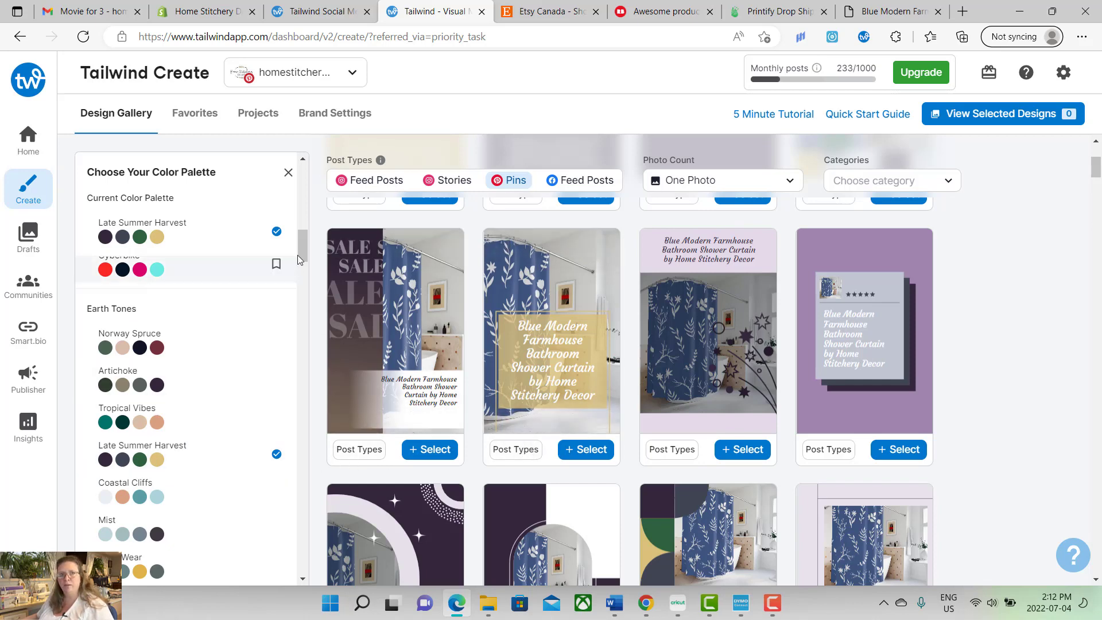
{"action": "left_click_drag", "start_coordinate": [300, 245], "coordinate": [300, 181]}
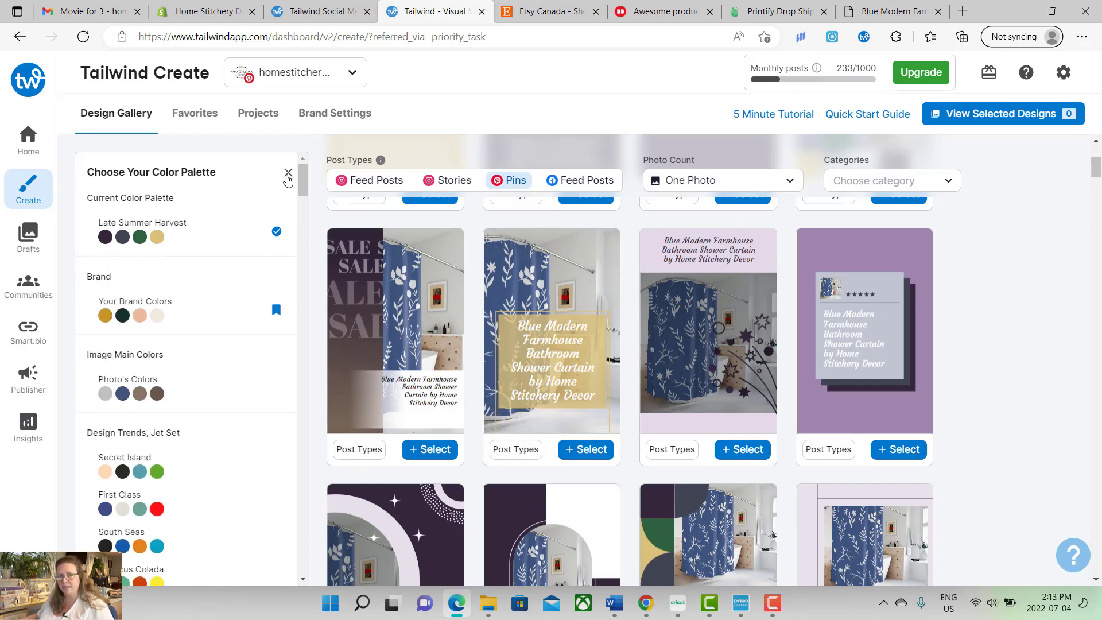
{"action": "left_click", "coordinate": [288, 175]}
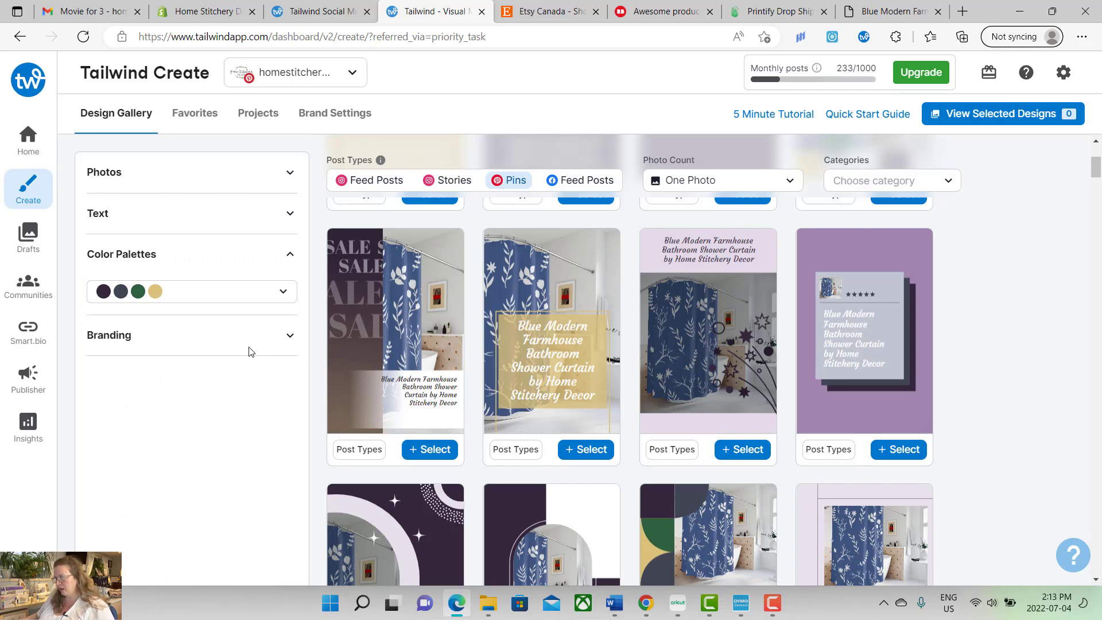
- Compare the branding options of logo, no branding and website name on the pin designs, and choose the logo
{"action": "left_click", "coordinate": [217, 349]}
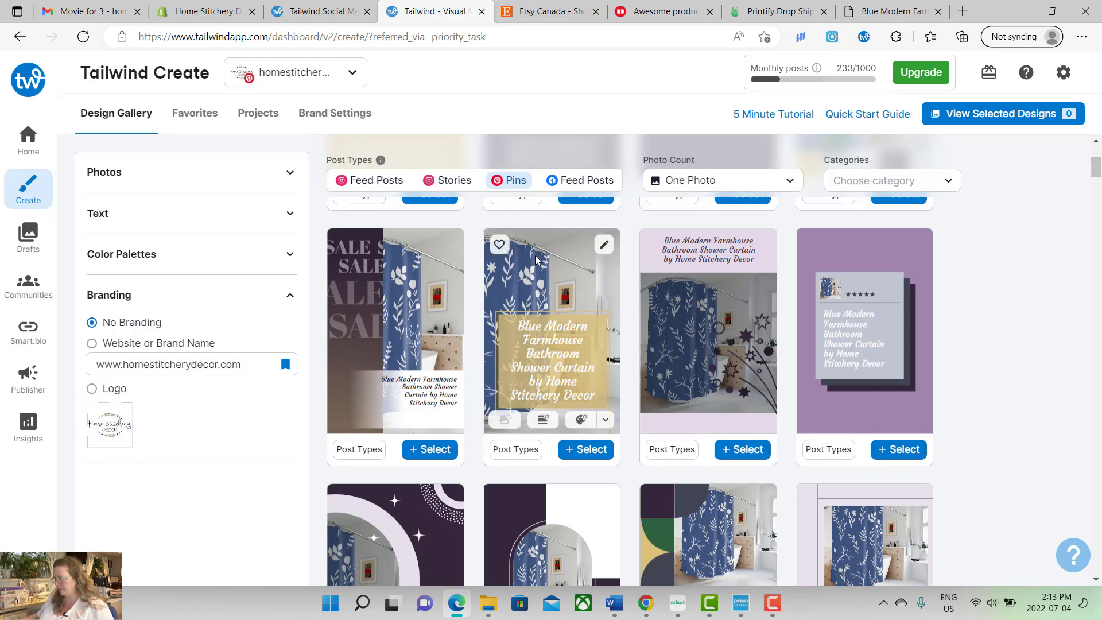
{"action": "left_click", "coordinate": [92, 389]}
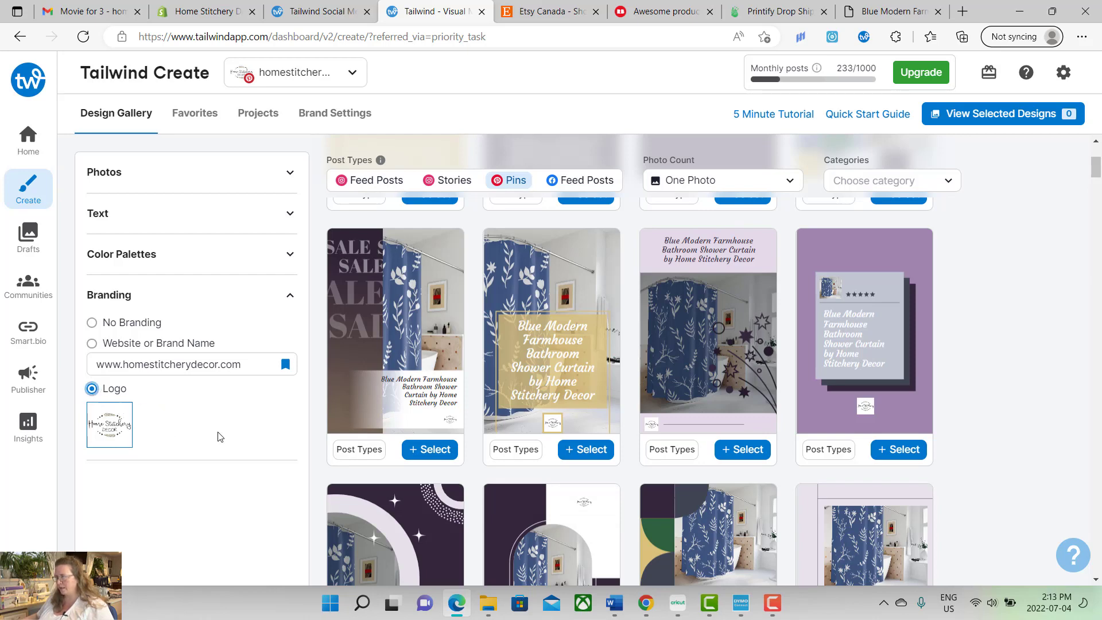
{"action": "left_click", "coordinate": [92, 324]}
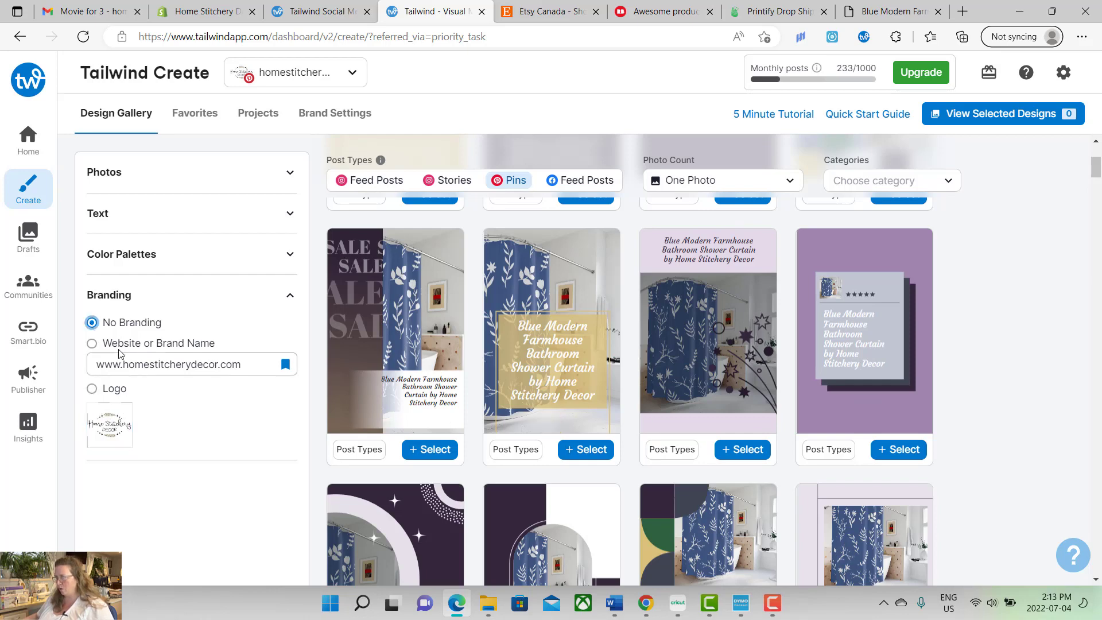
{"action": "left_click", "coordinate": [91, 390]}
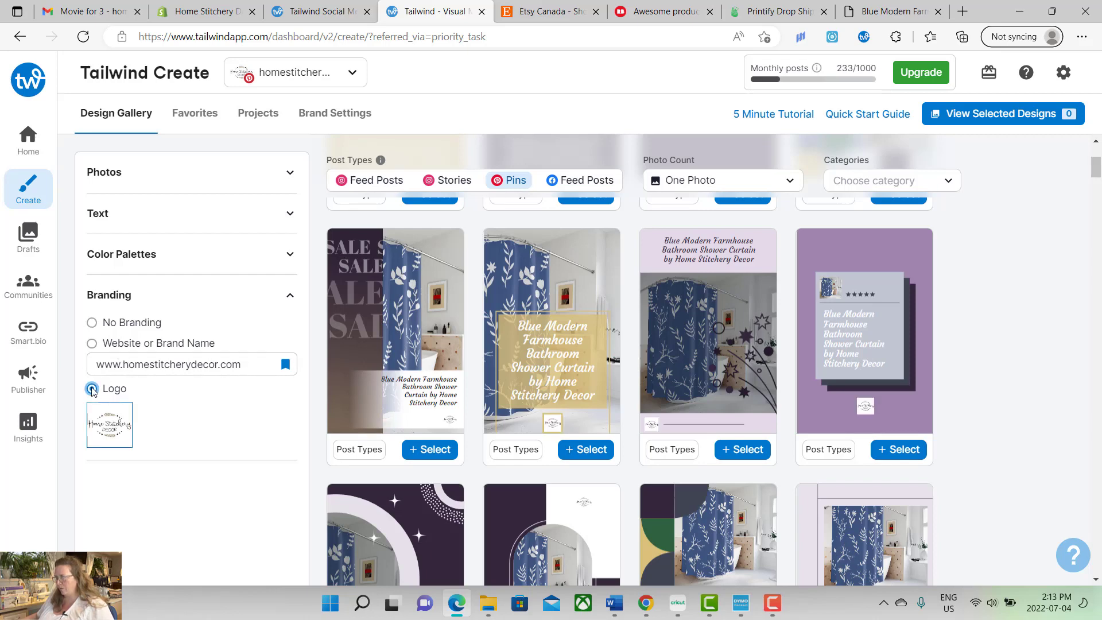
{"action": "left_click", "coordinate": [92, 344]}
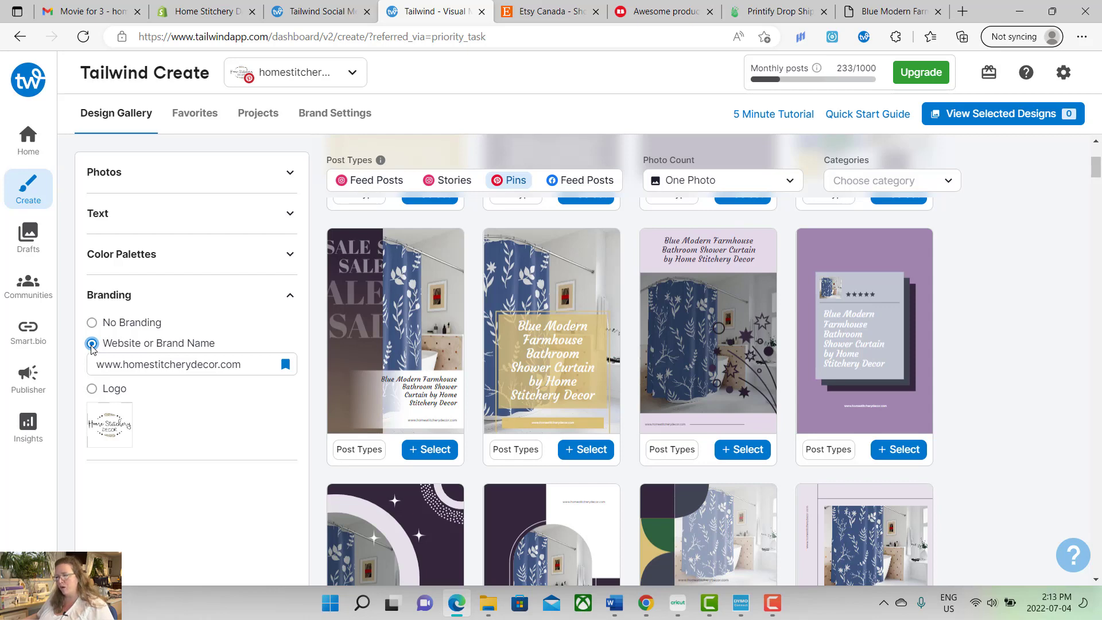
{"action": "left_click", "coordinate": [93, 389]}
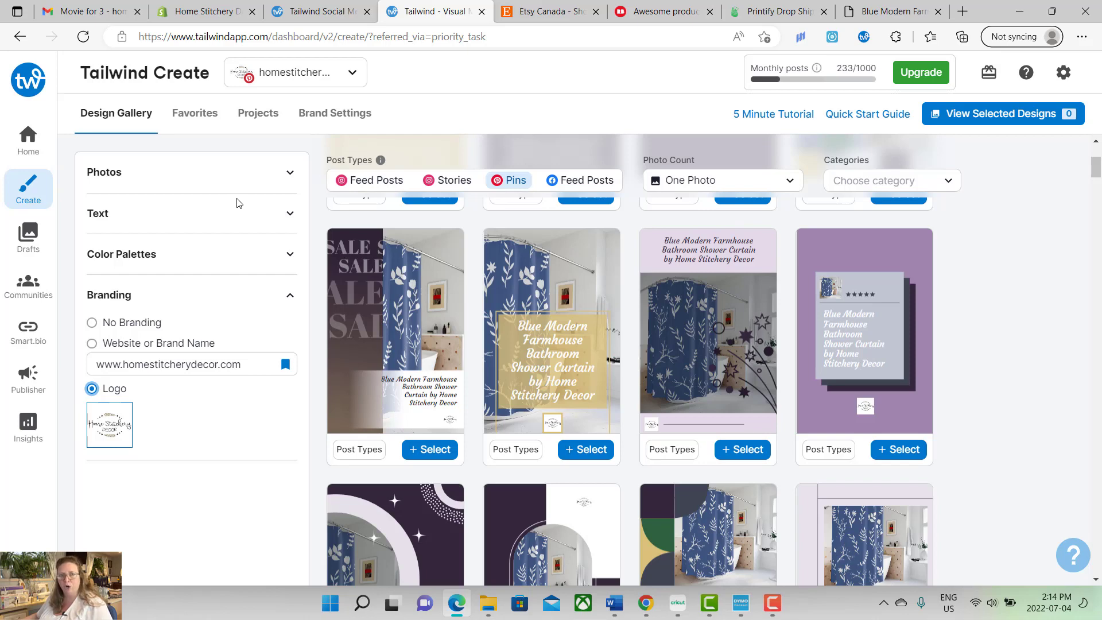
{"action": "mouse_move", "coordinate": [497, 256]}
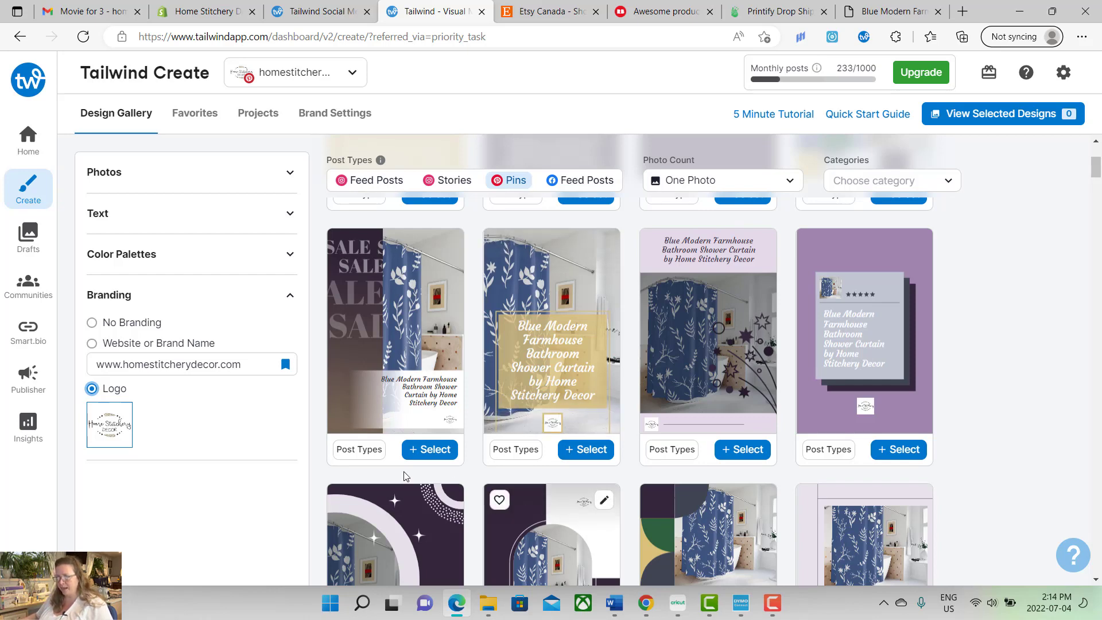
- Add the call to action text "SHOP NOW" to the pin designs and look at the fonts available for it
{"action": "left_click", "coordinate": [290, 215]}
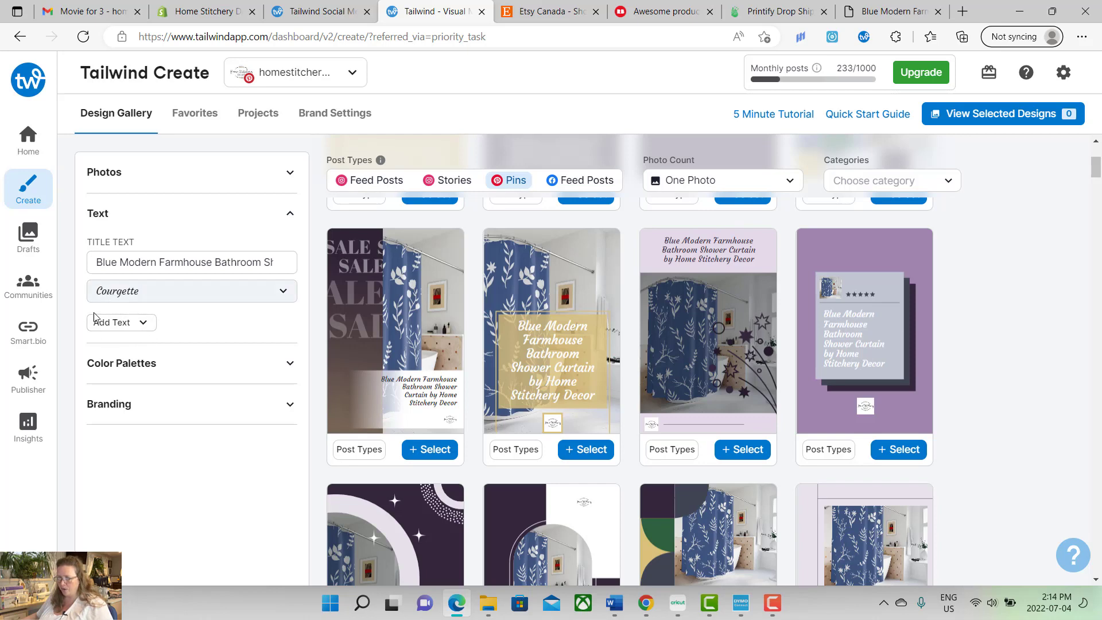
{"action": "left_click", "coordinate": [143, 323]}
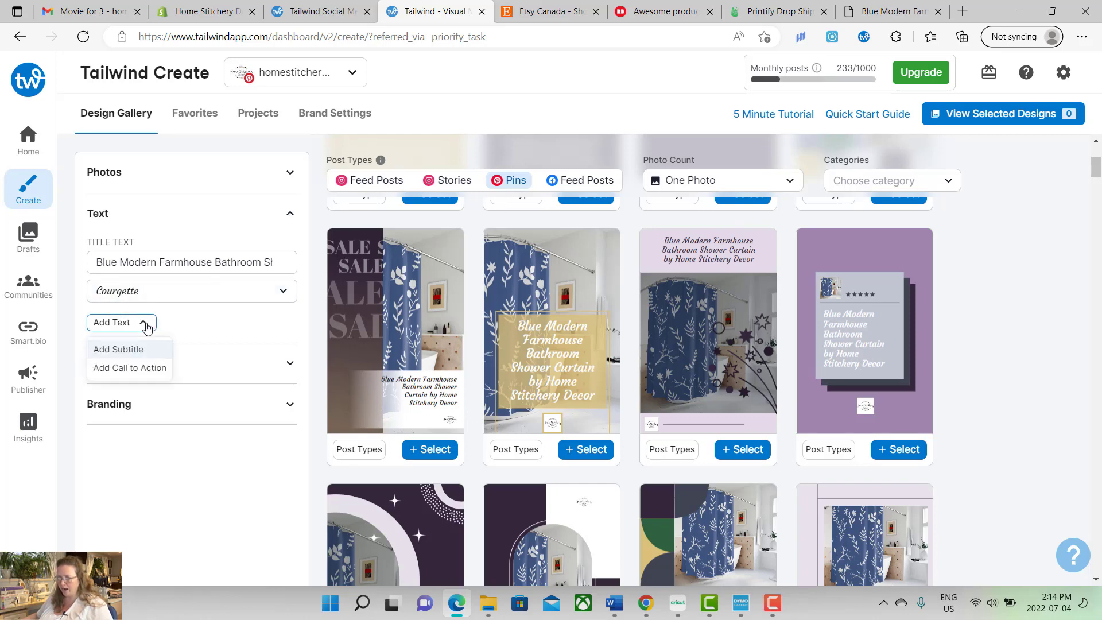
{"action": "left_click", "coordinate": [148, 373]}
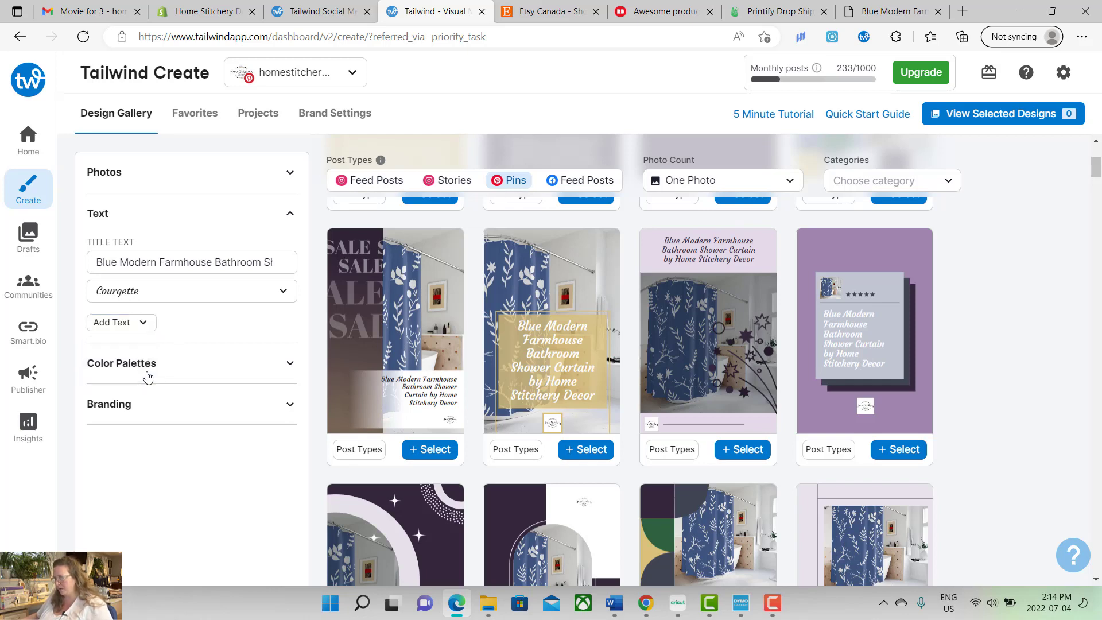
{"action": "left_click", "coordinate": [141, 344]}
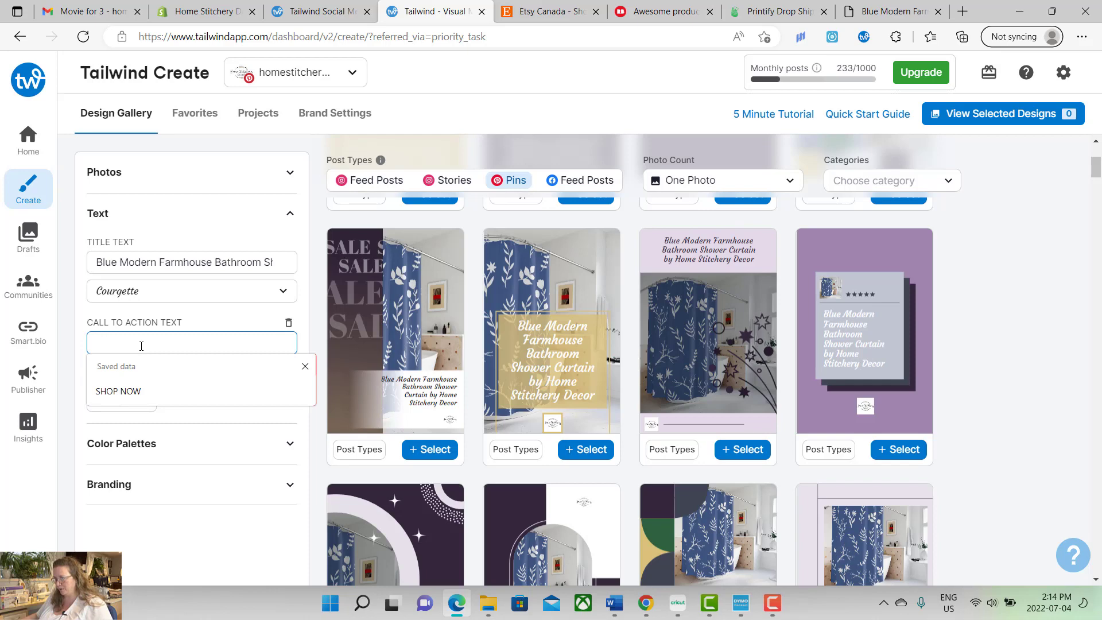
{"action": "left_click", "coordinate": [137, 391]}
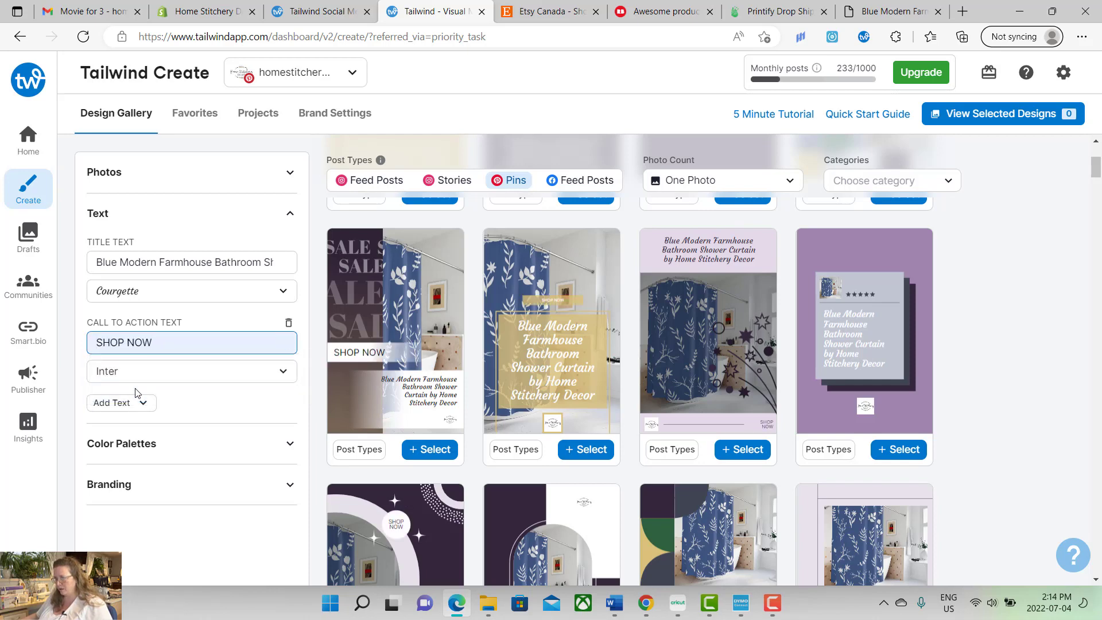
{"action": "mouse_move", "coordinate": [563, 303]}
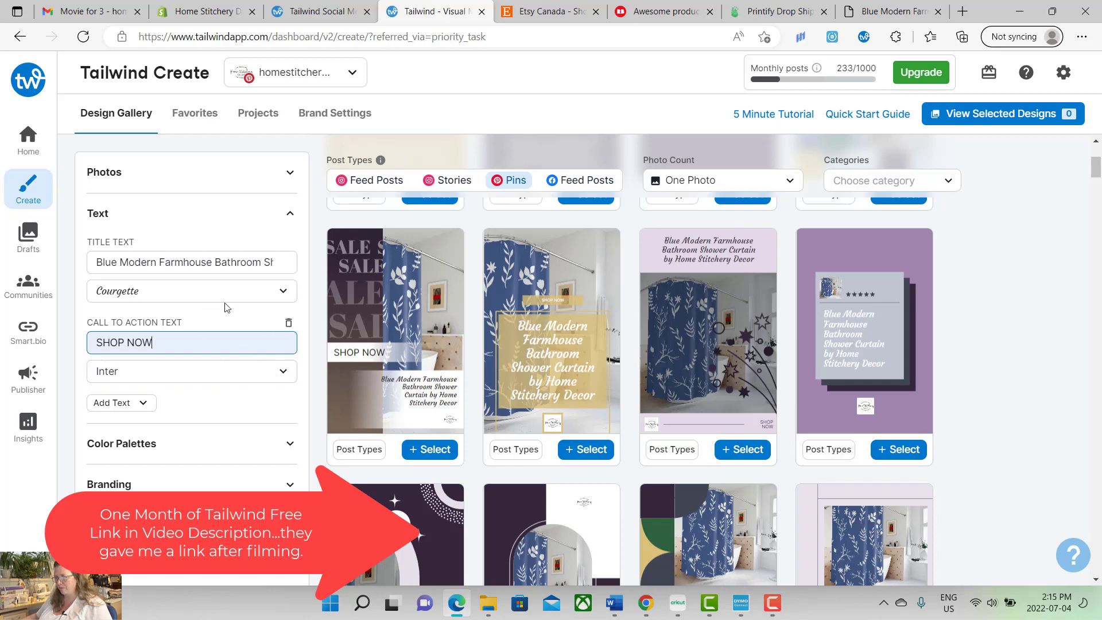
{"action": "left_click", "coordinate": [276, 371]}
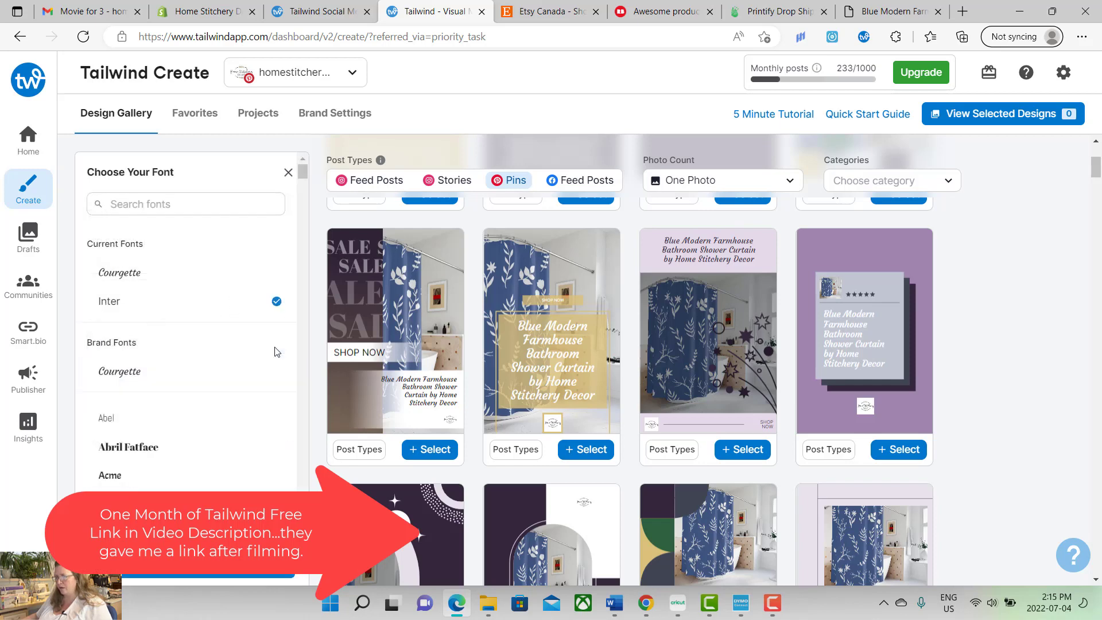
{"action": "left_click", "coordinate": [288, 172]}
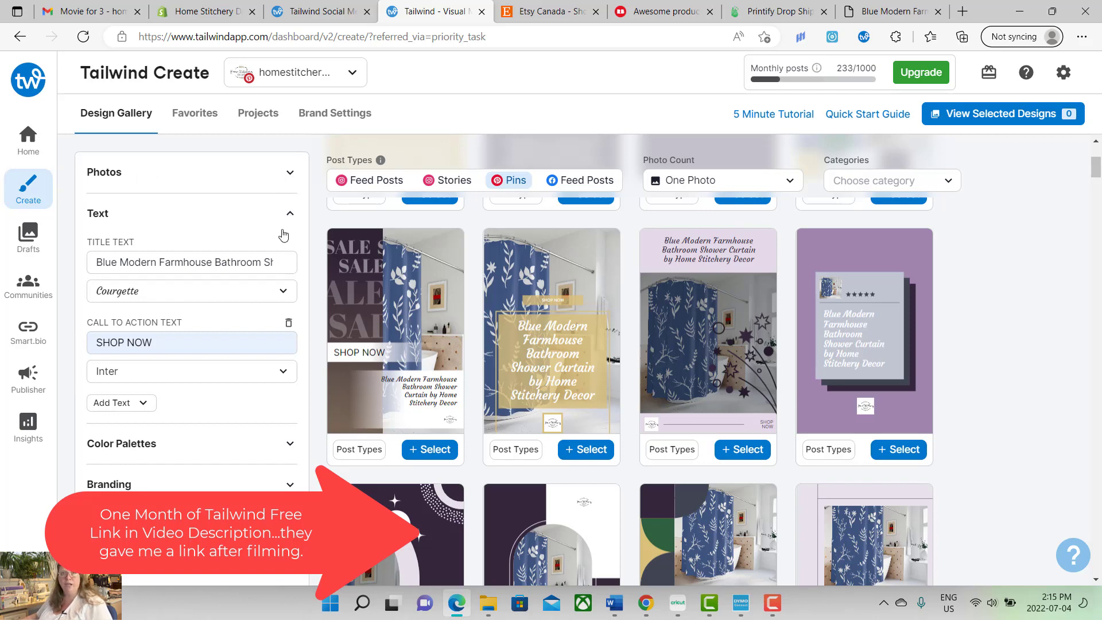
- Add the subtitle text "Browse Mix And Match Collections" to the pin designs
{"action": "left_click", "coordinate": [145, 407]}
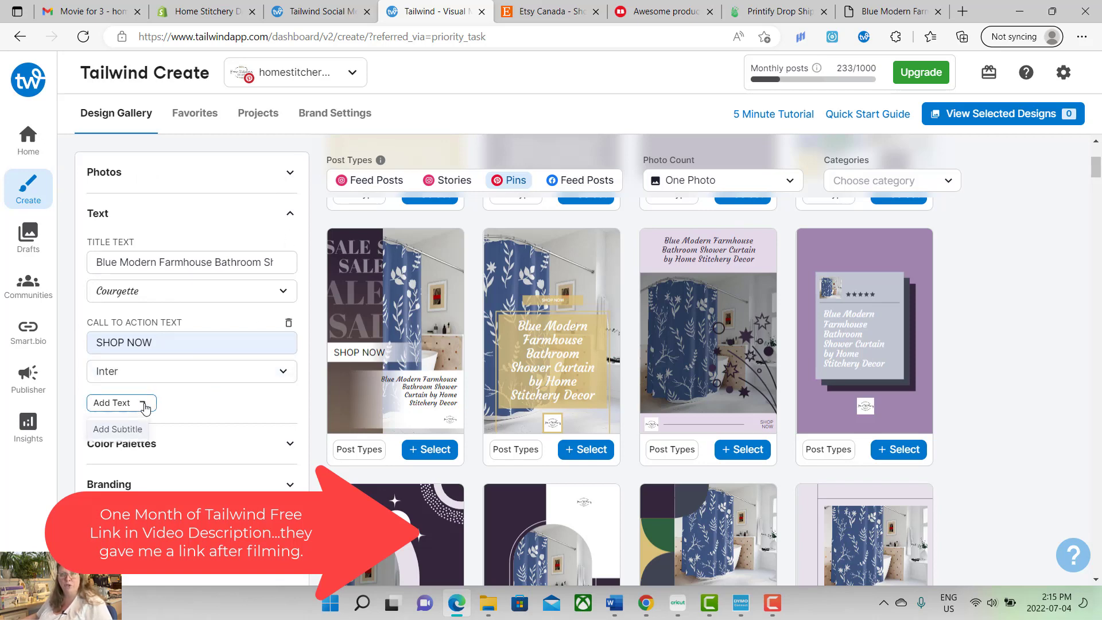
{"action": "left_click", "coordinate": [134, 431]}
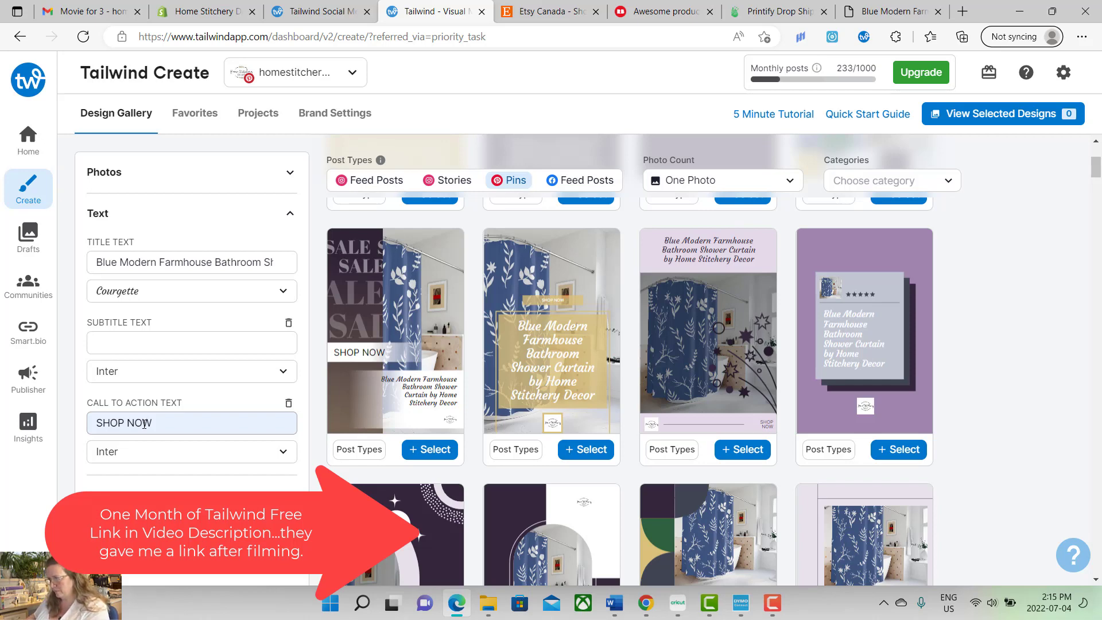
{"action": "left_click", "coordinate": [172, 342]}
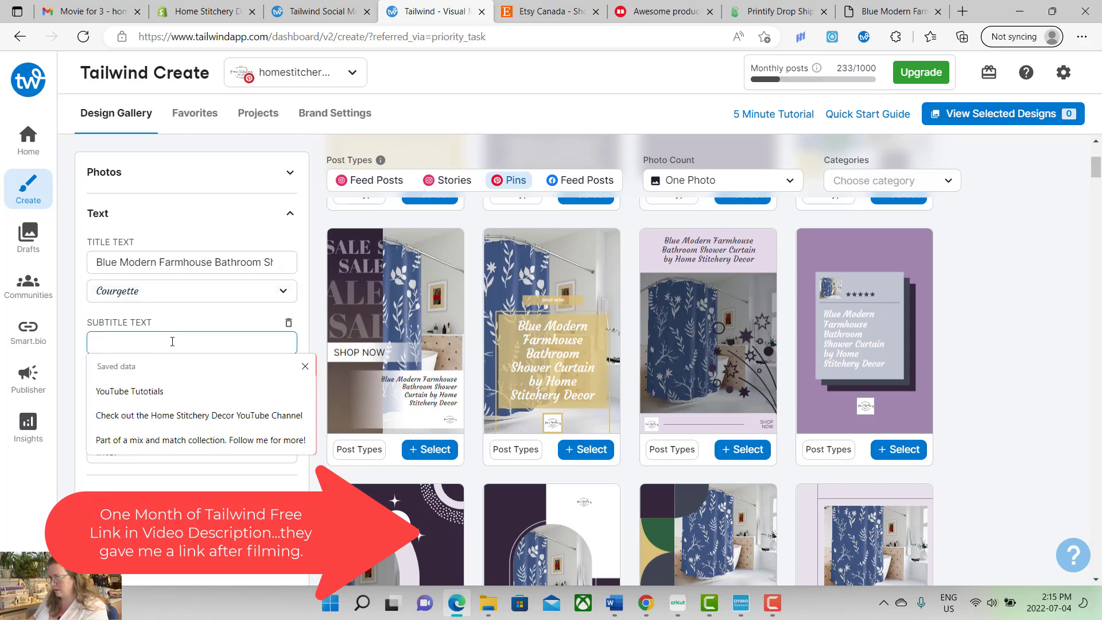
{"action": "type", "text": "Brow"}
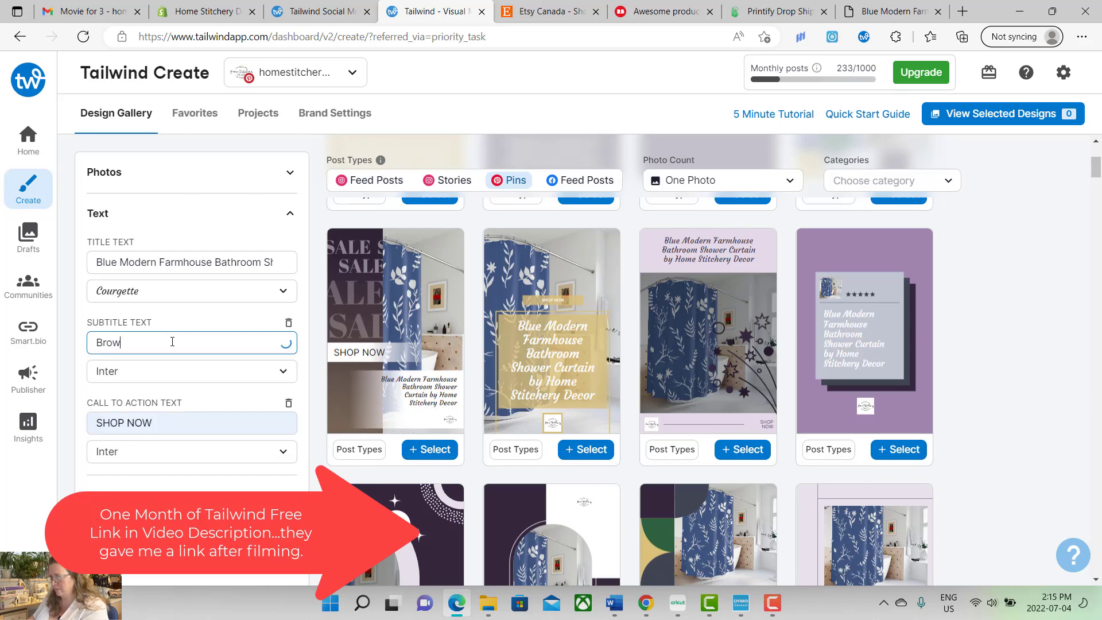
{"action": "type", "text": "se Mix And"}
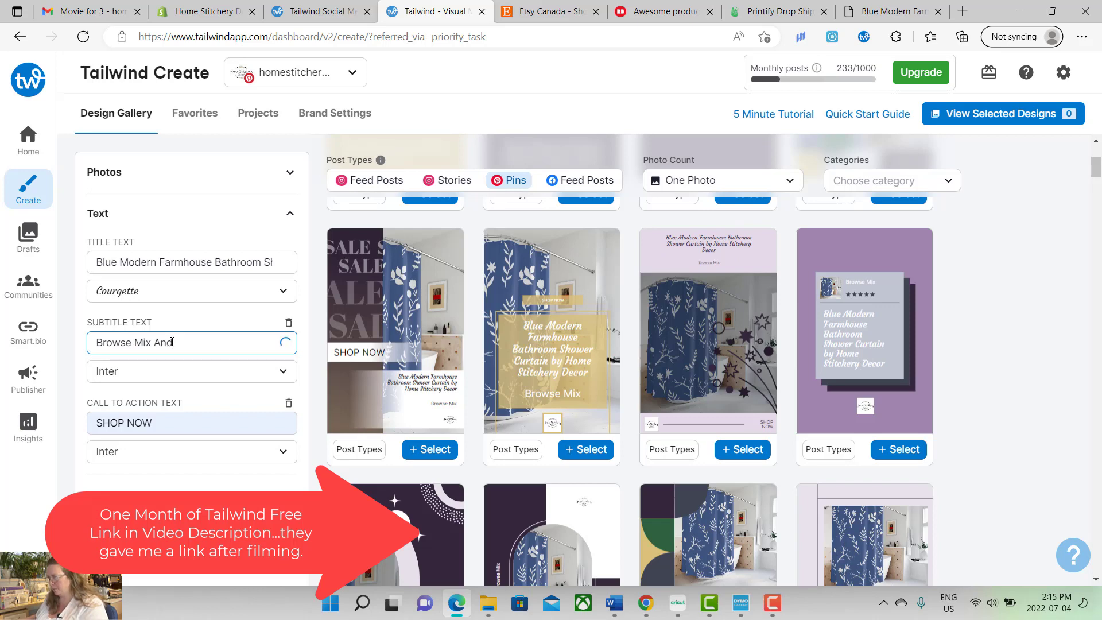
{"action": "type", "text": " Match C"}
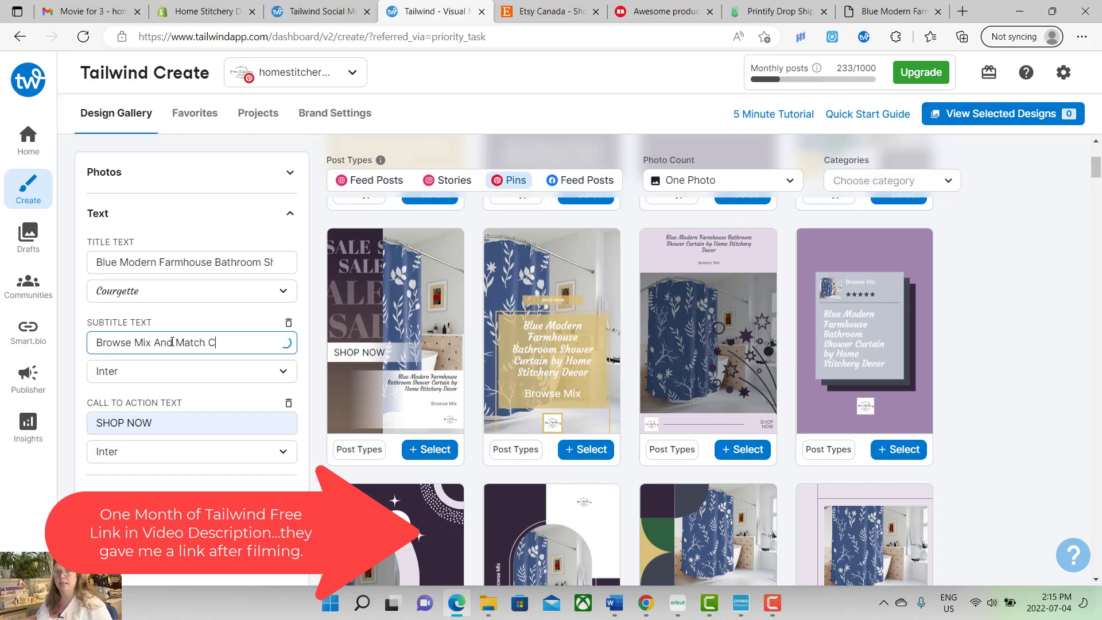
{"action": "type", "text": "ollections"}
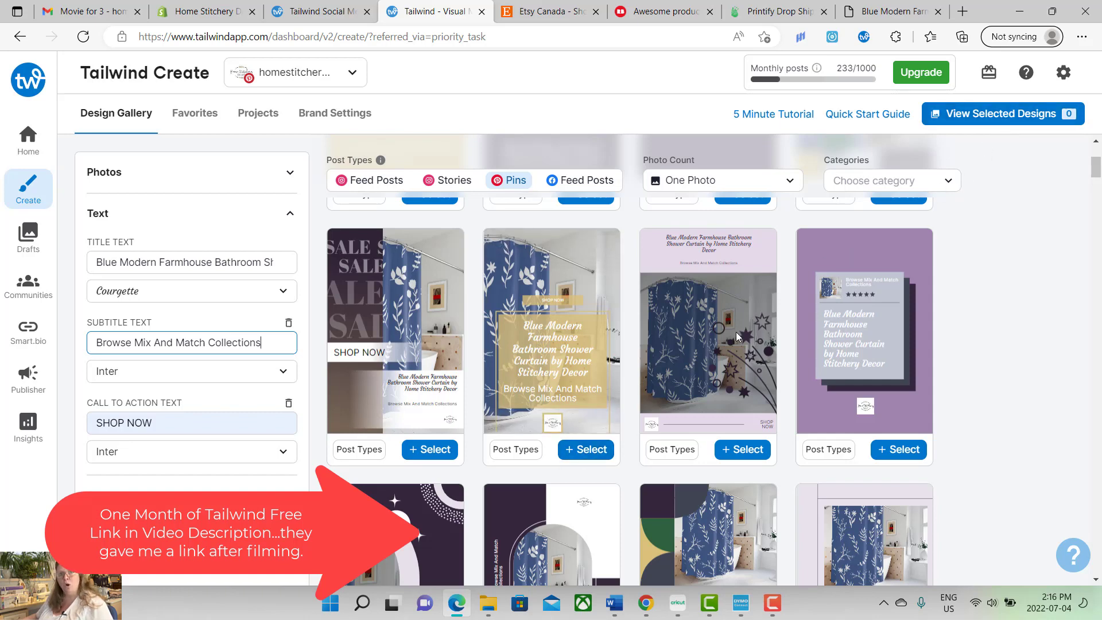
- Select the pin design with the gold title box over the curtain photo and continue selecting designs
{"action": "left_click", "coordinate": [596, 453]}
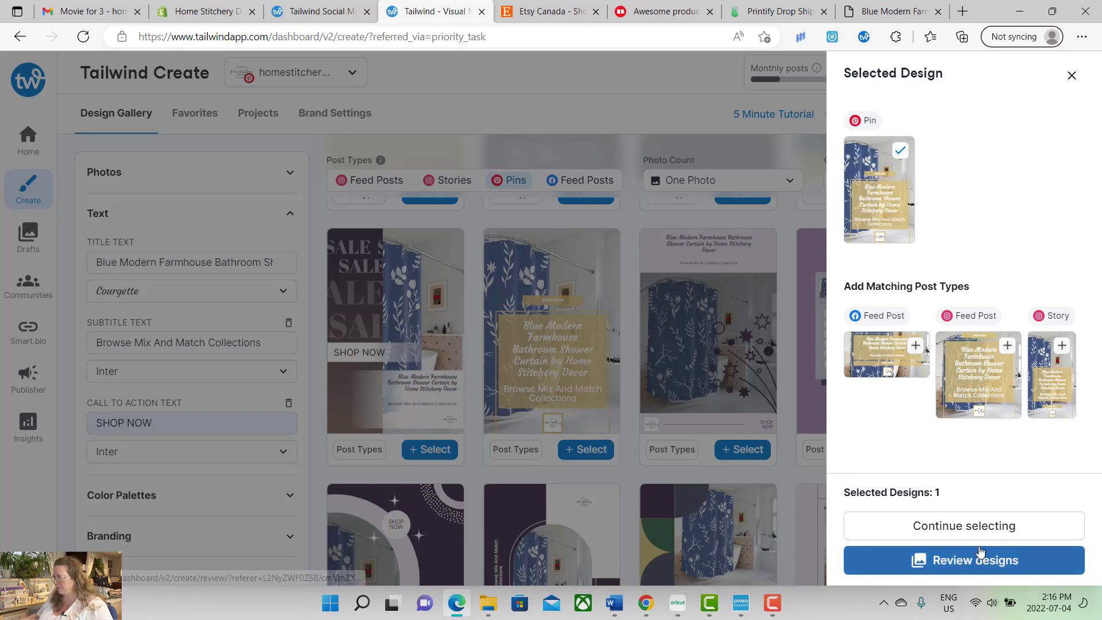
{"action": "left_click", "coordinate": [936, 529]}
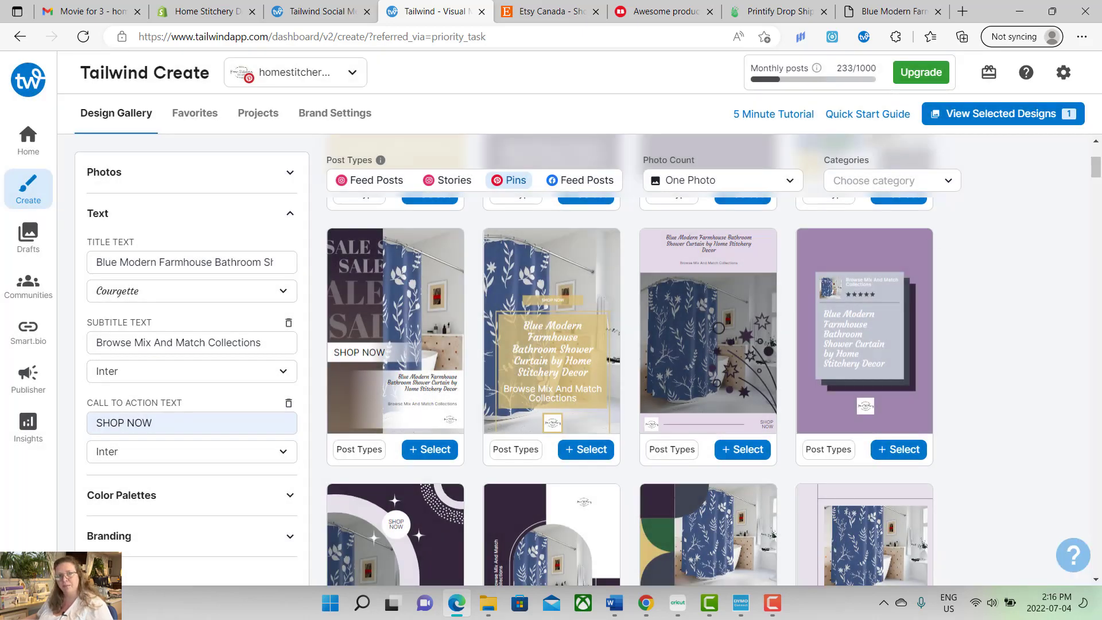
- Shuffle the colors of the confetti-dotted pin design with the title above the framed shower curtain photo
{"action": "left_click_drag", "start_coordinate": [1097, 169], "coordinate": [1098, 194]}
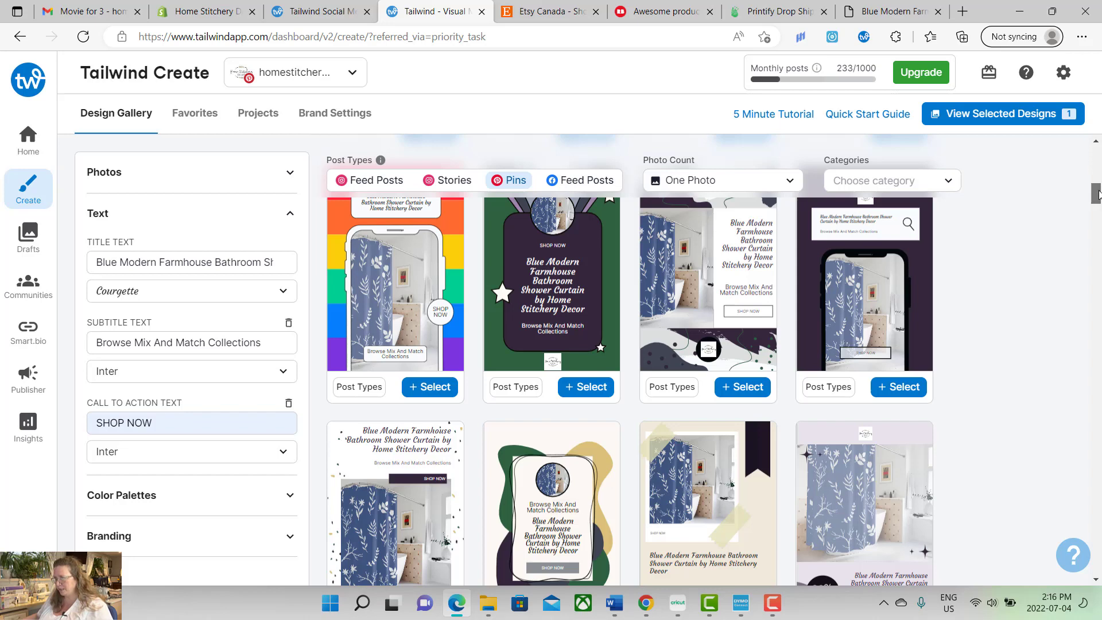
{"action": "left_click_drag", "start_coordinate": [1097, 194], "coordinate": [1098, 198]}
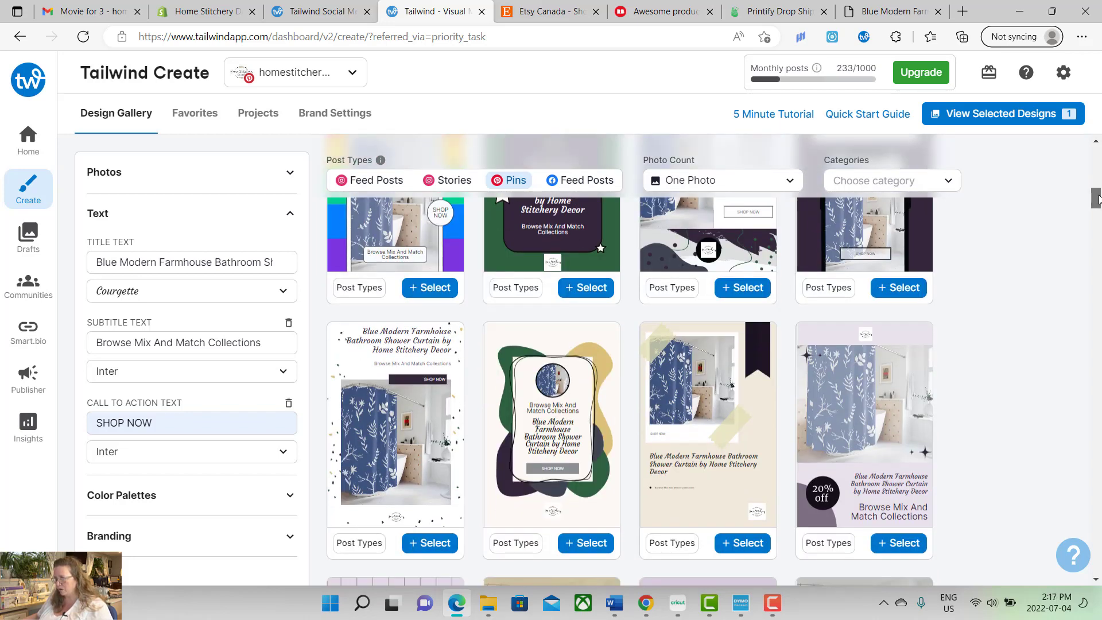
{"action": "mouse_move", "coordinate": [437, 390]}
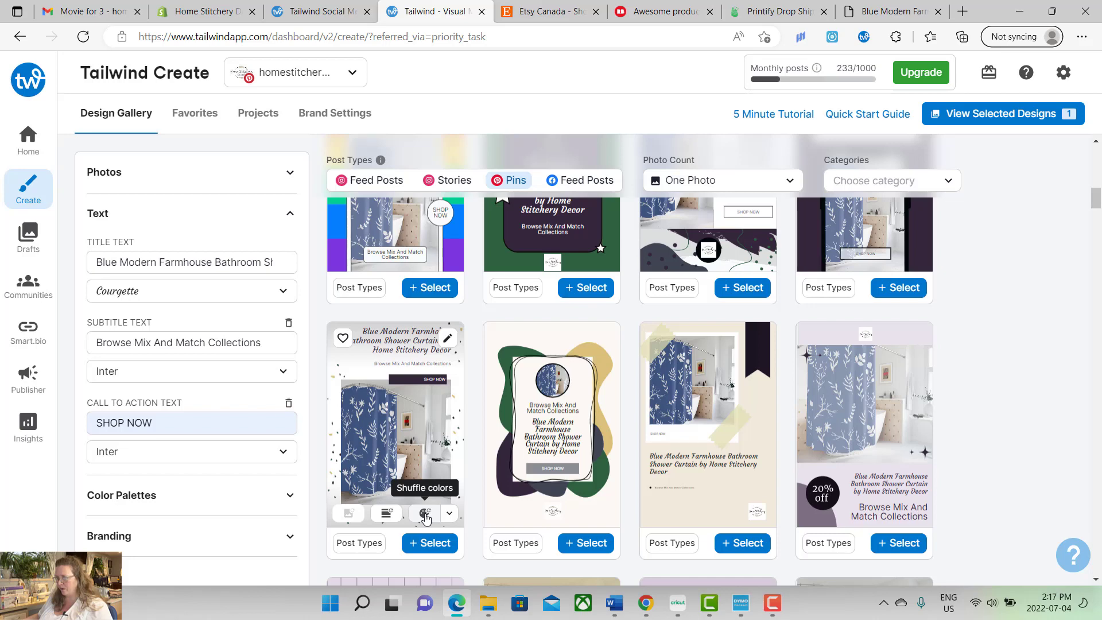
{"action": "left_click", "coordinate": [425, 514]}
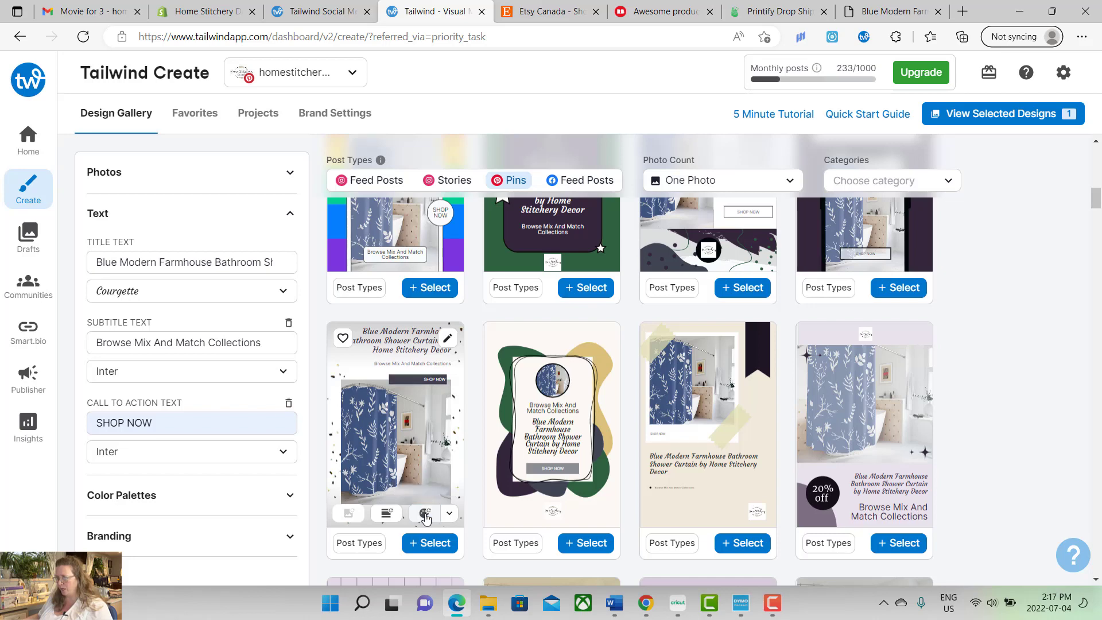
- Shuffle the confetti-dotted pin design's colors until its text and banner are gold, select it and continue selecting designs
{"action": "left_click", "coordinate": [424, 514]}
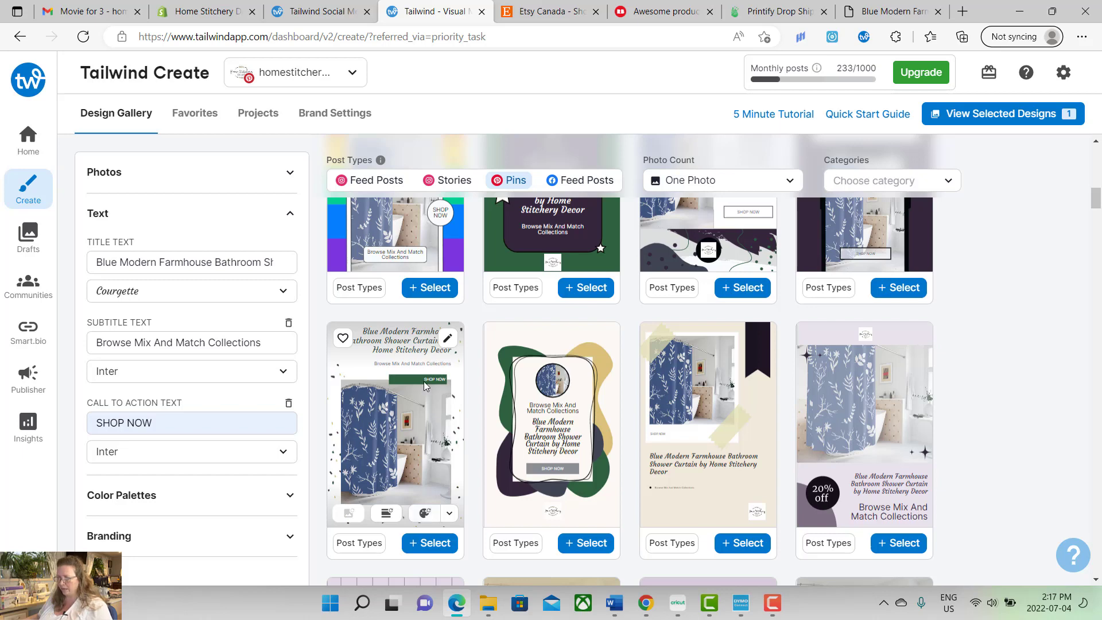
{"action": "left_click", "coordinate": [426, 516]}
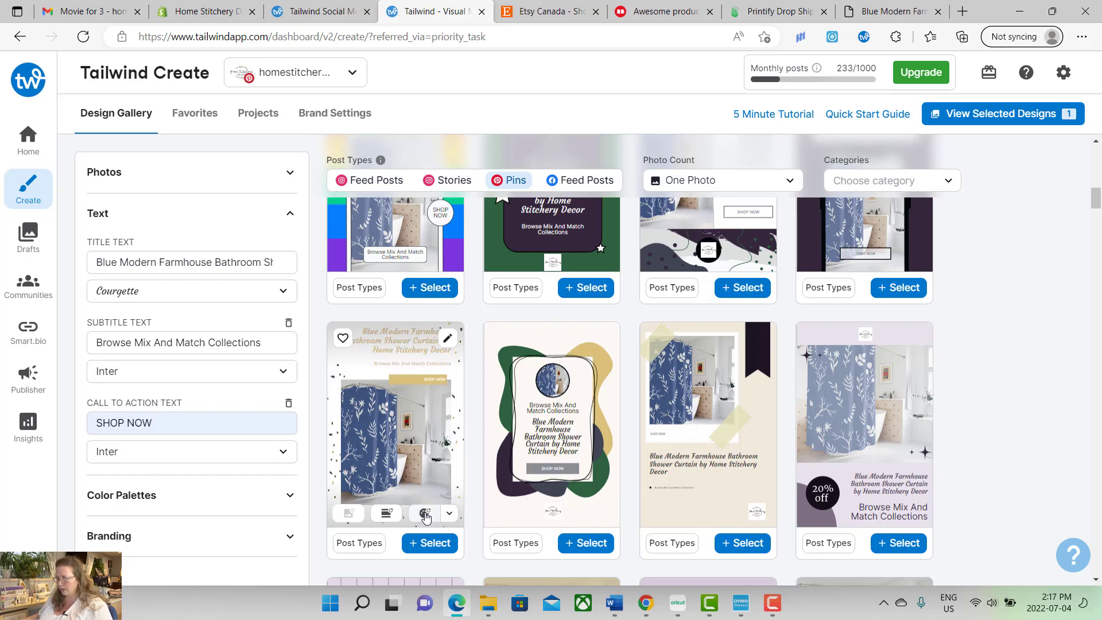
{"action": "left_click", "coordinate": [425, 515]}
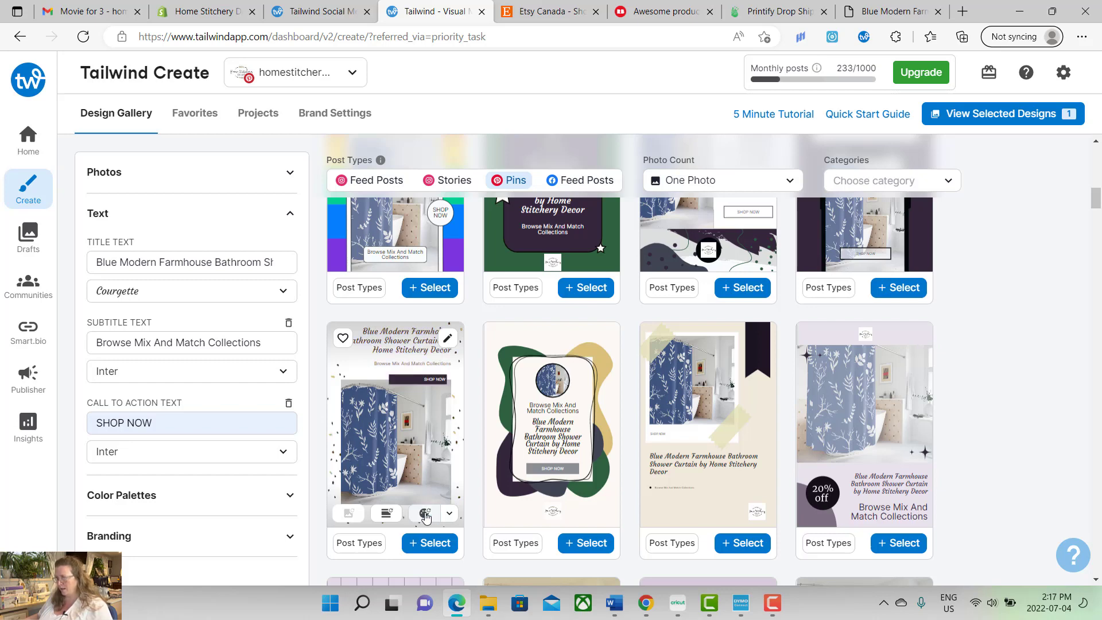
{"action": "left_click", "coordinate": [426, 516]}
{"action": "left_click", "coordinate": [425, 516]}
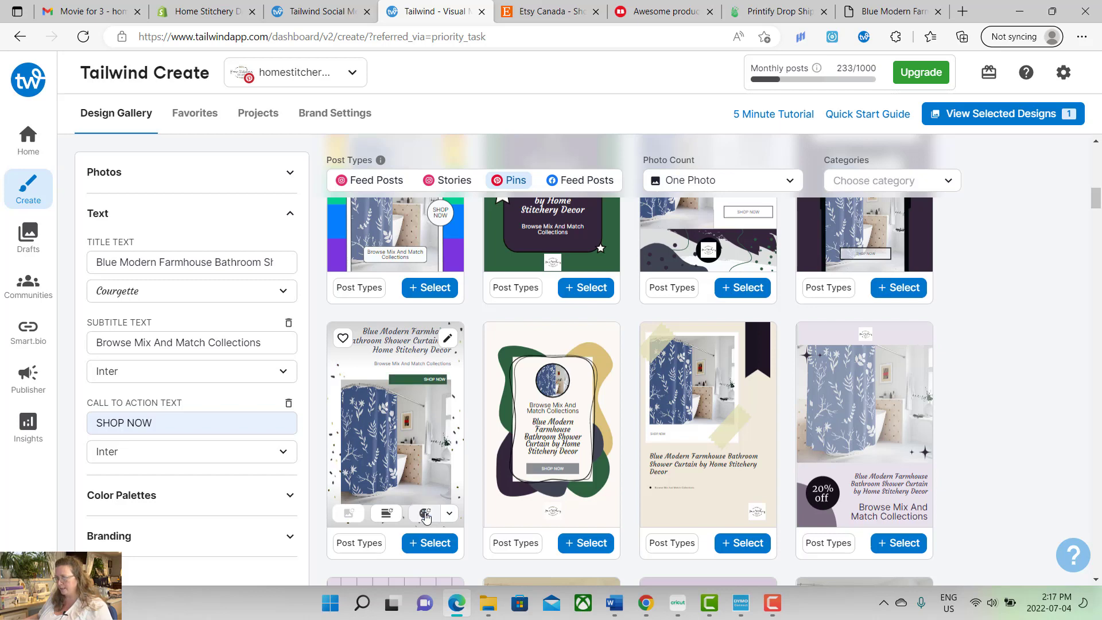
{"action": "left_click", "coordinate": [426, 515]}
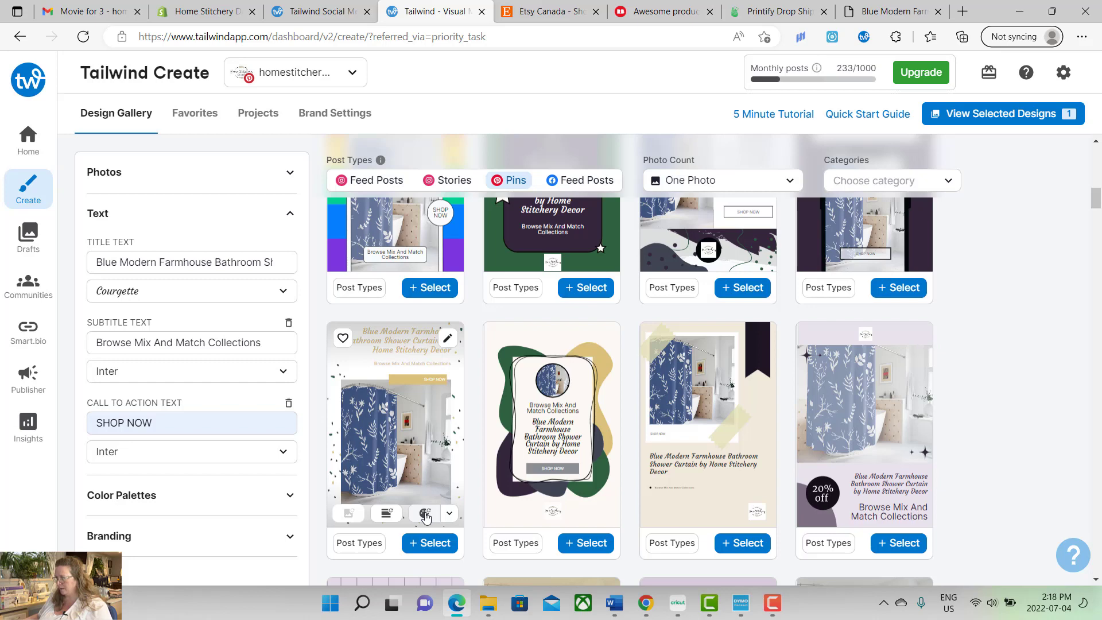
{"action": "left_click", "coordinate": [427, 543]}
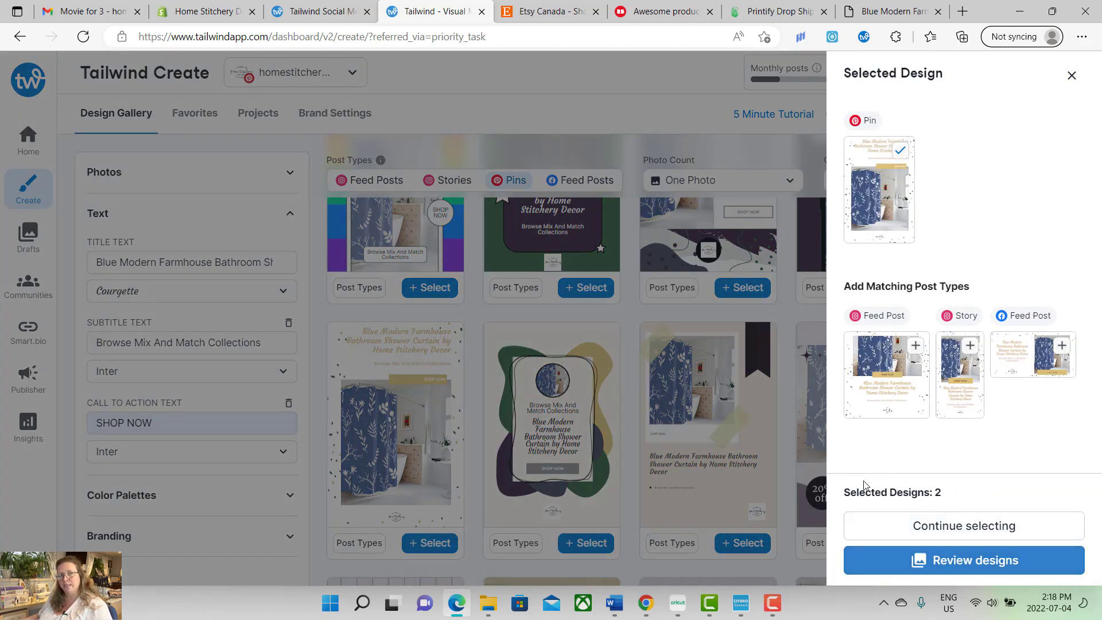
{"action": "left_click", "coordinate": [944, 531]}
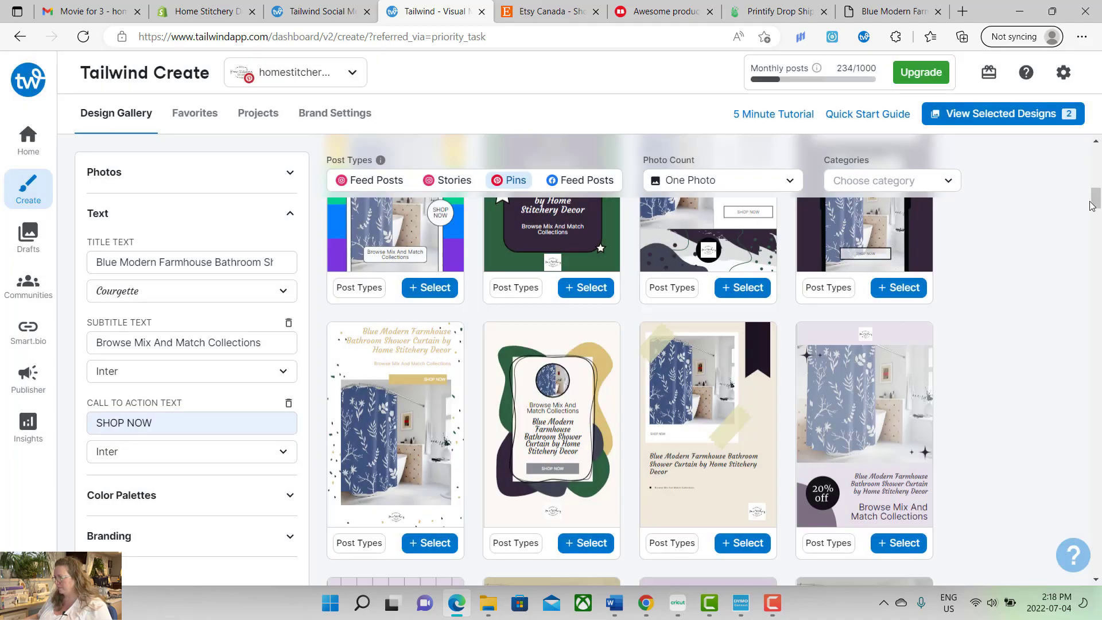
- Select the pin design with the dark squiggle-patterned background and social-post photo frame, and continue selecting designs
{"action": "left_click_drag", "start_coordinate": [1091, 205], "coordinate": [1096, 225]}
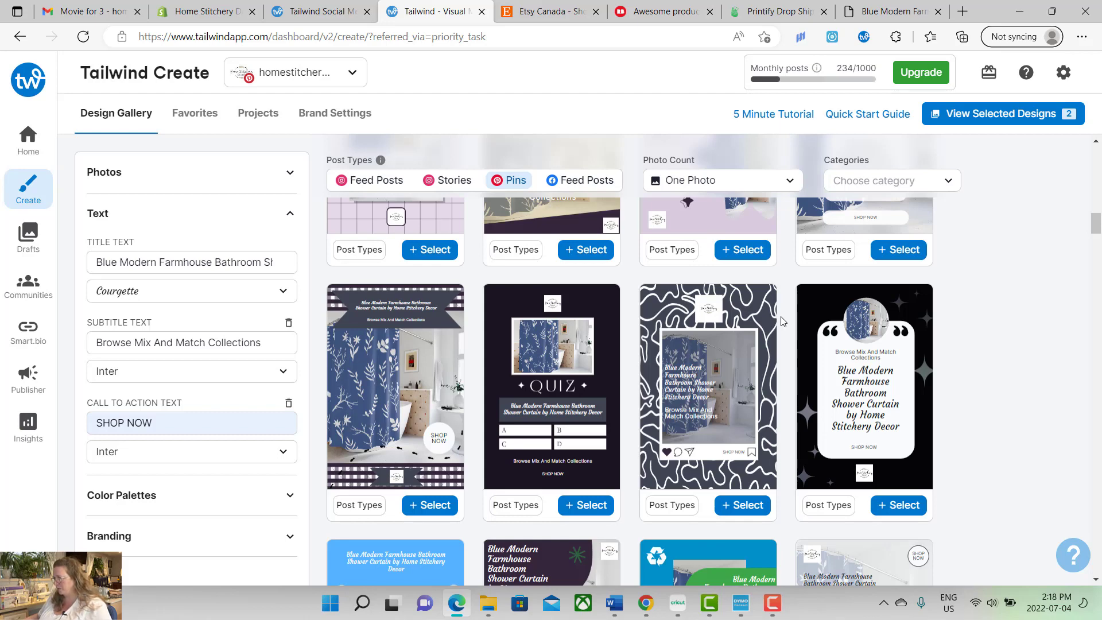
{"action": "mouse_move", "coordinate": [766, 335]}
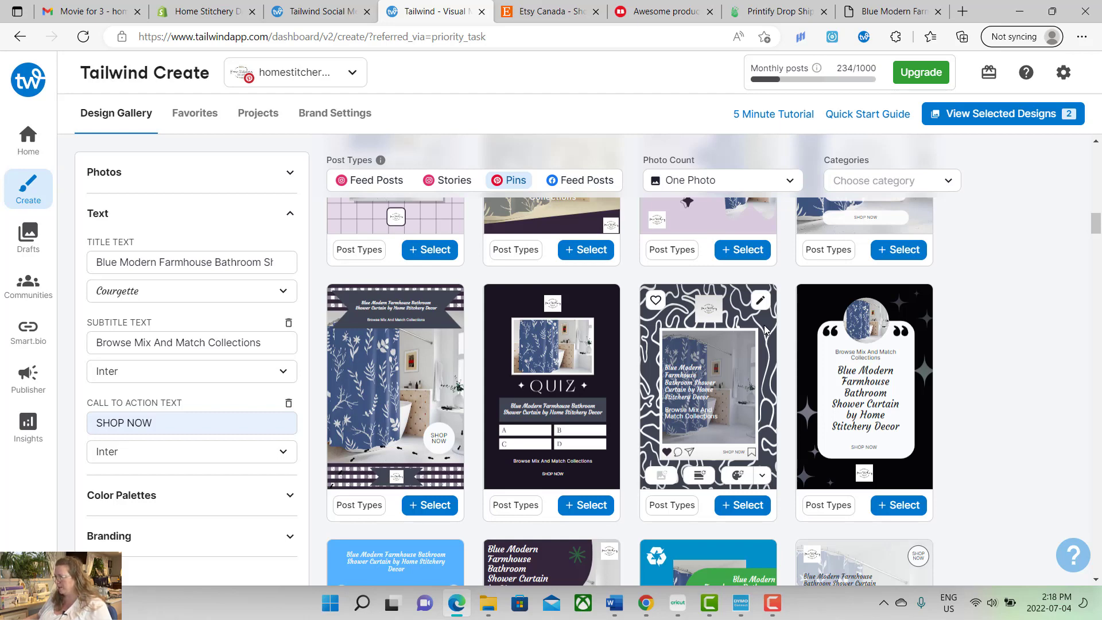
{"action": "left_click", "coordinate": [748, 506]}
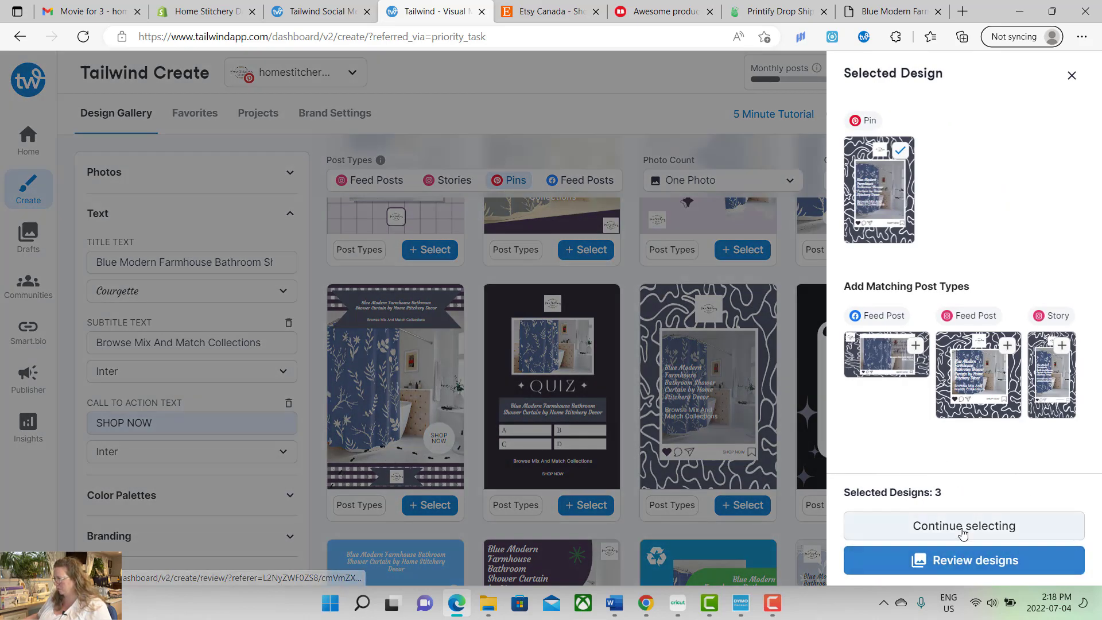
{"action": "left_click", "coordinate": [930, 526]}
- Shuffle the lavender pin design with the tilted frame behind the photo to grey-blue, select it and continue selecting designs
{"action": "left_click_drag", "start_coordinate": [1097, 230], "coordinate": [1098, 289]}
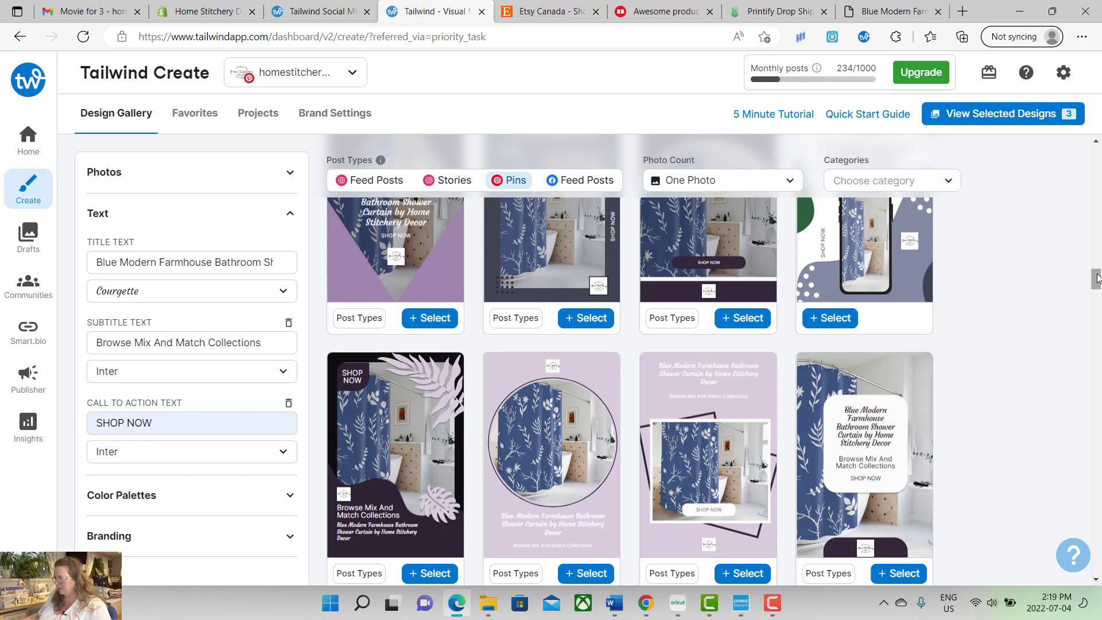
{"action": "left_click_drag", "start_coordinate": [1096, 281], "coordinate": [1097, 287]}
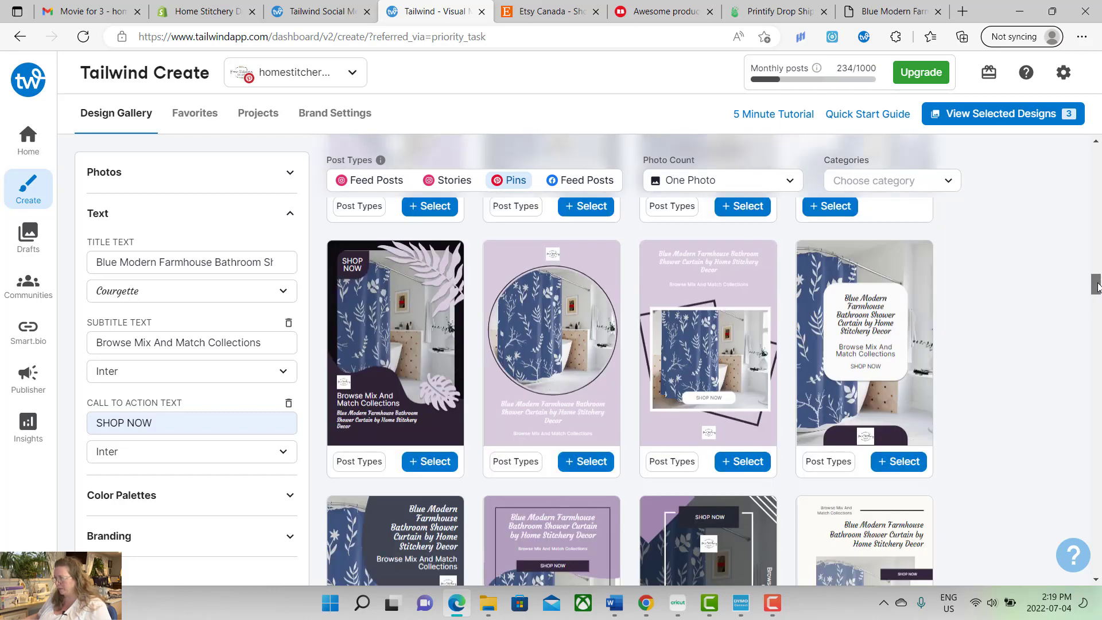
{"action": "mouse_move", "coordinate": [745, 270]}
{"action": "mouse_move", "coordinate": [736, 457]}
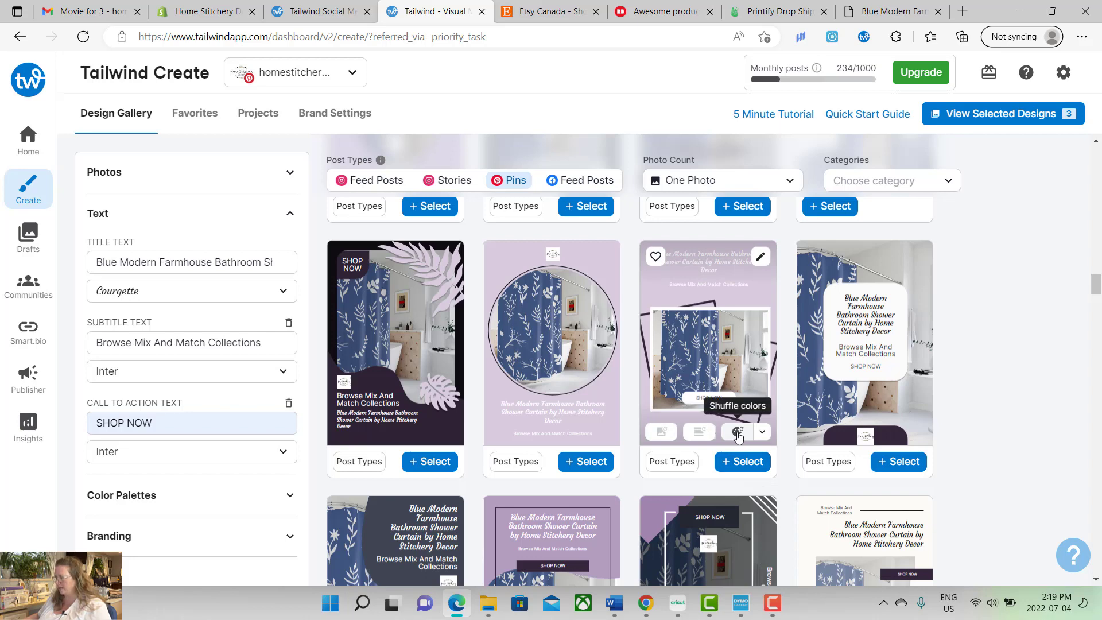
{"action": "left_click", "coordinate": [739, 436]}
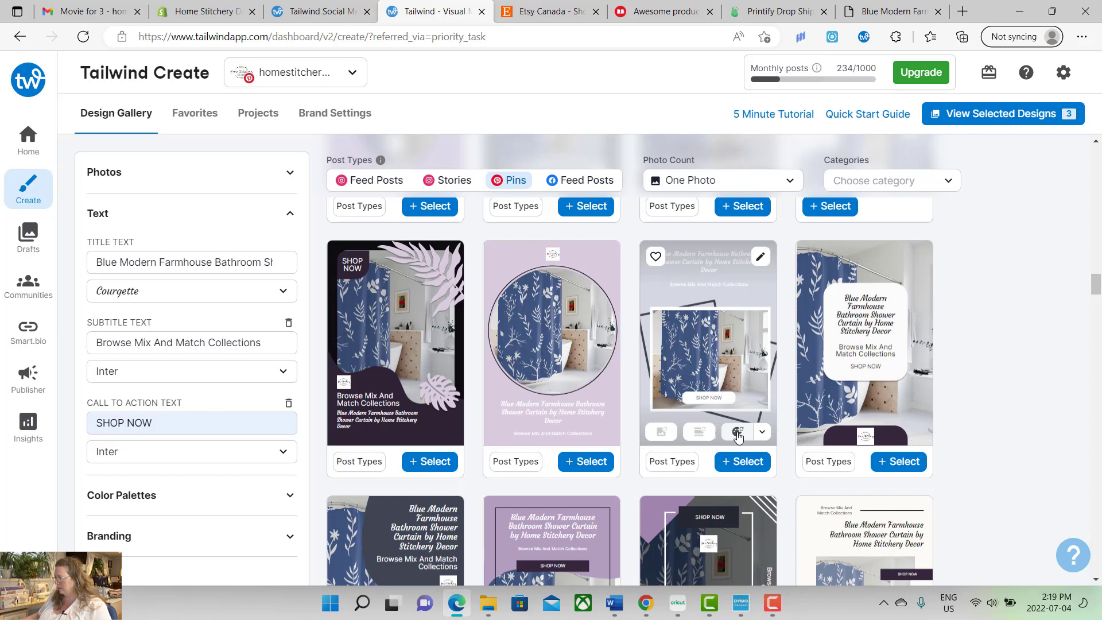
{"action": "left_click", "coordinate": [742, 463]}
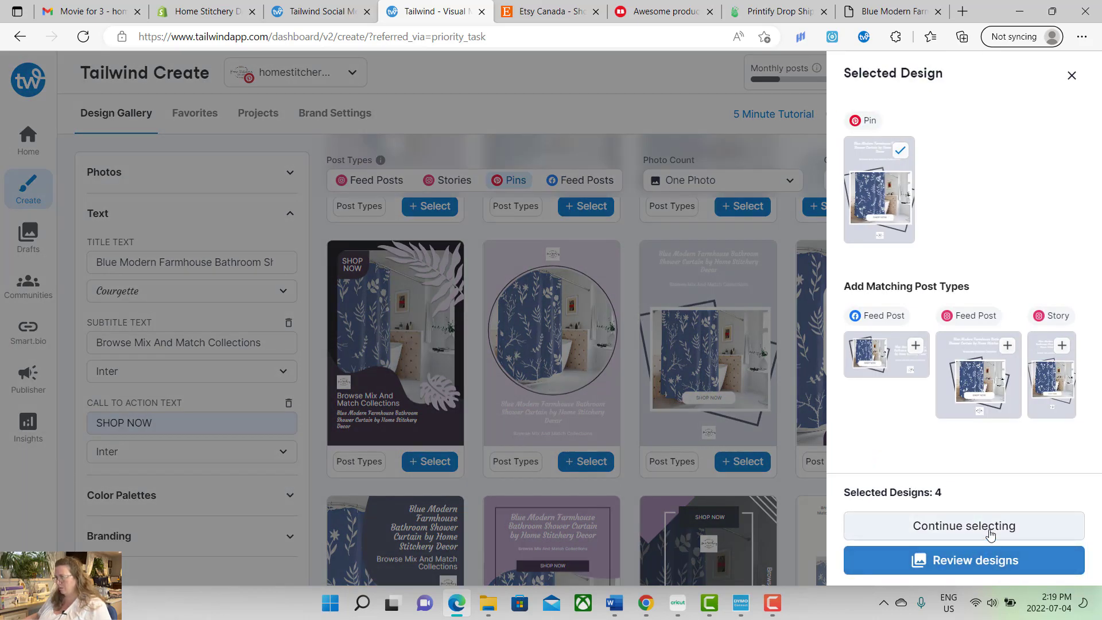
{"action": "left_click", "coordinate": [990, 533]}
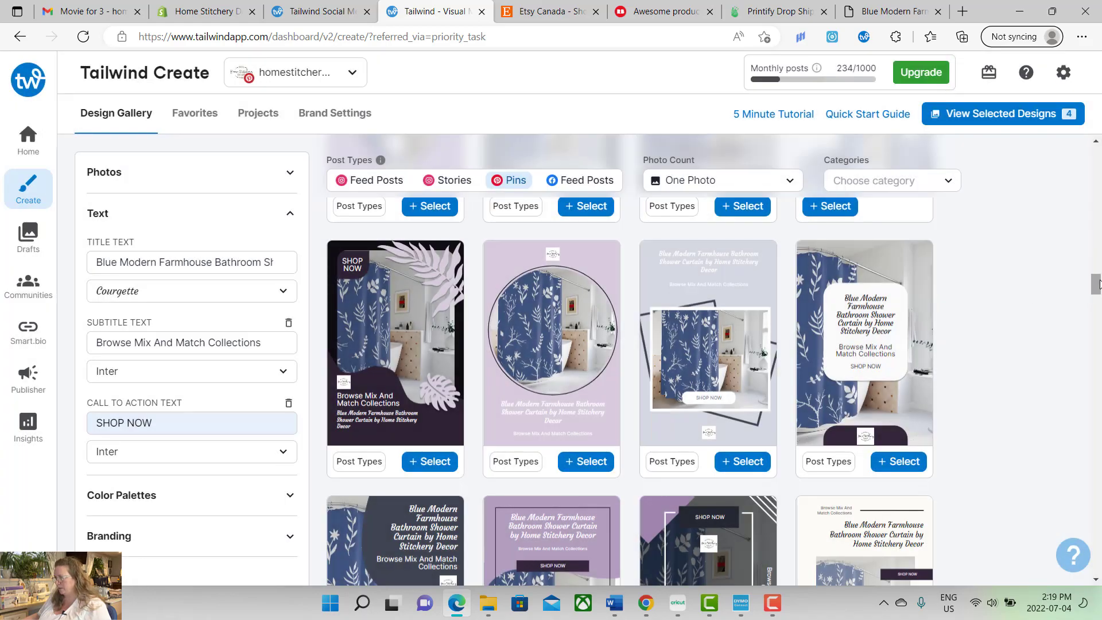
- Shuffle the pin design with the round SHOP NOW badge and curved title area to gold and select it
{"action": "left_click_drag", "start_coordinate": [1097, 283], "coordinate": [1096, 334]}
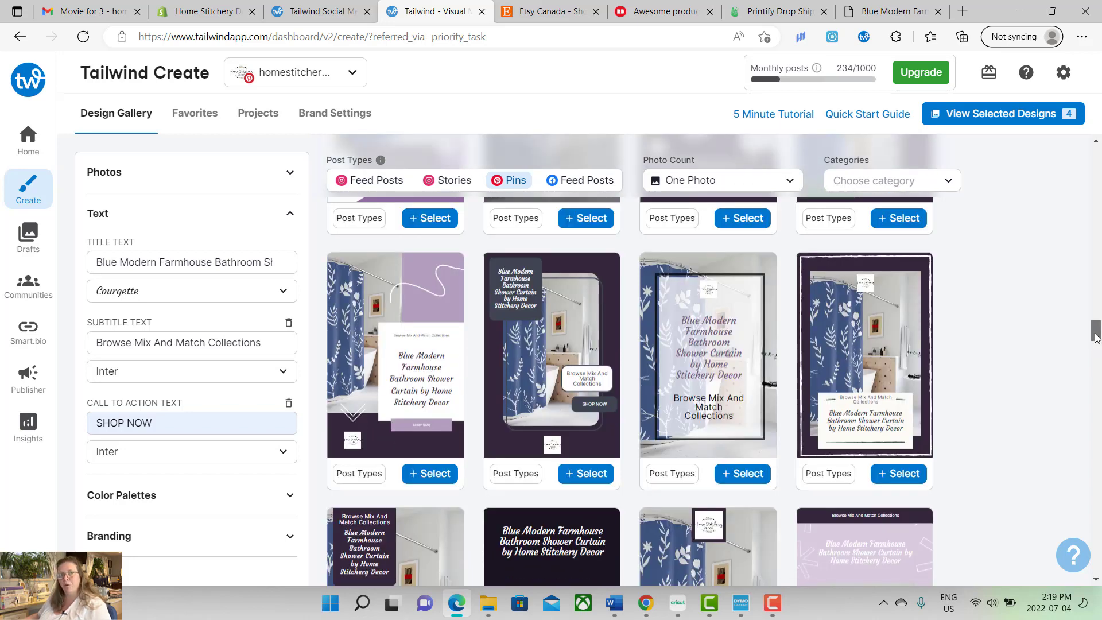
{"action": "left_click_drag", "start_coordinate": [1095, 337], "coordinate": [1096, 358]}
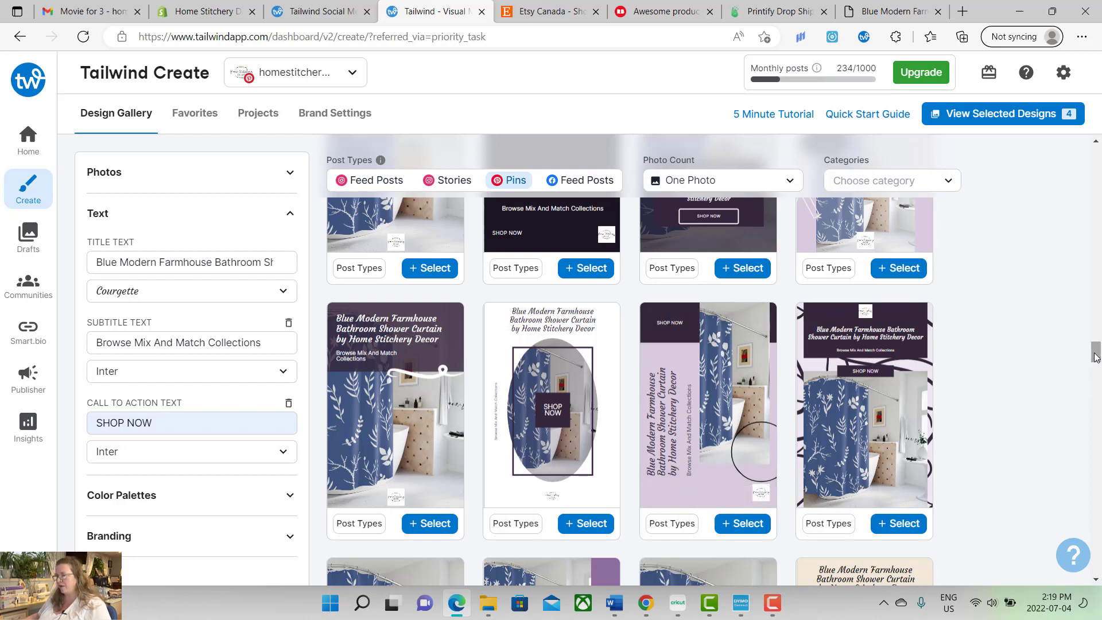
{"action": "left_click_drag", "start_coordinate": [1095, 357], "coordinate": [1097, 370]}
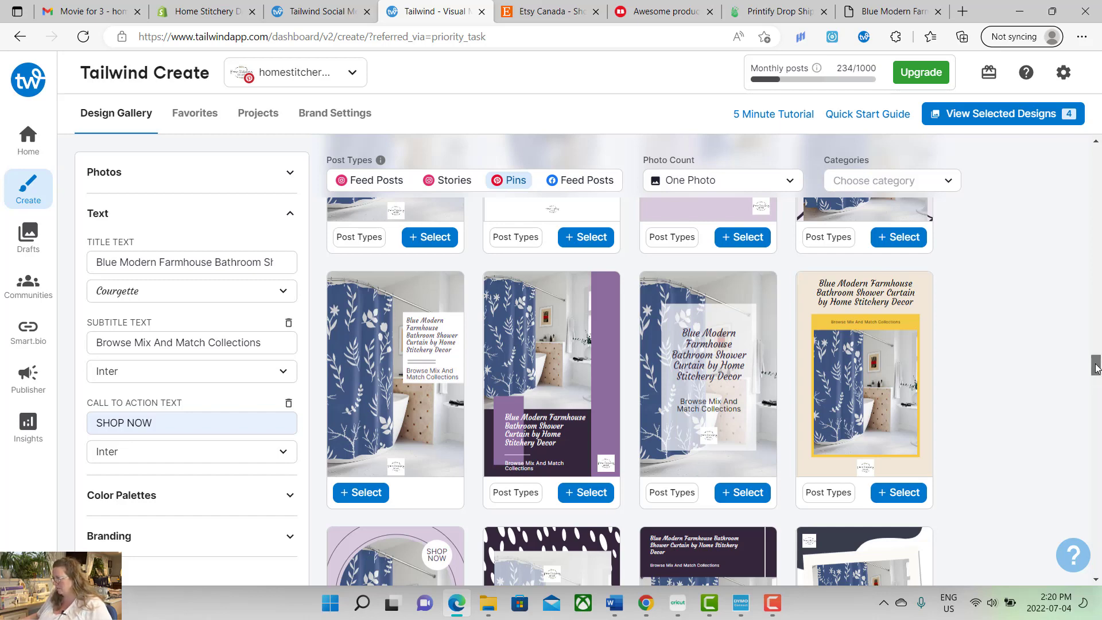
{"action": "scroll", "coordinate": [1095, 370], "scroll_direction": "down", "scroll_amount": 1}
{"action": "left_click_drag", "start_coordinate": [1095, 370], "coordinate": [1096, 390]}
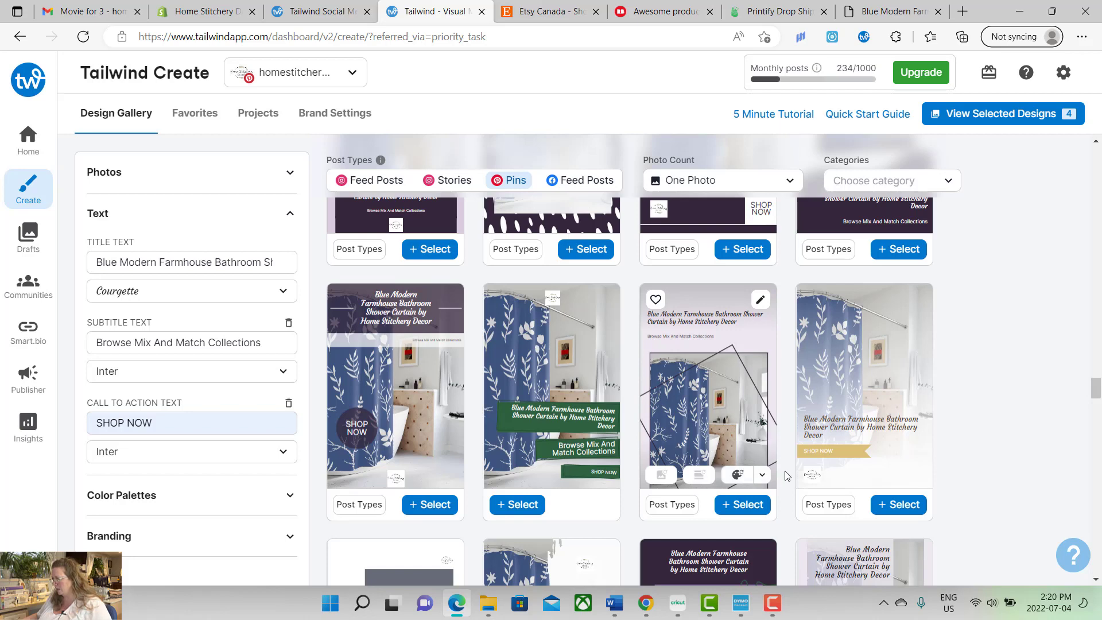
{"action": "left_click_drag", "start_coordinate": [1096, 389], "coordinate": [1096, 400]}
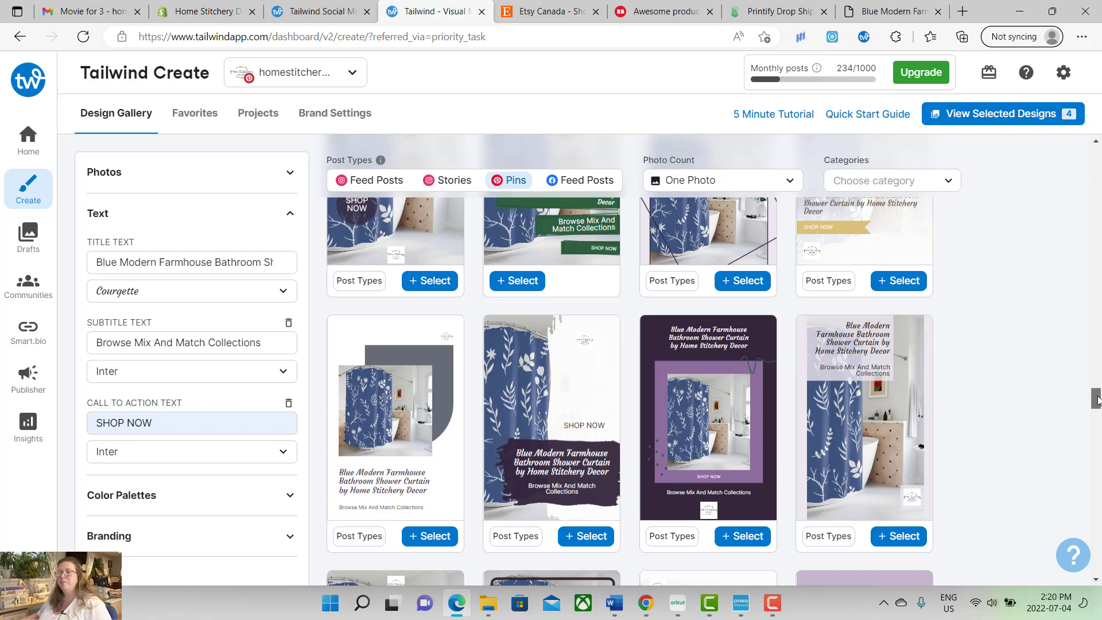
{"action": "left_click_drag", "start_coordinate": [1096, 400], "coordinate": [1097, 407]}
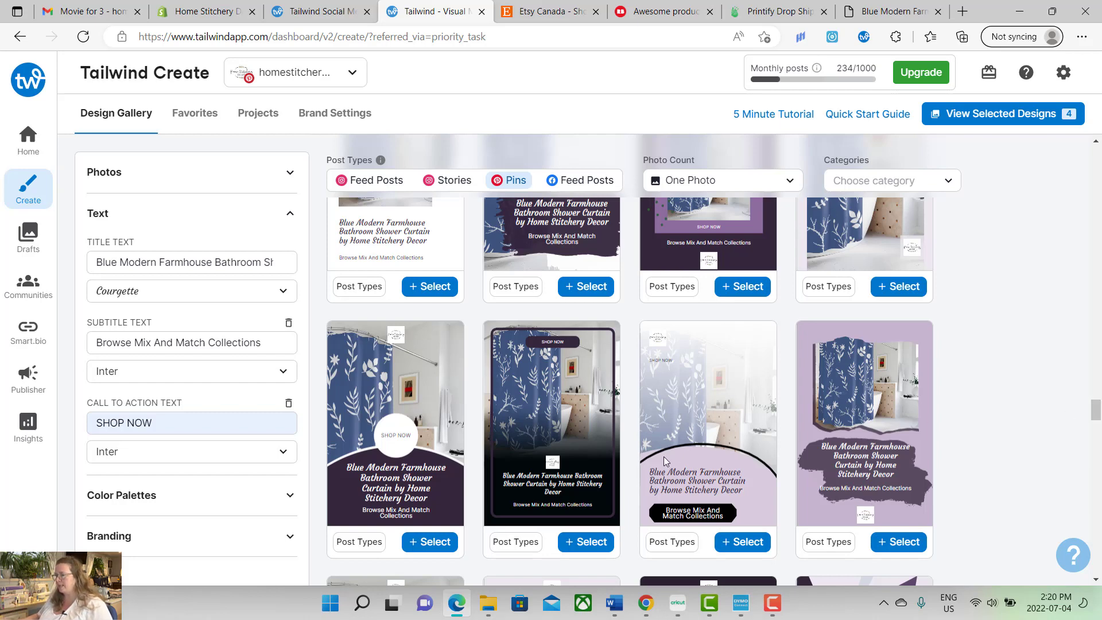
{"action": "mouse_move", "coordinate": [601, 478]}
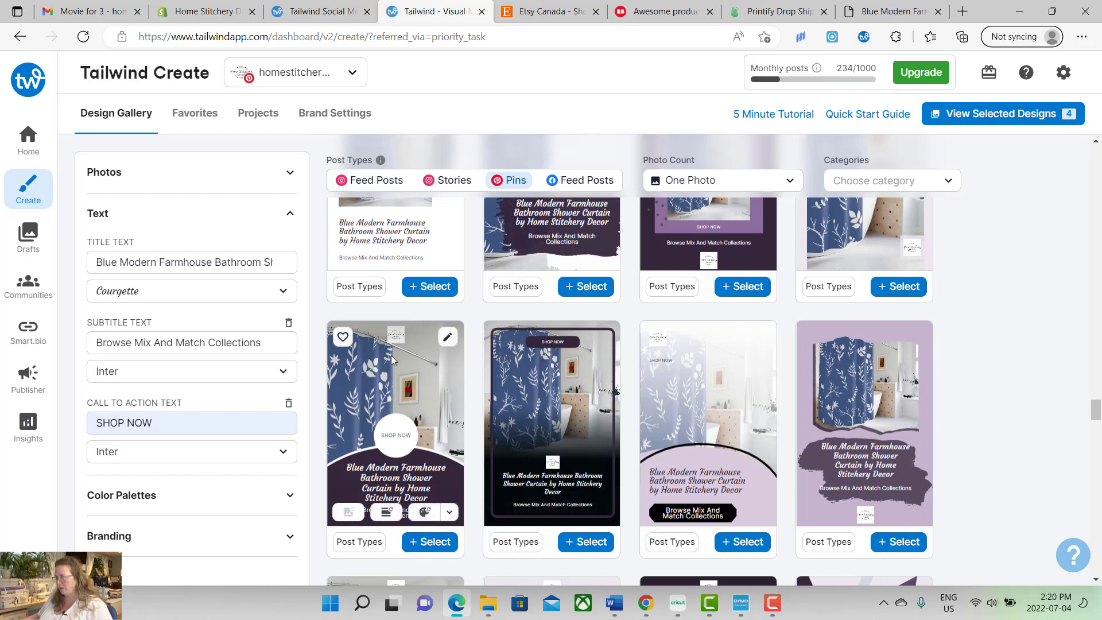
{"action": "left_click", "coordinate": [420, 516]}
{"action": "left_click", "coordinate": [423, 512]}
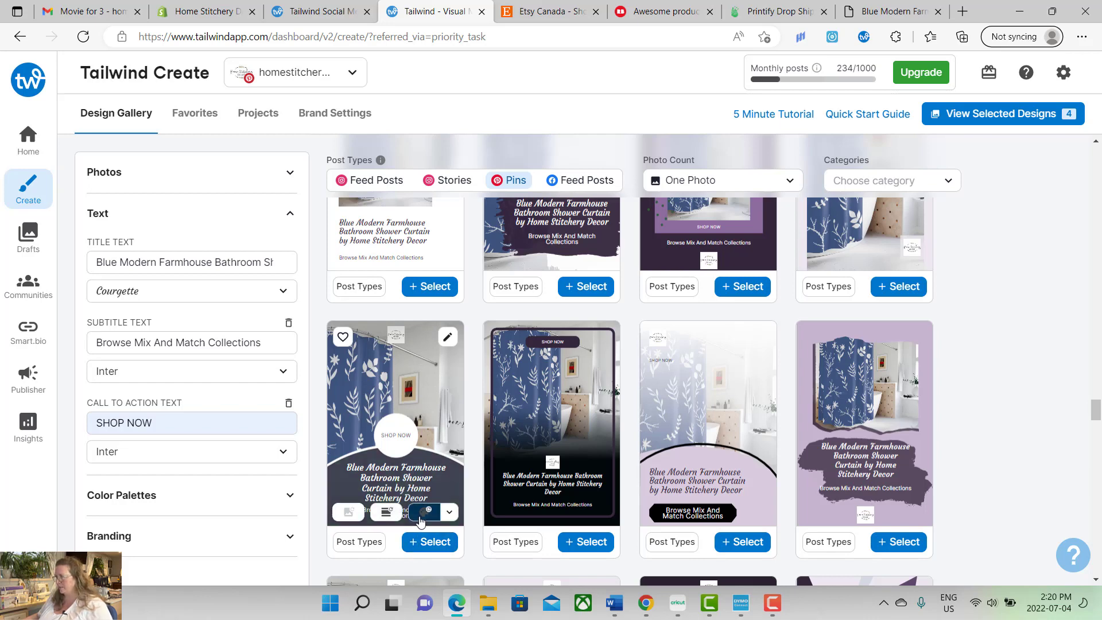
{"action": "left_click", "coordinate": [423, 512]}
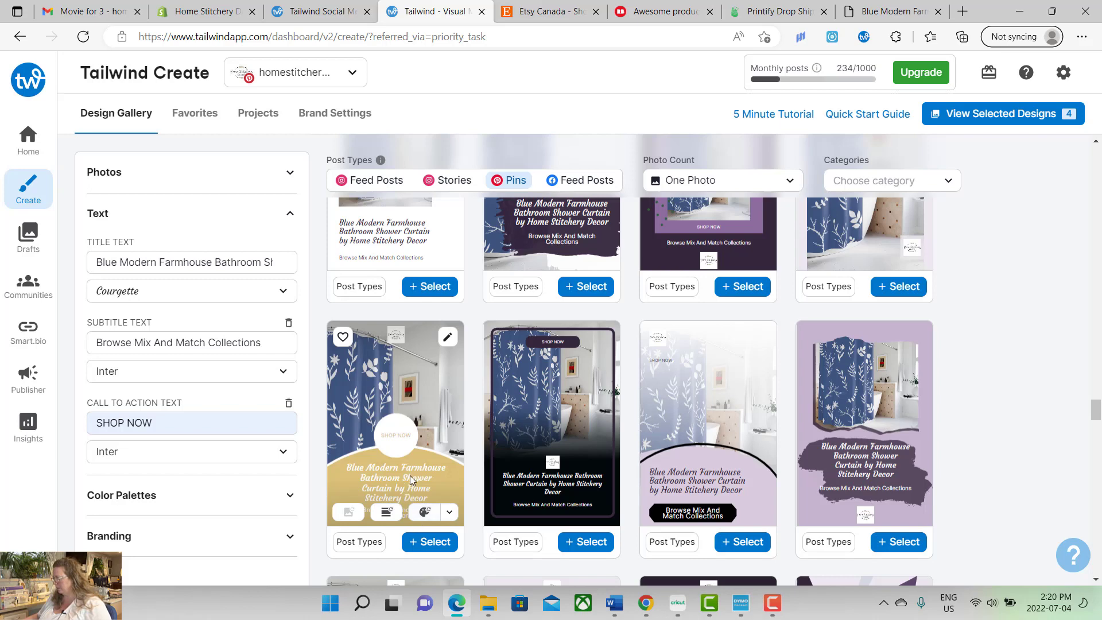
{"action": "left_click", "coordinate": [435, 543]}
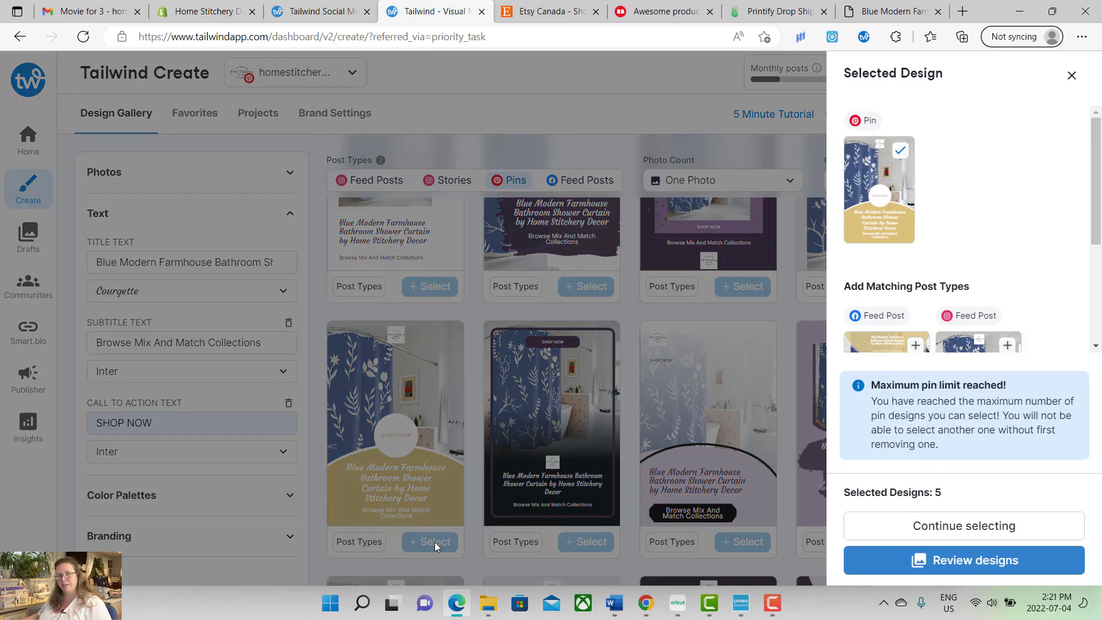
- Review the selected pin designs and send them to scheduling with the homestitcherydecor Pinterest account
{"action": "left_click", "coordinate": [978, 565]}
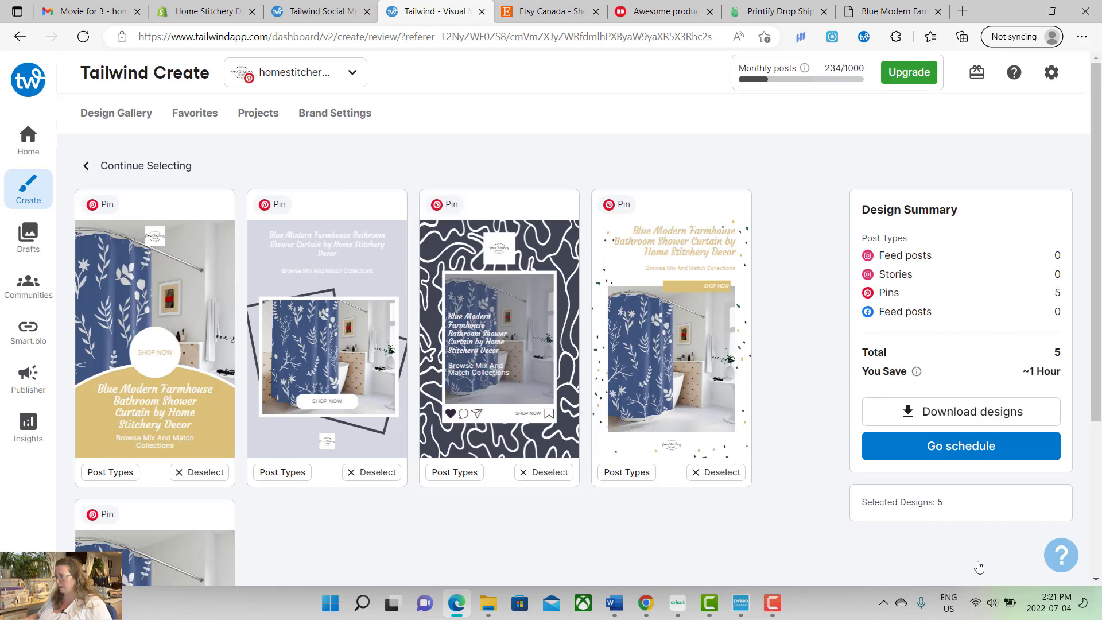
{"action": "left_click_drag", "start_coordinate": [1095, 230], "coordinate": [1093, 256]}
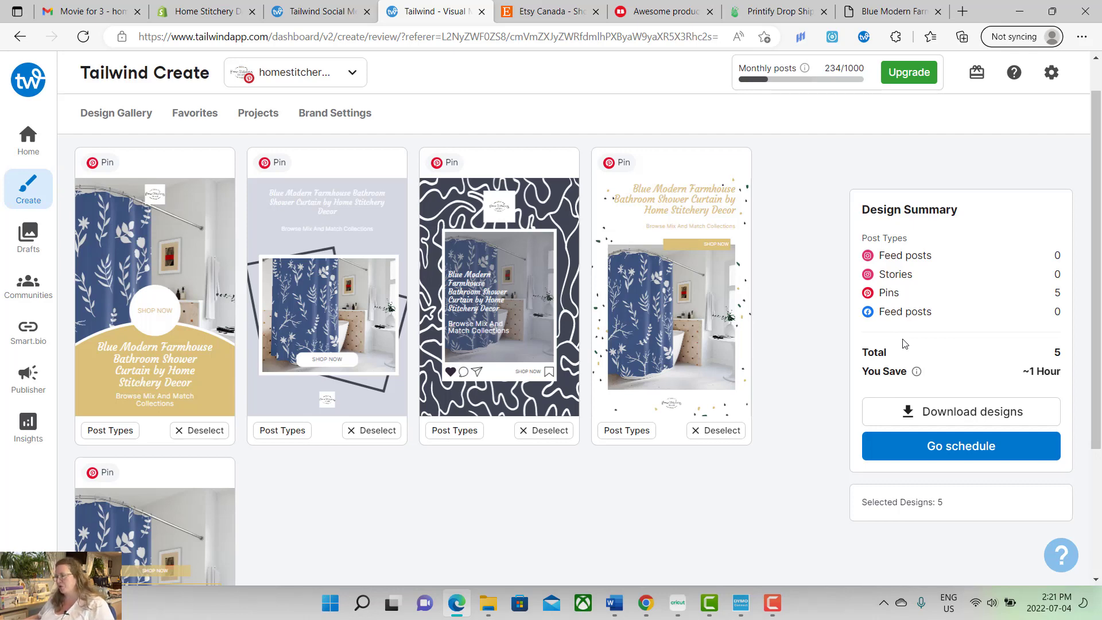
{"action": "left_click", "coordinate": [964, 454]}
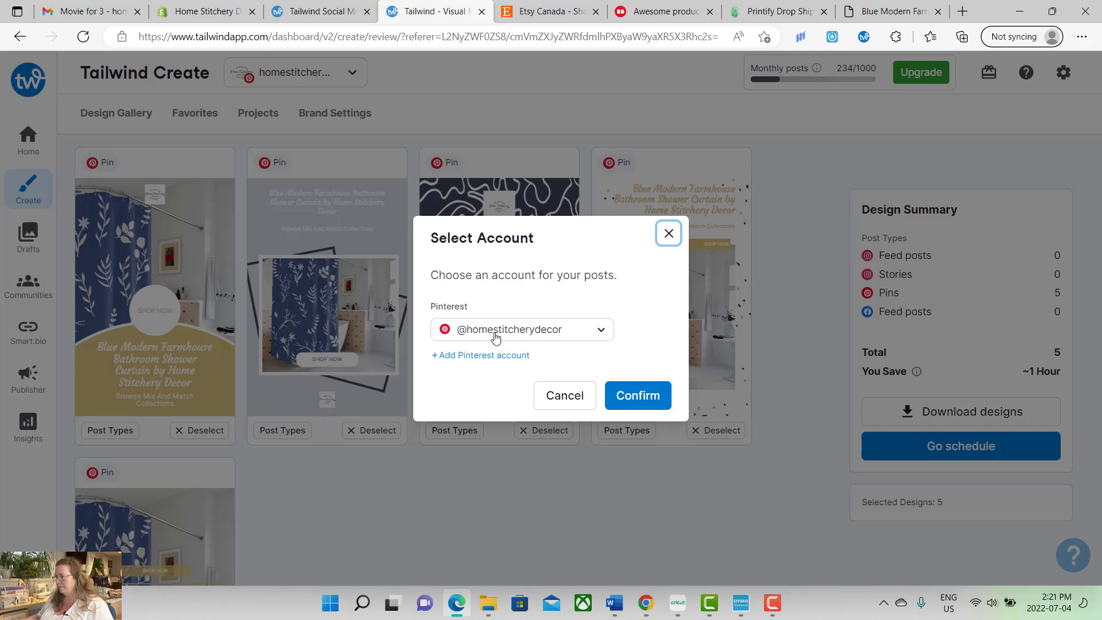
{"action": "left_click", "coordinate": [638, 398]}
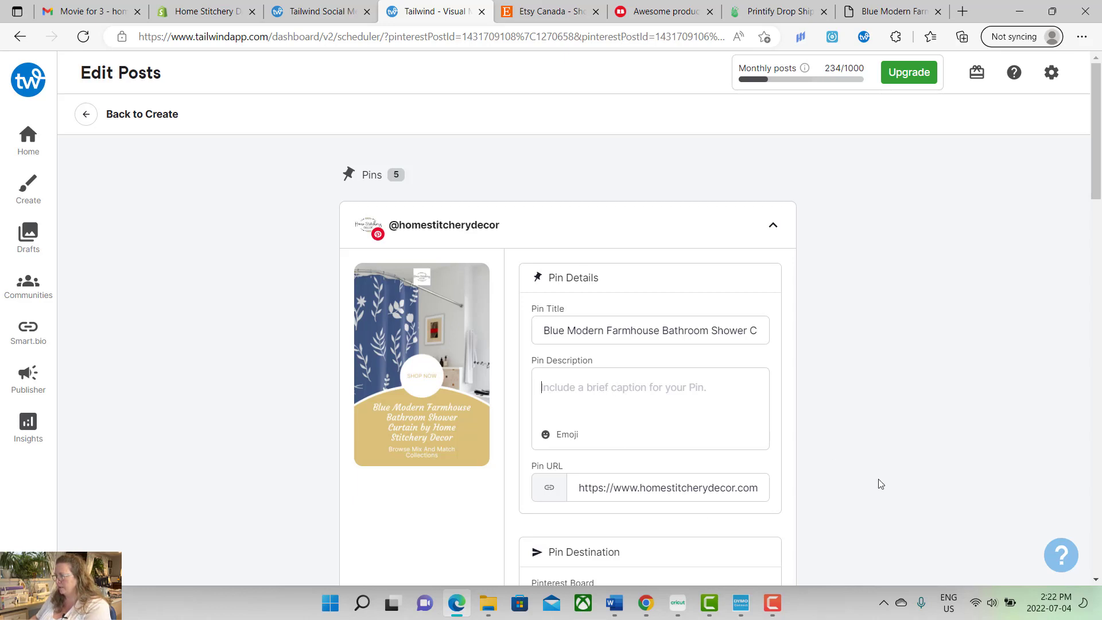
- Enter the first pin's description "Modern Farmhouse Blue and White Floral Shower Curtain. Part of a mix and match collection of home decor by Home Stitchery Decor."
{"action": "type", "text": "Moder"}
{"action": "type", "text": "n Farmhouse Blu"}
{"action": "type", "text": "e Flo"}
{"action": "key", "text": "BackSpace"}
{"action": "key", "text": "BackSpace"}
{"action": "type", "text": "and White "}
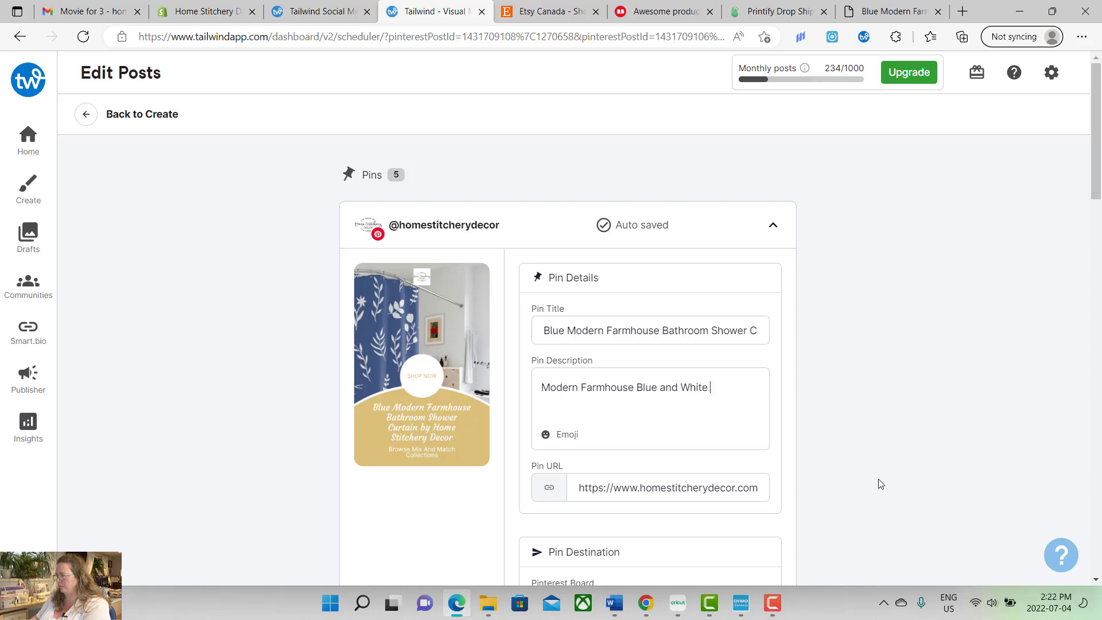
{"action": "type", "text": "FLo"}
{"action": "key", "text": "BackSpace"}
{"action": "key", "text": "BackSpace"}
{"action": "type", "text": "loral Shower Curtain. Part of a mix and match collection of home decor by h"}
{"action": "key", "text": "BackSpace"}
{"action": "type", "text": "Home Stitchery Decor . "}
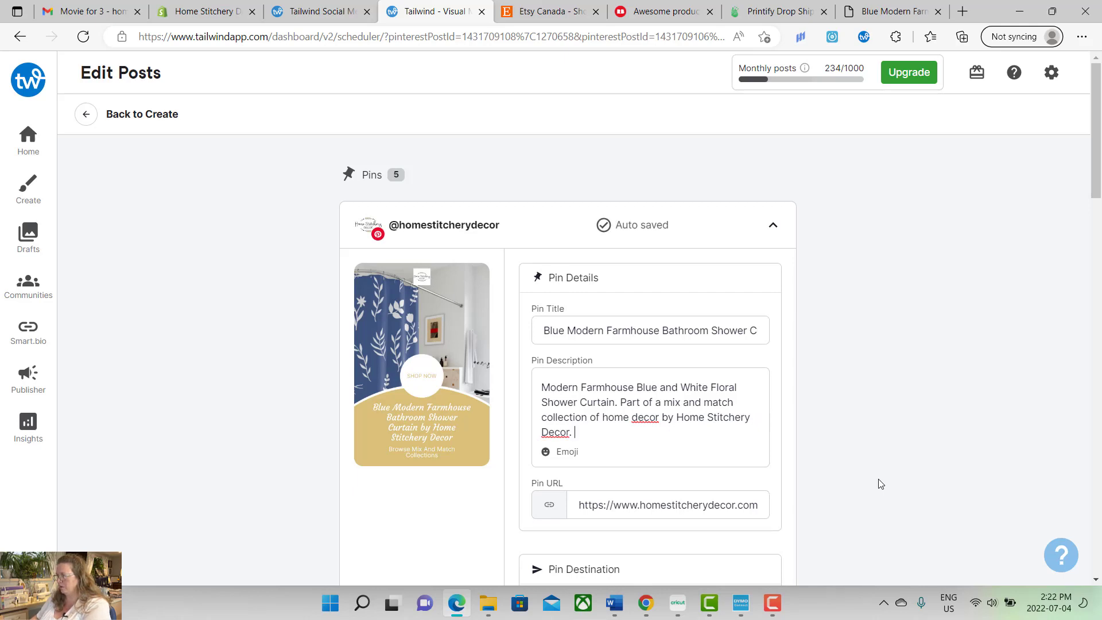
{"action": "type", "text": "Shop the look"}
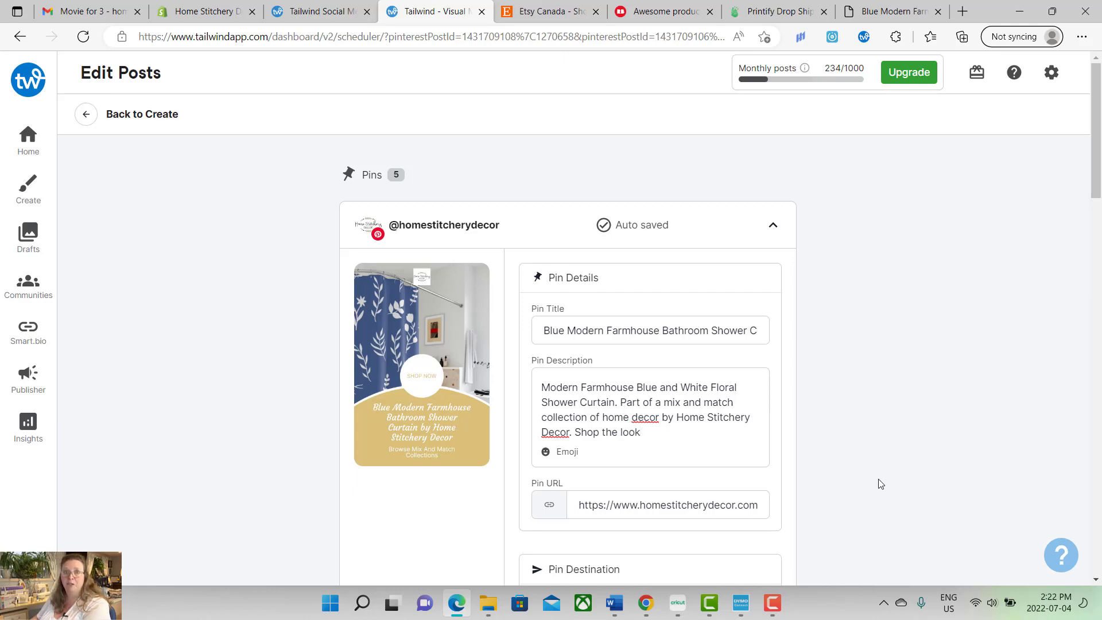
{"action": "key", "text": "BackSpace"}
{"action": "key", "text": "BackSpace"}
{"action": "key", "text": "BackSpace"}
{"action": "key", "text": "BackSpace"}
{"action": "key", "text": "BackSpace"}
{"action": "key", "text": "BackSpace"}
{"action": "key", "text": "BackSpace"}
{"action": "key", "text": "BackSpace"}
{"action": "key", "text": "BackSpace"}
{"action": "key", "text": "BackSpace"}
{"action": "key", "text": "BackSpace"}
{"action": "key", "text": "BackSpace"}
{"action": "key", "text": "BackSpace"}
{"action": "key", "text": "BackSpace"}
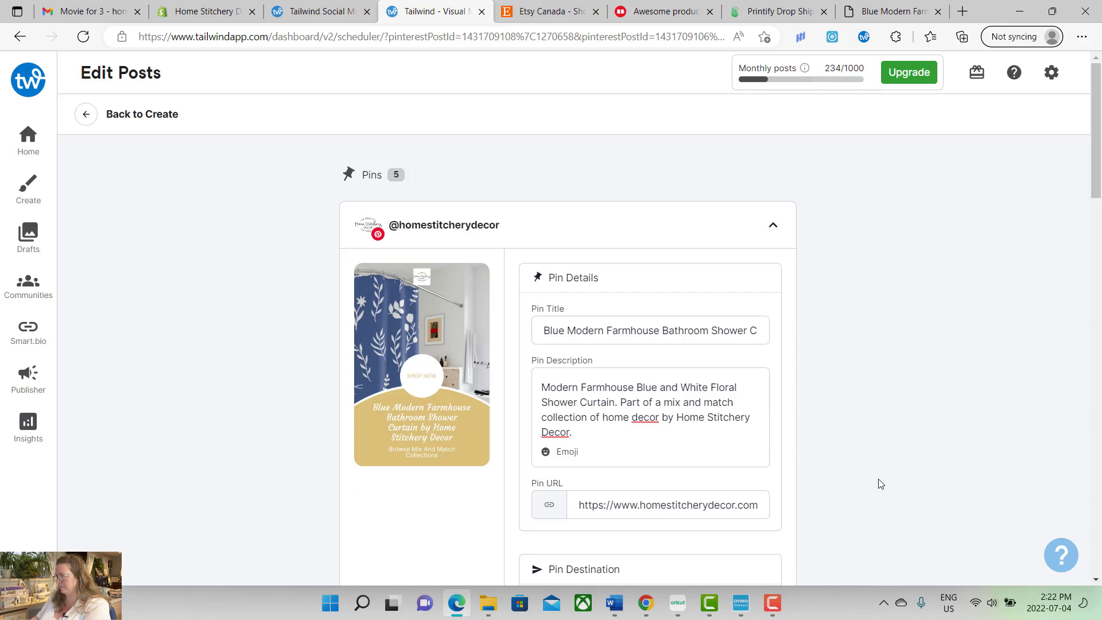
- Extend the first pin's description with "Available in multiple colors. Follow along on the Home Stitchery Decor YouTube Channel."
{"action": "type", "text": "Avaible"}
{"action": "key", "text": "BackSpace"}
{"action": "key", "text": "BackSpace"}
{"action": "key", "text": "BackSpace"}
{"action": "key", "text": "BackSpace"}
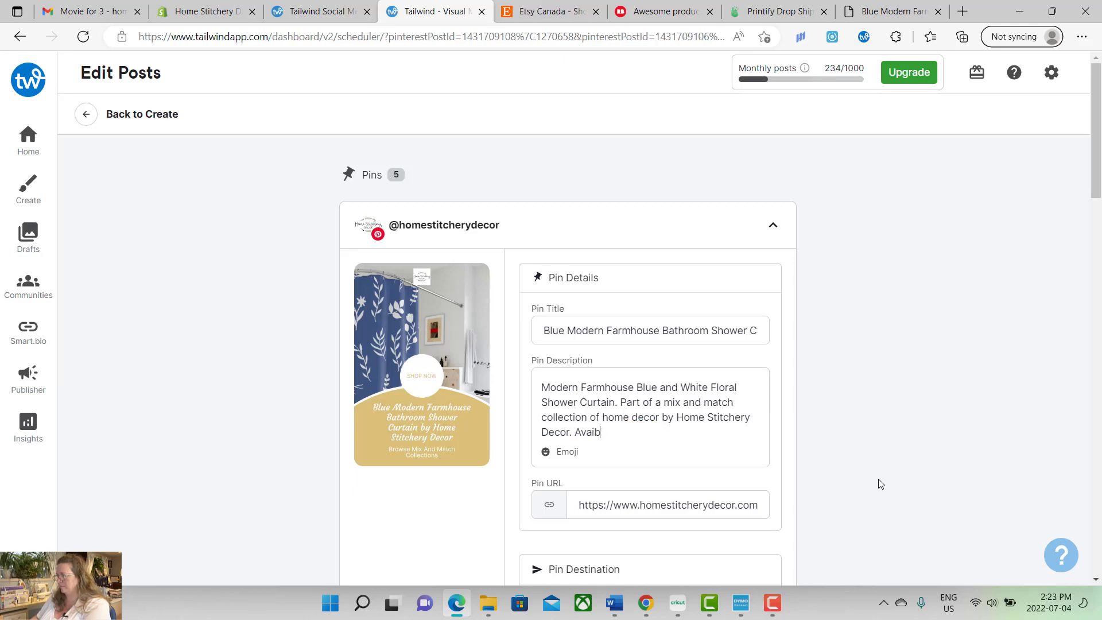
{"action": "type", "text": "lable in"}
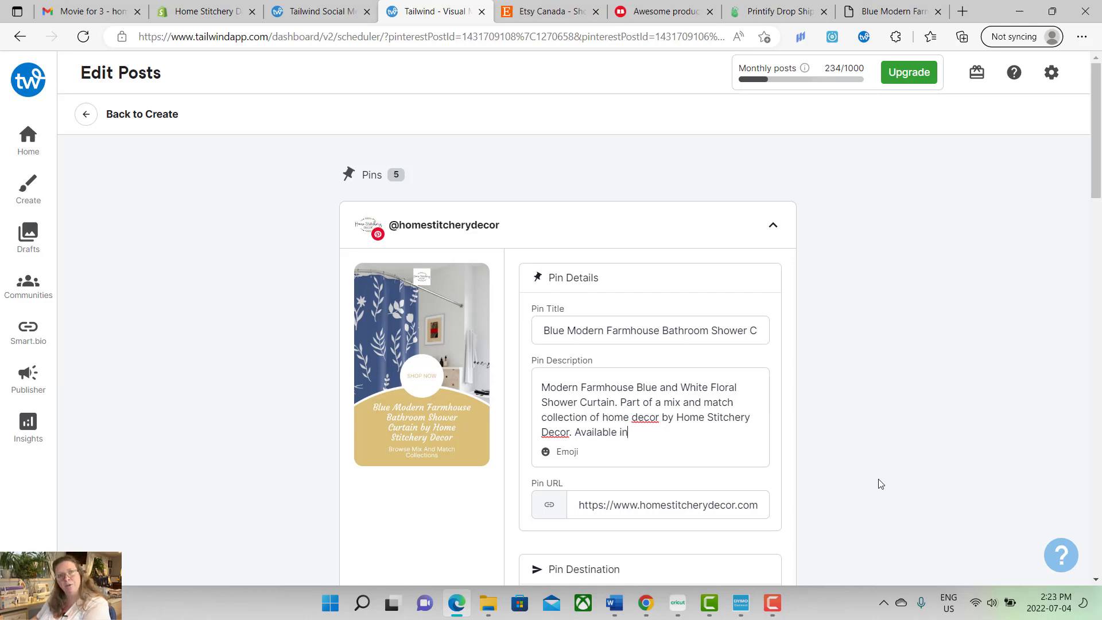
{"action": "type", "text": " multiple colors."}
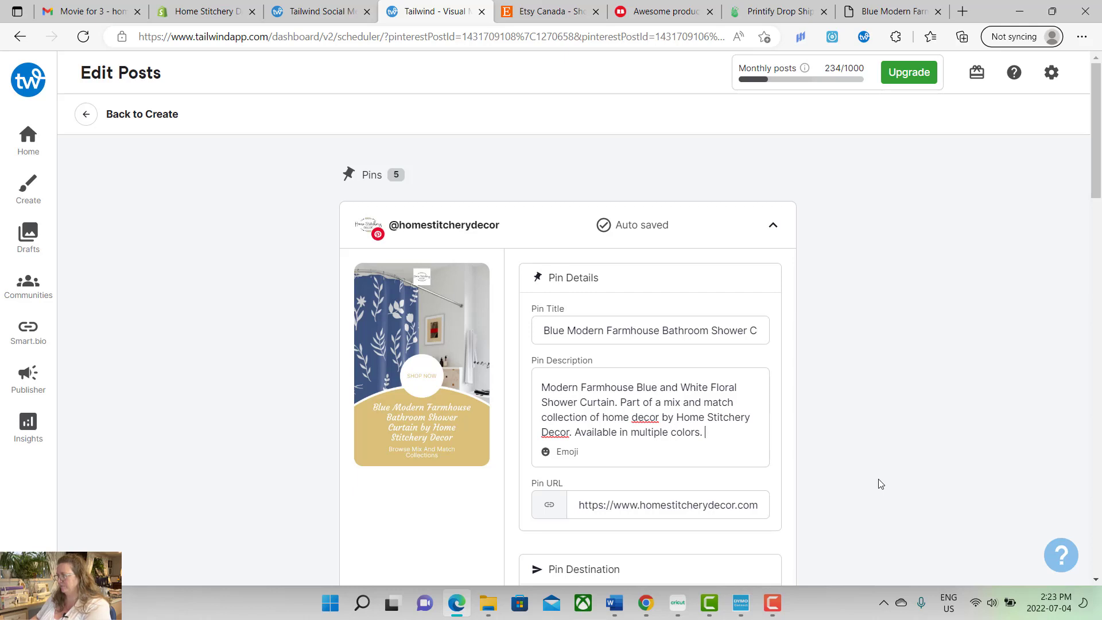
{"action": "type", "text": "Follow along"}
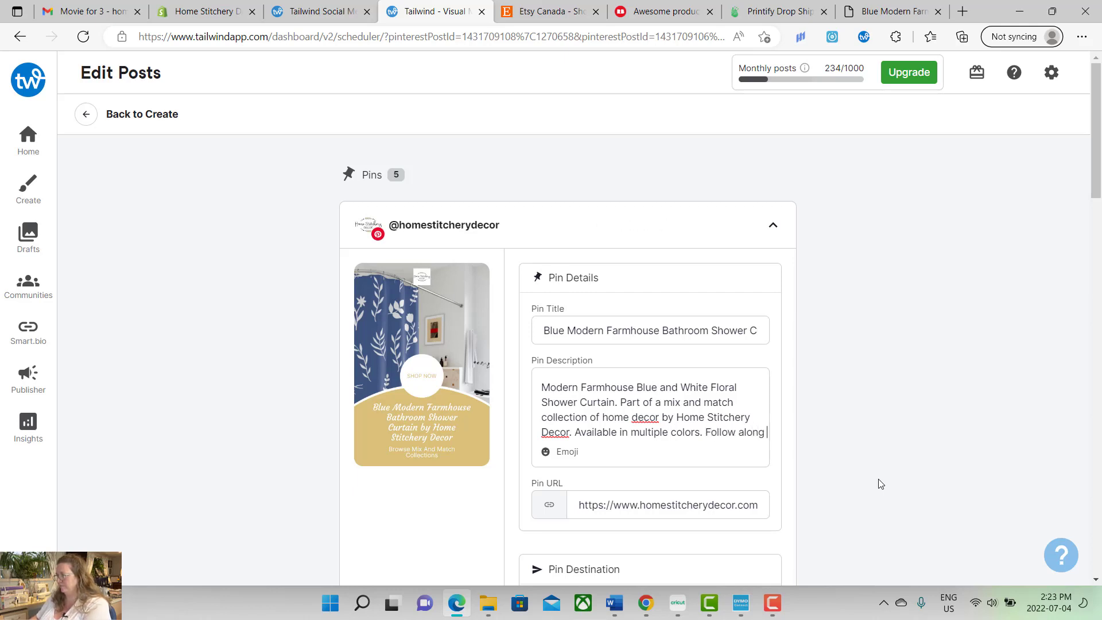
{"action": "type", "text": " on the Home Stitchery Decor YouTube Channel."}
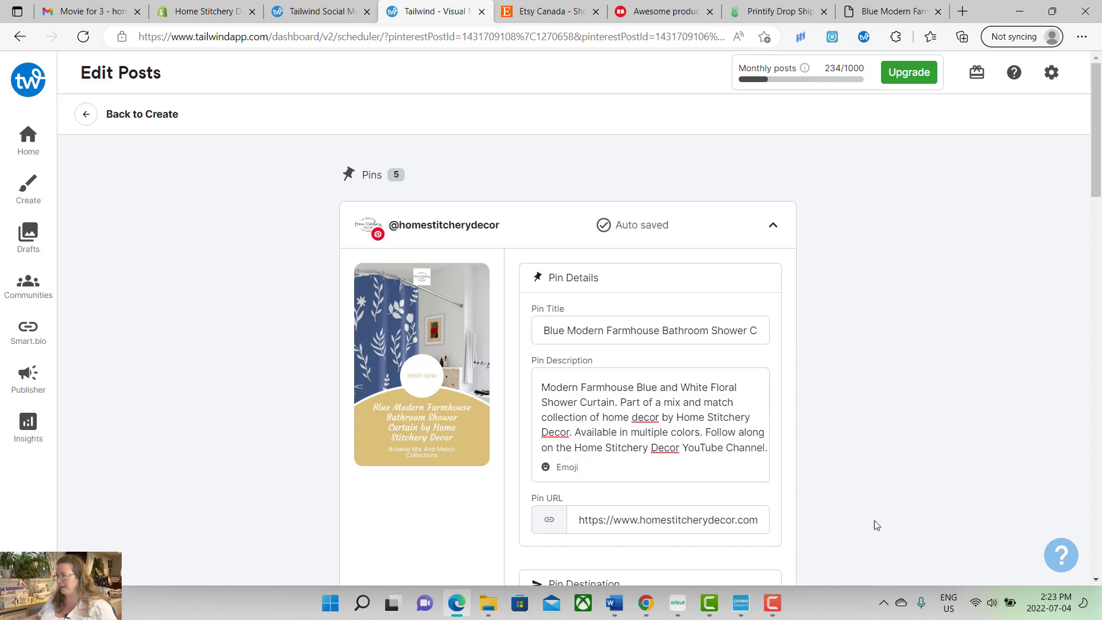
- Copy the complete description text of the first pin, the gold one with the round SHOP NOW badge
{"action": "left_click_drag", "start_coordinate": [1101, 186], "coordinate": [1101, 207]}
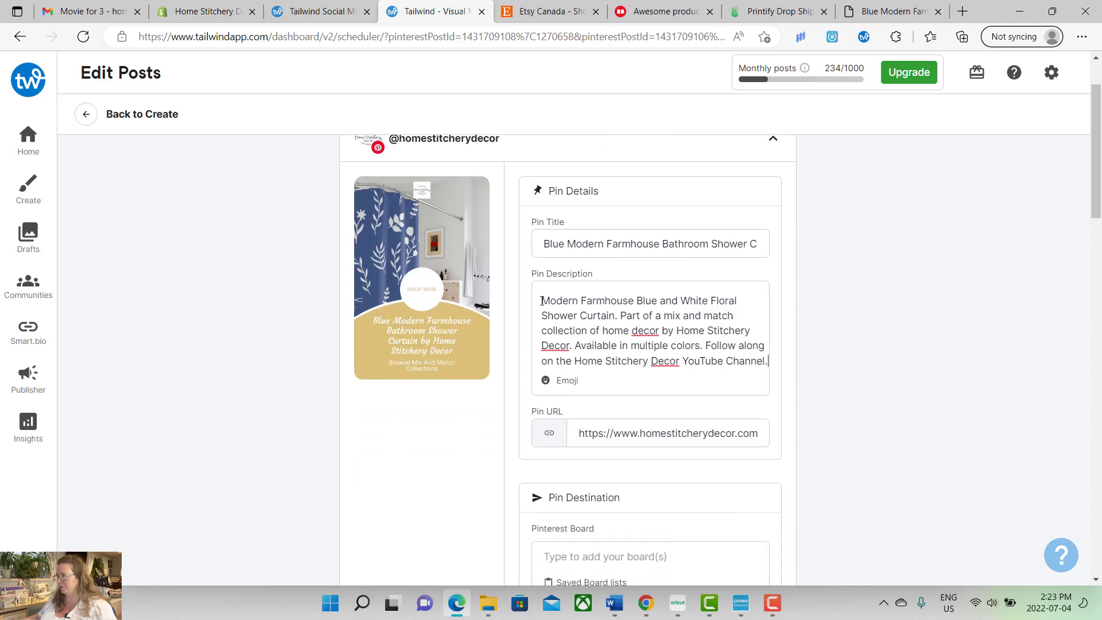
{"action": "left_click_drag", "start_coordinate": [541, 303], "coordinate": [769, 367]}
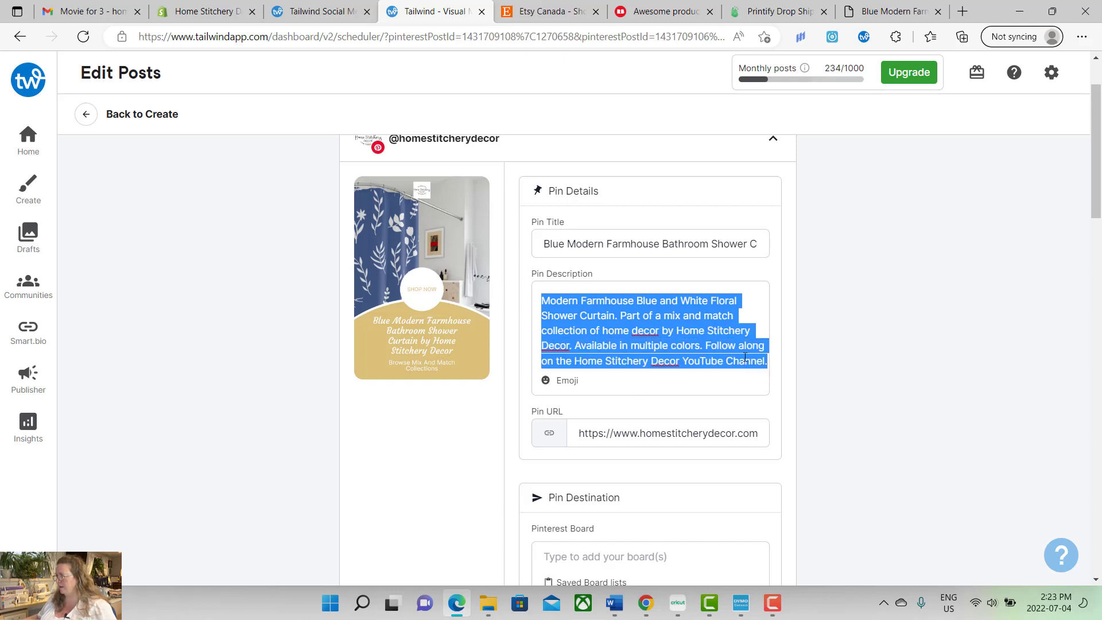
{"action": "right_click", "coordinate": [558, 318]}
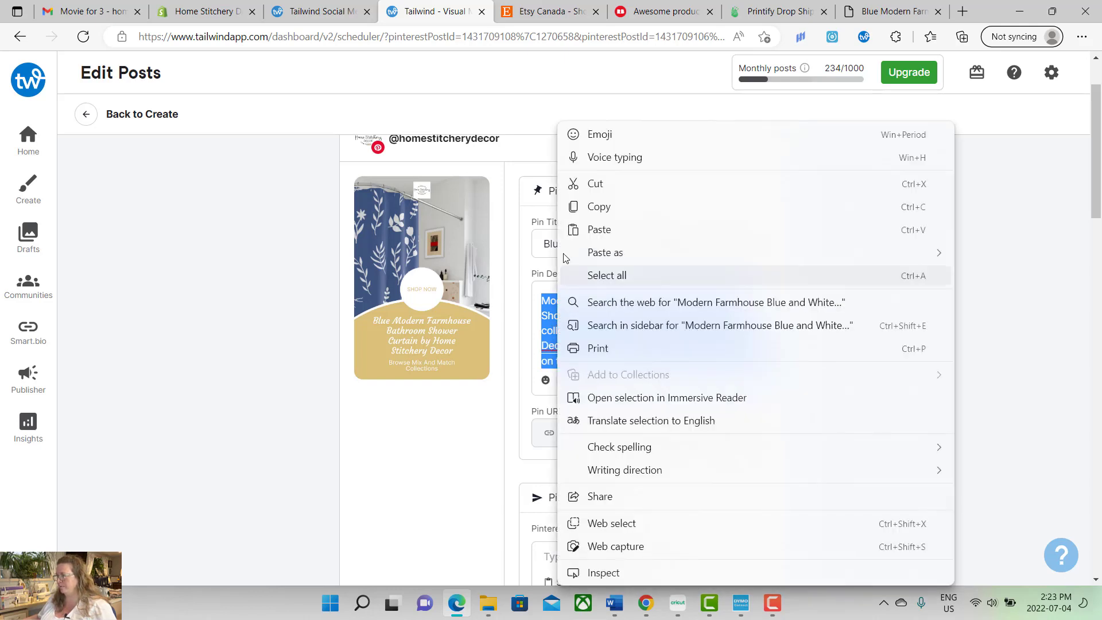
{"action": "left_click", "coordinate": [589, 208]}
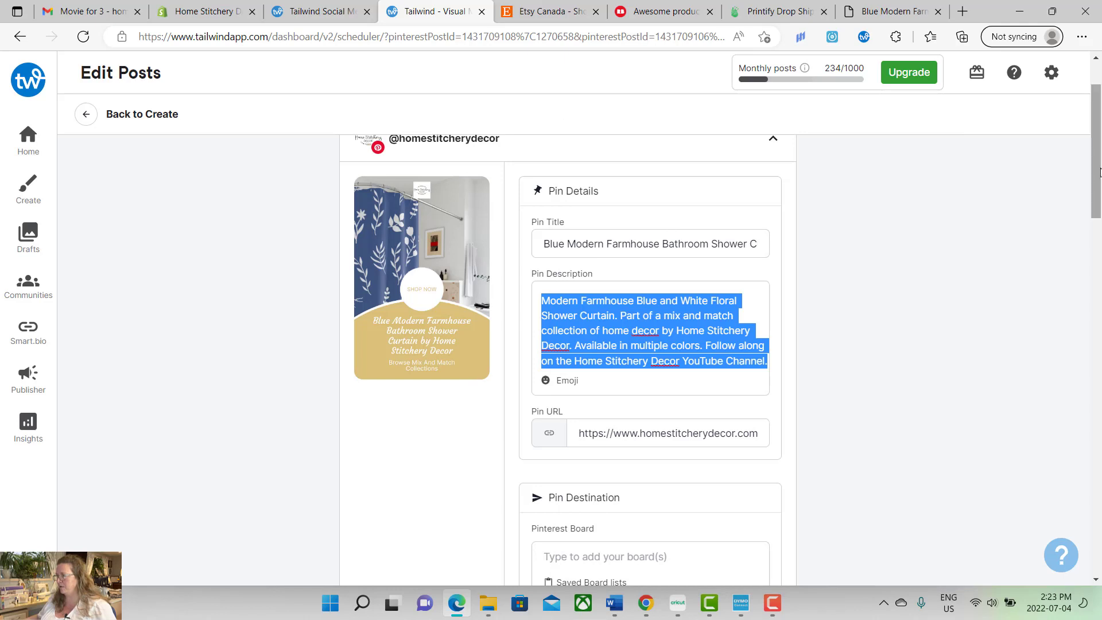
- Expand the second pin, the lavender design with the tilted frame, and paste the copied text as its description
{"action": "left_click_drag", "start_coordinate": [1098, 166], "coordinate": [1100, 357]}
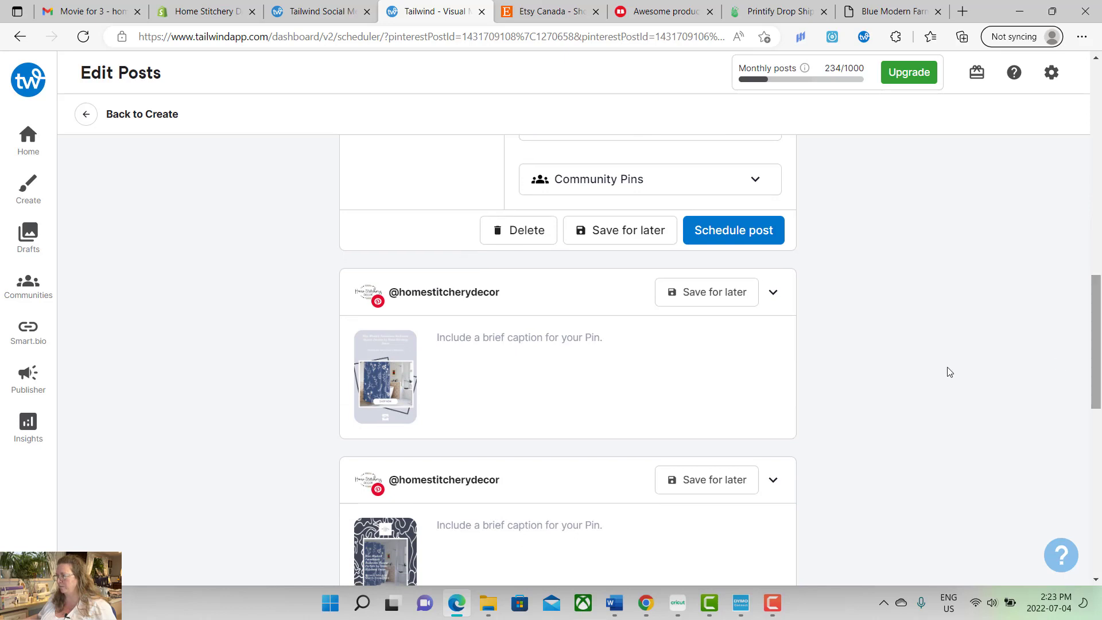
{"action": "left_click", "coordinate": [492, 338]}
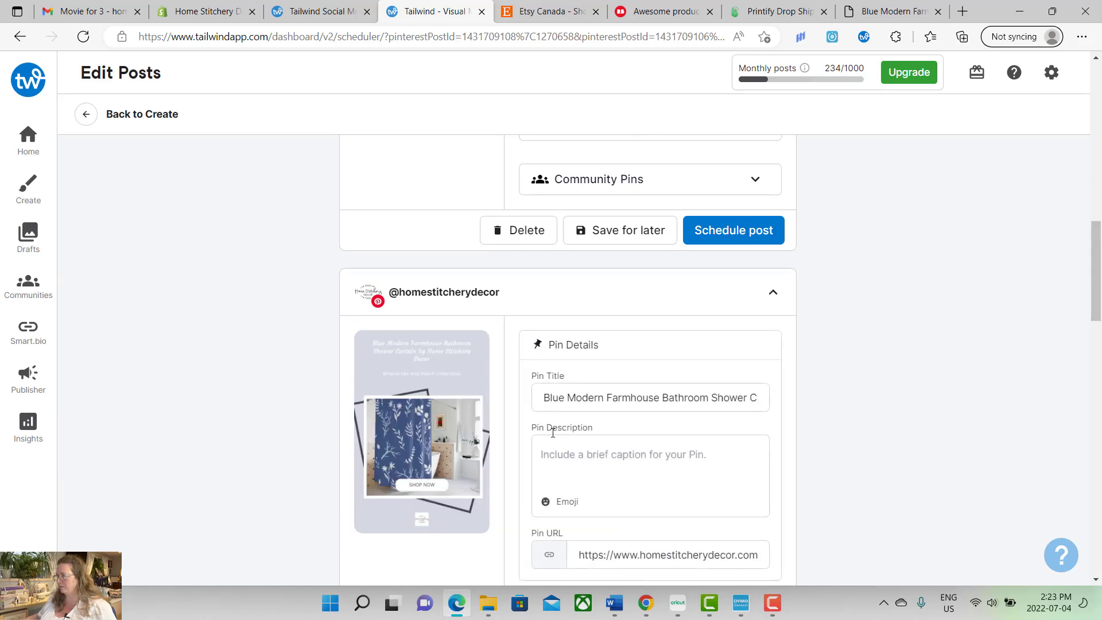
{"action": "right_click", "coordinate": [560, 452]}
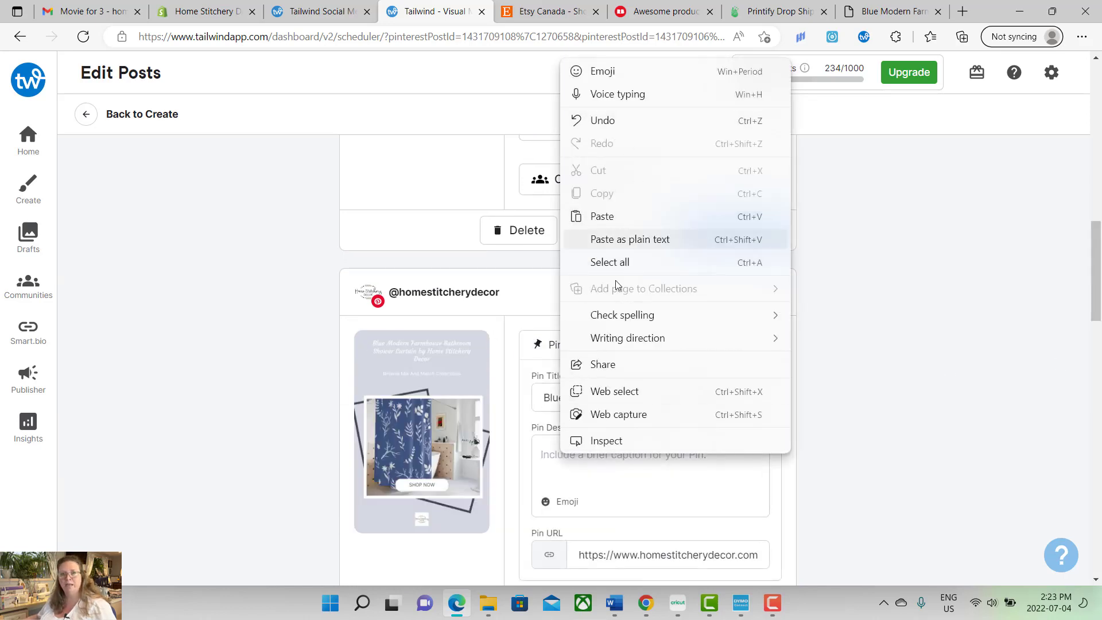
{"action": "left_click", "coordinate": [548, 464]}
{"action": "right_click", "coordinate": [547, 455]}
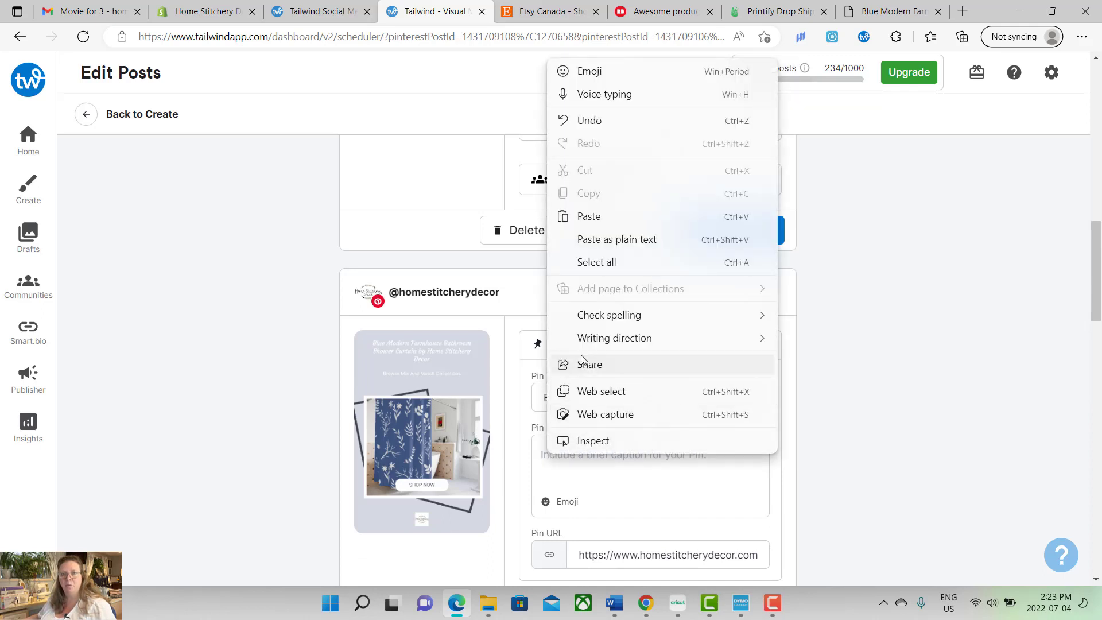
{"action": "left_click", "coordinate": [589, 215]}
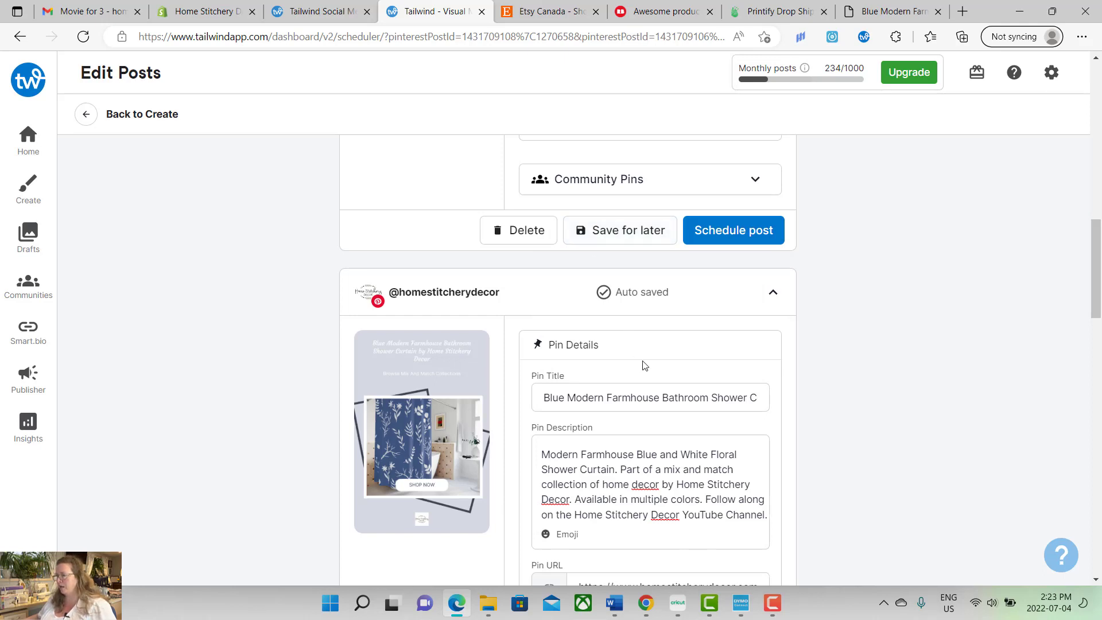
- Expand the third pin, the dark design with white wavy lines, and paste the copied text as its description
{"action": "left_click_drag", "start_coordinate": [1097, 254], "coordinate": [1096, 295]}
{"action": "scroll", "coordinate": [789, 417], "scroll_direction": "down", "scroll_amount": 9}
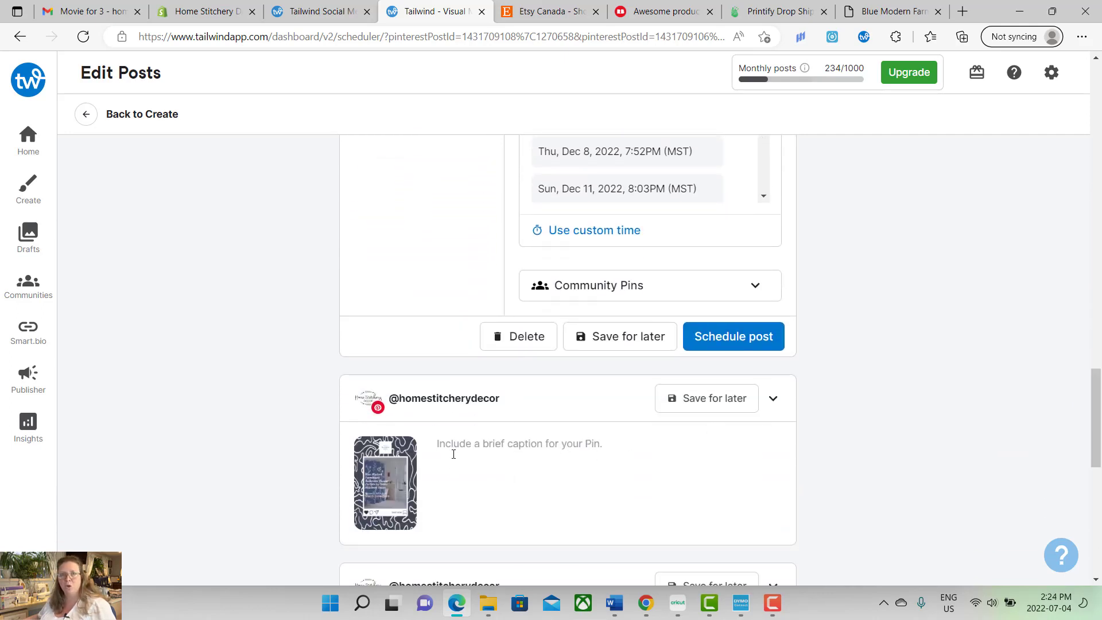
{"action": "left_click", "coordinate": [453, 450]}
{"action": "right_click", "coordinate": [558, 561]}
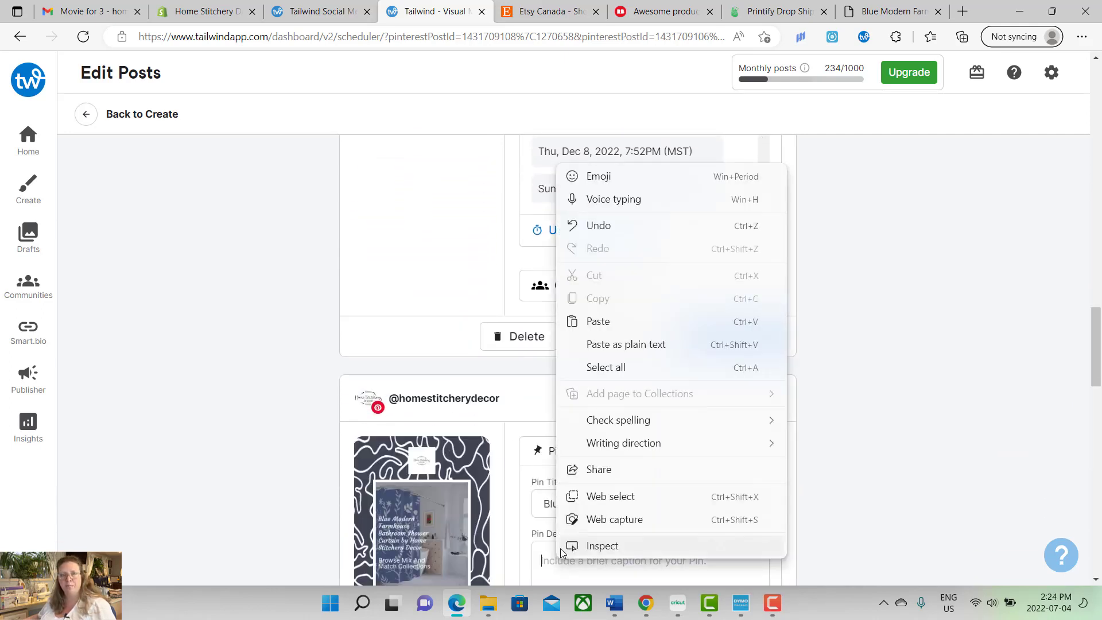
{"action": "left_click", "coordinate": [610, 323]}
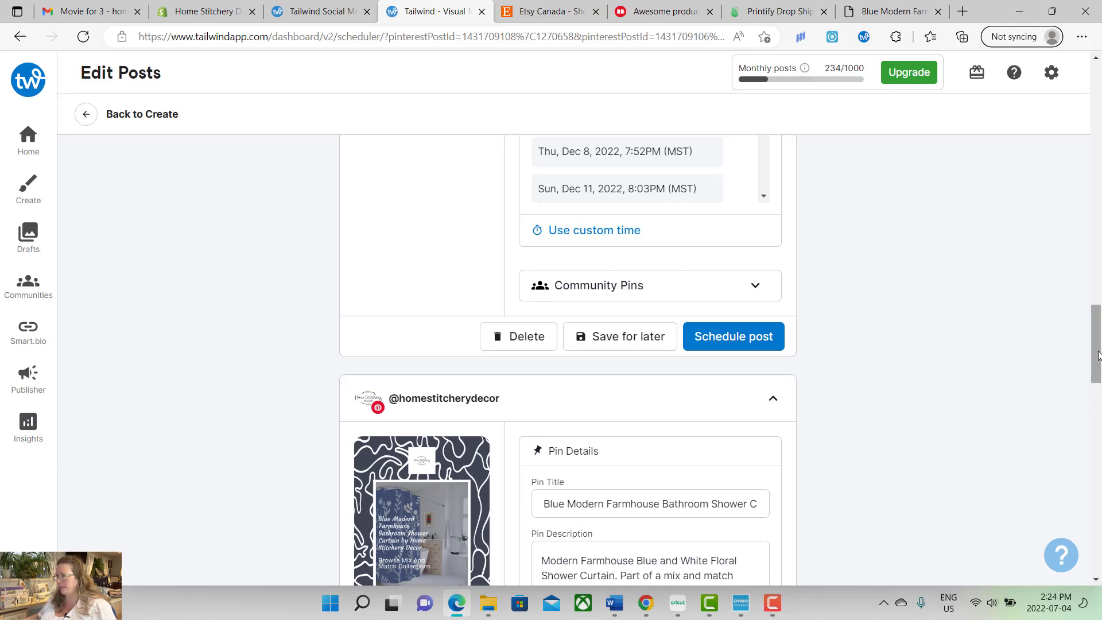
- Expand the fourth pin, the white design with scattered dots and gold title, and paste the copied text as its description
{"action": "scroll", "coordinate": [1095, 362], "scroll_direction": "down", "scroll_amount": 1}
{"action": "left_click_drag", "start_coordinate": [1097, 366], "coordinate": [1099, 493]}
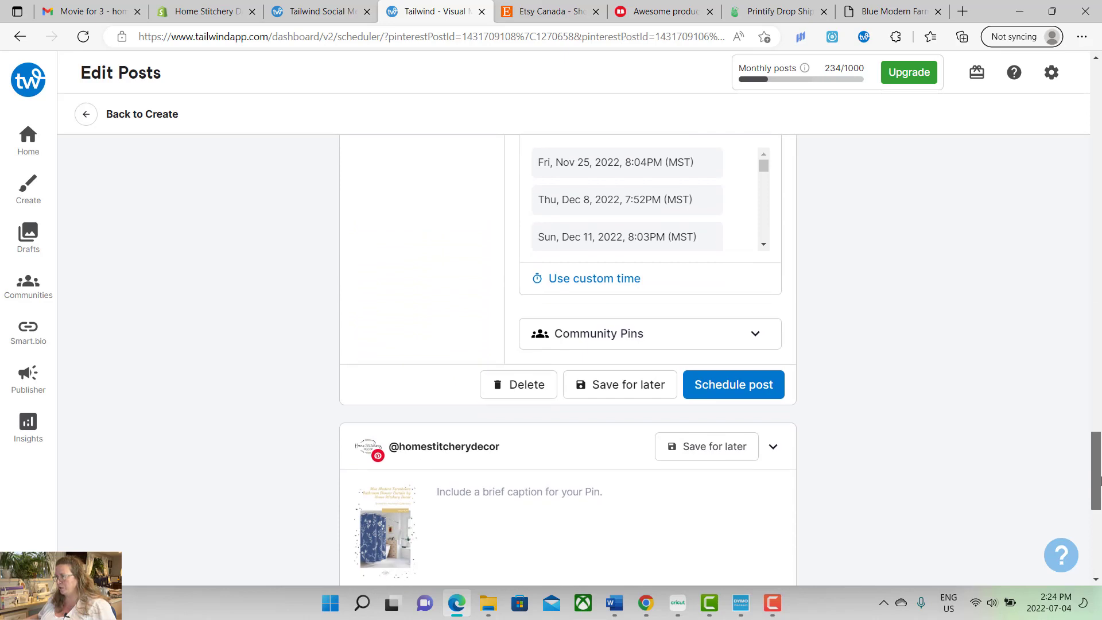
{"action": "right_click", "coordinate": [453, 480]}
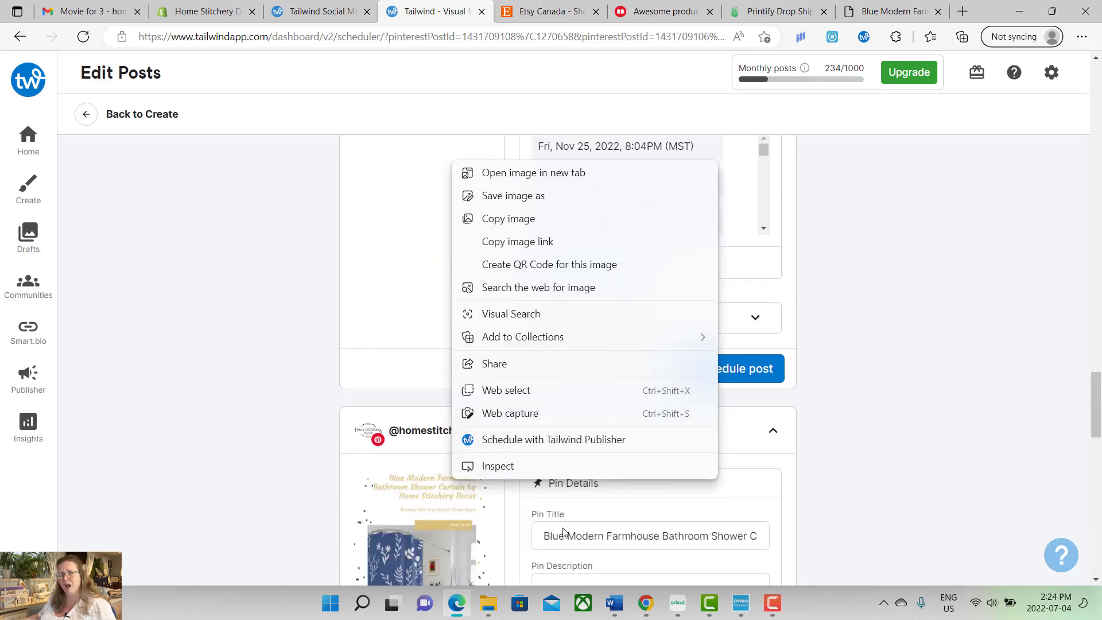
{"action": "key", "text": "Escape"}
{"action": "left_click", "coordinate": [544, 316]}
{"action": "right_click", "coordinate": [546, 311]}
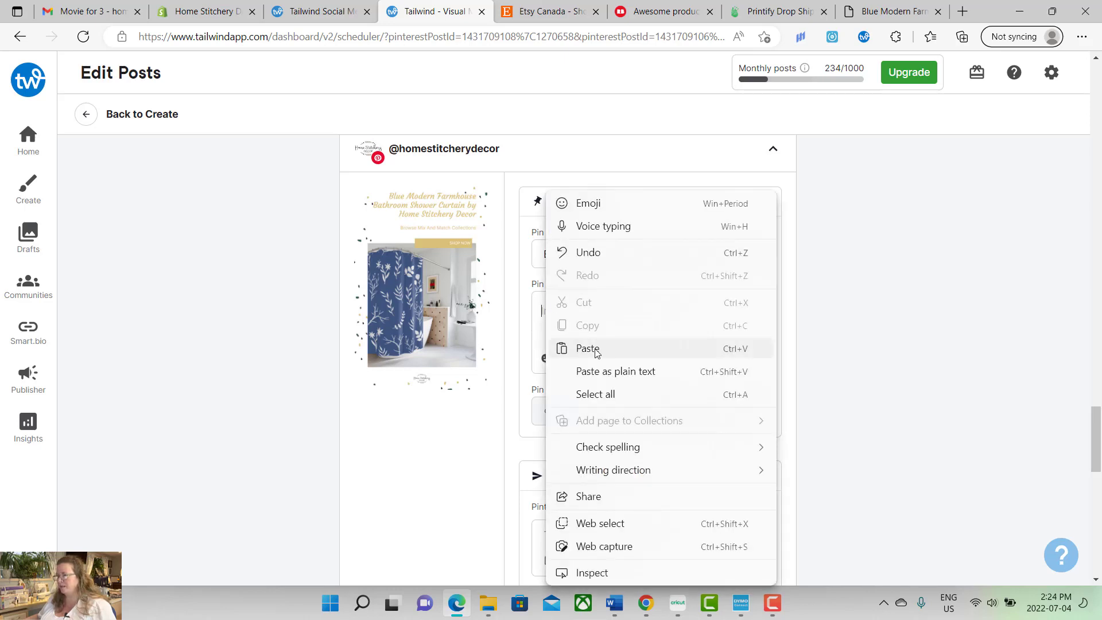
{"action": "left_click", "coordinate": [594, 347]}
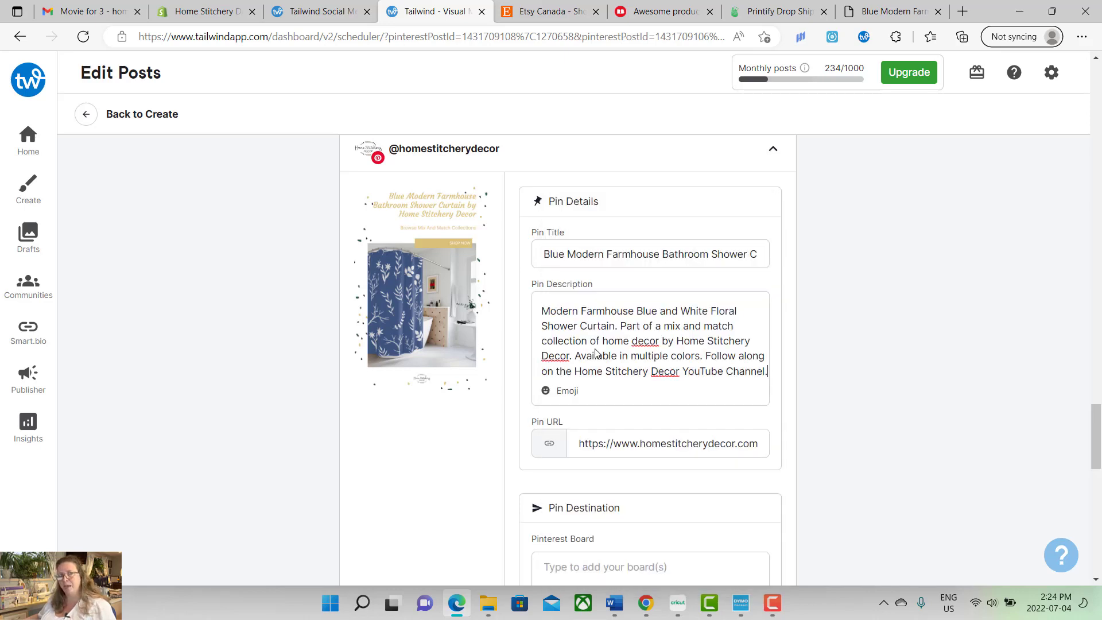
- Expand the fifth pin, with the gold title box over the full photo, and paste the copied text as its description
{"action": "left_click_drag", "start_coordinate": [1097, 422], "coordinate": [978, 501]}
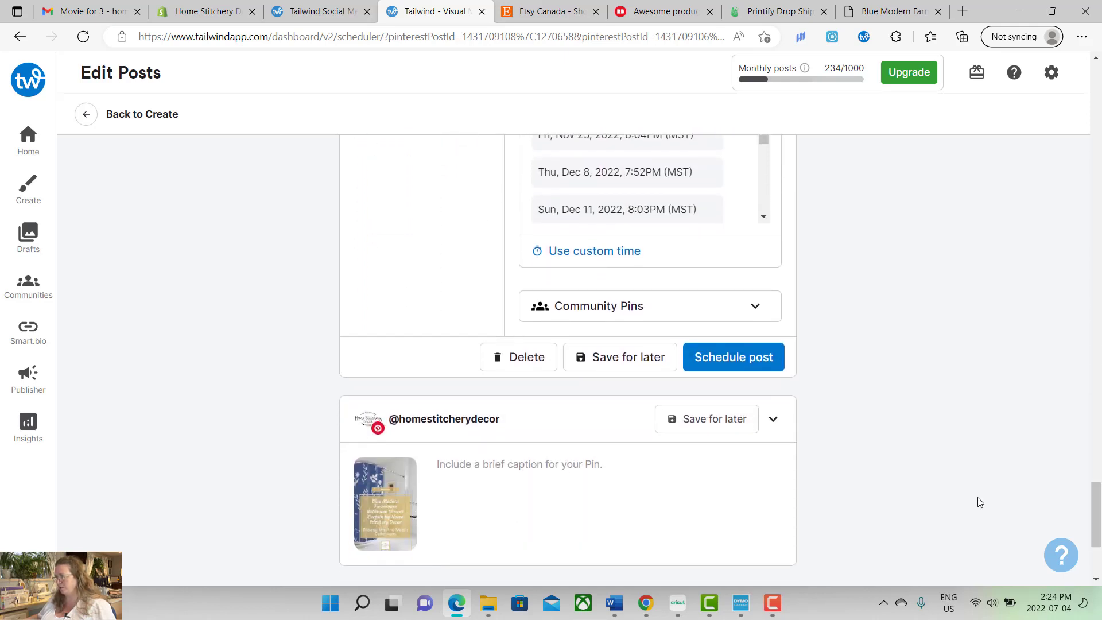
{"action": "left_click", "coordinate": [484, 472]}
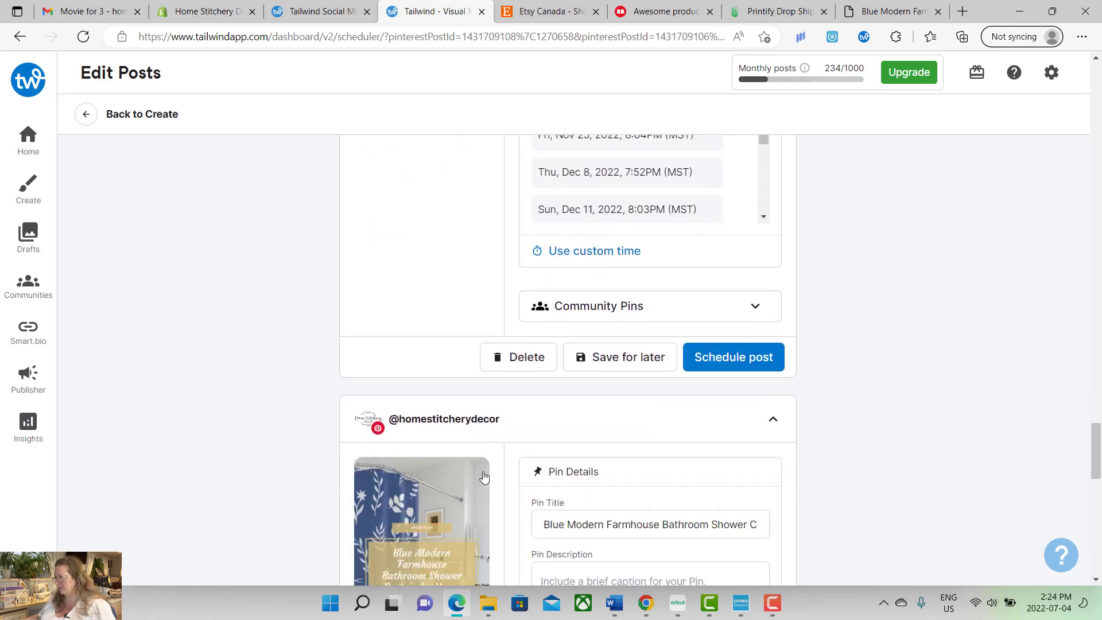
{"action": "right_click", "coordinate": [486, 467]}
{"action": "key", "text": "Escape"}
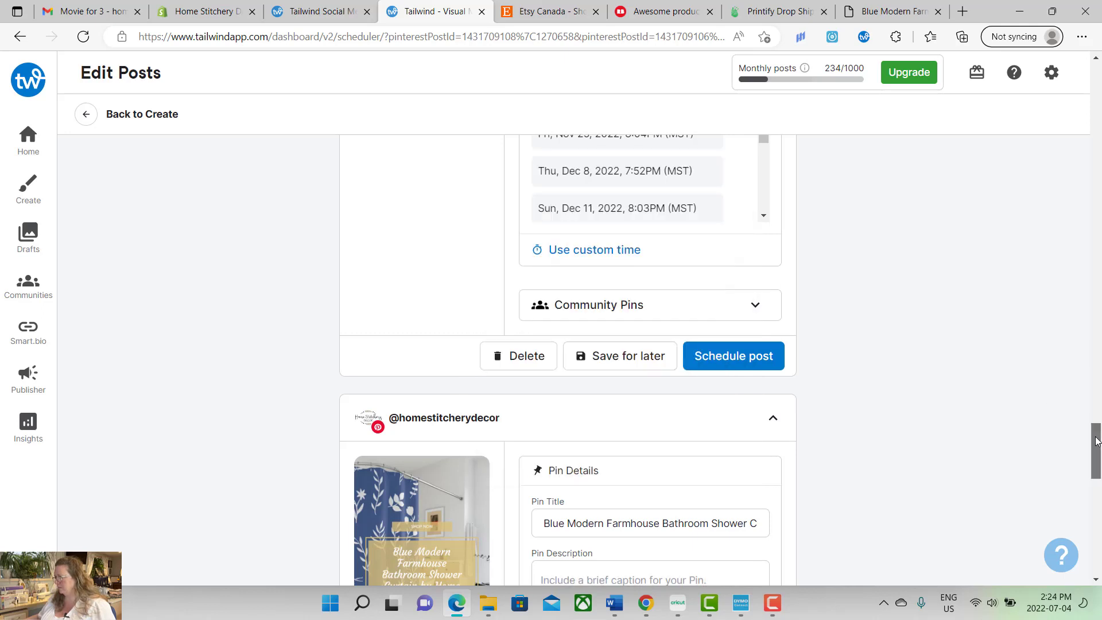
{"action": "left_click_drag", "start_coordinate": [1096, 440], "coordinate": [1096, 461]}
{"action": "left_click", "coordinate": [568, 396]}
{"action": "right_click", "coordinate": [554, 397]}
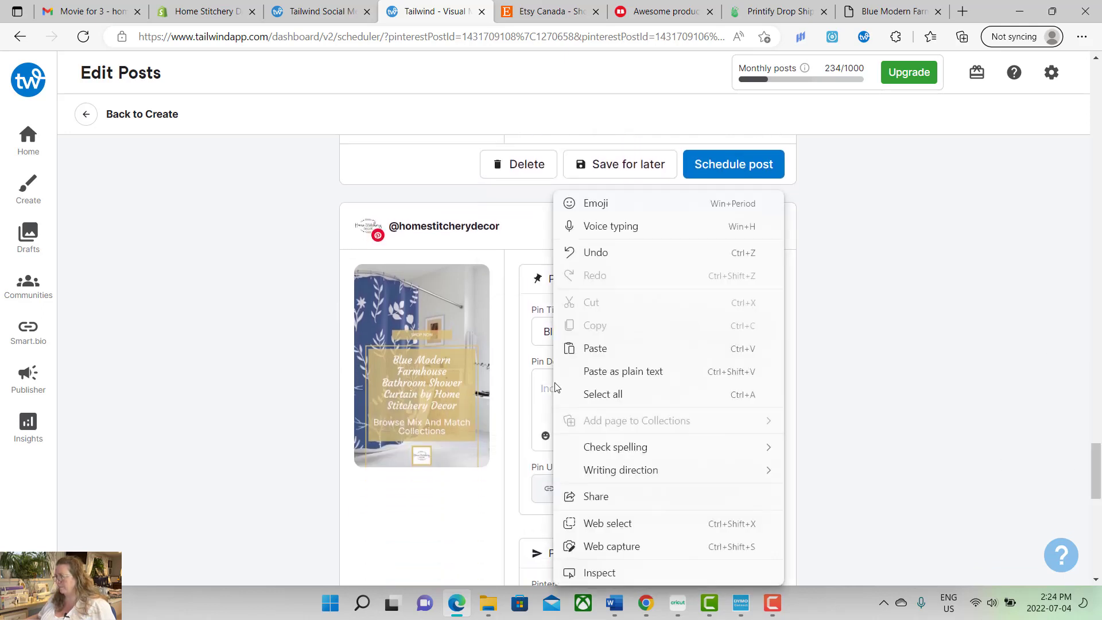
{"action": "left_click", "coordinate": [613, 348]}
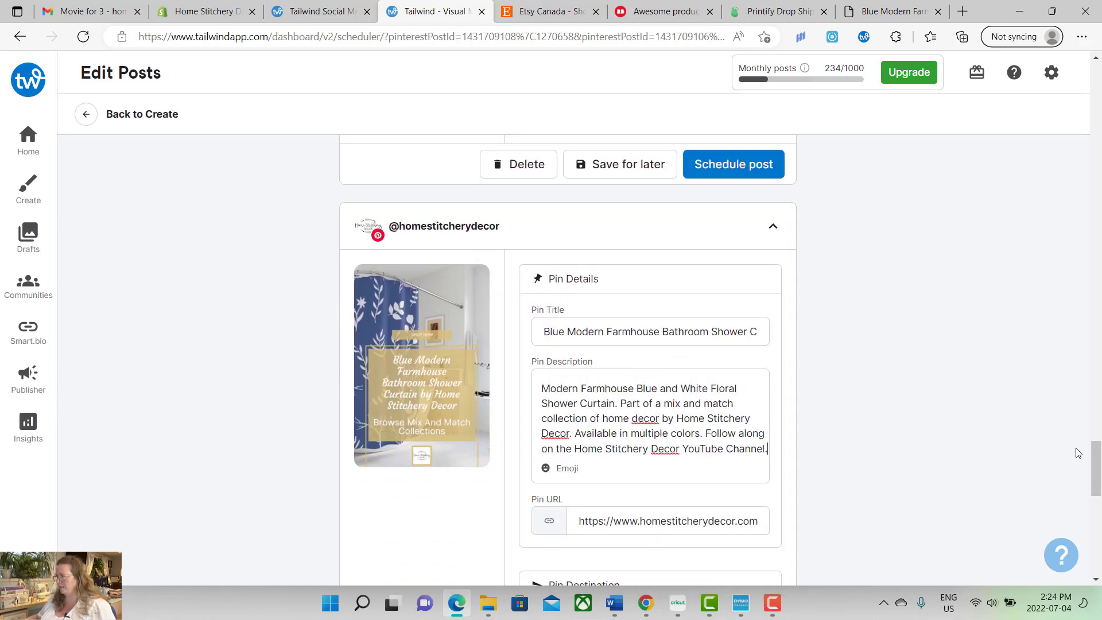
- Return to the first pin and add the Farmhouse Bed and Bath board list as its Pinterest board destination
{"action": "left_click_drag", "start_coordinate": [1098, 461], "coordinate": [1098, 117]}
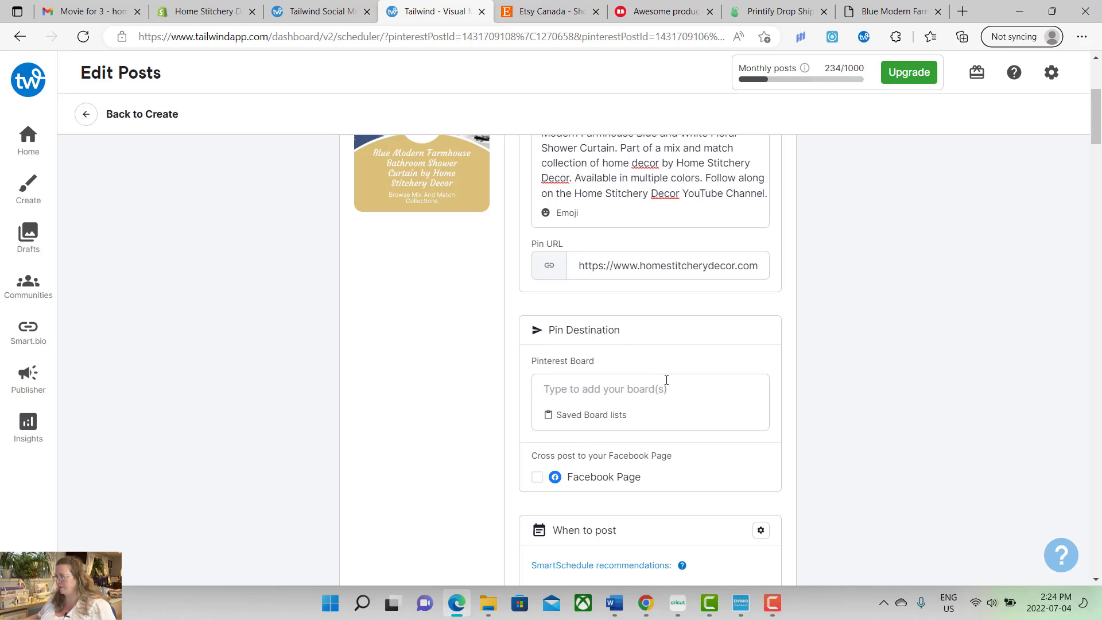
{"action": "left_click", "coordinate": [587, 391]}
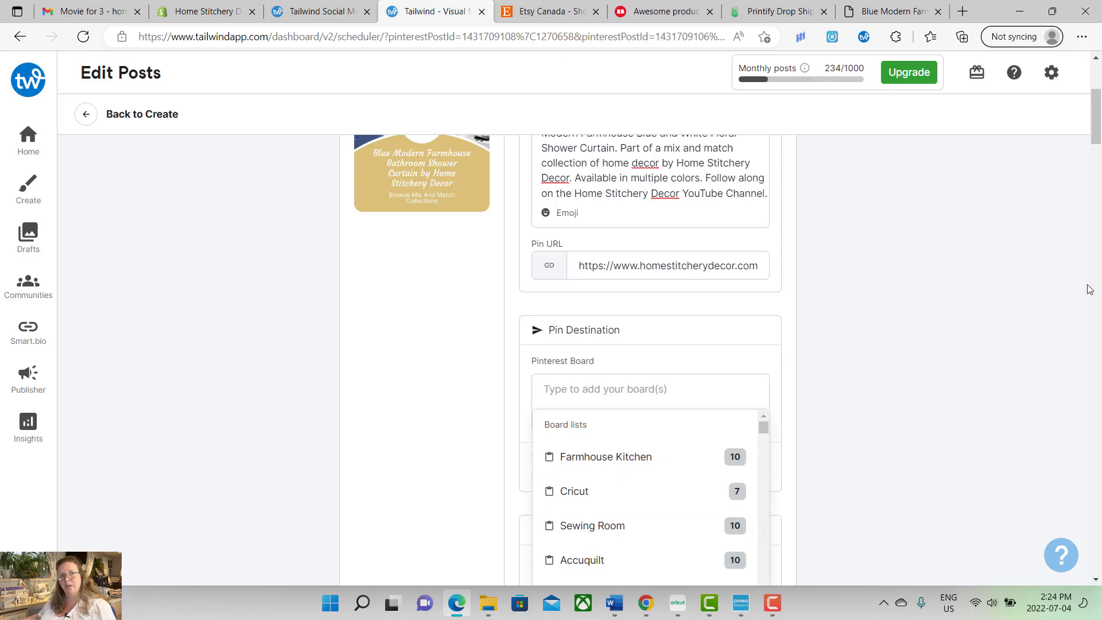
{"action": "scroll", "coordinate": [1097, 145], "scroll_direction": "down", "scroll_amount": 2}
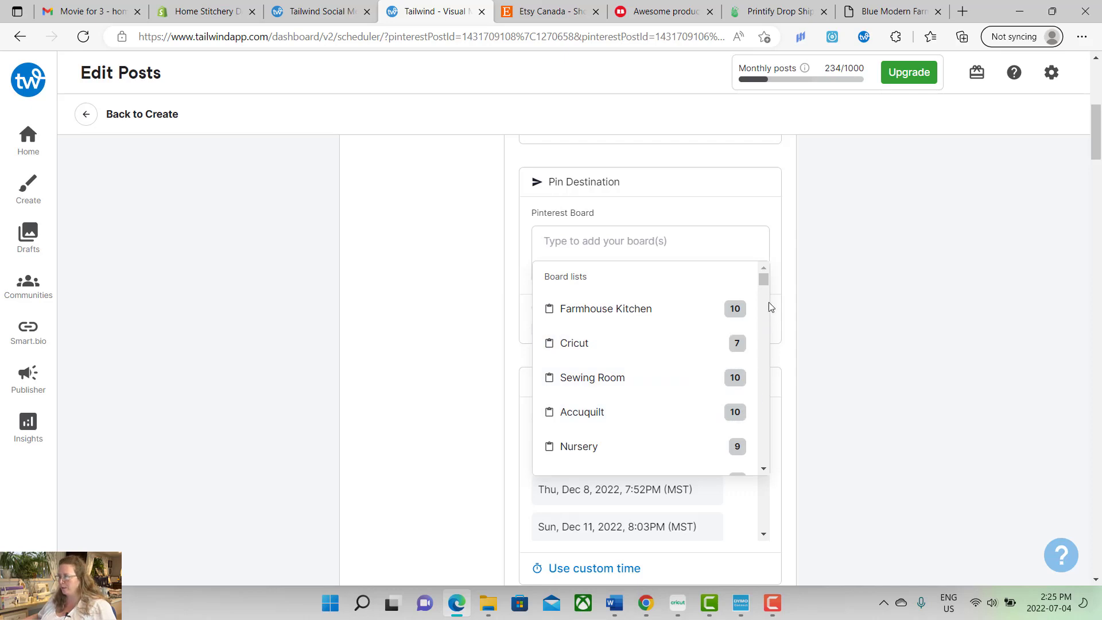
{"action": "left_click_drag", "start_coordinate": [764, 280], "coordinate": [763, 283]}
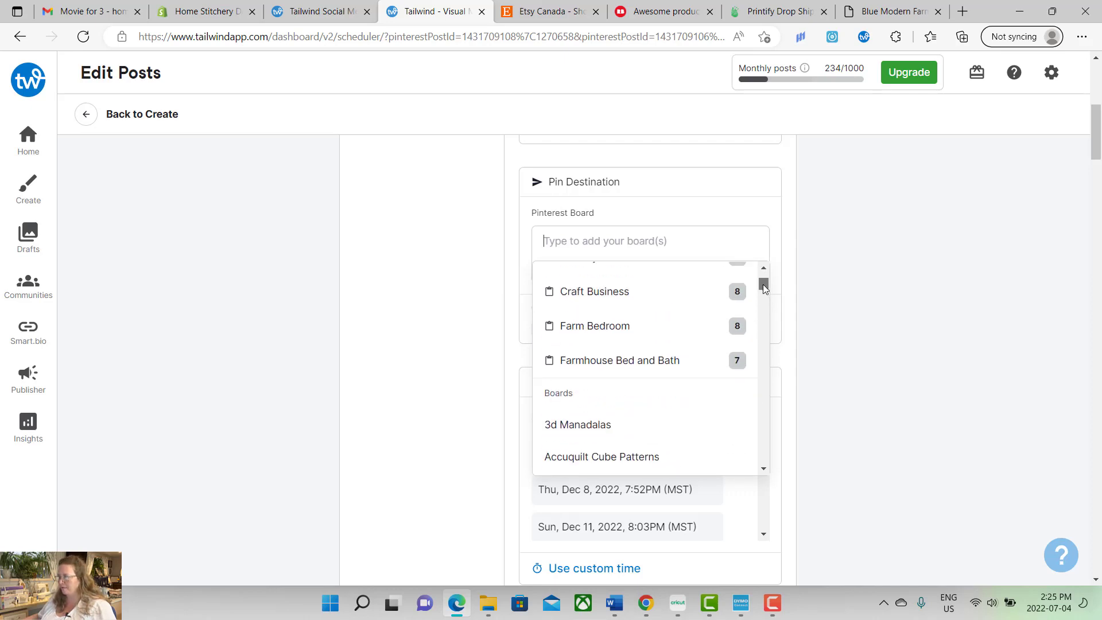
{"action": "left_click", "coordinate": [611, 365]}
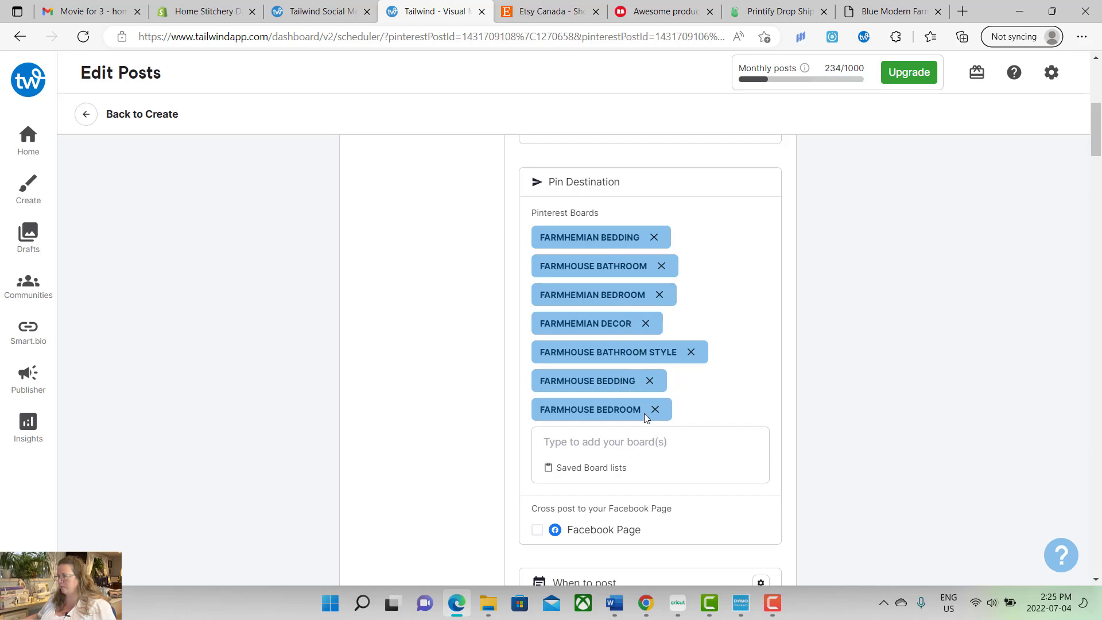
{"action": "mouse_move", "coordinate": [1097, 133]}
{"action": "left_mouse_down"}
{"action": "mouse_move", "coordinate": [1098, 146]}
{"action": "mouse_move", "coordinate": [1097, 135]}
{"action": "left_mouse_up"}
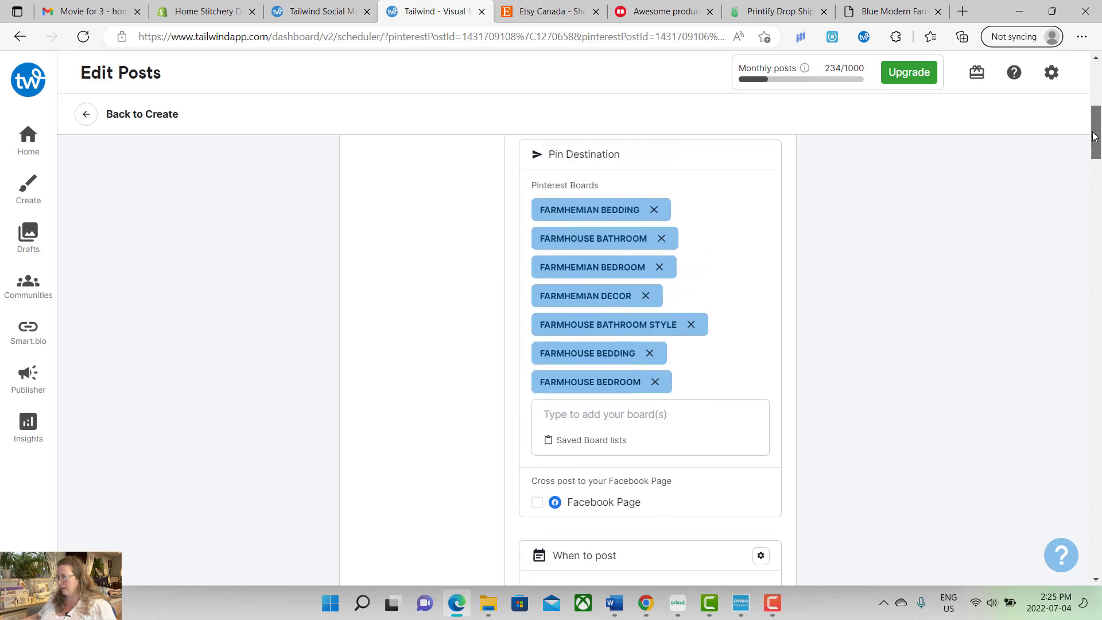
{"action": "left_click", "coordinate": [595, 446]}
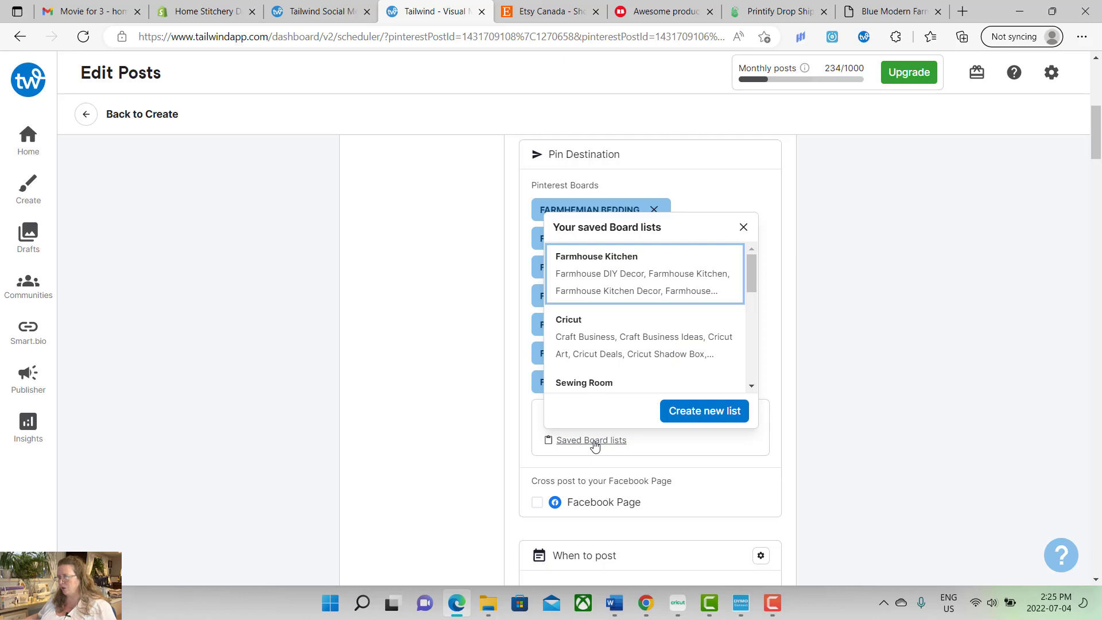
{"action": "left_click", "coordinate": [750, 270]}
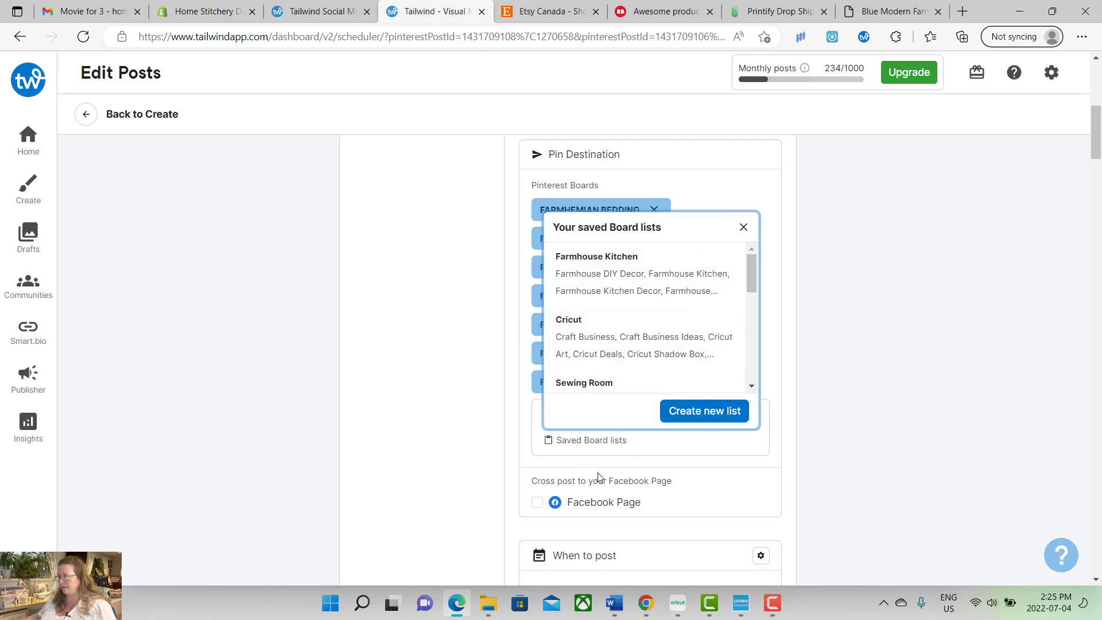
{"action": "left_click", "coordinate": [697, 416]}
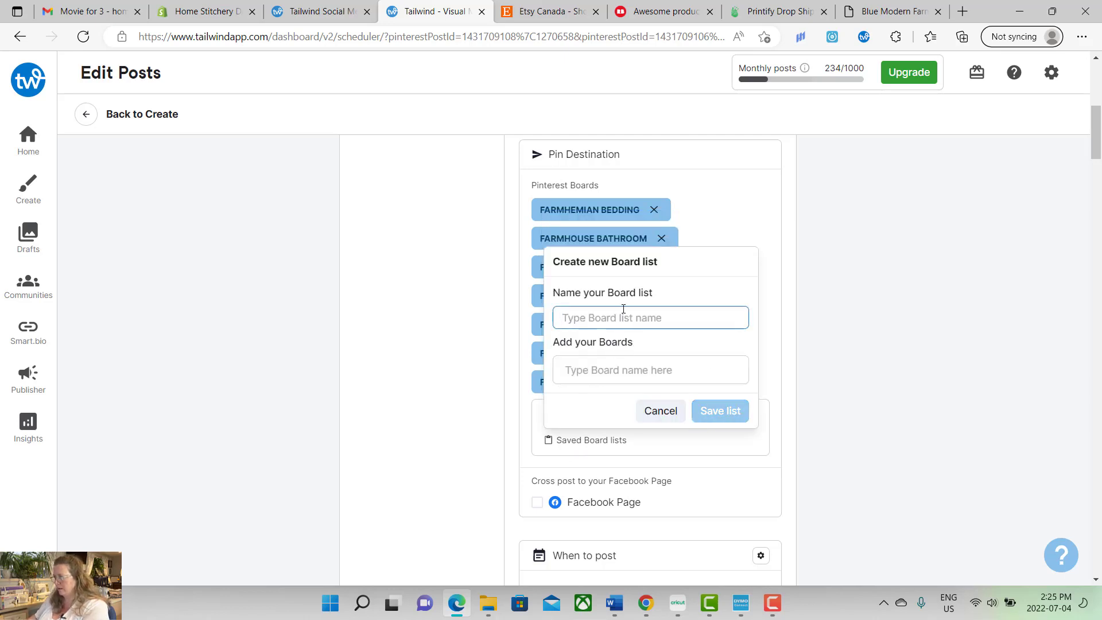
{"action": "left_click", "coordinate": [618, 318]}
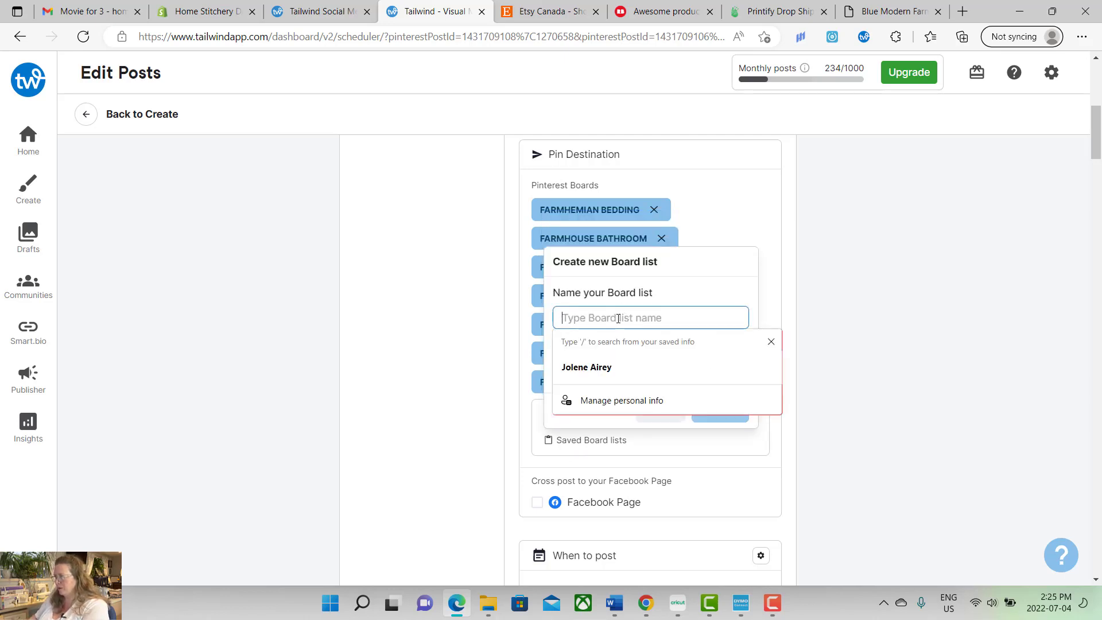
{"action": "type", "text": "Far"}
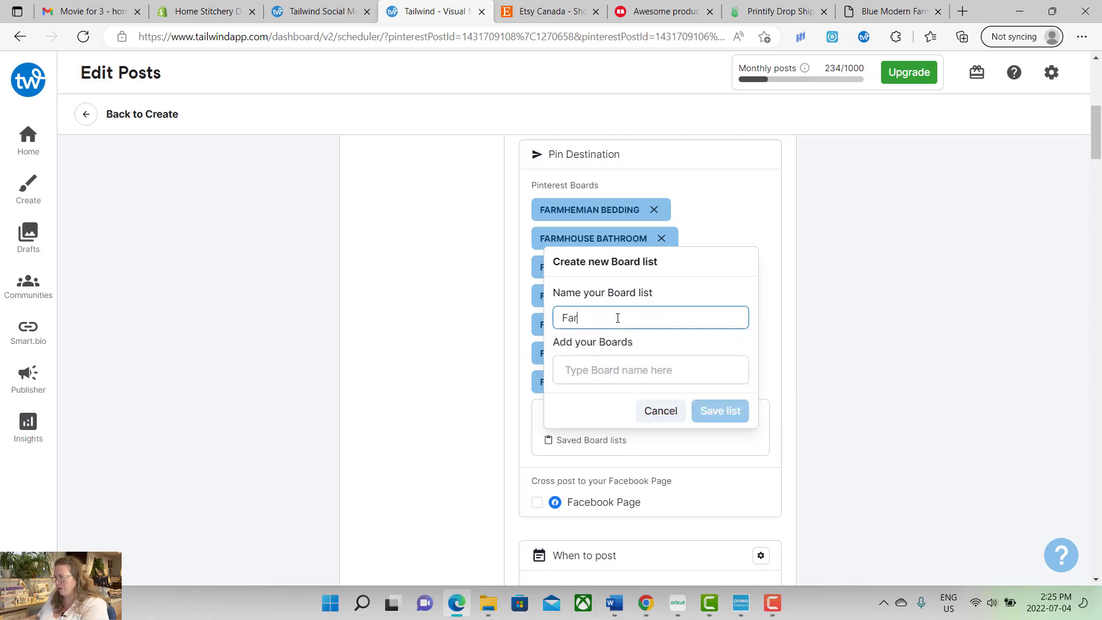
{"action": "type", "text": "mhouse Bathroom"}
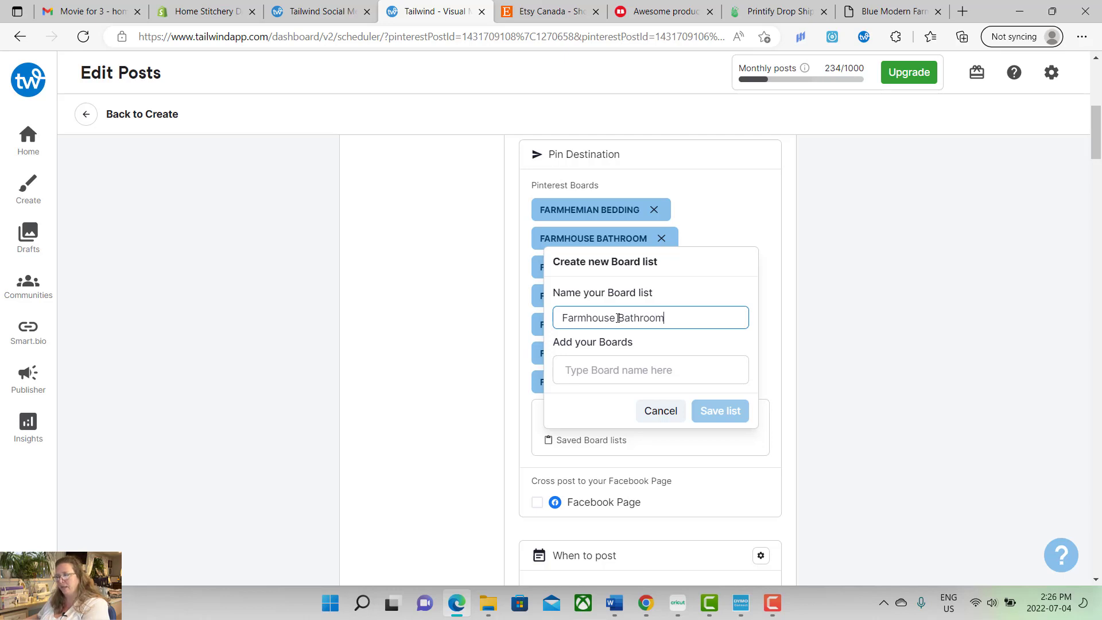
{"action": "left_click", "coordinate": [615, 368]}
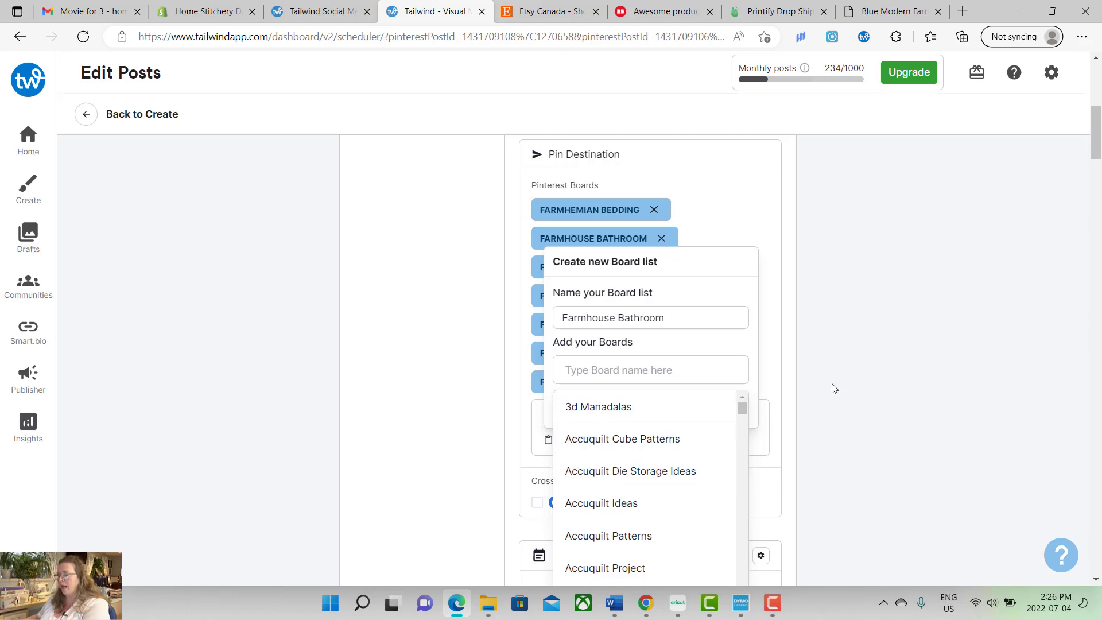
{"action": "scroll", "coordinate": [1100, 170], "scroll_direction": "down", "scroll_amount": 3}
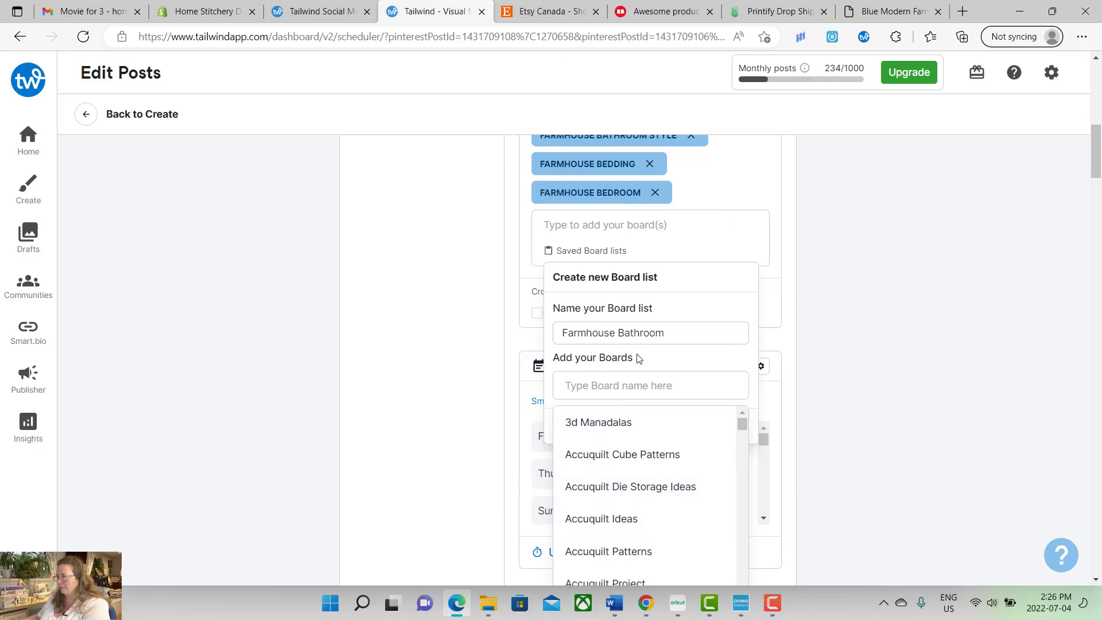
{"action": "left_click", "coordinate": [845, 313]}
{"action": "left_click", "coordinate": [674, 437]}
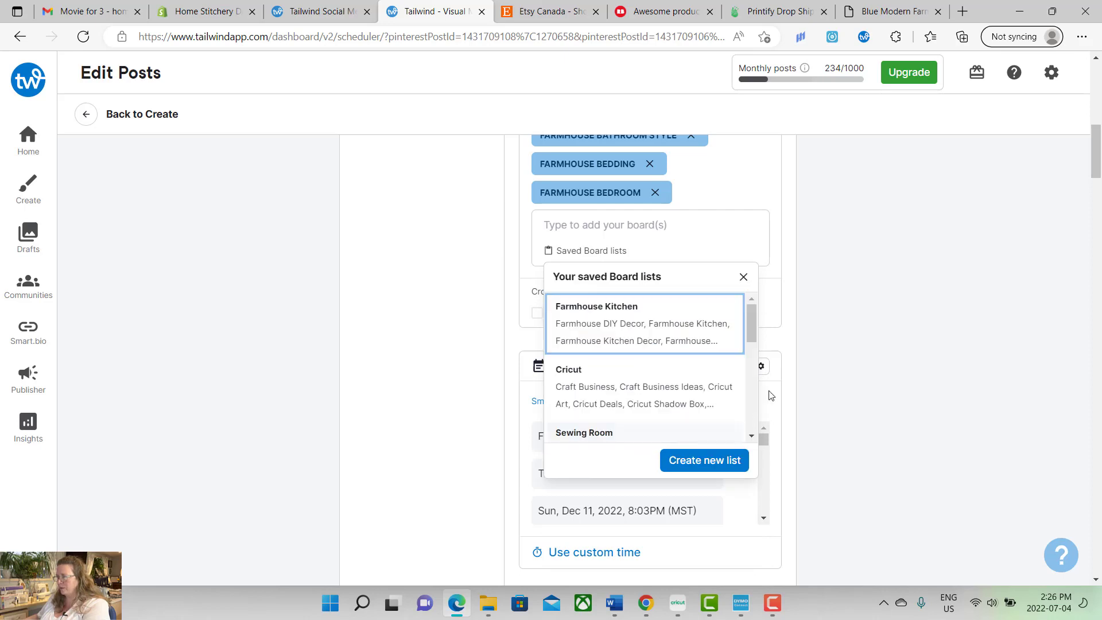
{"action": "left_click", "coordinate": [743, 278]}
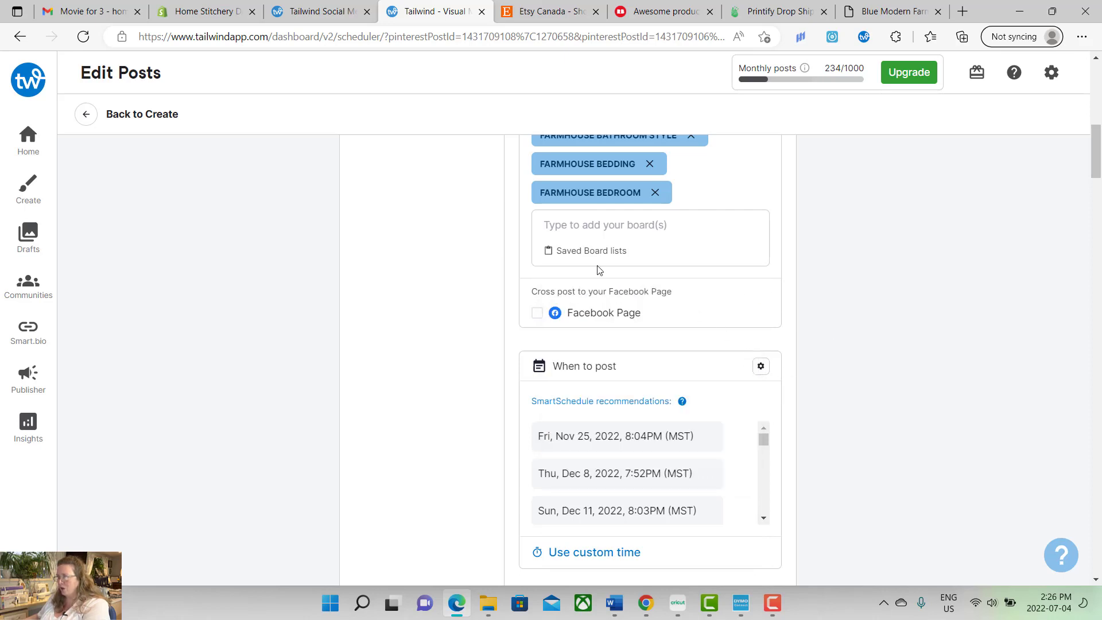
- Look through the board lists and individual boards offered as Pinterest destinations for the first pin
{"action": "left_click_drag", "start_coordinate": [1094, 175], "coordinate": [1094, 132]}
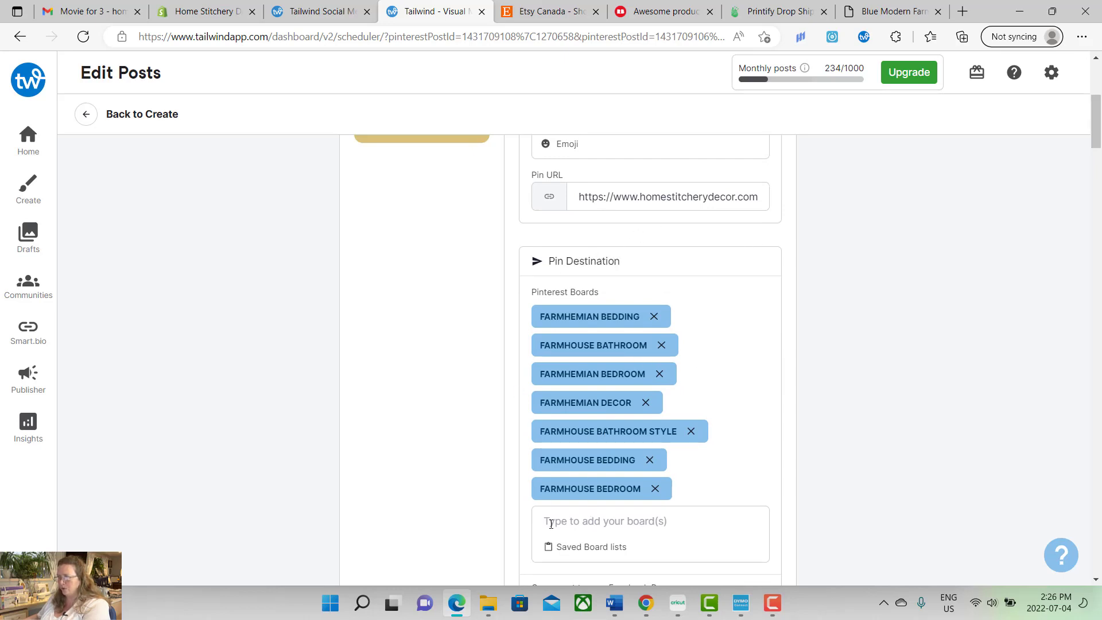
{"action": "left_click", "coordinate": [589, 525]}
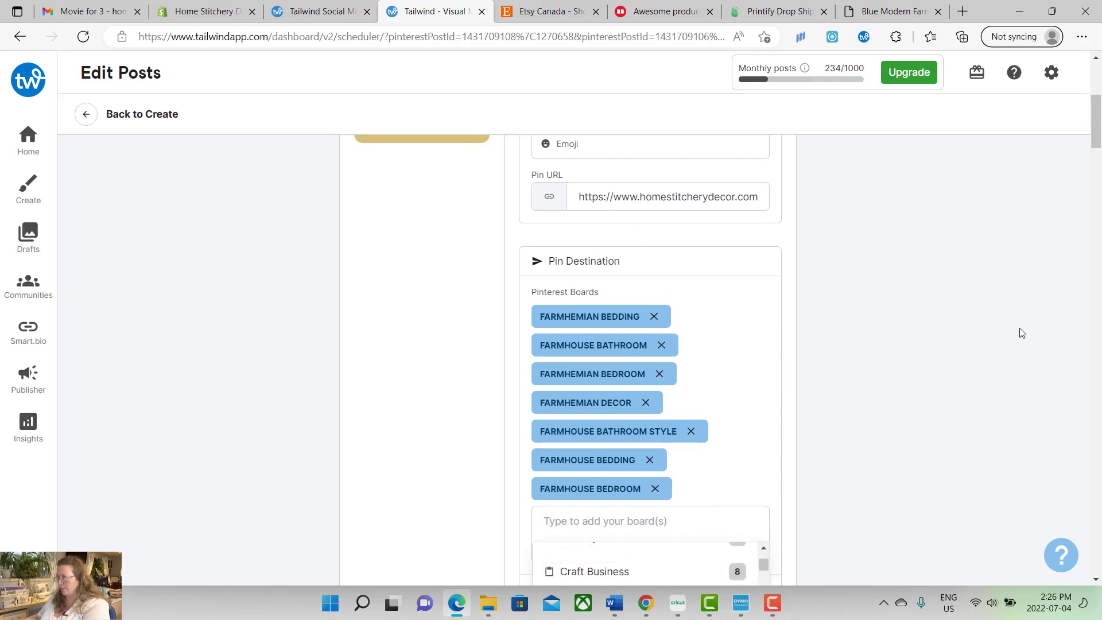
{"action": "left_click_drag", "start_coordinate": [1095, 139], "coordinate": [1095, 161]}
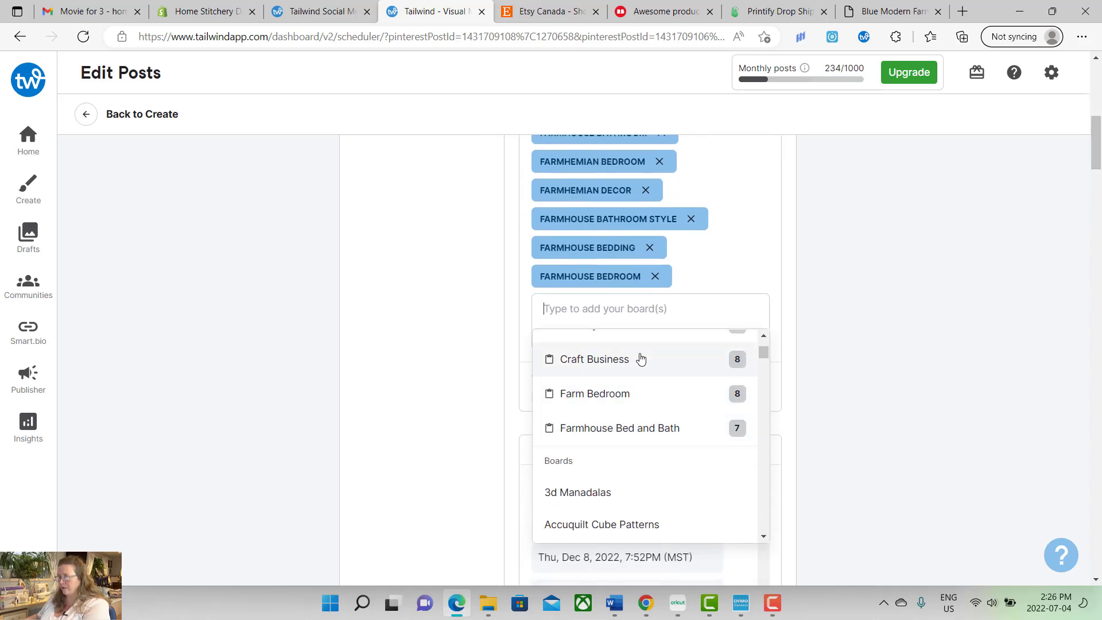
{"action": "scroll", "coordinate": [762, 361], "scroll_direction": "down", "scroll_amount": 8}
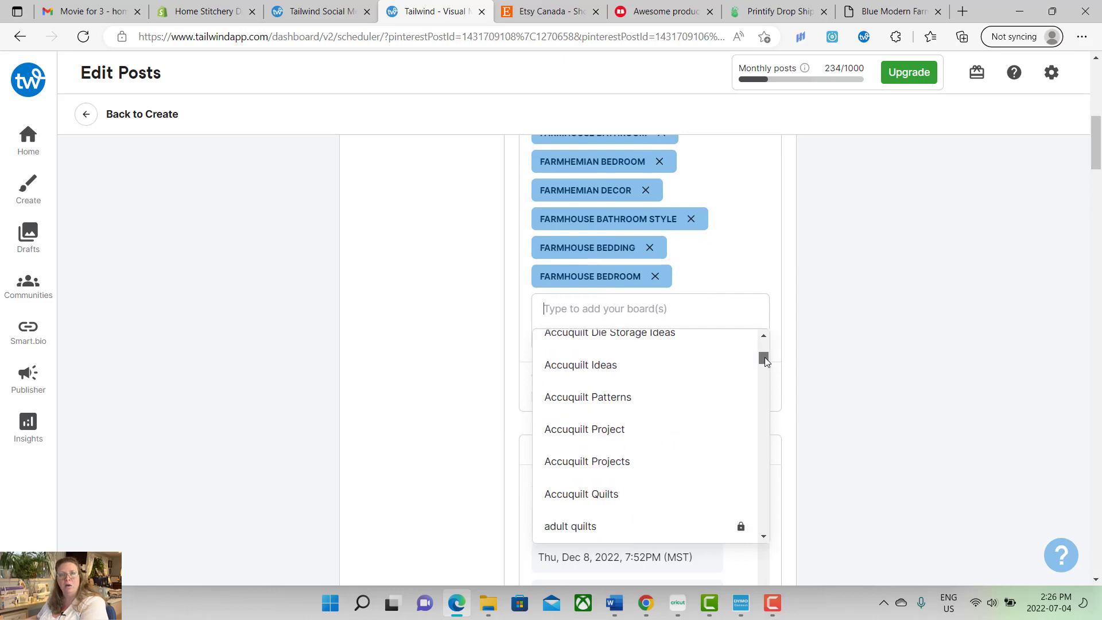
{"action": "mouse_move", "coordinate": [765, 364]}
{"action": "left_mouse_down"}
{"action": "mouse_move", "coordinate": [762, 385]}
{"action": "mouse_move", "coordinate": [764, 343]}
{"action": "left_mouse_up"}
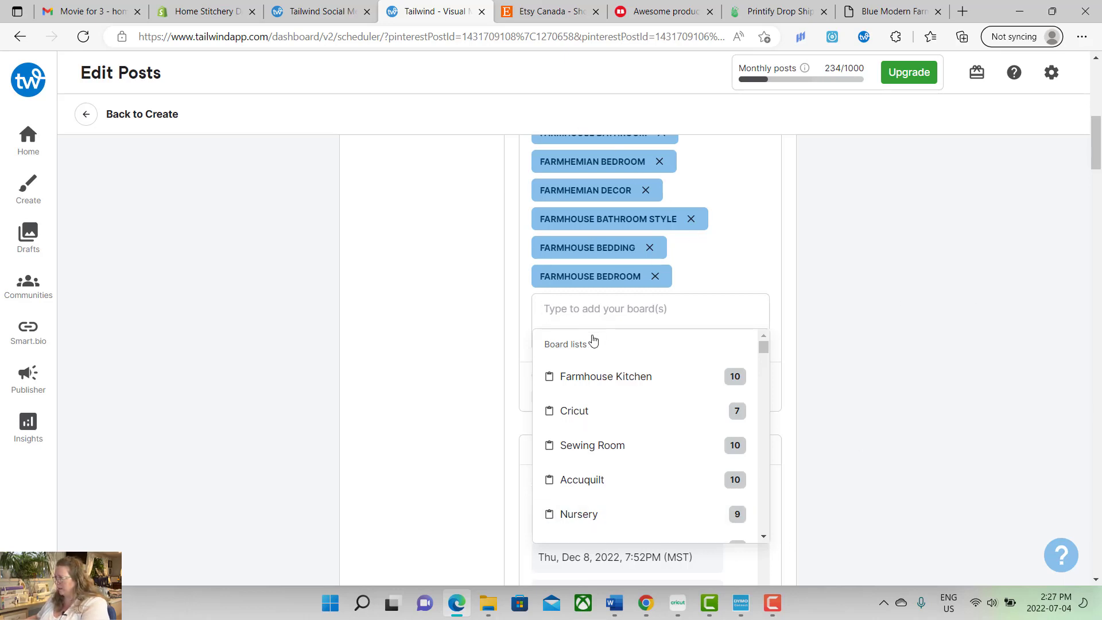
- Cross post the first pin to the Home Stitchery Decor Facebook page, pasting the copied text as the Facebook post description
{"action": "left_click_drag", "start_coordinate": [1092, 151], "coordinate": [1091, 131]}
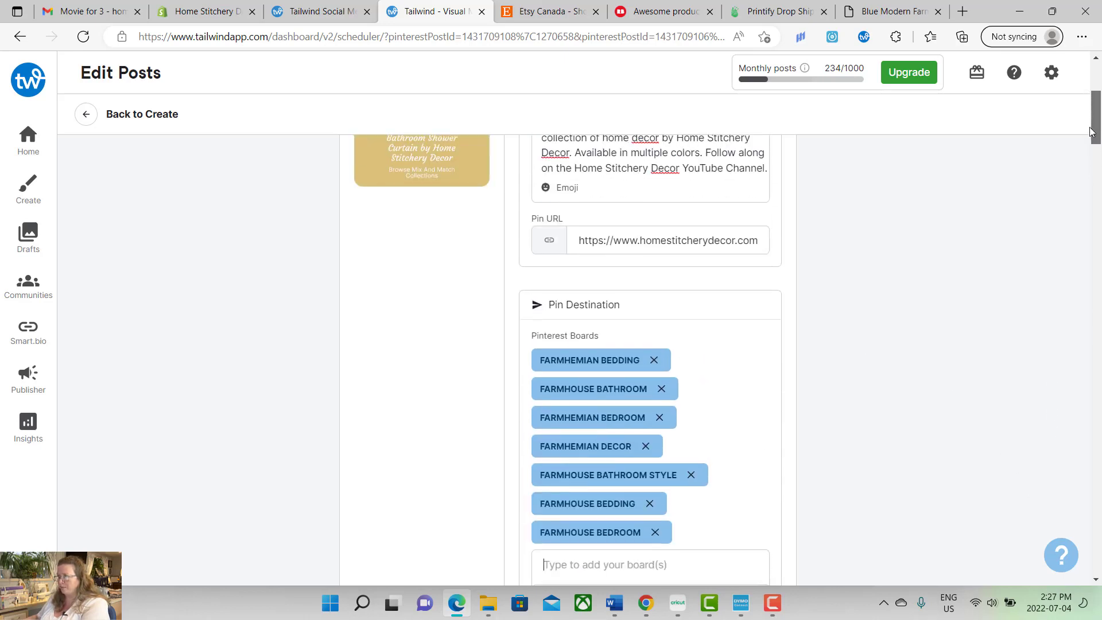
{"action": "scroll", "coordinate": [1098, 131], "scroll_direction": "down", "scroll_amount": 1}
{"action": "scroll", "coordinate": [1098, 130], "scroll_direction": "down", "scroll_amount": 5}
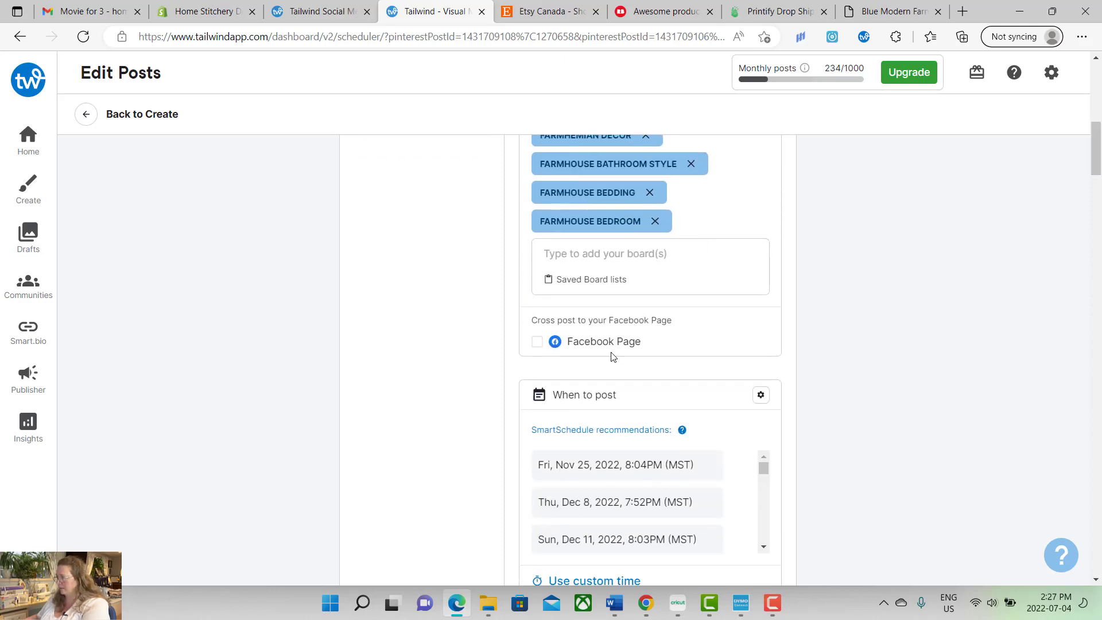
{"action": "left_click", "coordinate": [538, 346]}
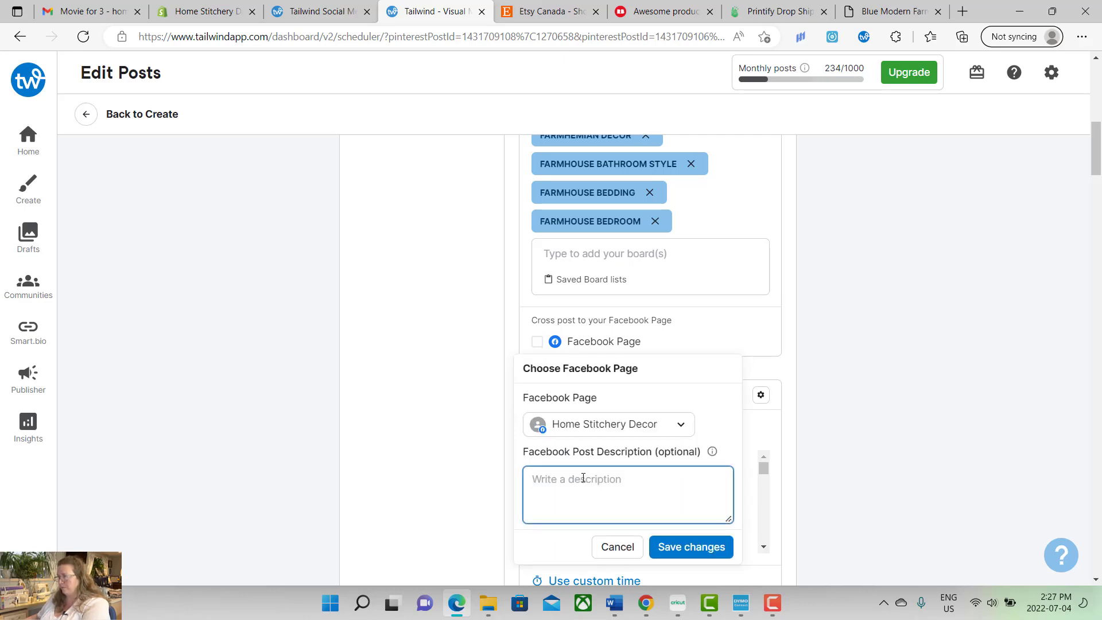
{"action": "right_click", "coordinate": [547, 491]}
{"action": "left_click", "coordinate": [596, 253]}
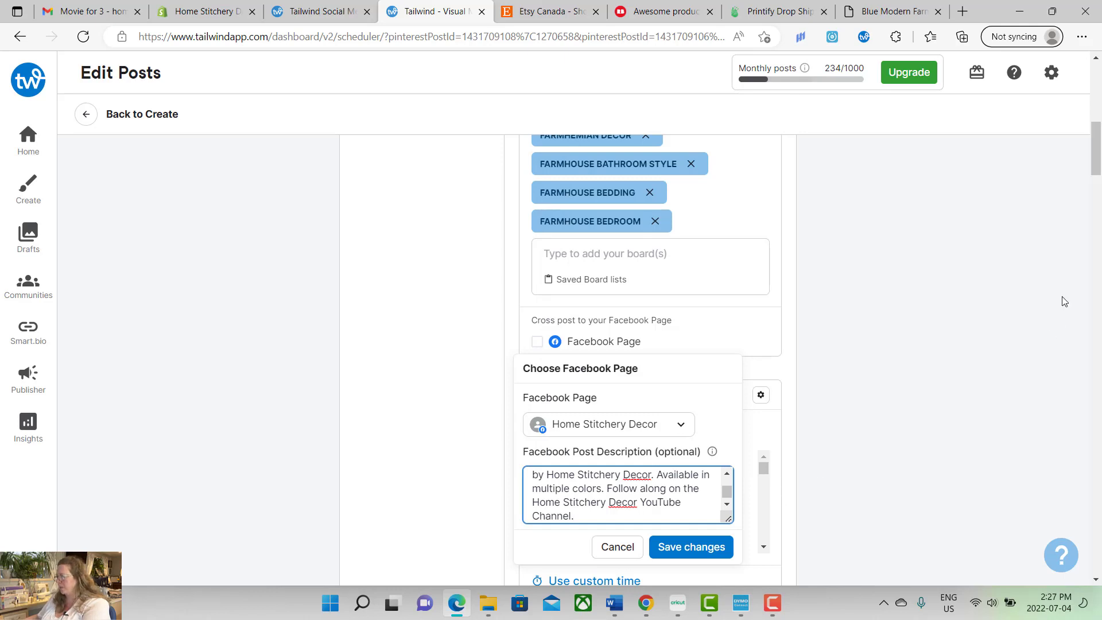
{"action": "left_click_drag", "start_coordinate": [1096, 174], "coordinate": [1096, 179]}
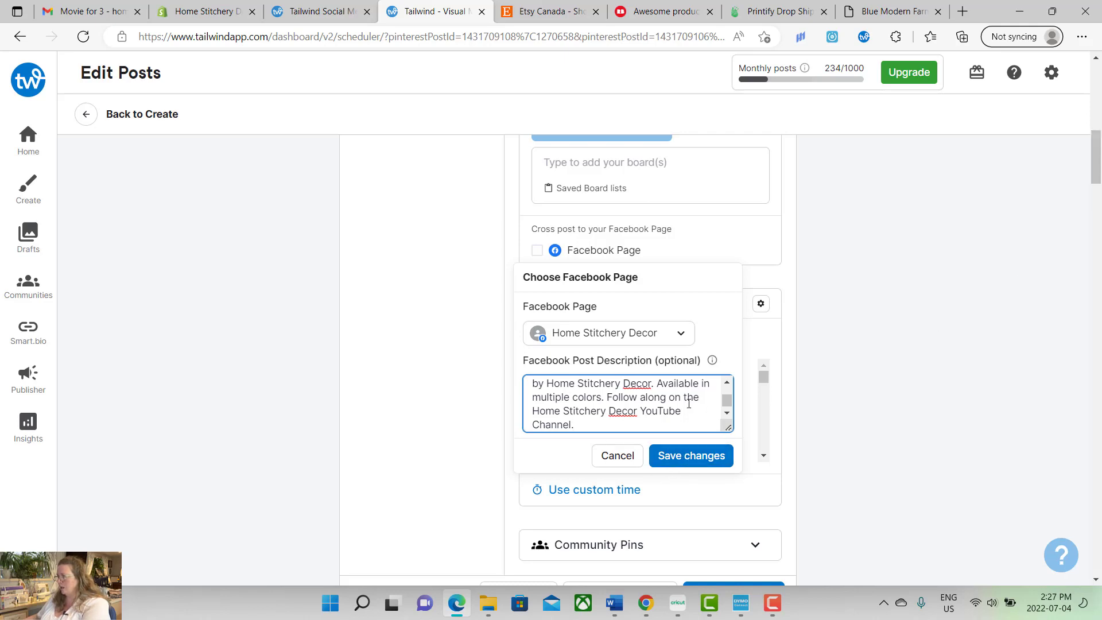
{"action": "left_click", "coordinate": [680, 458]}
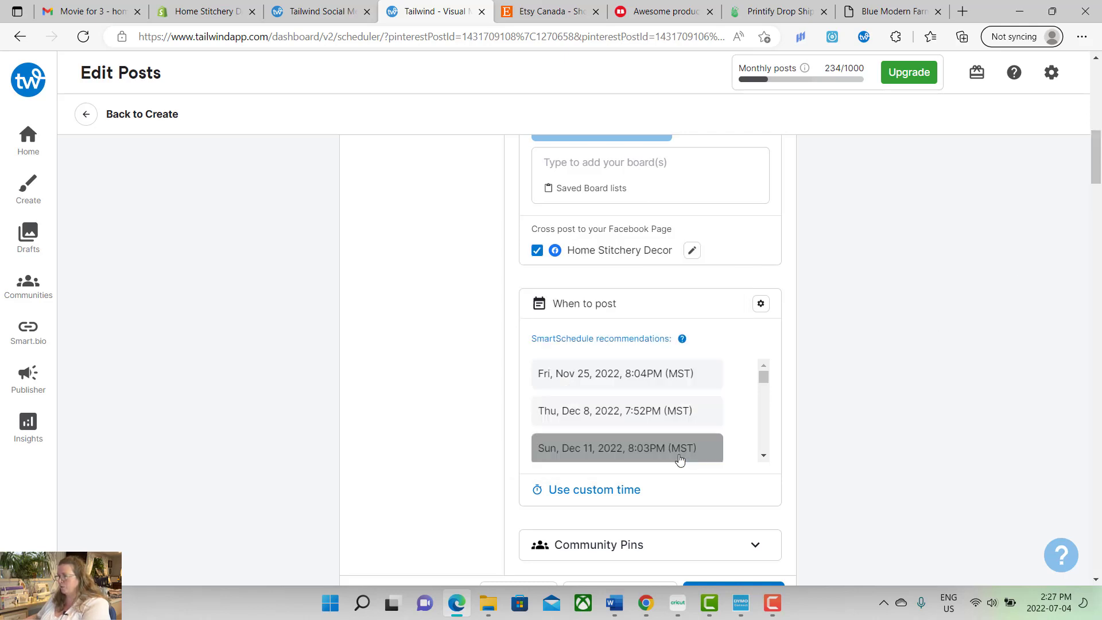
- Switch the first pin from the recommended timeslots to a custom posting time and set its date to Jul 4
{"action": "mouse_move", "coordinate": [1095, 159]}
{"action": "left_mouse_down"}
{"action": "mouse_move", "coordinate": [1096, 177]}
{"action": "mouse_move", "coordinate": [1097, 153]}
{"action": "mouse_move", "coordinate": [1096, 163]}
{"action": "left_mouse_up"}
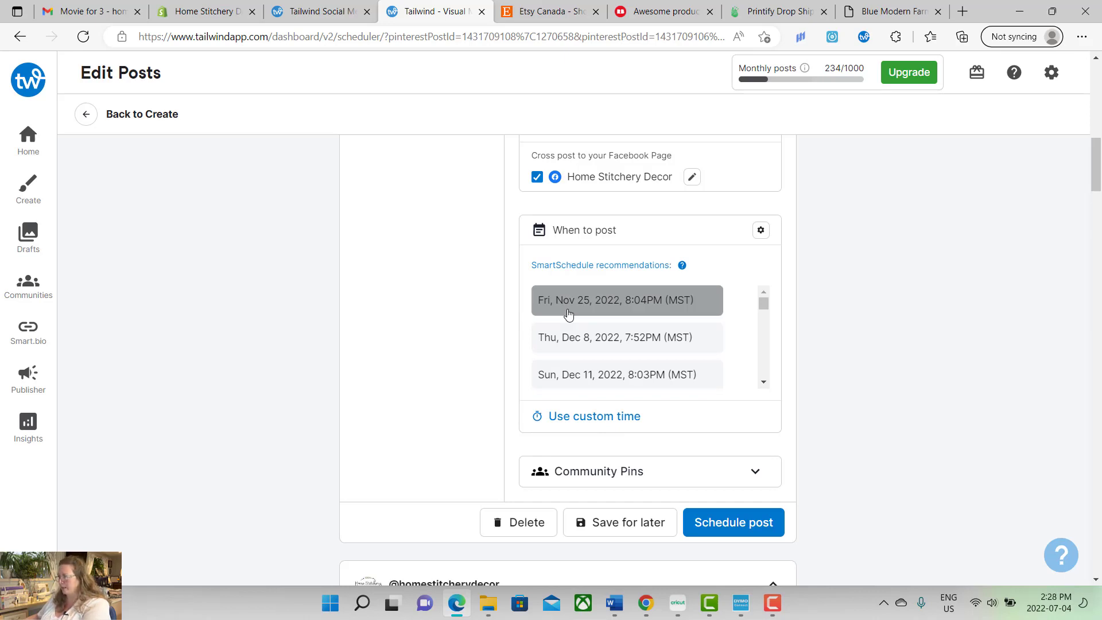
{"action": "left_click", "coordinate": [592, 418]}
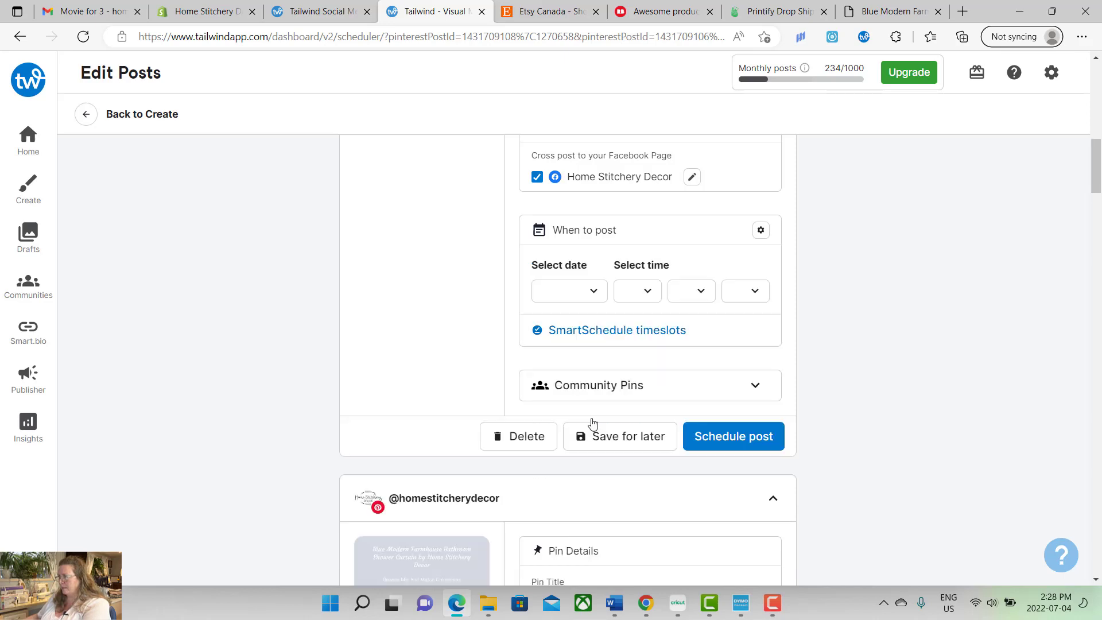
{"action": "left_click", "coordinate": [593, 294]}
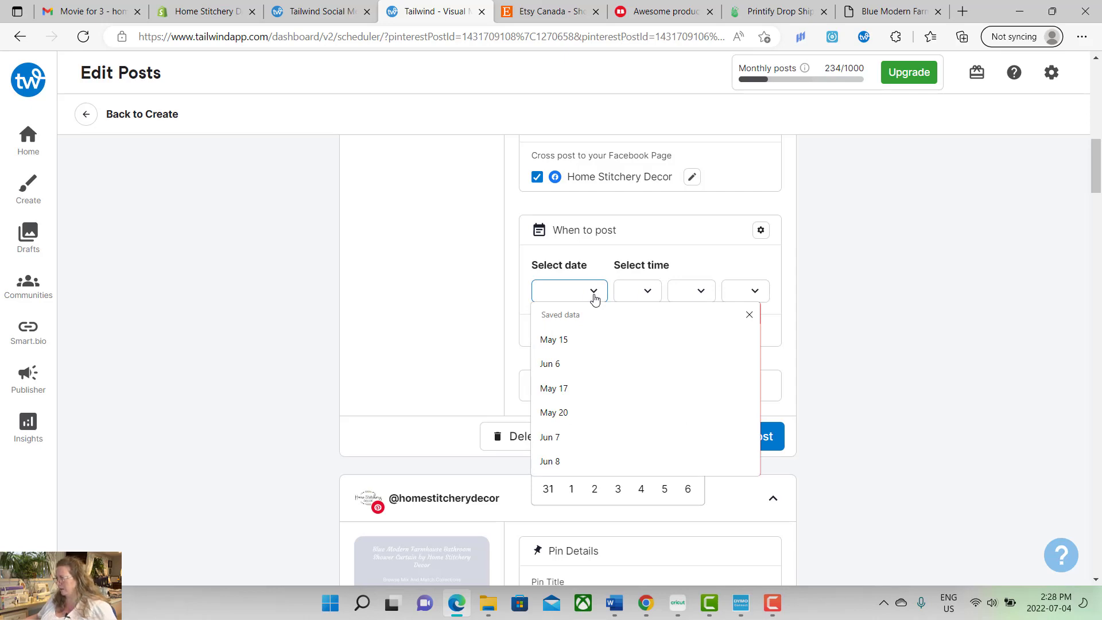
{"action": "left_click", "coordinate": [800, 343]}
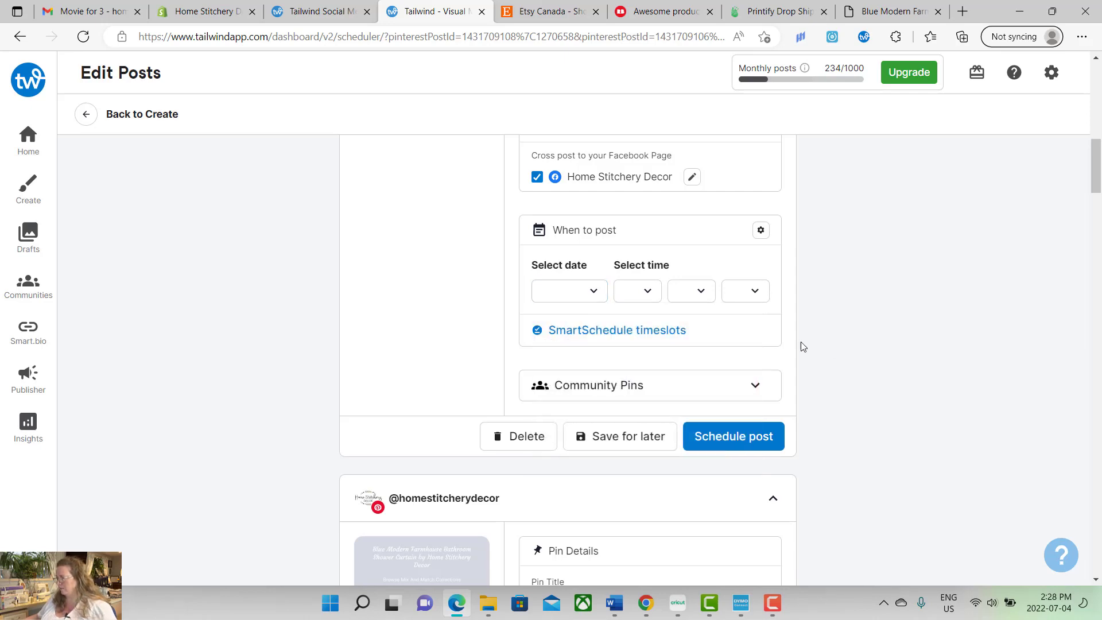
{"action": "left_click", "coordinate": [602, 295]}
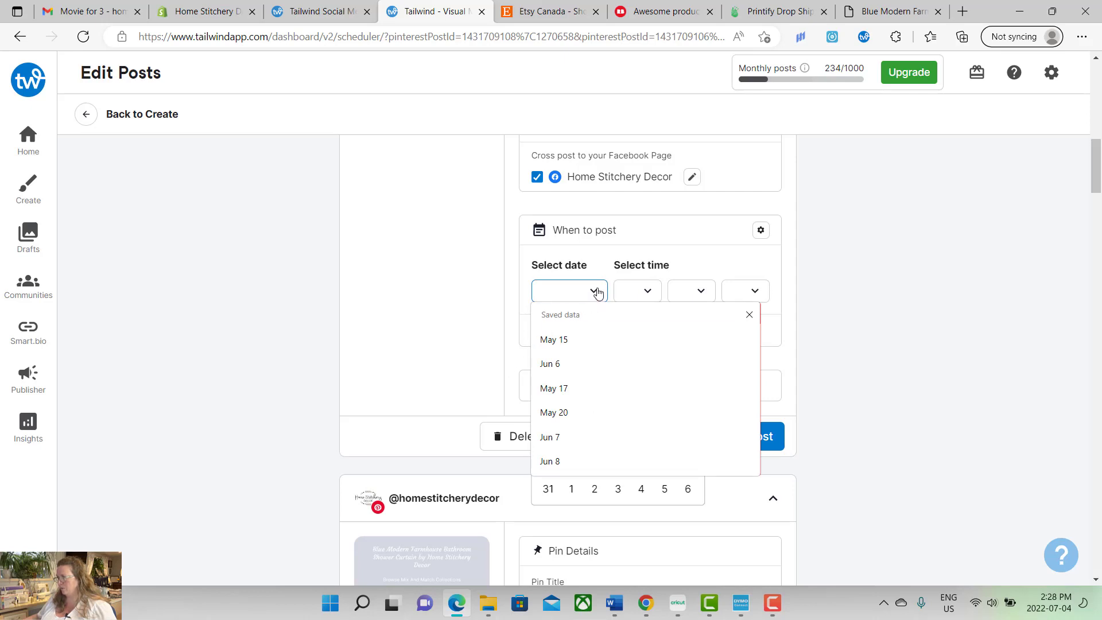
{"action": "left_click", "coordinate": [641, 489]}
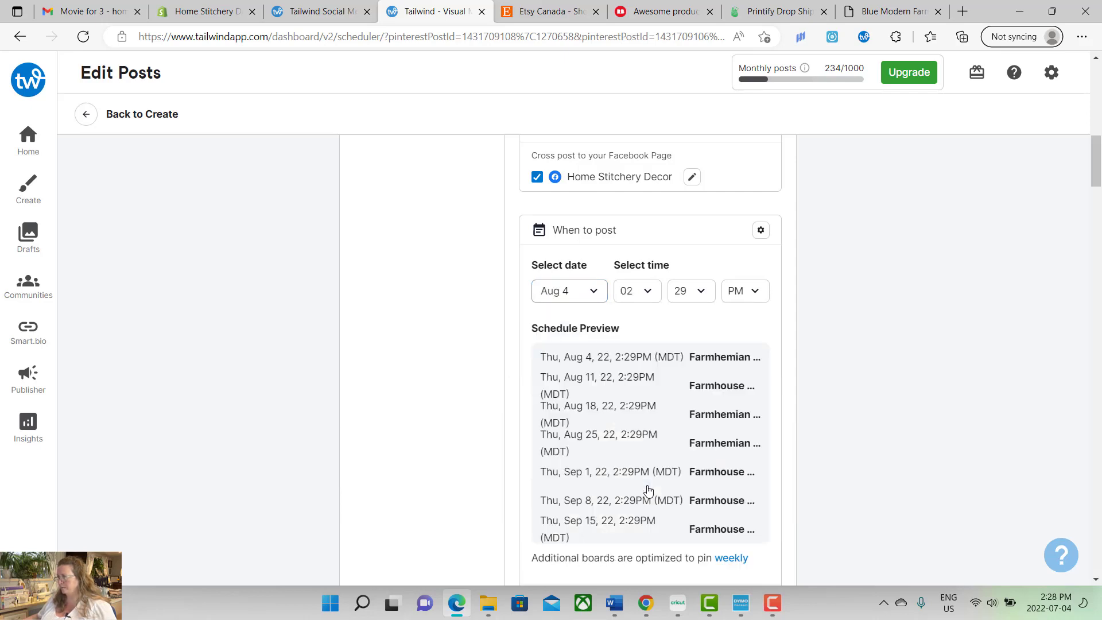
{"action": "left_click", "coordinate": [594, 295]}
{"action": "left_click", "coordinate": [548, 322]}
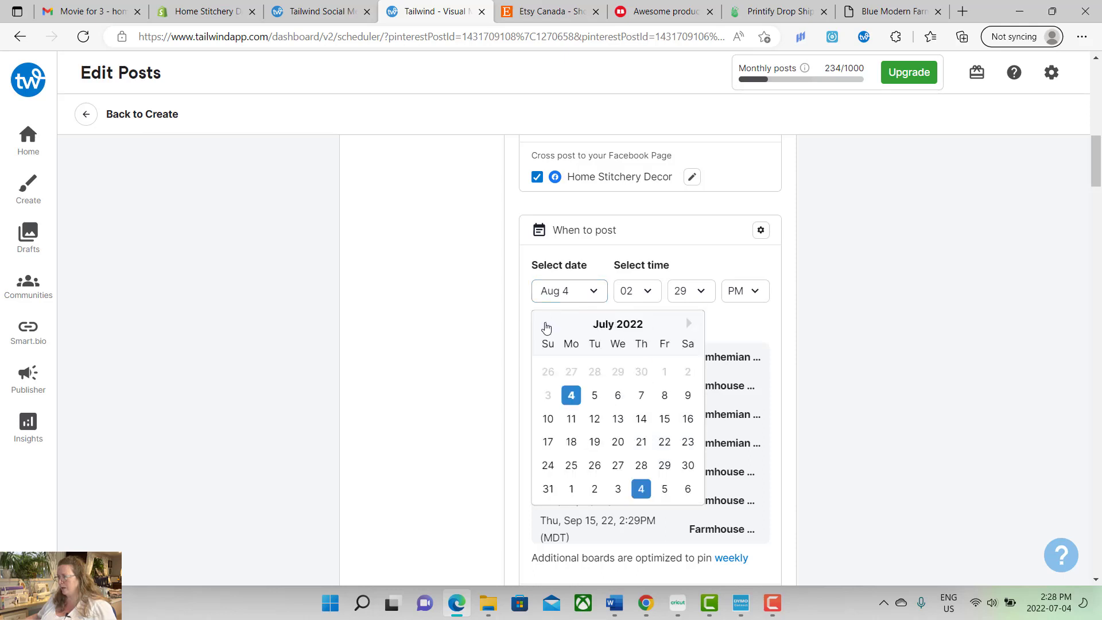
{"action": "left_click", "coordinate": [571, 395]}
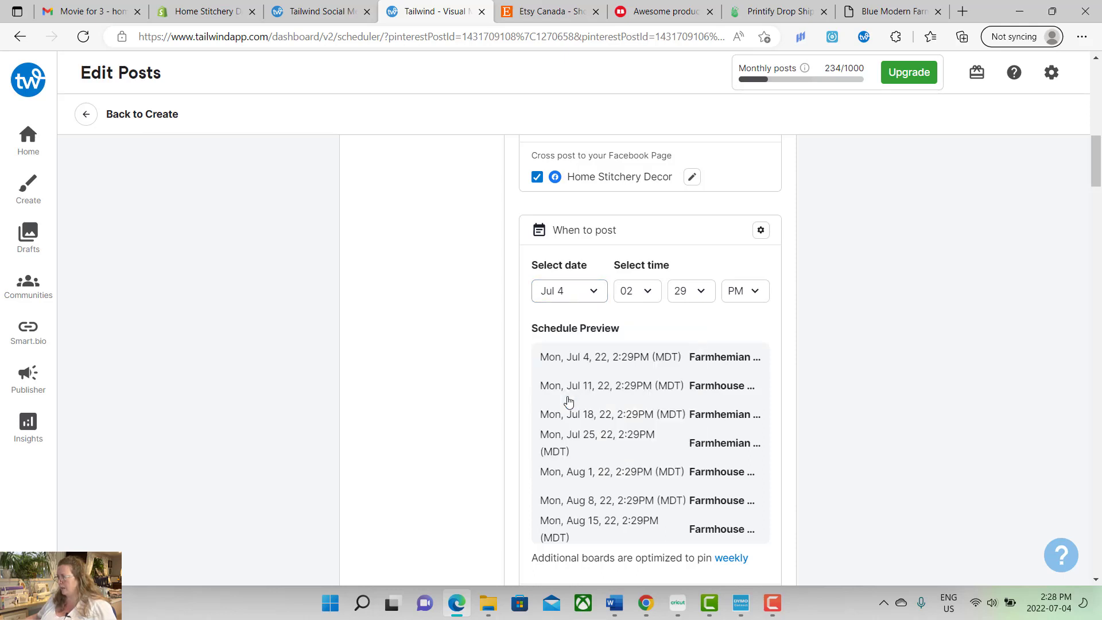
- Set the first pin's posting hour to 03 PM and schedule the post
{"action": "left_click", "coordinate": [649, 290]}
{"action": "left_click", "coordinate": [643, 341]}
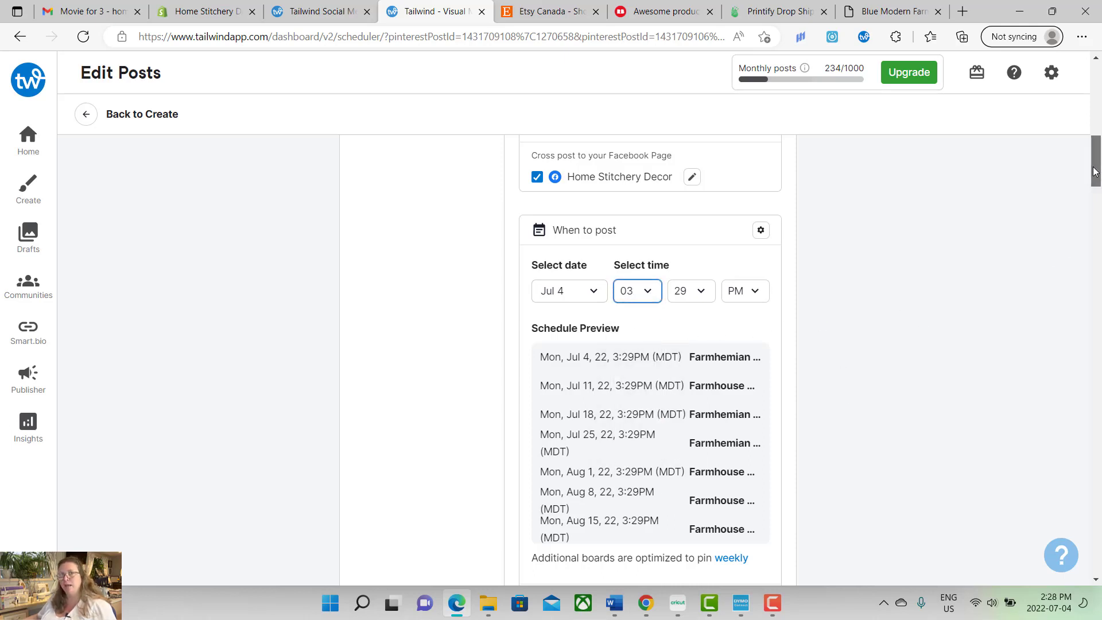
{"action": "left_click_drag", "start_coordinate": [1095, 171], "coordinate": [1094, 178]}
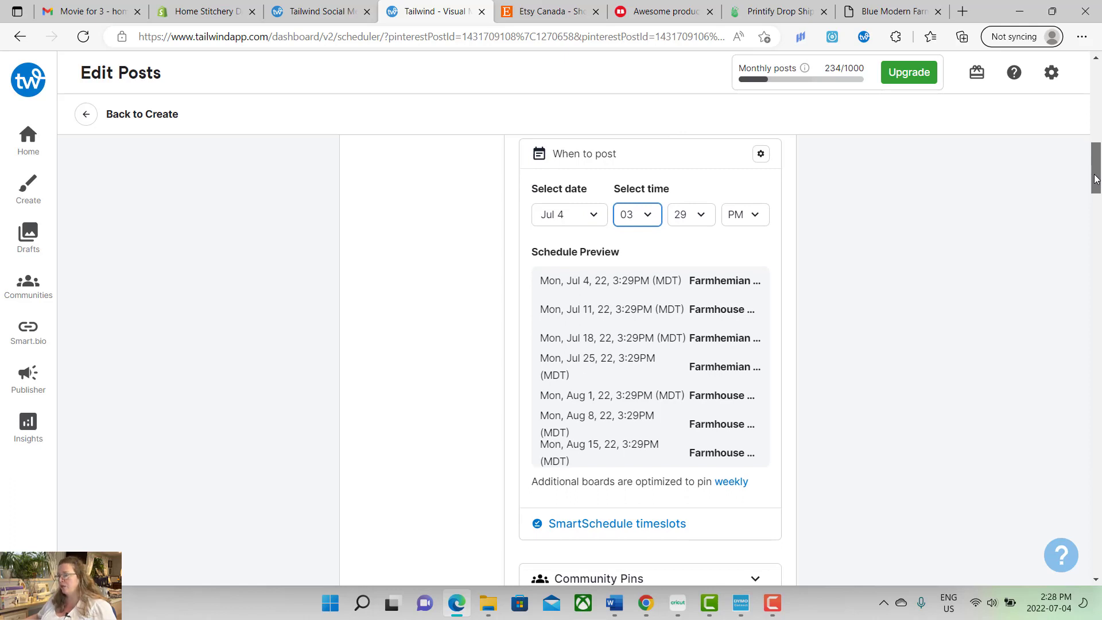
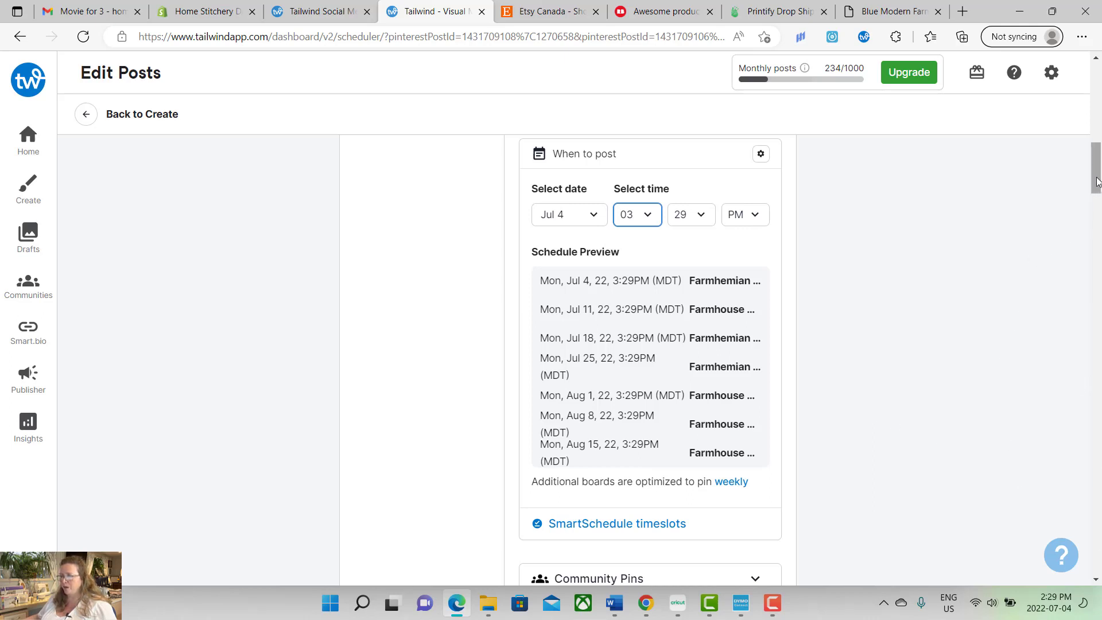
{"action": "scroll", "coordinate": [1096, 181], "scroll_direction": "down", "scroll_amount": 3}
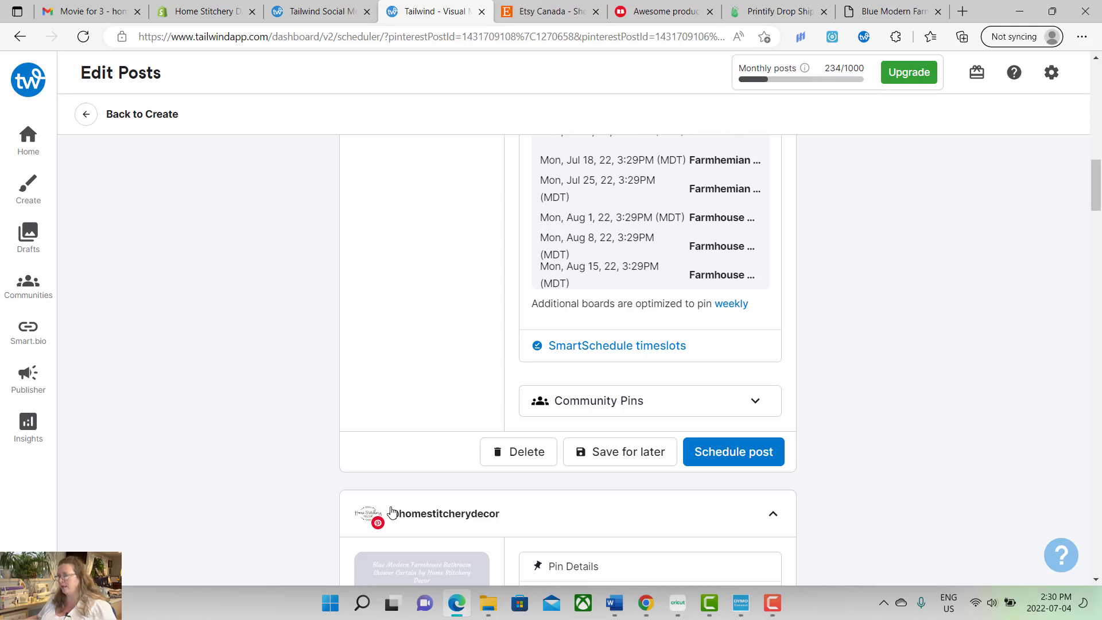
{"action": "left_click", "coordinate": [716, 456]}
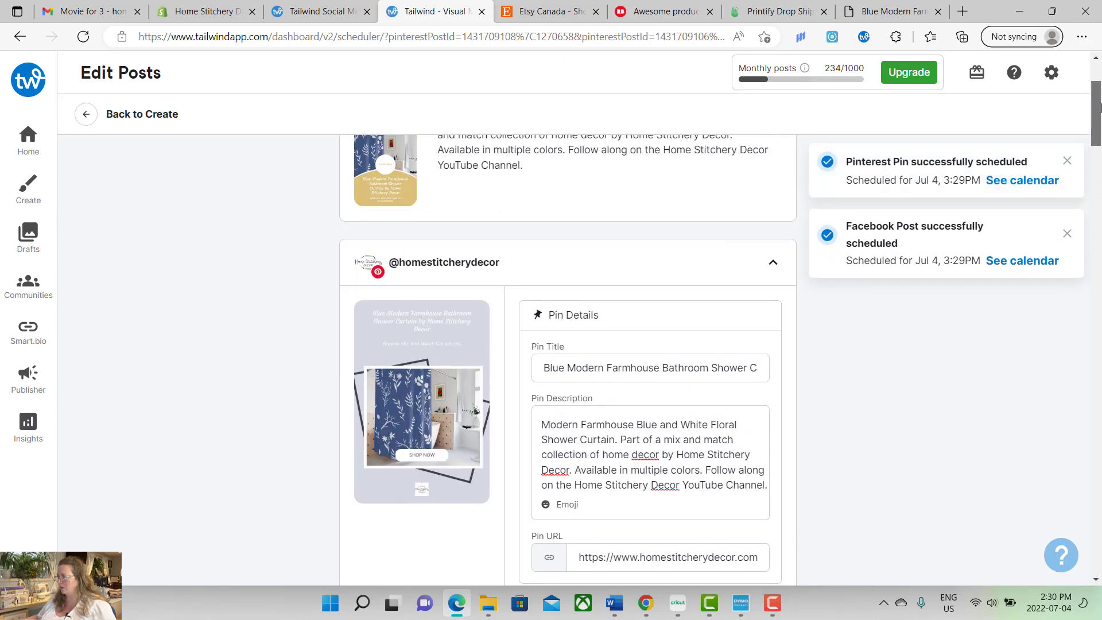
- Add the Farmhouse Bed and Bath board list as the Pinterest destination of the second pin
{"action": "left_click_drag", "start_coordinate": [1098, 106], "coordinate": [1098, 87]}
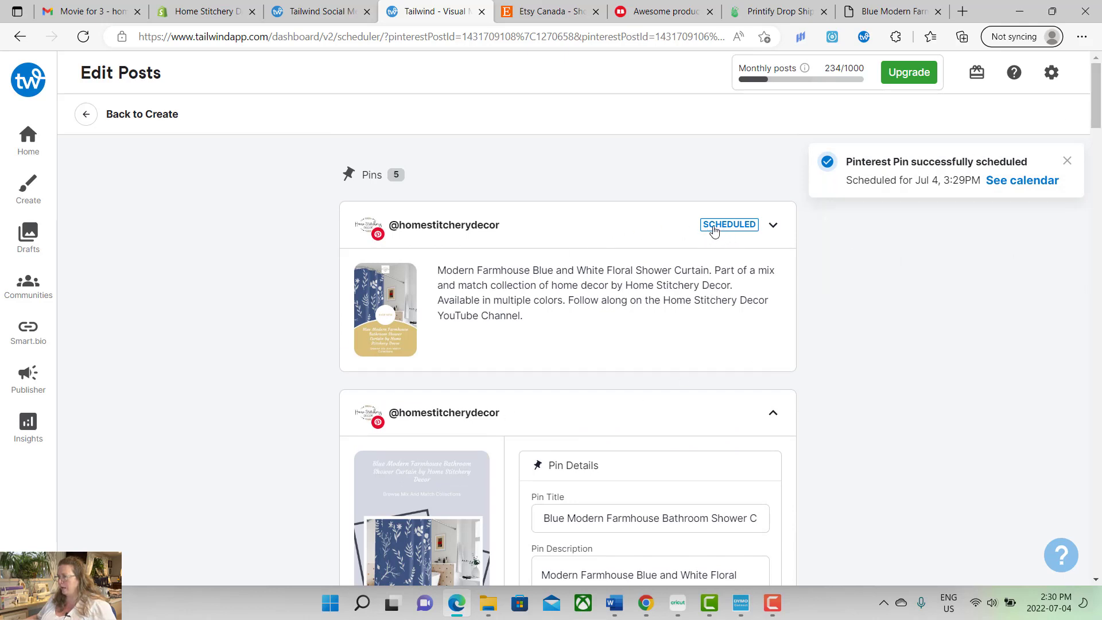
{"action": "left_click_drag", "start_coordinate": [1096, 100], "coordinate": [1096, 122]}
{"action": "scroll", "coordinate": [645, 471], "scroll_direction": "down", "scroll_amount": 3}
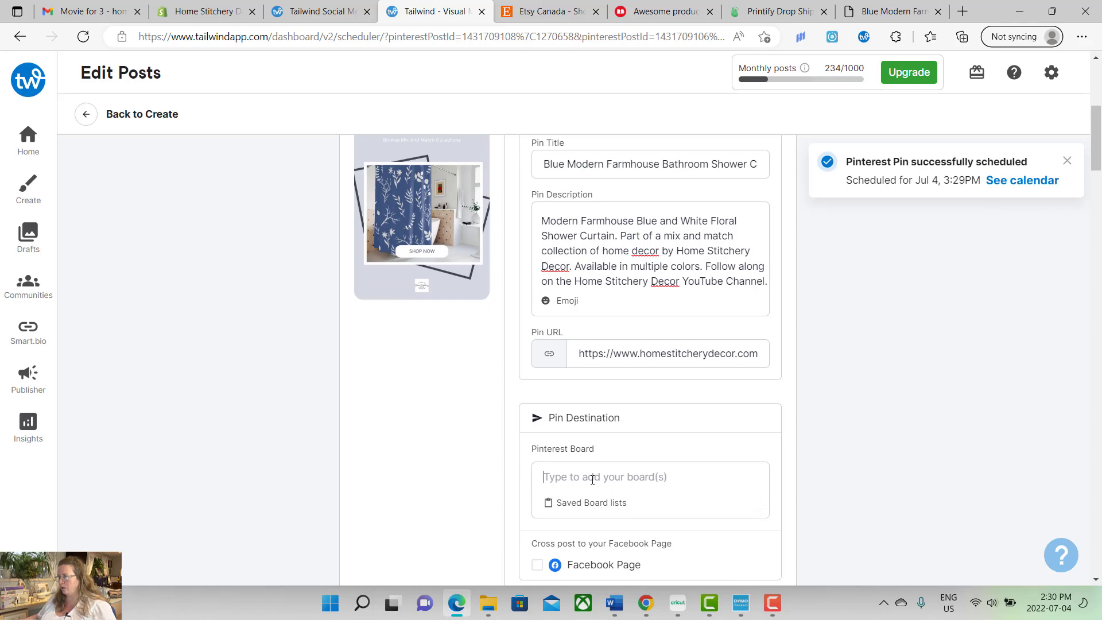
{"action": "left_click", "coordinate": [592, 480]}
{"action": "left_click_drag", "start_coordinate": [1098, 154], "coordinate": [1099, 184]}
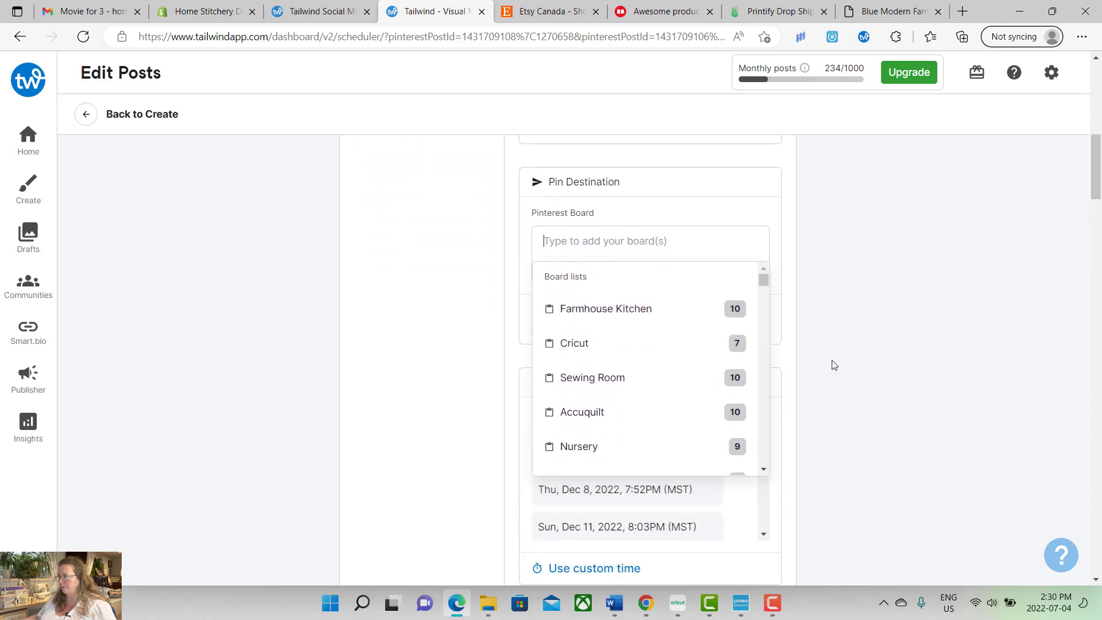
{"action": "left_click_drag", "start_coordinate": [762, 279], "coordinate": [760, 284]}
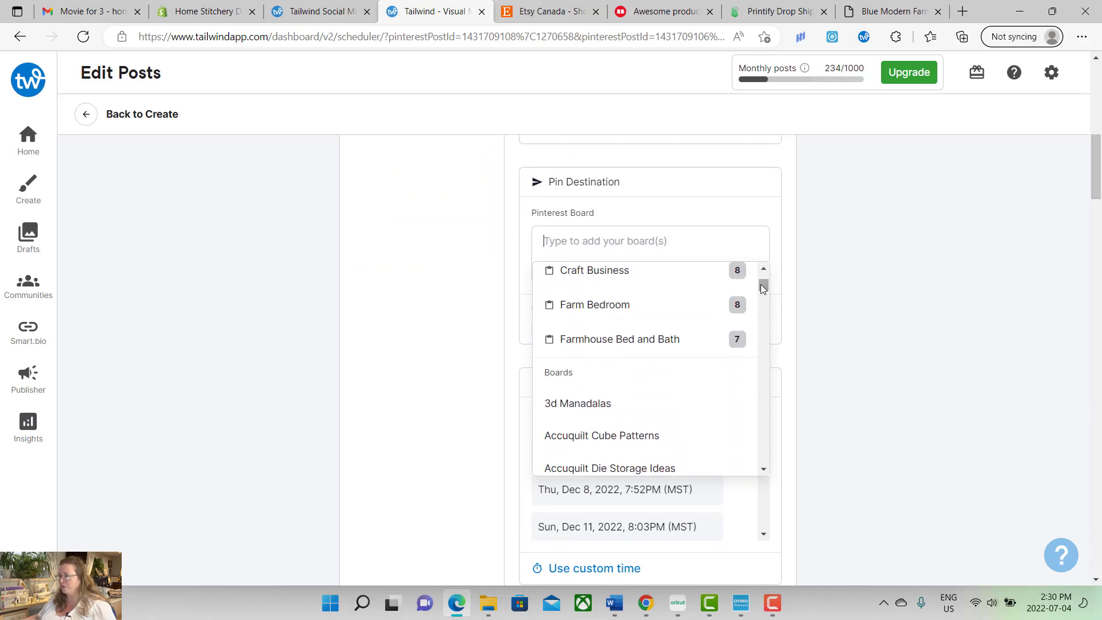
{"action": "left_click", "coordinate": [643, 342]}
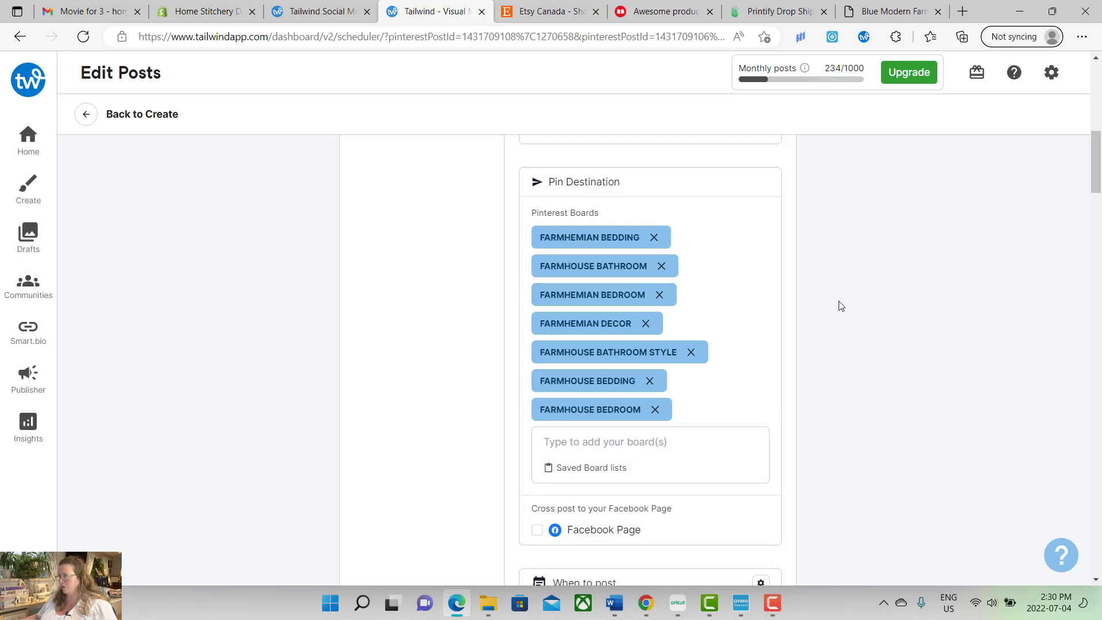
- Cross post the second pin to the Home Stitchery Decor Facebook page, pasting the copied text as the Facebook post description
{"action": "left_click_drag", "start_coordinate": [1095, 177], "coordinate": [1095, 202]}
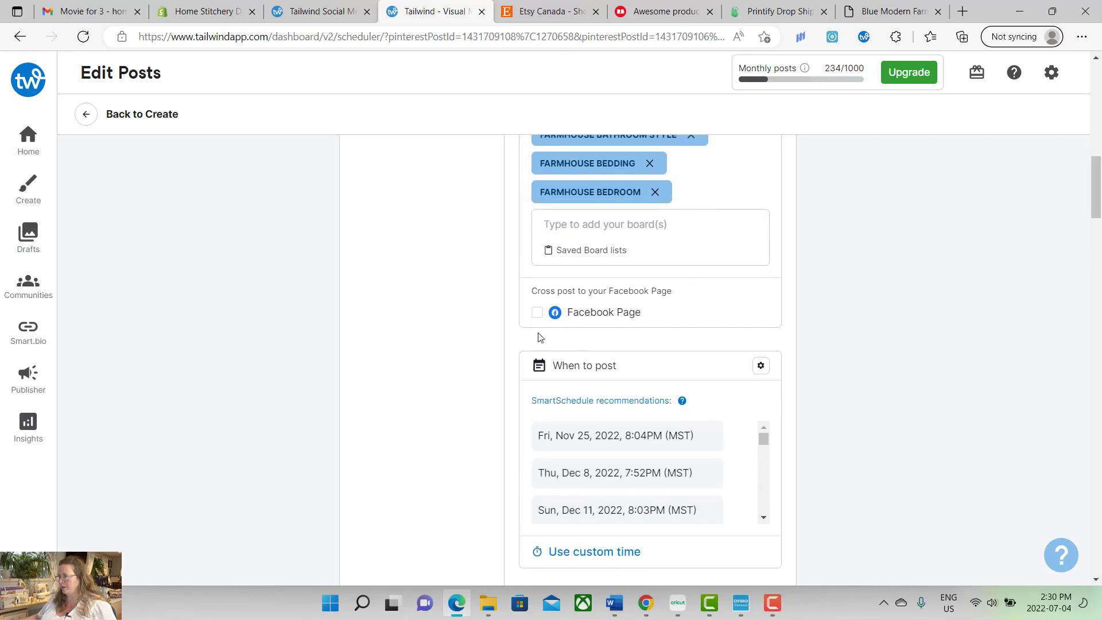
{"action": "left_click", "coordinate": [539, 316]}
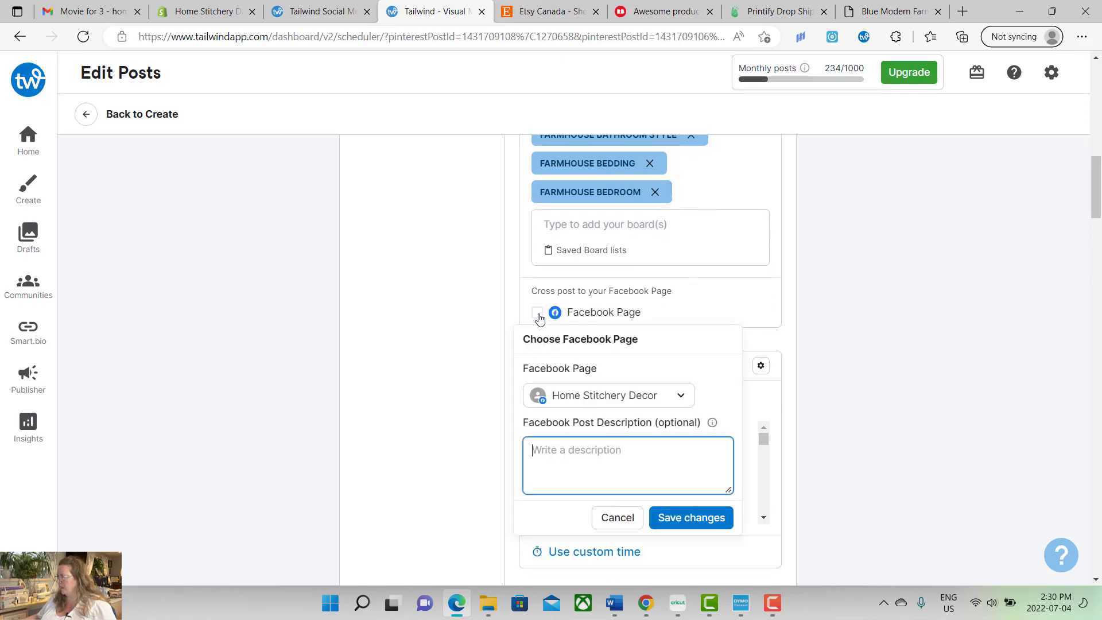
{"action": "right_click", "coordinate": [609, 453]}
{"action": "left_click", "coordinate": [642, 221]}
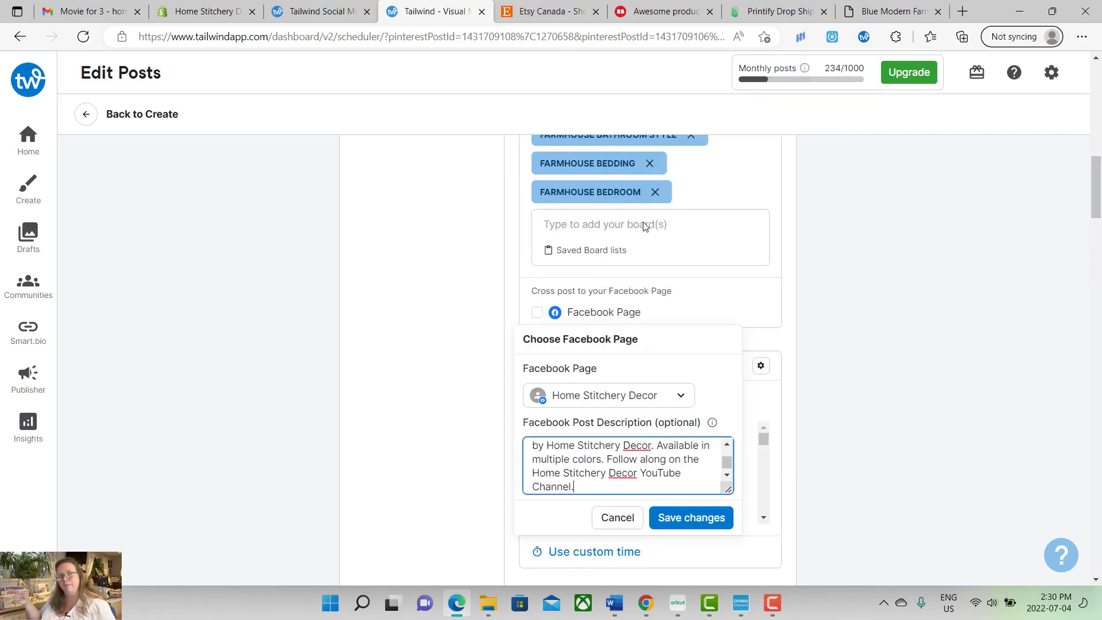
{"action": "left_click", "coordinate": [840, 462]}
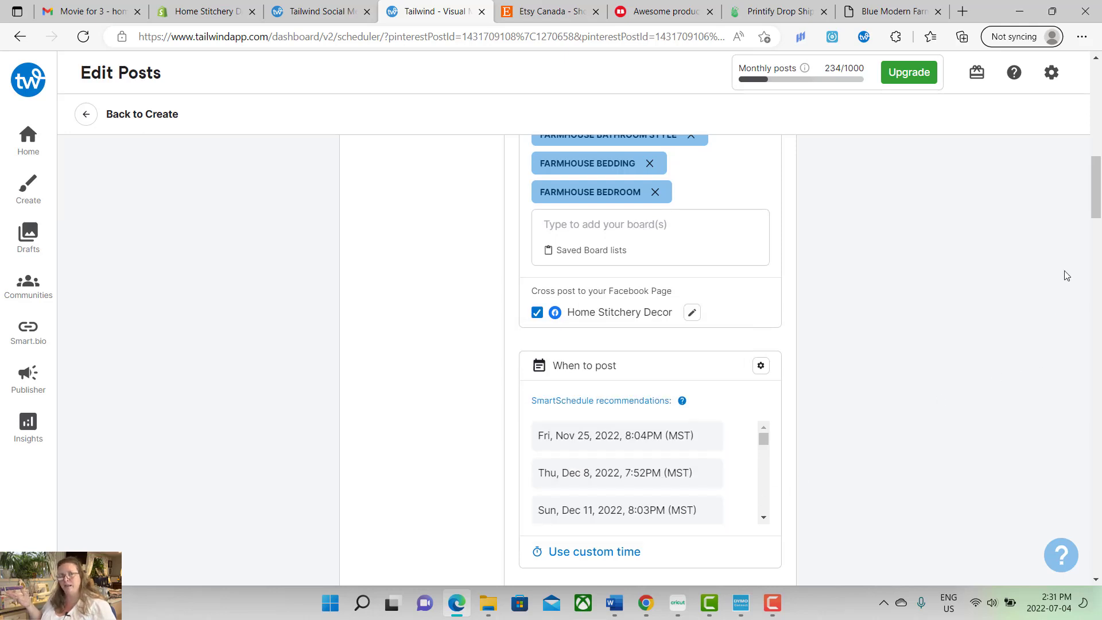
- Give the second pin a custom posting date of Aug 6 and schedule the post
{"action": "left_click_drag", "start_coordinate": [1096, 212], "coordinate": [1096, 221]}
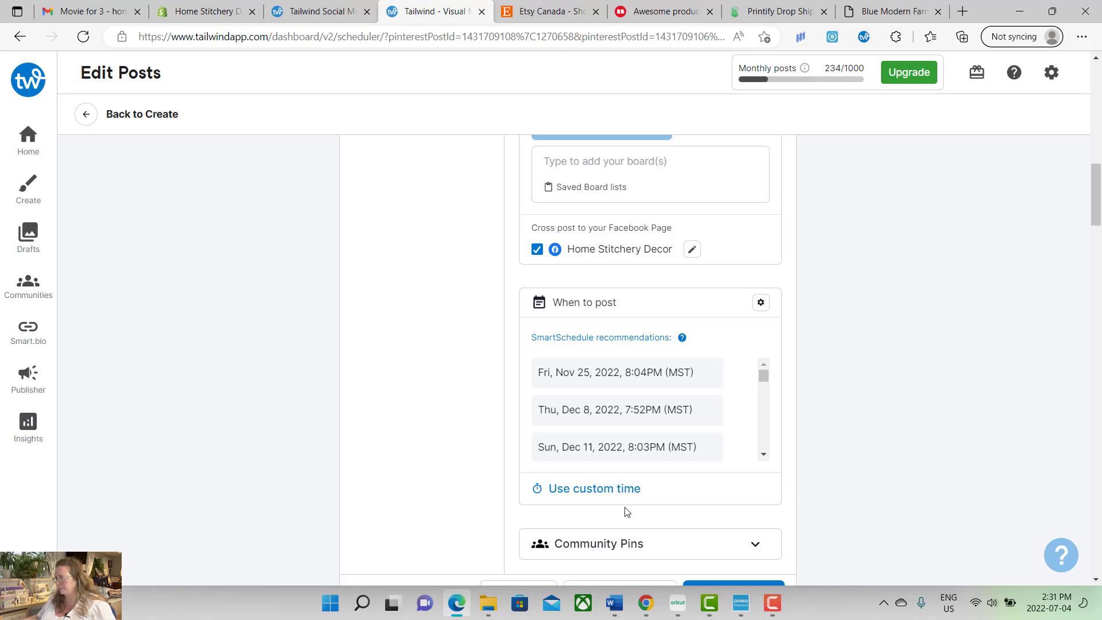
{"action": "left_click", "coordinate": [594, 488]}
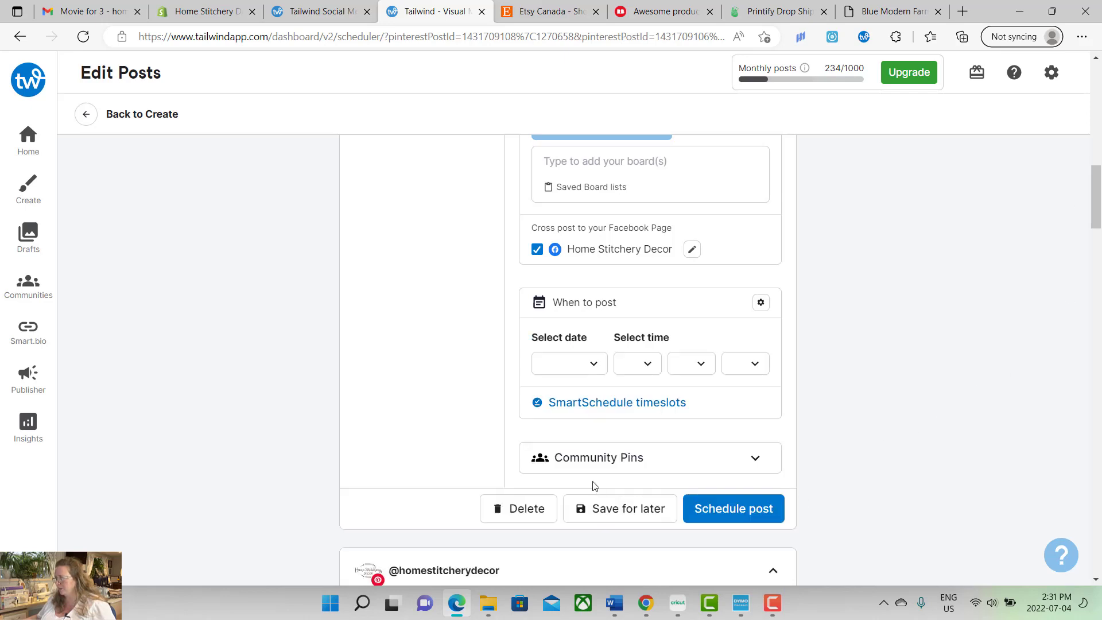
{"action": "left_click", "coordinate": [590, 372]}
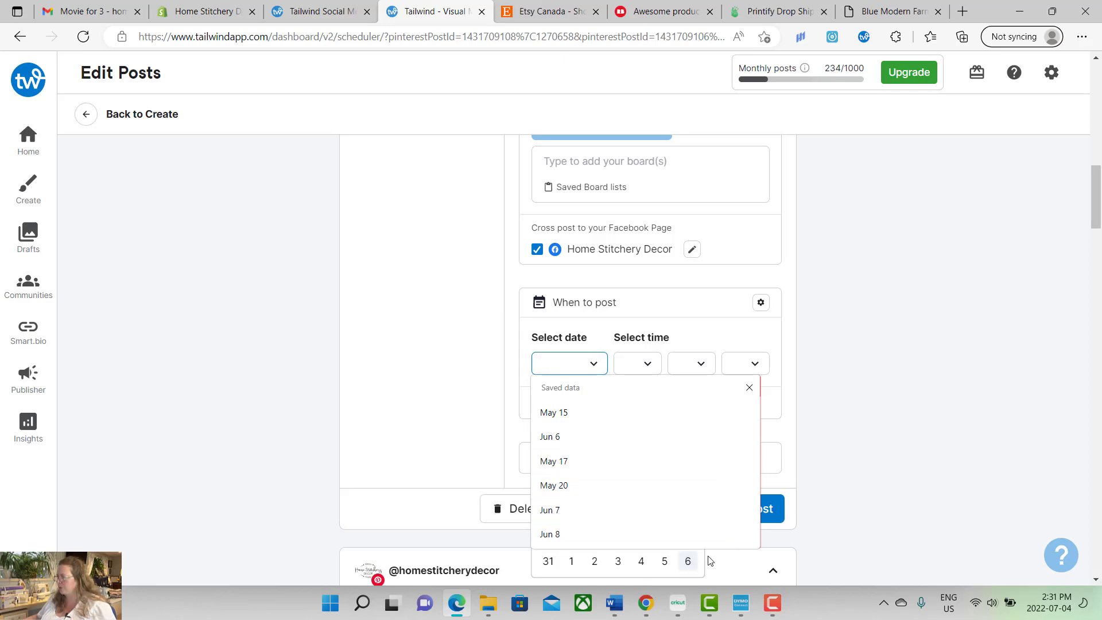
{"action": "left_click", "coordinate": [689, 561]}
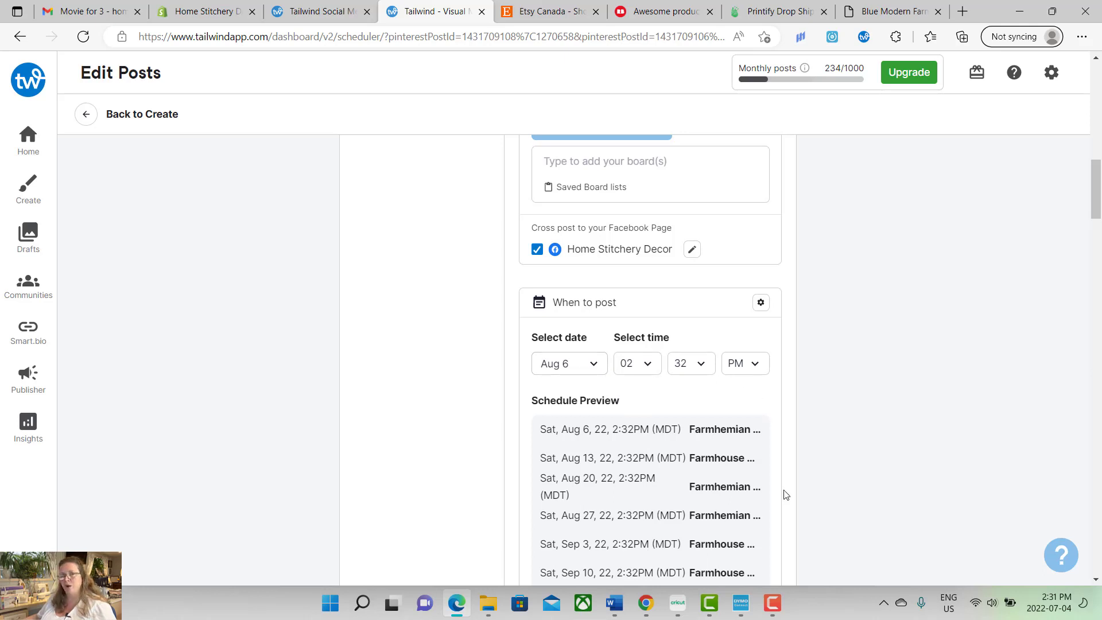
{"action": "left_click_drag", "start_coordinate": [1097, 195], "coordinate": [1100, 209]}
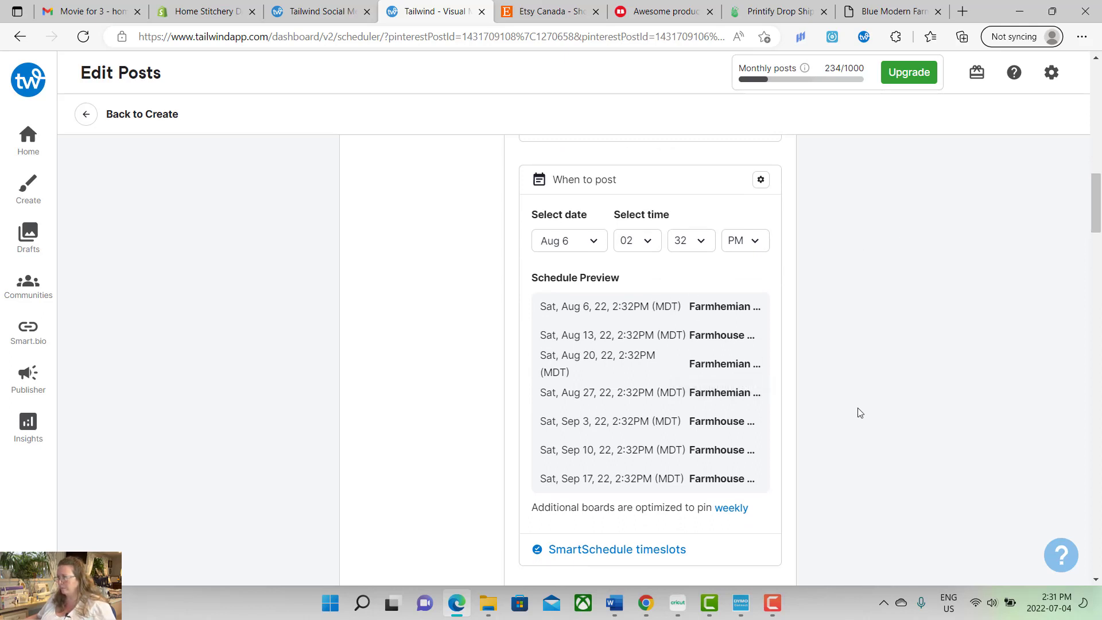
{"action": "left_click_drag", "start_coordinate": [1096, 216], "coordinate": [1097, 242]}
{"action": "left_click", "coordinate": [740, 419]}
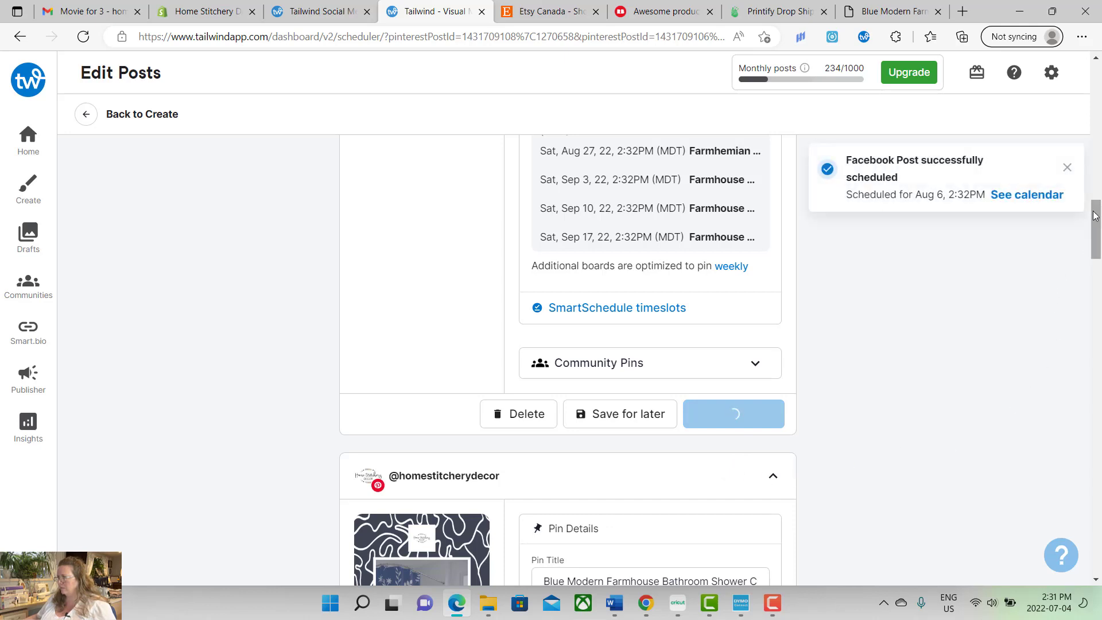
- Add the Farmhouse Bed and Bath board list as the Pinterest destination of the third pin
{"action": "left_click_drag", "start_coordinate": [1099, 262], "coordinate": [1089, 306]}
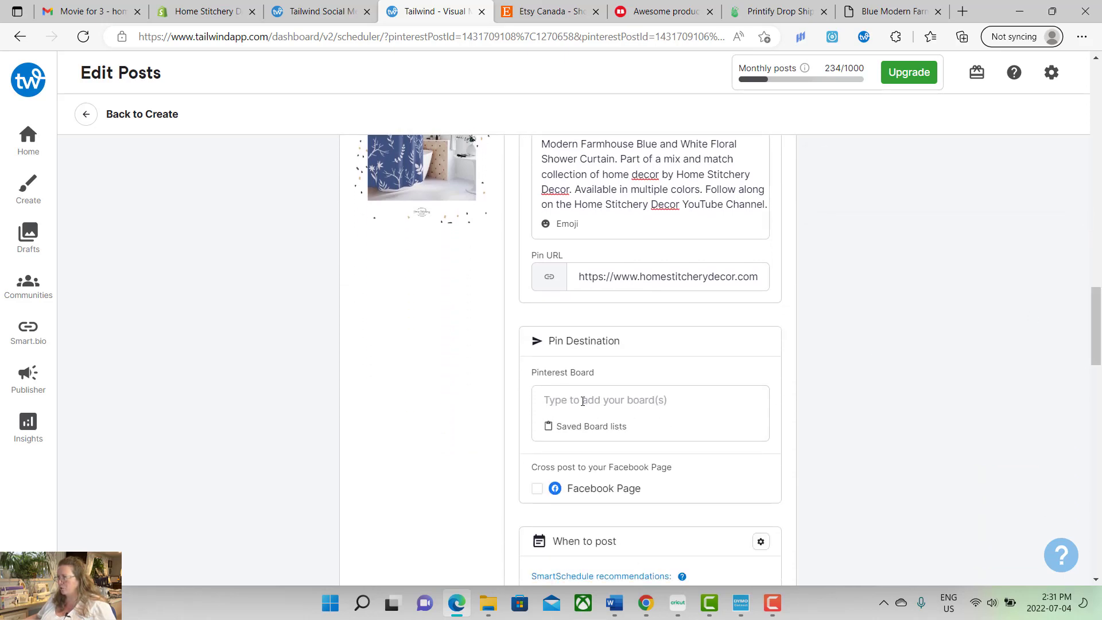
{"action": "left_click_drag", "start_coordinate": [1095, 321], "coordinate": [1099, 75]}
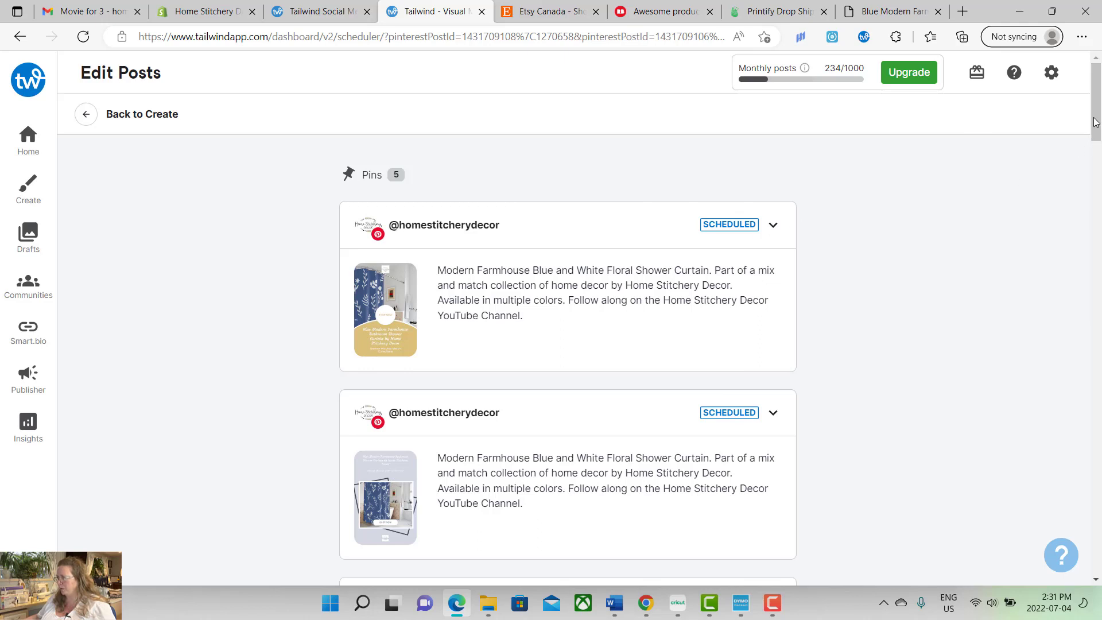
{"action": "left_click_drag", "start_coordinate": [1096, 115], "coordinate": [1099, 217]}
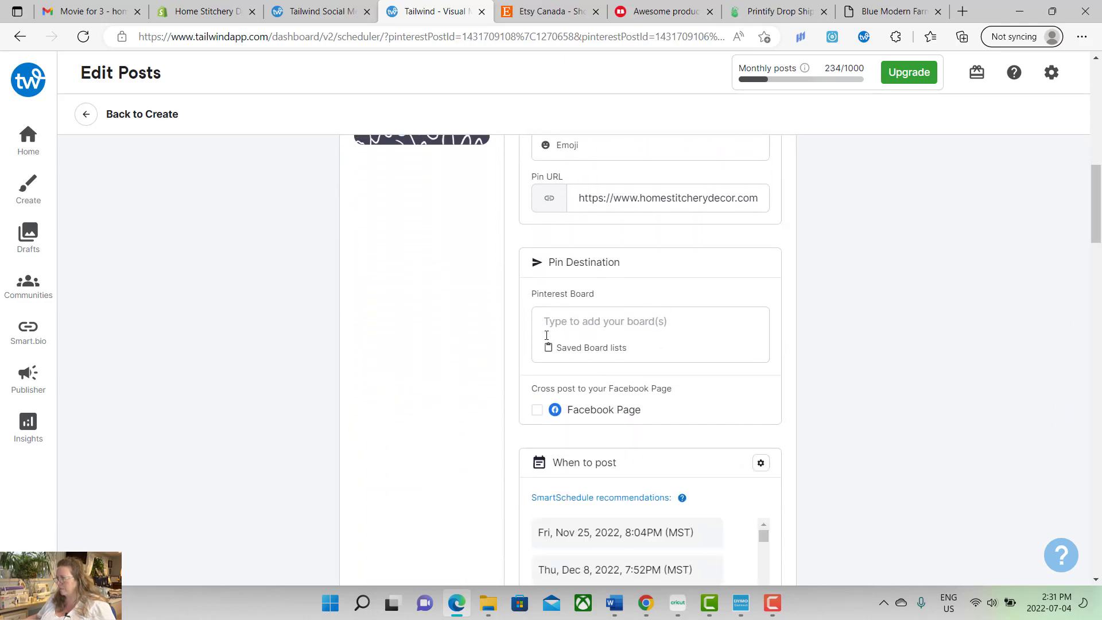
{"action": "left_click", "coordinate": [568, 321]}
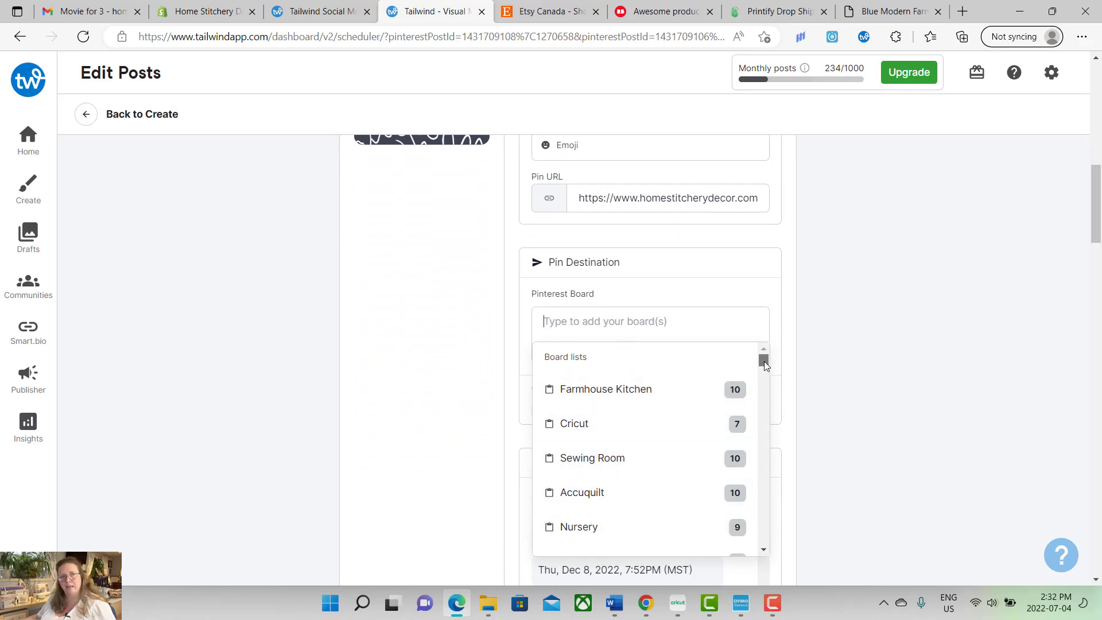
{"action": "left_click_drag", "start_coordinate": [764, 360], "coordinate": [763, 366]}
{"action": "left_click", "coordinate": [641, 489]}
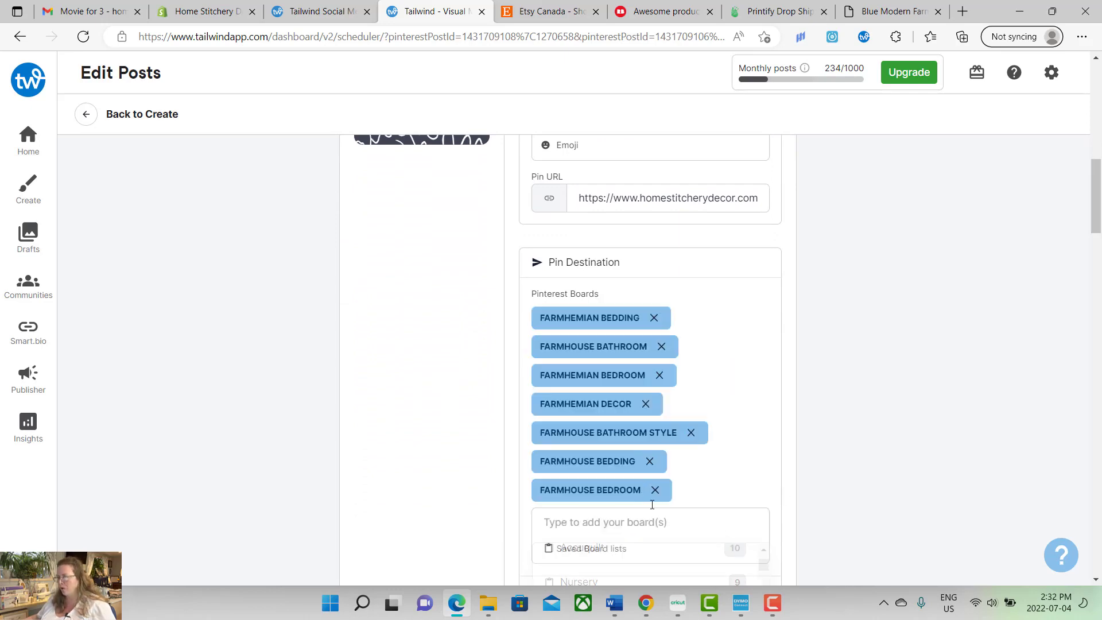
- Switch the third pin to a custom posting time and set its date to Sep 26
{"action": "left_click_drag", "start_coordinate": [1099, 201], "coordinate": [1095, 212]}
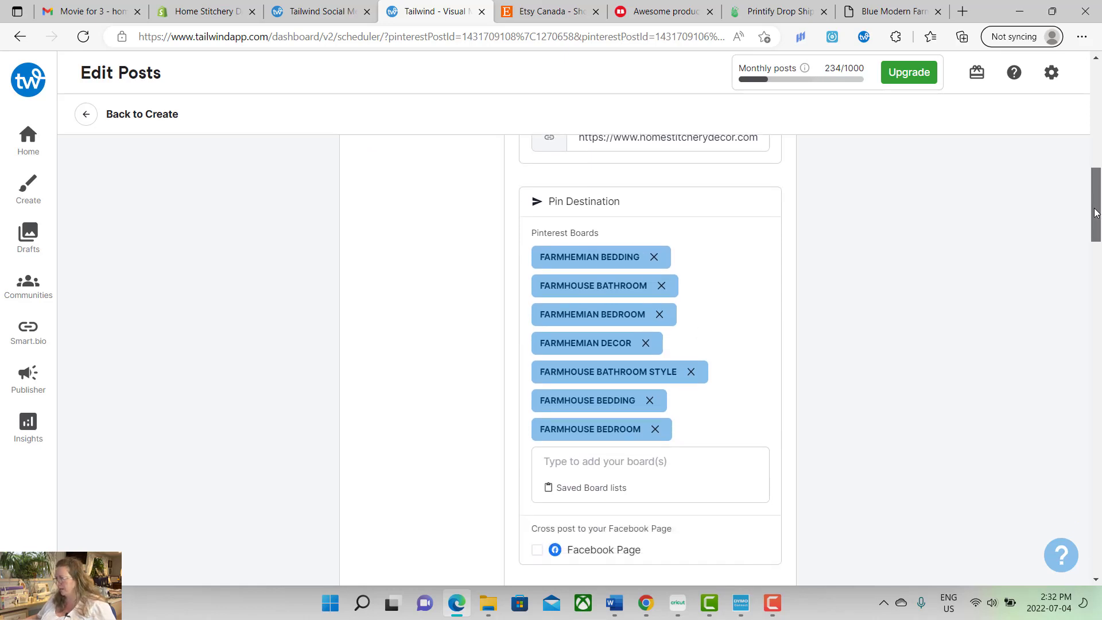
{"action": "left_click_drag", "start_coordinate": [1095, 212], "coordinate": [1089, 251]}
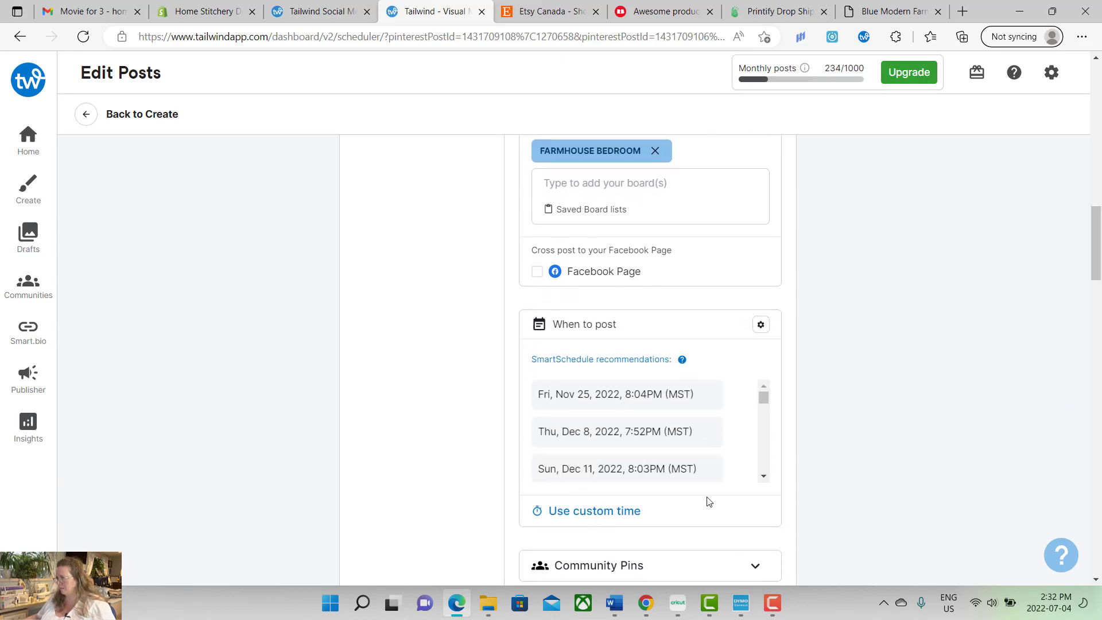
{"action": "left_click", "coordinate": [600, 512]}
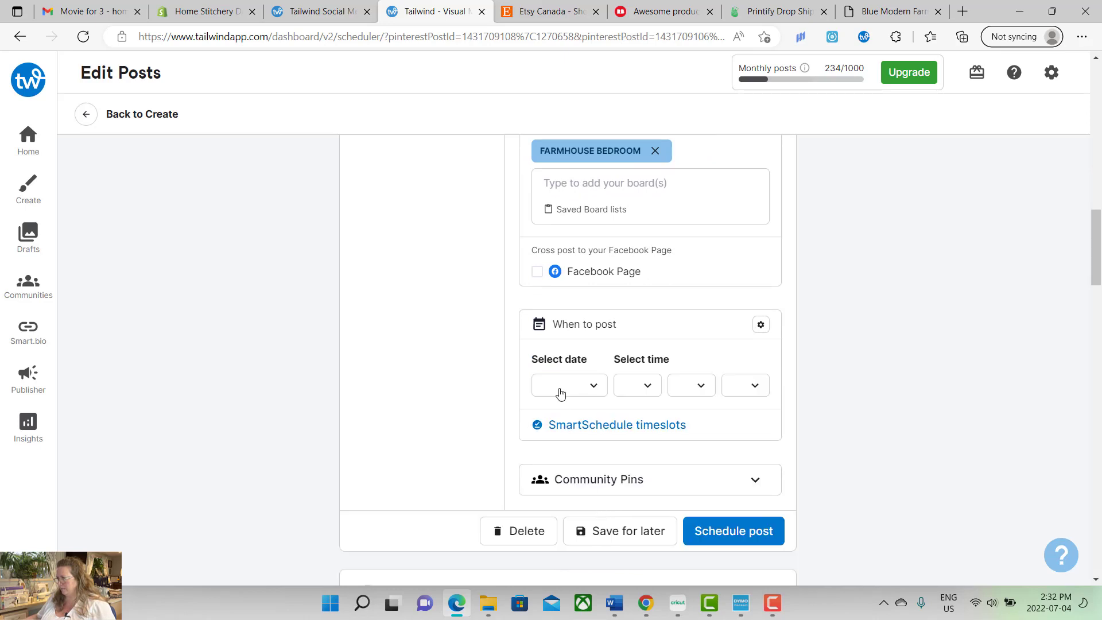
{"action": "left_click", "coordinate": [562, 388]}
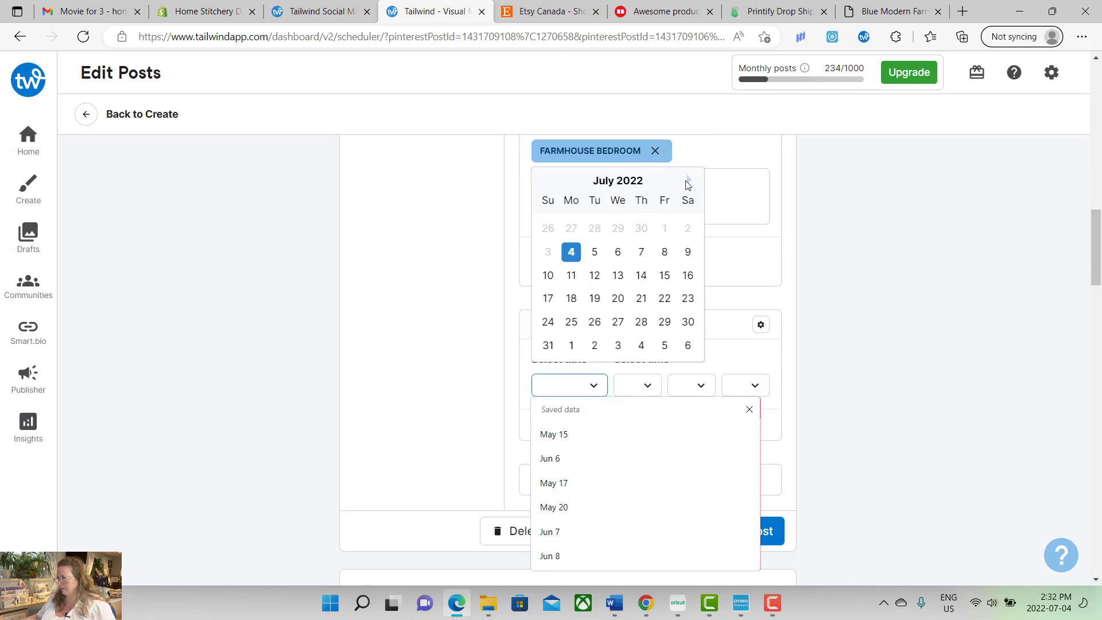
{"action": "left_click", "coordinate": [688, 182]}
{"action": "left_click", "coordinate": [688, 181]}
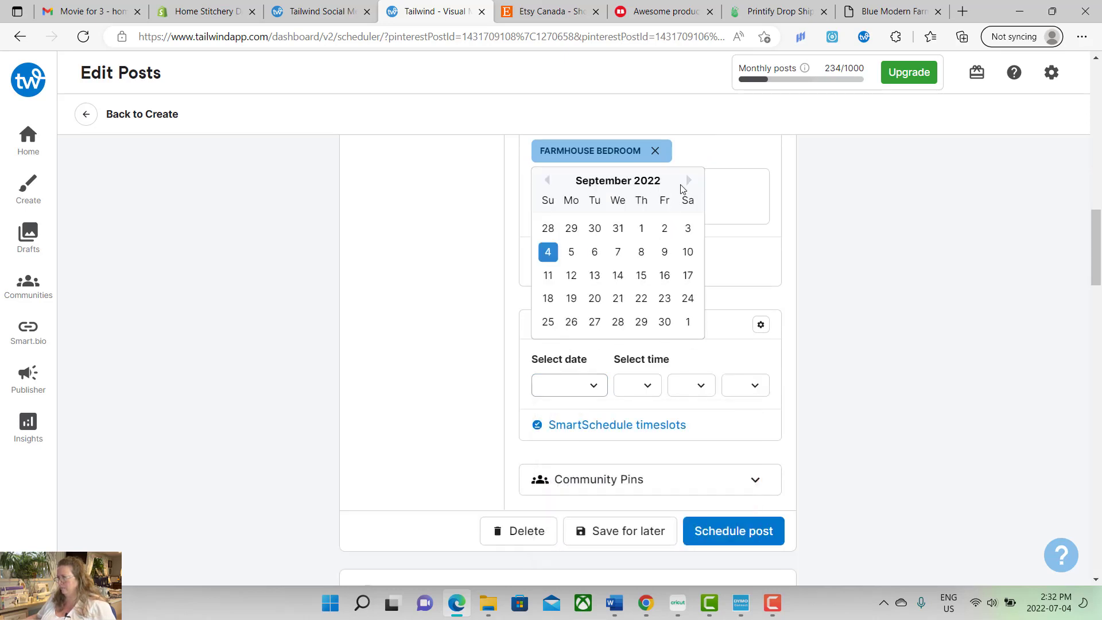
{"action": "left_click", "coordinate": [544, 257]}
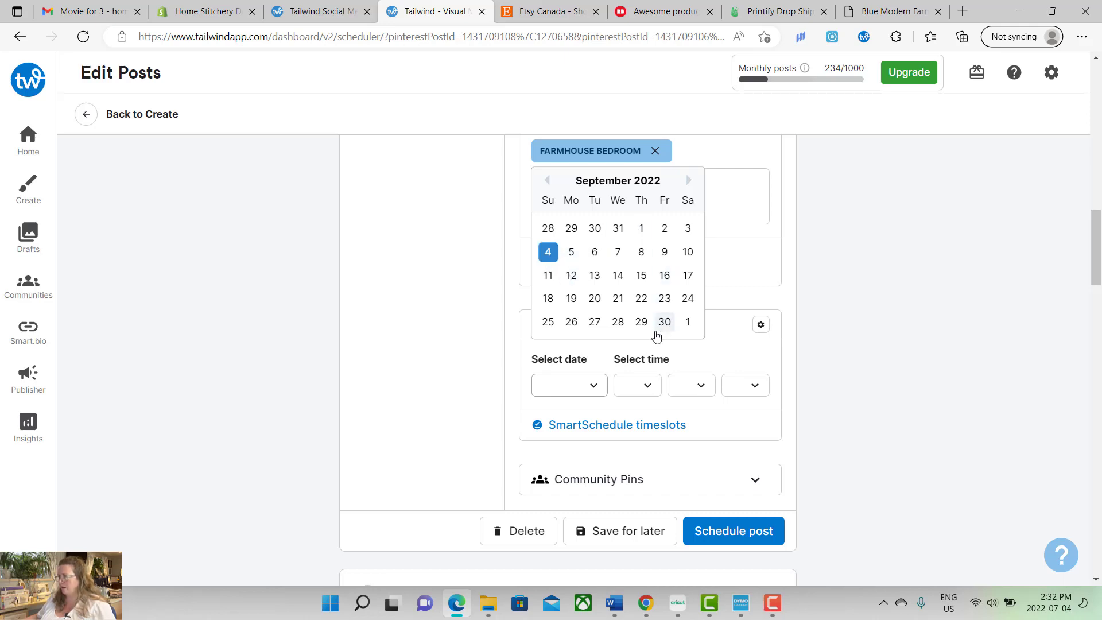
{"action": "left_click", "coordinate": [571, 322]}
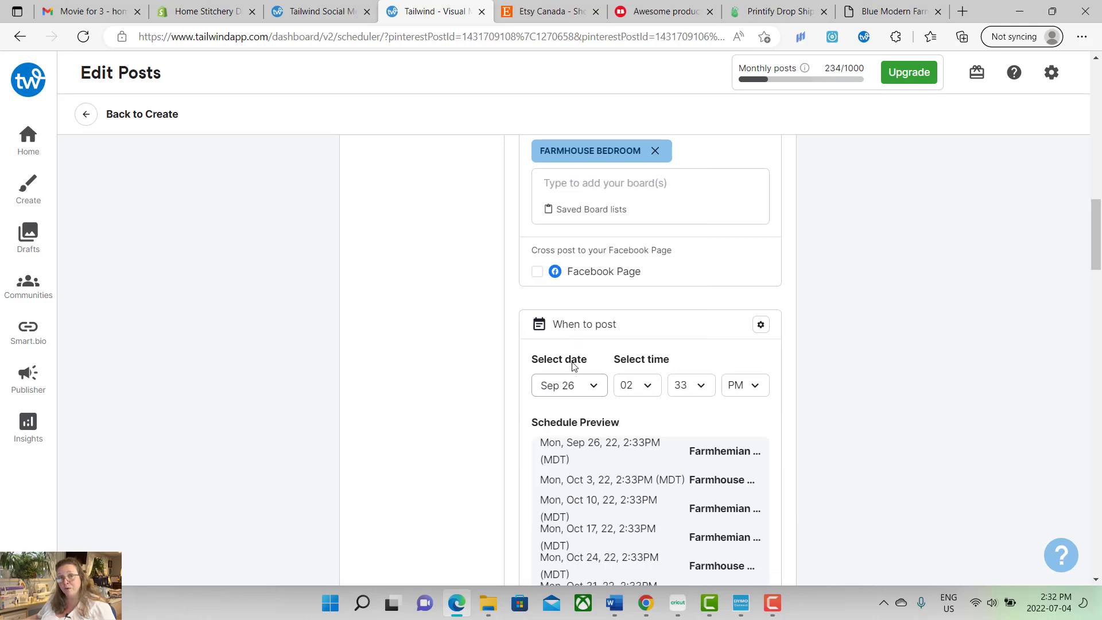
{"action": "scroll", "coordinate": [1097, 246], "scroll_direction": "down", "scroll_amount": 3}
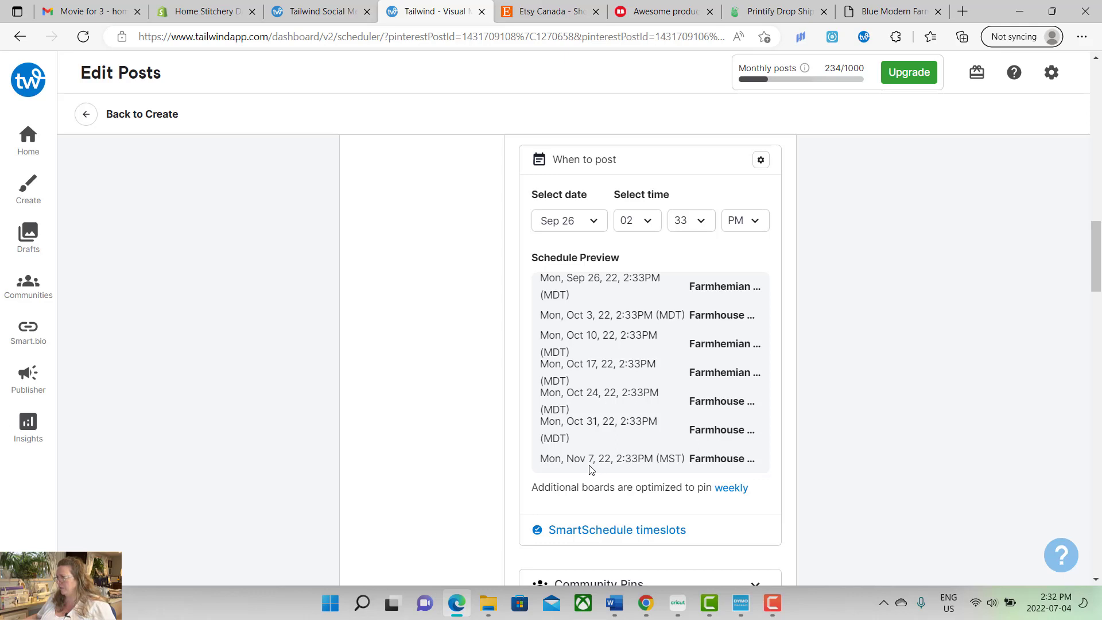
{"action": "scroll", "coordinate": [1096, 307], "scroll_direction": "down", "scroll_amount": 3}
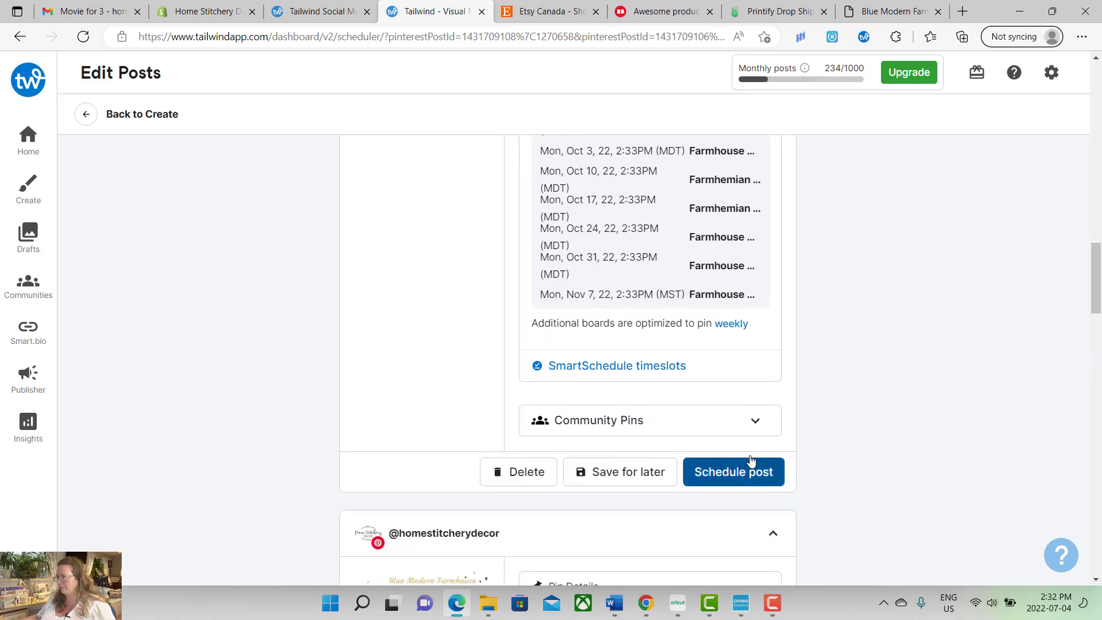
- Cross post the third pin to the Home Stitchery Decor Facebook page with the copied text pasted as its description
{"action": "scroll", "coordinate": [601, 383], "scroll_direction": "up", "scroll_amount": 7}
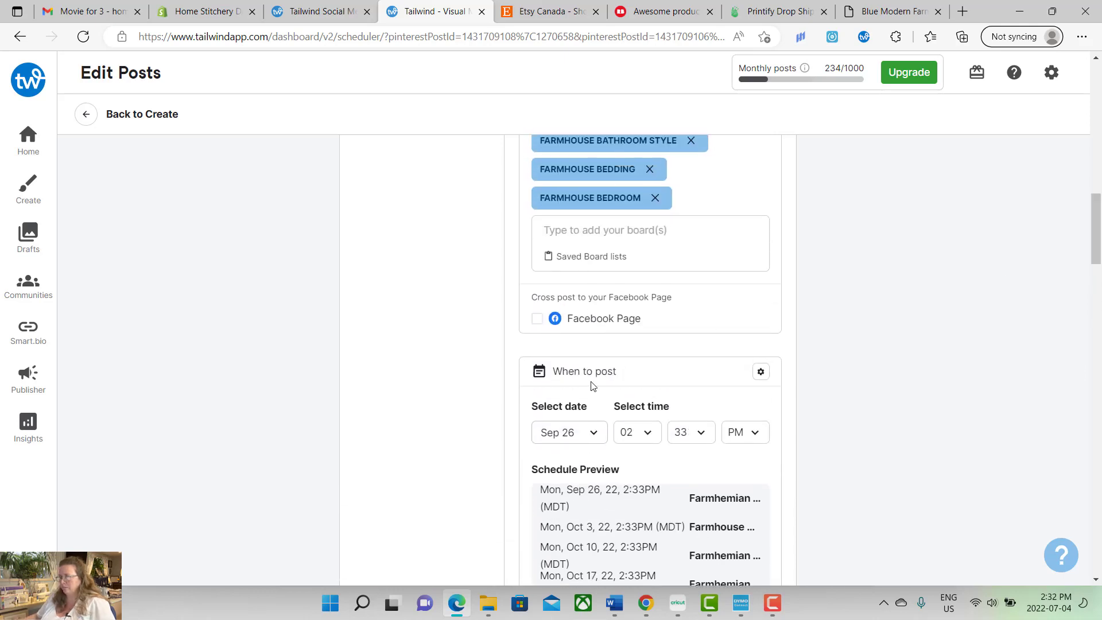
{"action": "left_click", "coordinate": [538, 318]}
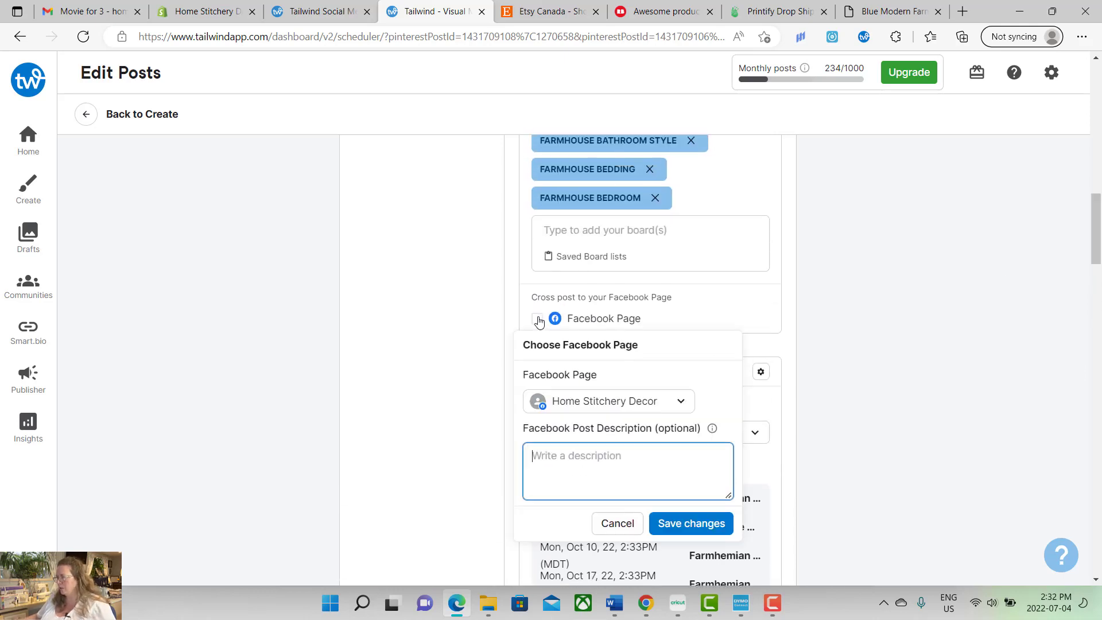
{"action": "right_click", "coordinate": [597, 459]}
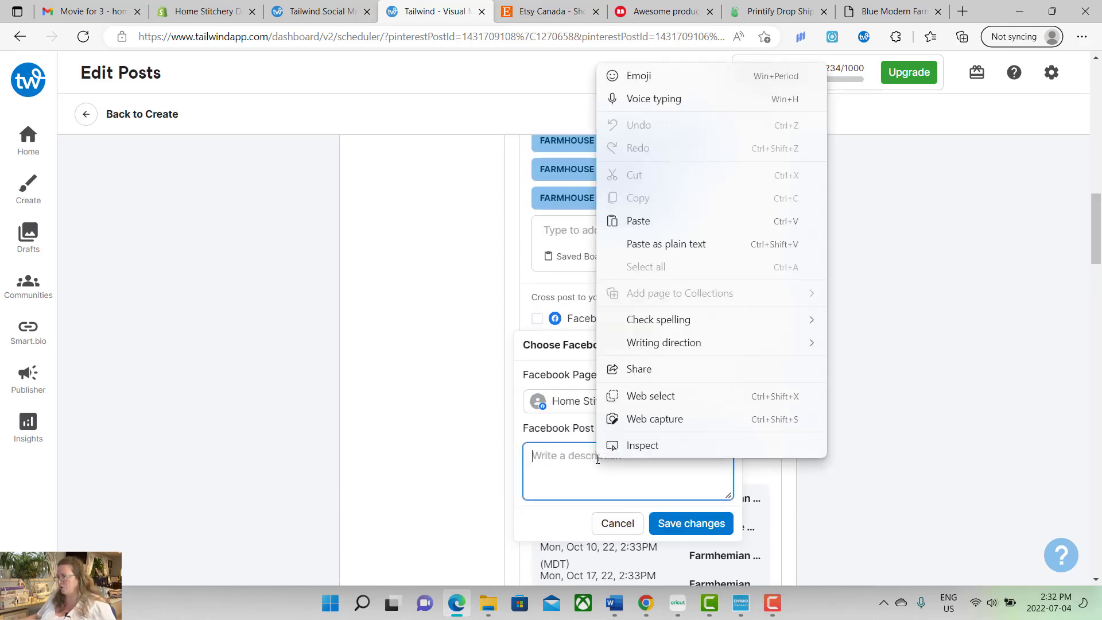
{"action": "left_click", "coordinate": [679, 228]}
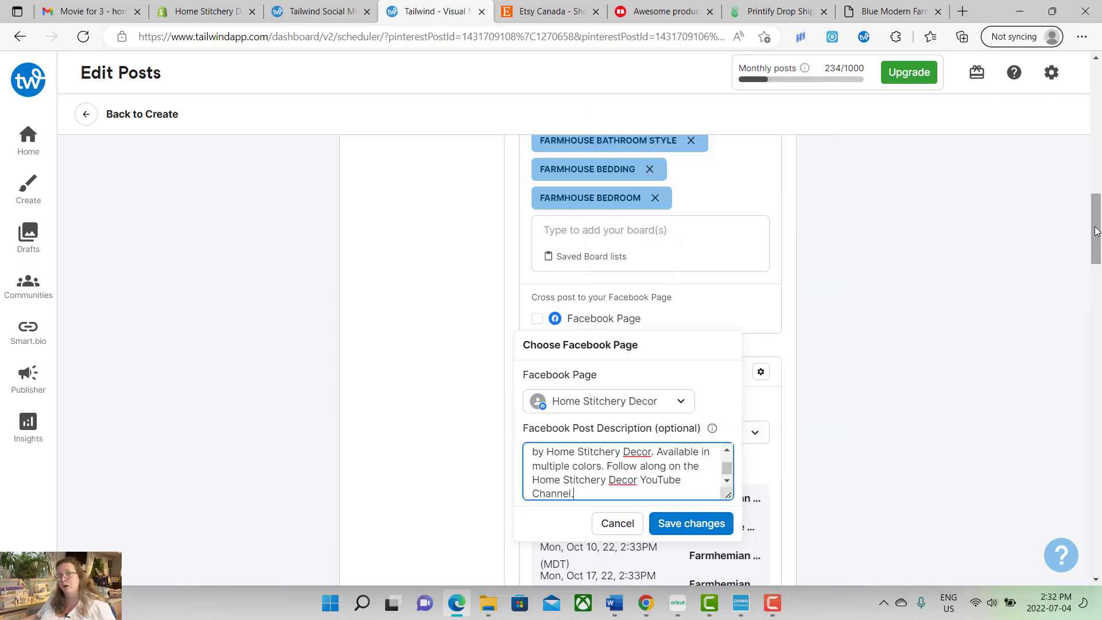
{"action": "scroll", "coordinate": [920, 384], "scroll_direction": "down", "scroll_amount": 5}
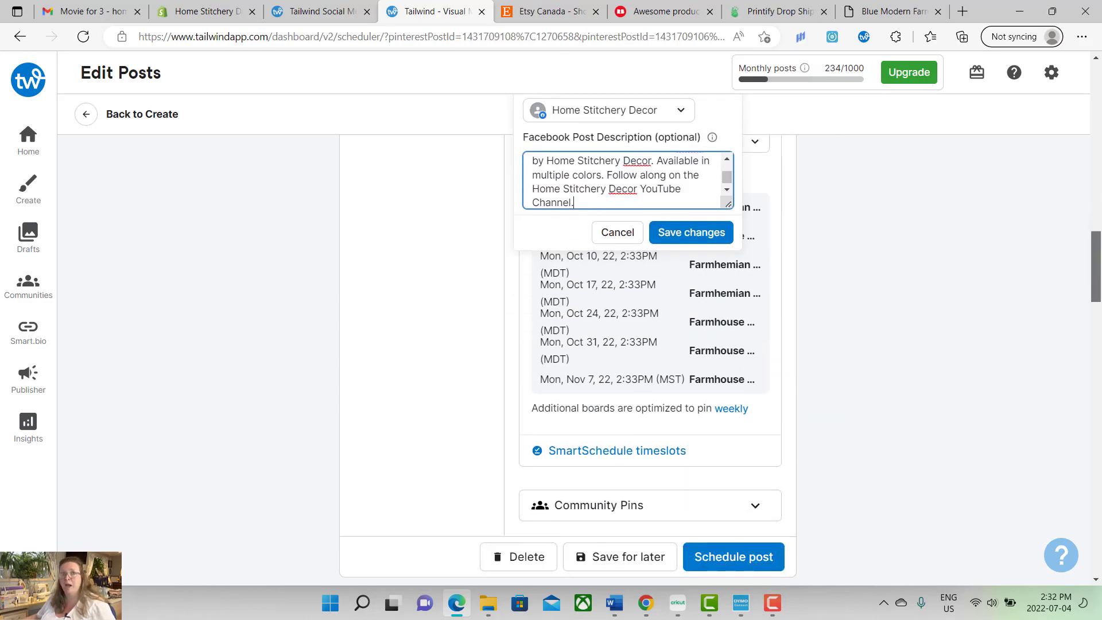
{"action": "left_click", "coordinate": [690, 235]}
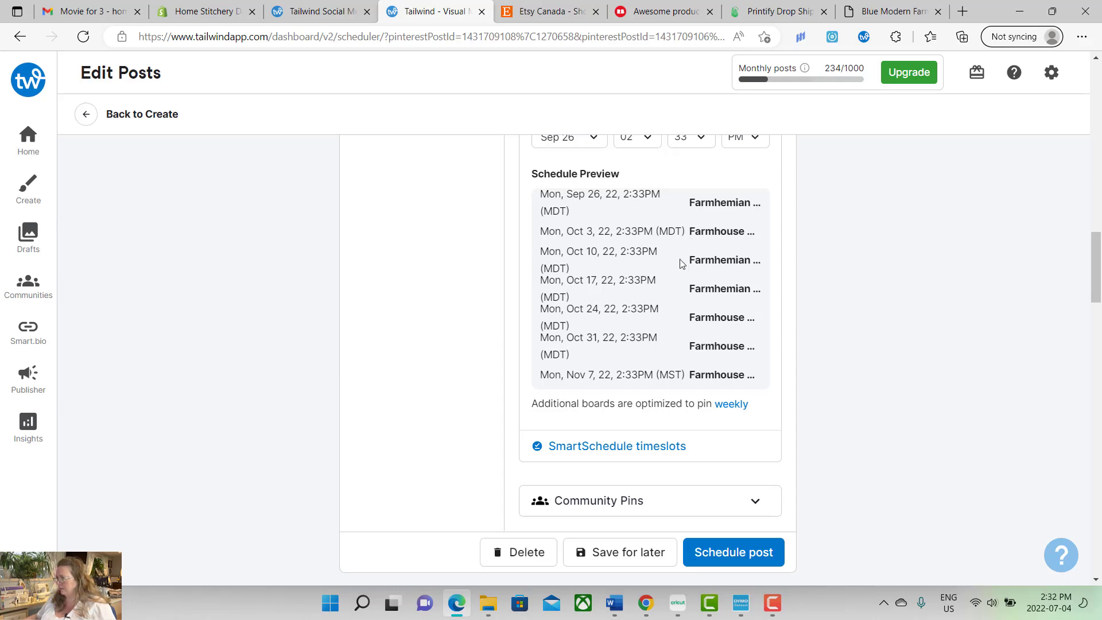
- Schedule the third pin's post and add the Farmhouse Bed and Bath board list as the fourth pin's Pinterest destination
{"action": "left_click", "coordinate": [746, 552]}
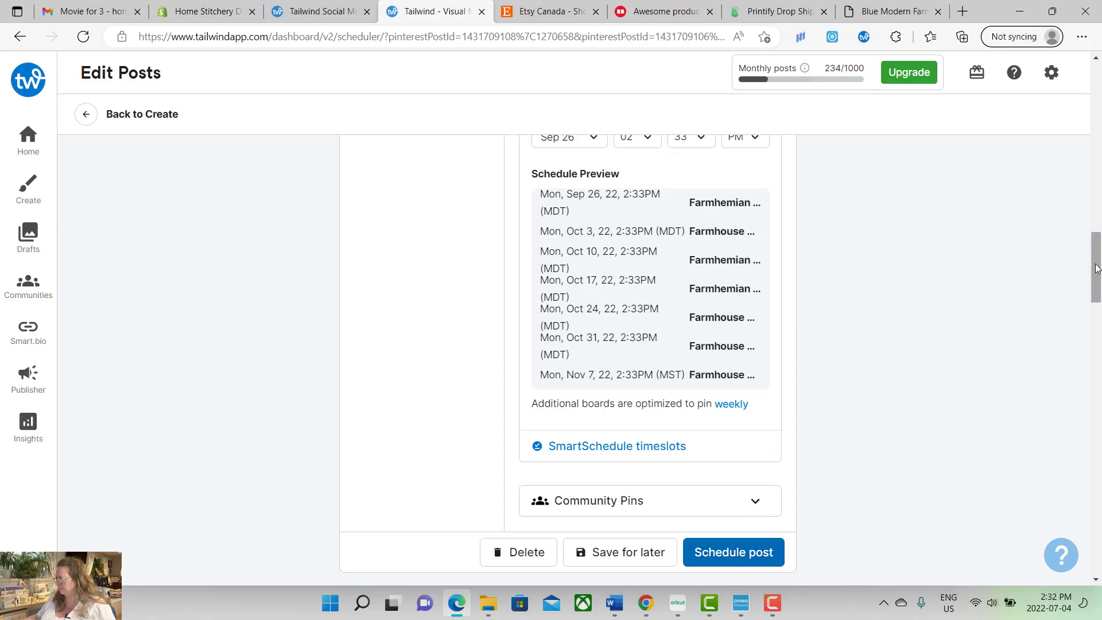
{"action": "scroll", "coordinate": [1098, 267], "scroll_direction": "down", "scroll_amount": 1}
{"action": "left_click_drag", "start_coordinate": [1098, 267], "coordinate": [1101, 327]}
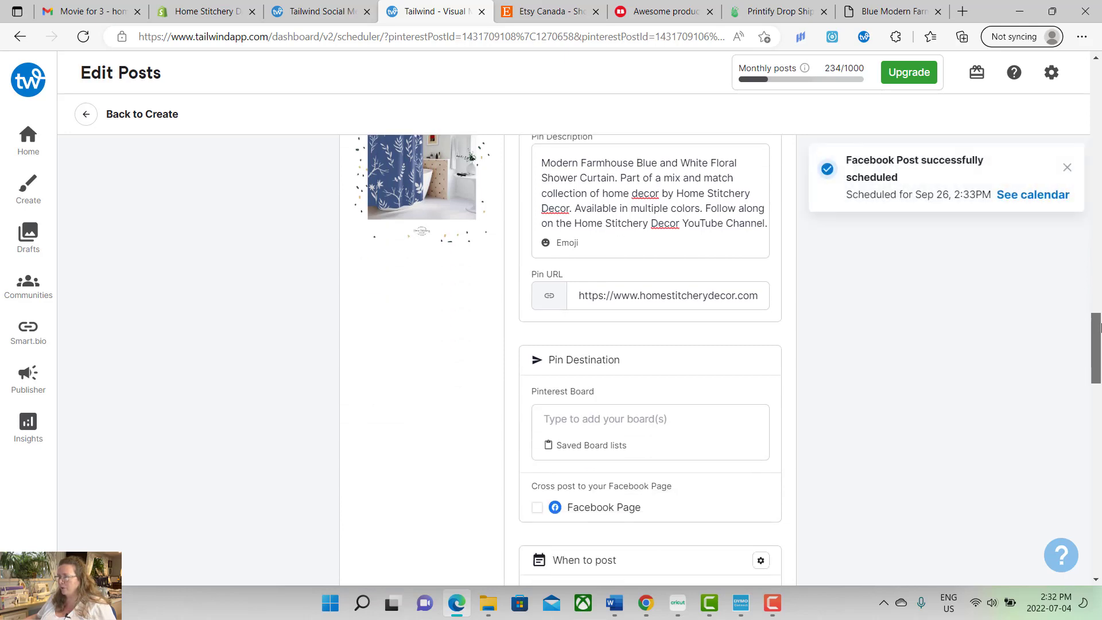
{"action": "left_click", "coordinate": [576, 419]}
{"action": "left_click_drag", "start_coordinate": [1096, 280], "coordinate": [1097, 312]}
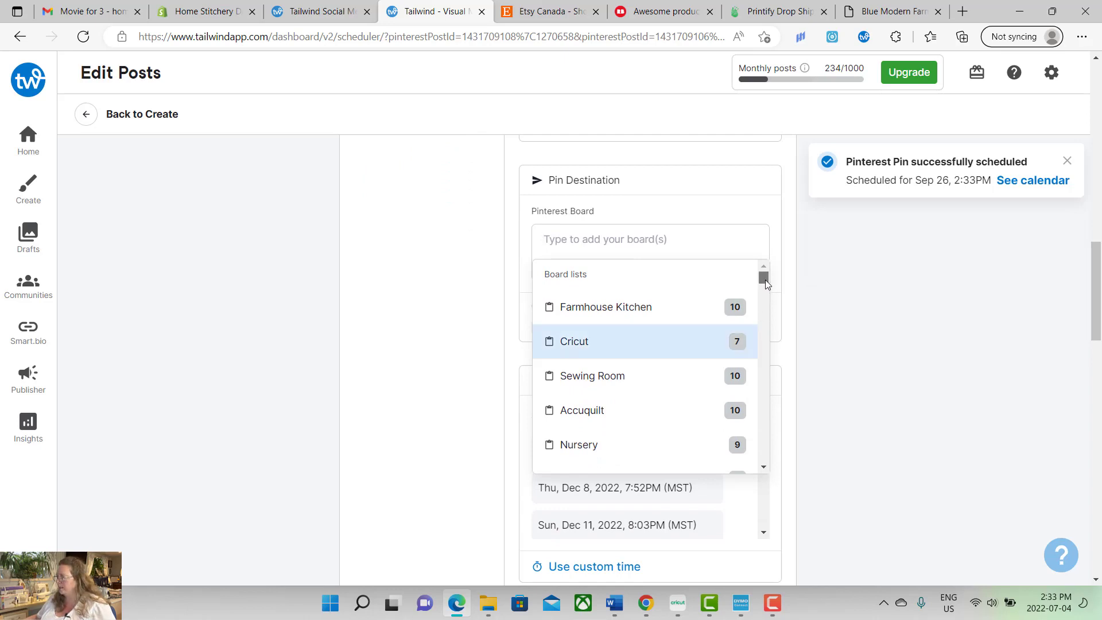
{"action": "left_click_drag", "start_coordinate": [766, 280], "coordinate": [765, 285]}
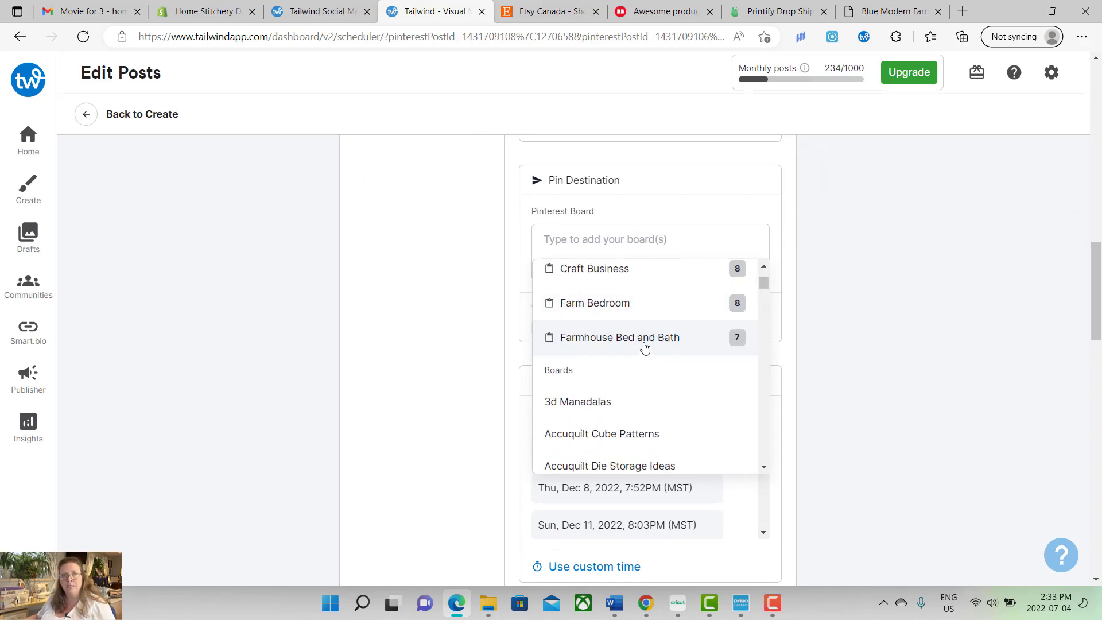
{"action": "left_click", "coordinate": [644, 342]}
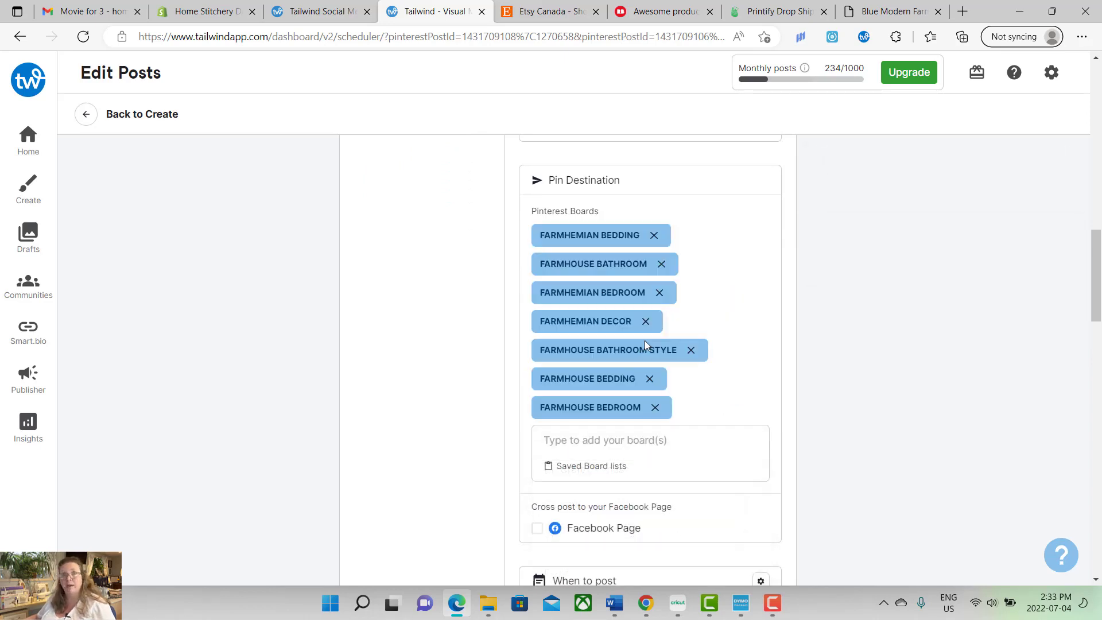
- Choose the SmartSchedule slot Fri, Nov 25, 2022, 8:04PM for the fourth pin and schedule its post
{"action": "left_click_drag", "start_coordinate": [1097, 303], "coordinate": [1098, 359]}
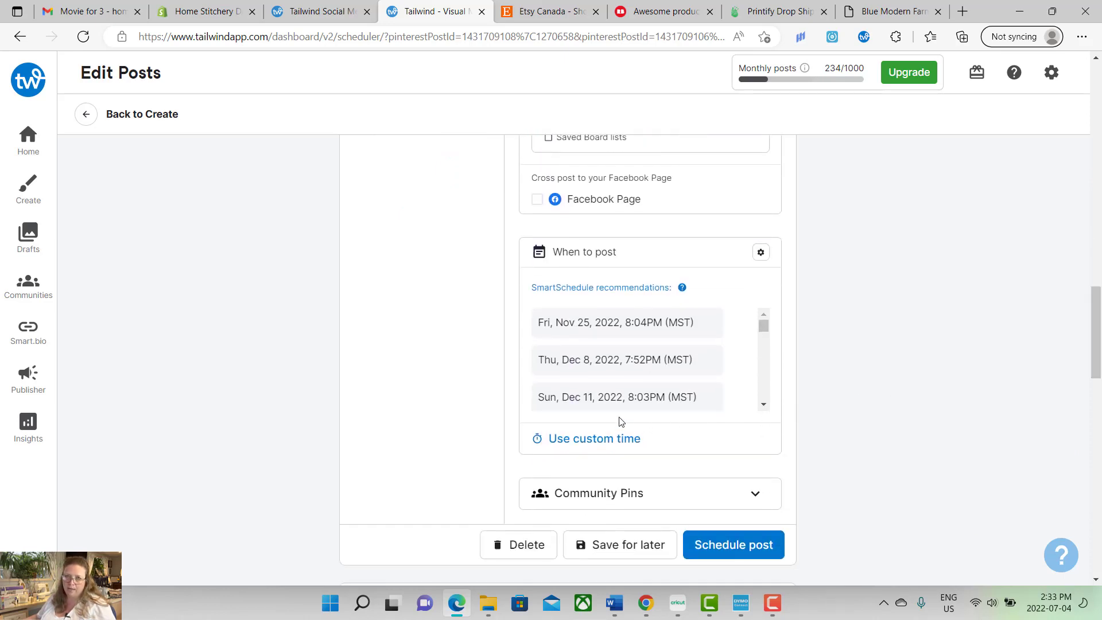
{"action": "left_click", "coordinate": [554, 328]}
{"action": "scroll", "coordinate": [1097, 283], "scroll_direction": "down", "scroll_amount": 8}
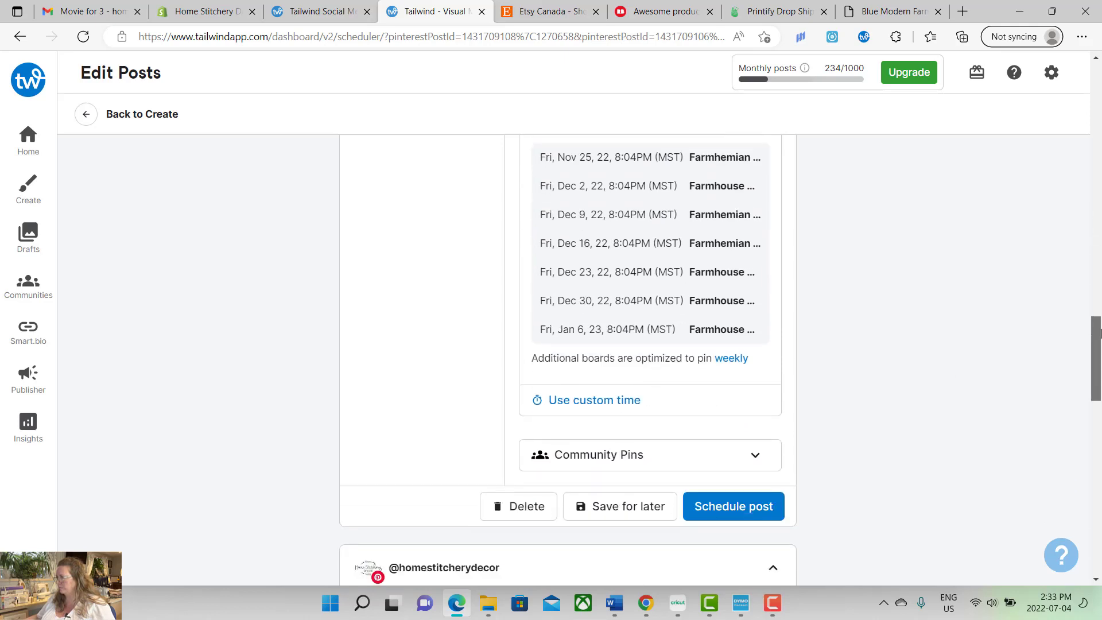
{"action": "left_click", "coordinate": [716, 374]}
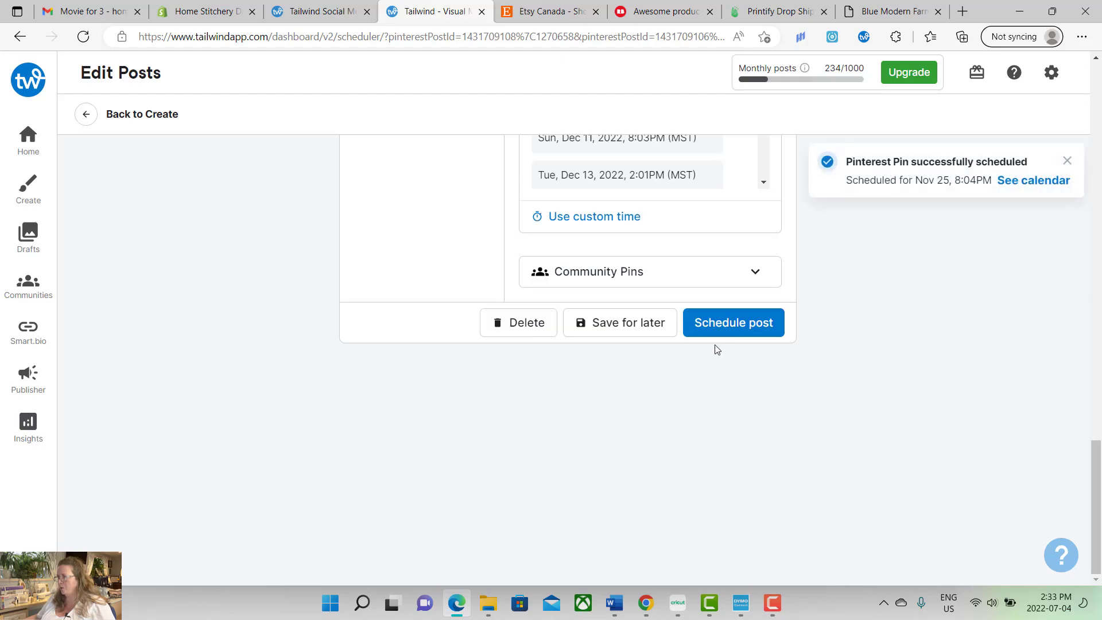
- Add the Farmhouse Bed and Bath board list as the fifth pin's destination and switch that pin to a custom posting time
{"action": "left_click_drag", "start_coordinate": [1097, 479], "coordinate": [1079, 353]}
{"action": "left_click", "coordinate": [611, 374]}
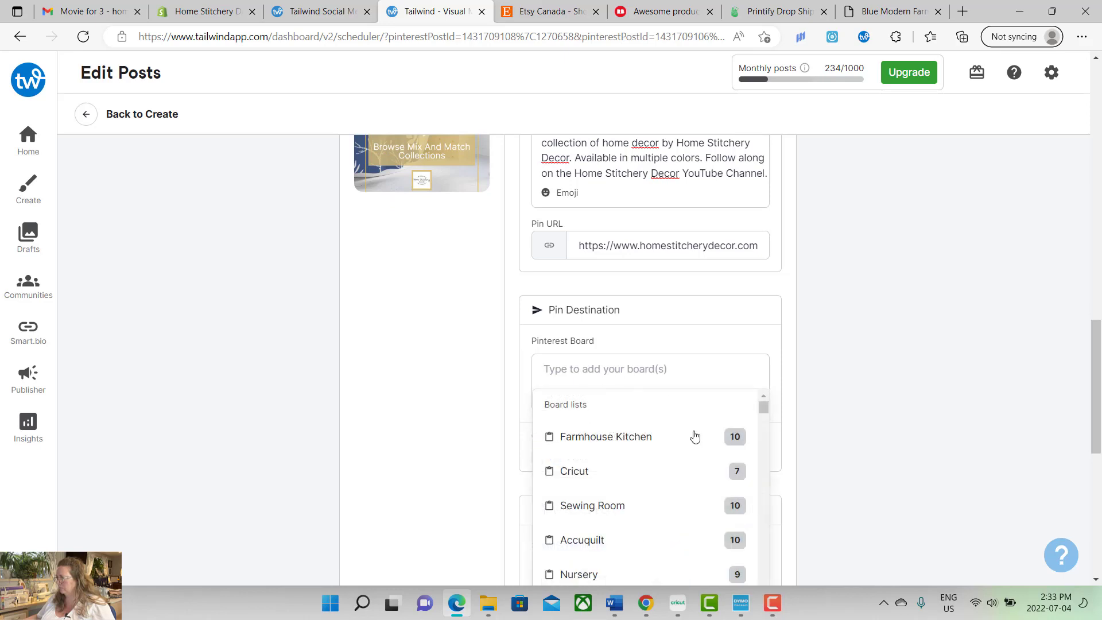
{"action": "scroll", "coordinate": [1101, 360], "scroll_direction": "down", "scroll_amount": 1}
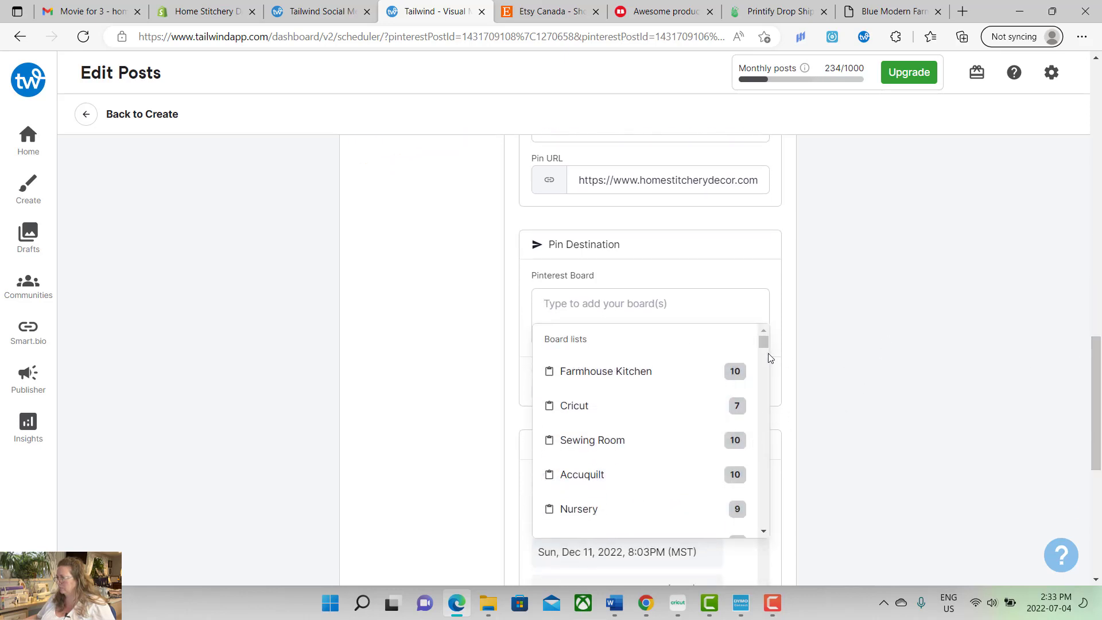
{"action": "left_click_drag", "start_coordinate": [763, 344], "coordinate": [766, 350]}
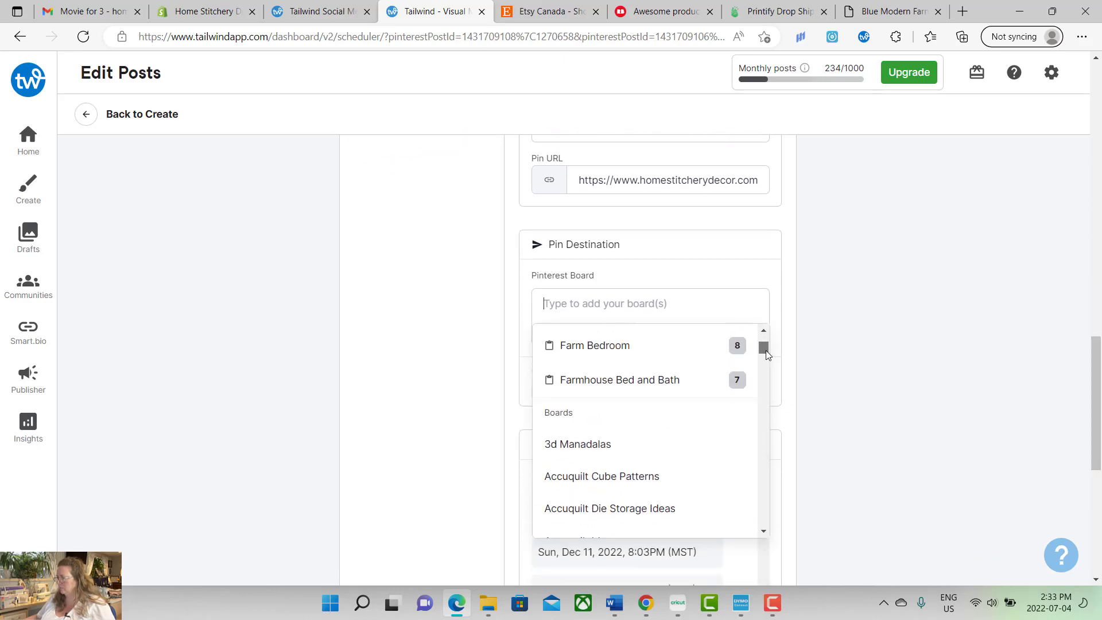
{"action": "left_click", "coordinate": [689, 383]}
{"action": "left_click_drag", "start_coordinate": [1098, 363], "coordinate": [1098, 428]}
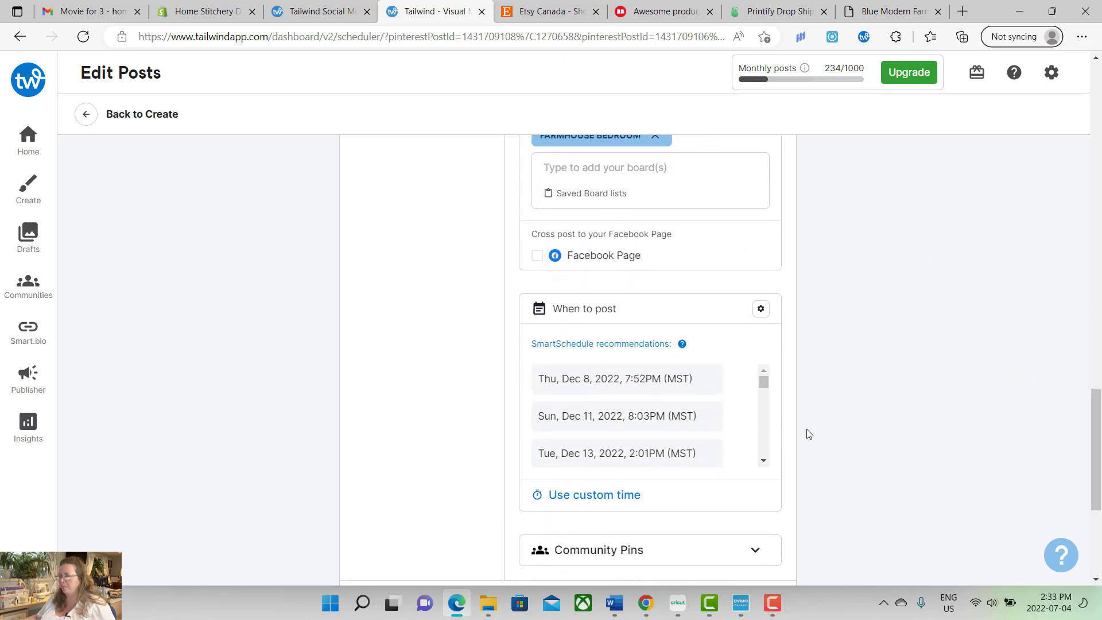
{"action": "left_click", "coordinate": [590, 496]}
{"action": "left_click", "coordinate": [566, 385]}
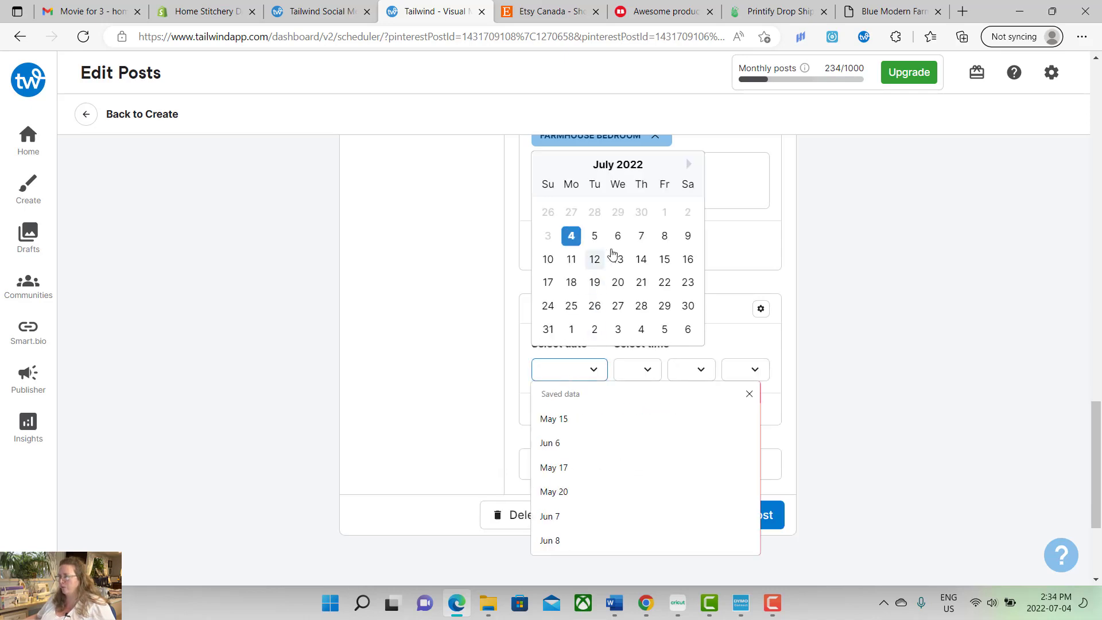
{"action": "left_click", "coordinate": [688, 166]}
{"action": "left_click", "coordinate": [689, 166]}
{"action": "left_click", "coordinate": [689, 167]}
{"action": "left_click", "coordinate": [689, 166]}
{"action": "left_click", "coordinate": [688, 167]}
{"action": "left_click", "coordinate": [689, 166]}
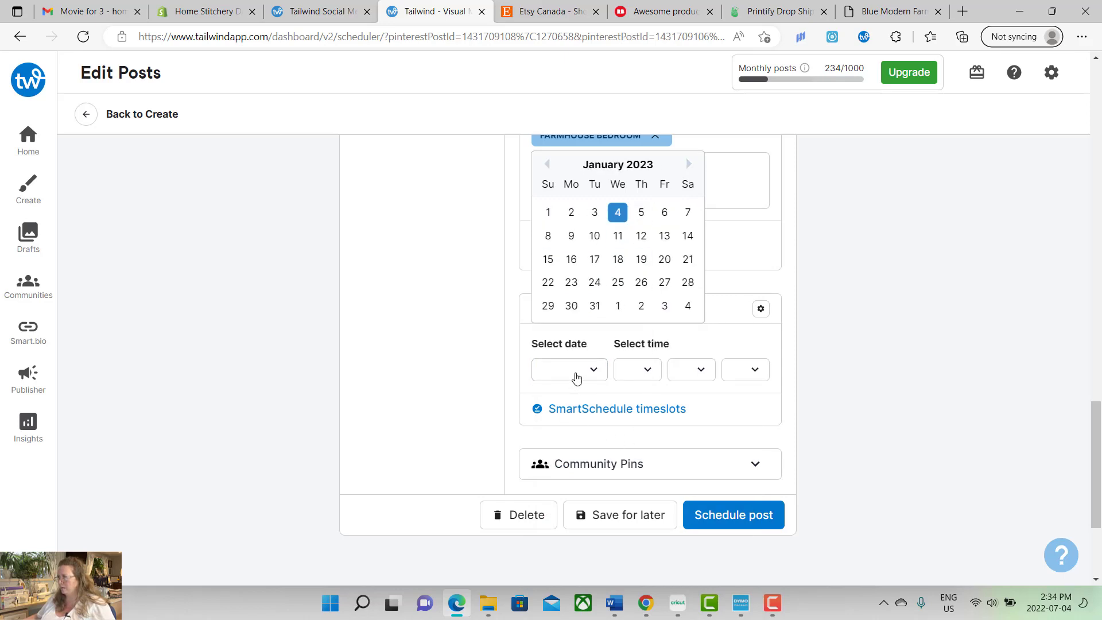
{"action": "left_click", "coordinate": [574, 379]}
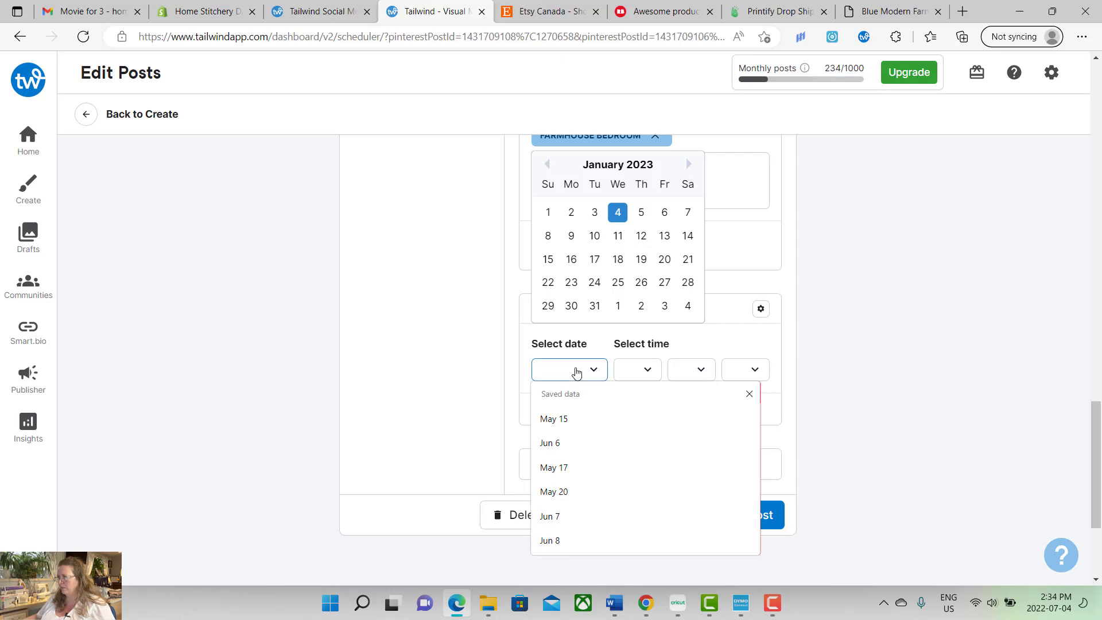
{"action": "left_click", "coordinate": [877, 427]}
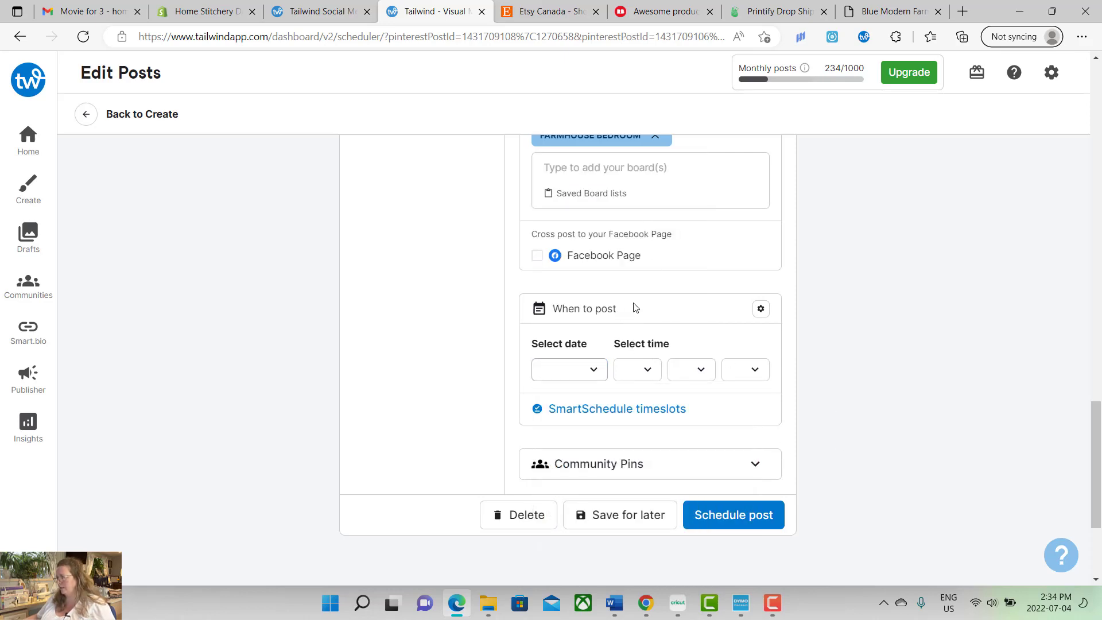
- Set the fifth pin's custom posting date to Jan 4, 2023 and schedule the post
{"action": "left_click", "coordinate": [582, 370]}
{"action": "left_click", "coordinate": [688, 164]}
{"action": "left_click", "coordinate": [689, 164]}
{"action": "left_click", "coordinate": [689, 164]}
{"action": "left_click", "coordinate": [689, 164]}
{"action": "left_click", "coordinate": [688, 164]}
{"action": "left_click", "coordinate": [689, 164]}
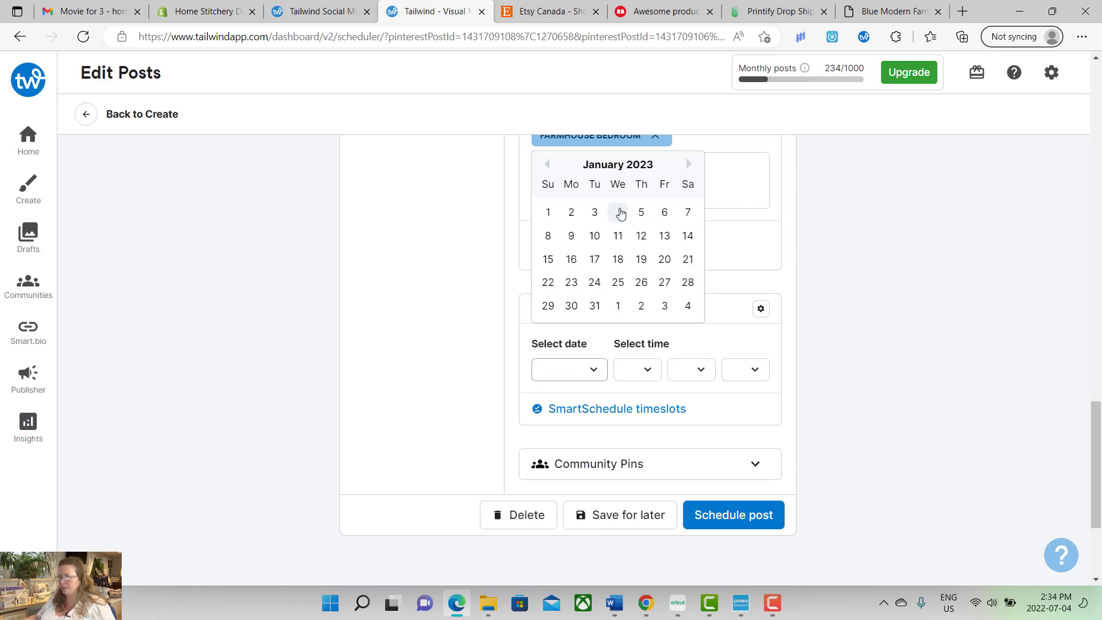
{"action": "left_click", "coordinate": [621, 213]}
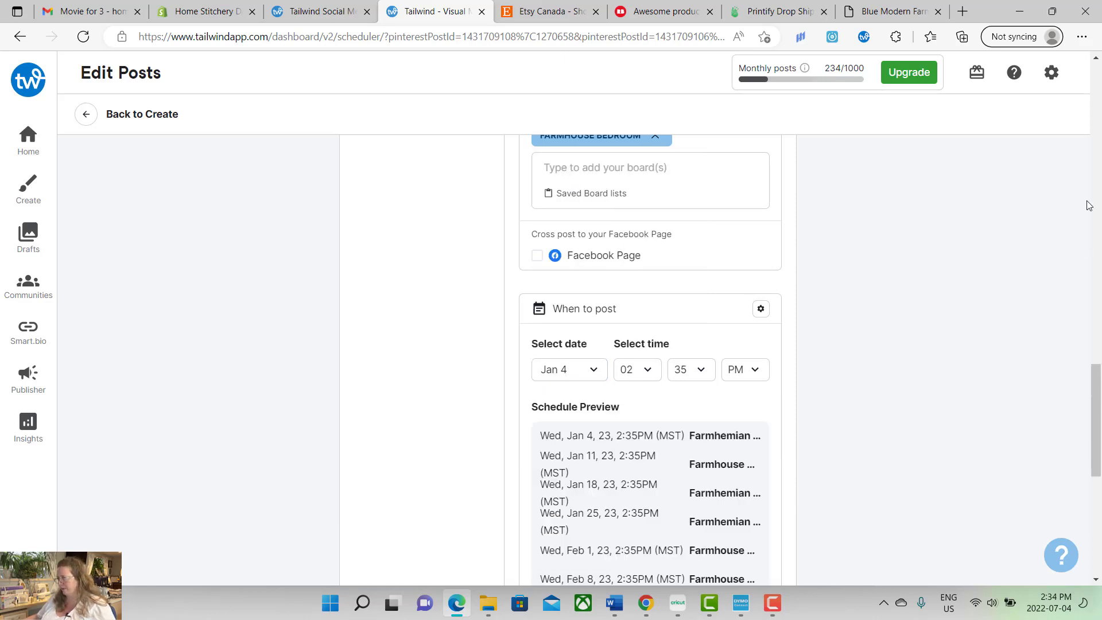
{"action": "scroll", "coordinate": [1096, 369], "scroll_direction": "down", "scroll_amount": 3}
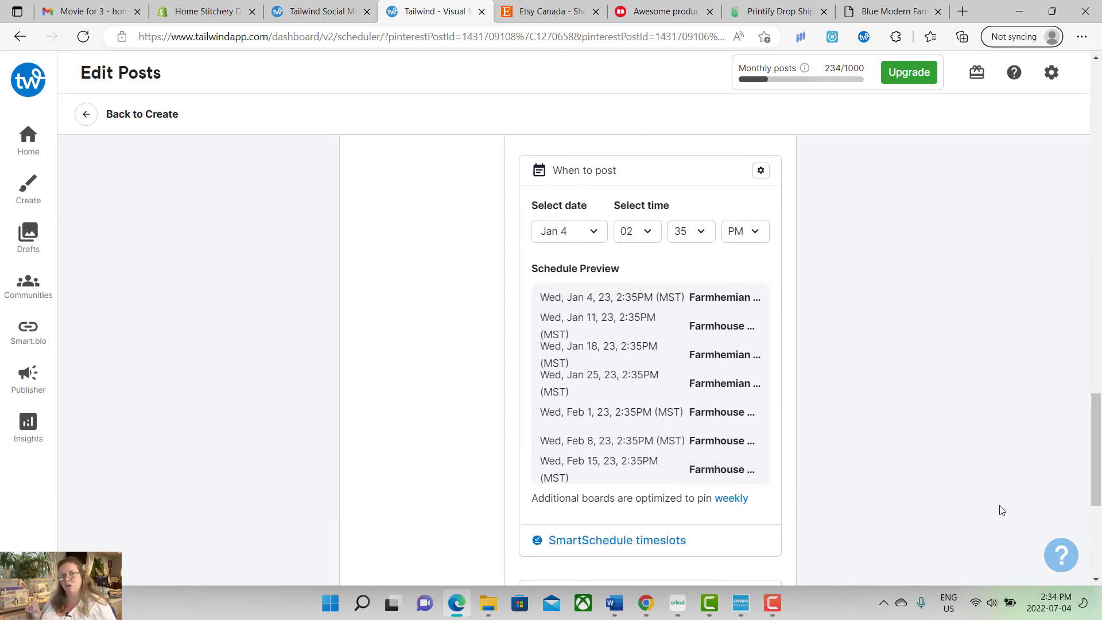
{"action": "scroll", "coordinate": [861, 459], "scroll_direction": "down", "scroll_amount": 5}
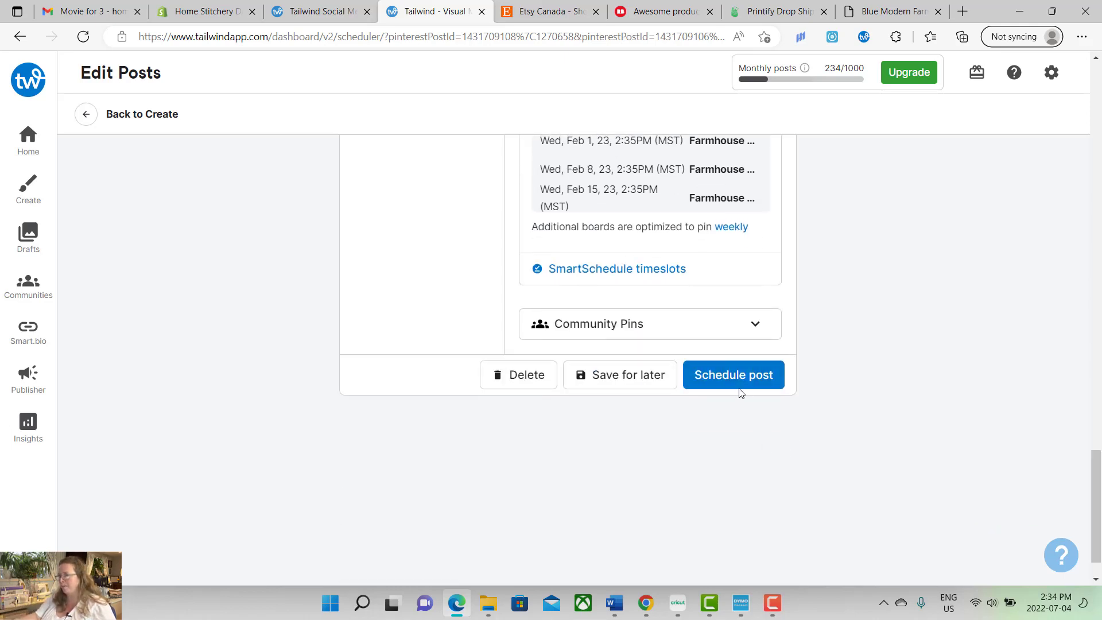
{"action": "left_click", "coordinate": [735, 384]}
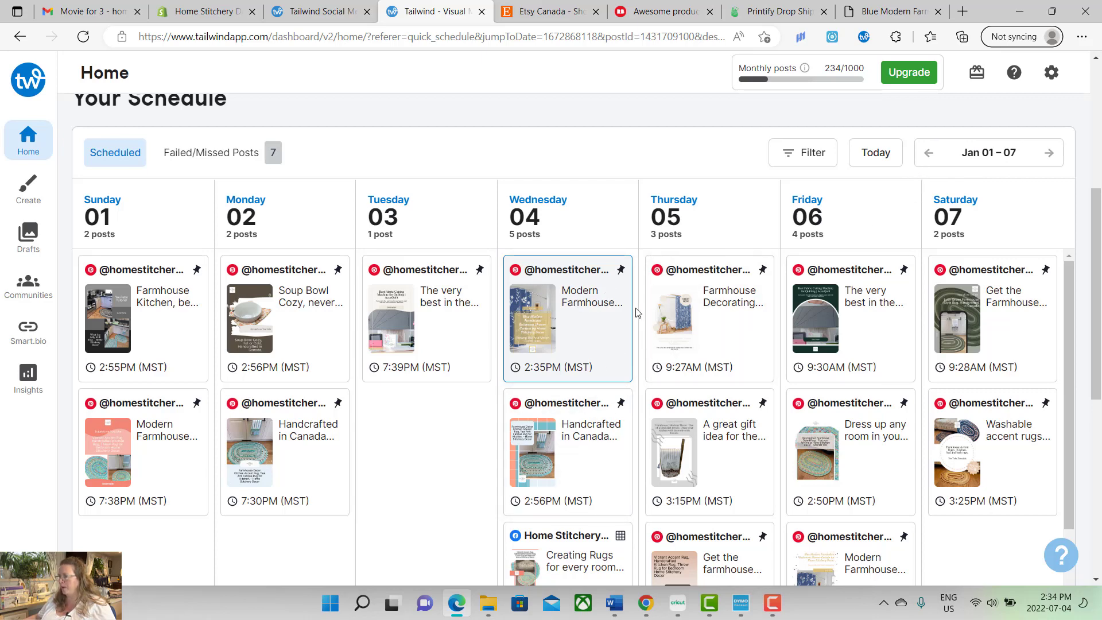
- Look through the scheduled posts for the weeks of Jan 08–14 and Jan 15–21
{"action": "mouse_move", "coordinate": [1099, 274]}
{"action": "left_mouse_down"}
{"action": "mouse_move", "coordinate": [1099, 305]}
{"action": "mouse_move", "coordinate": [1099, 261]}
{"action": "left_mouse_up"}
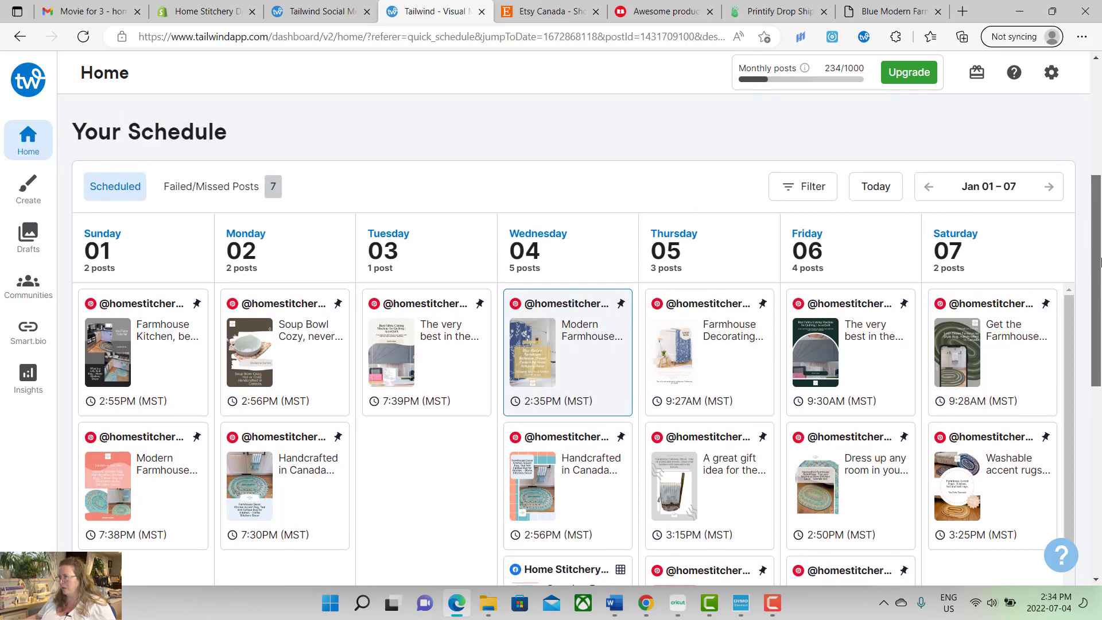
{"action": "left_click", "coordinate": [1049, 188]}
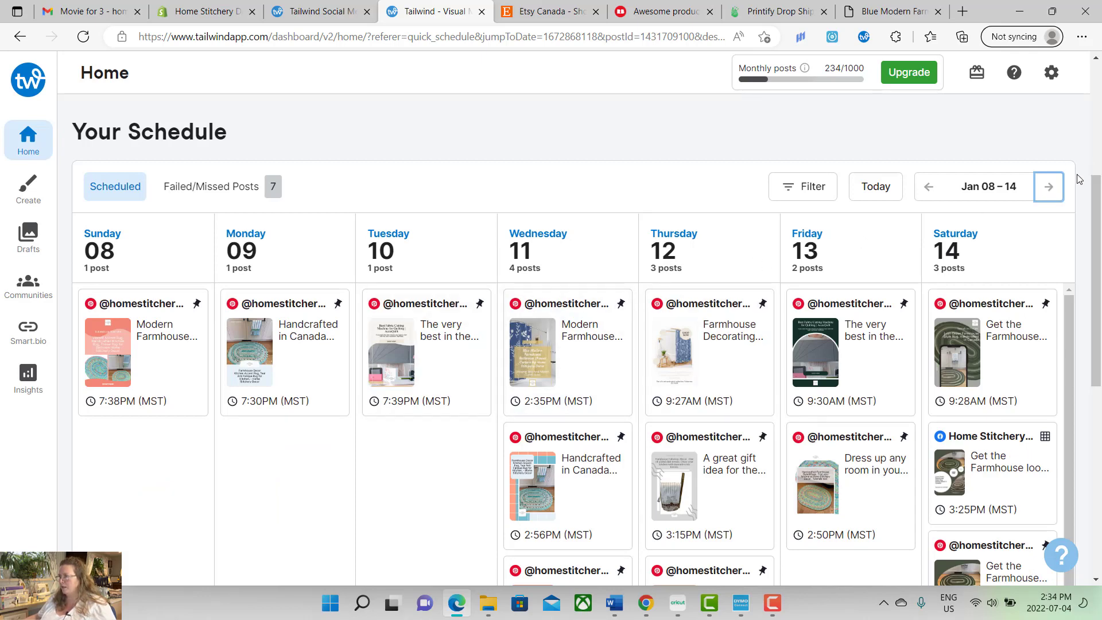
{"action": "left_click", "coordinate": [1050, 192]}
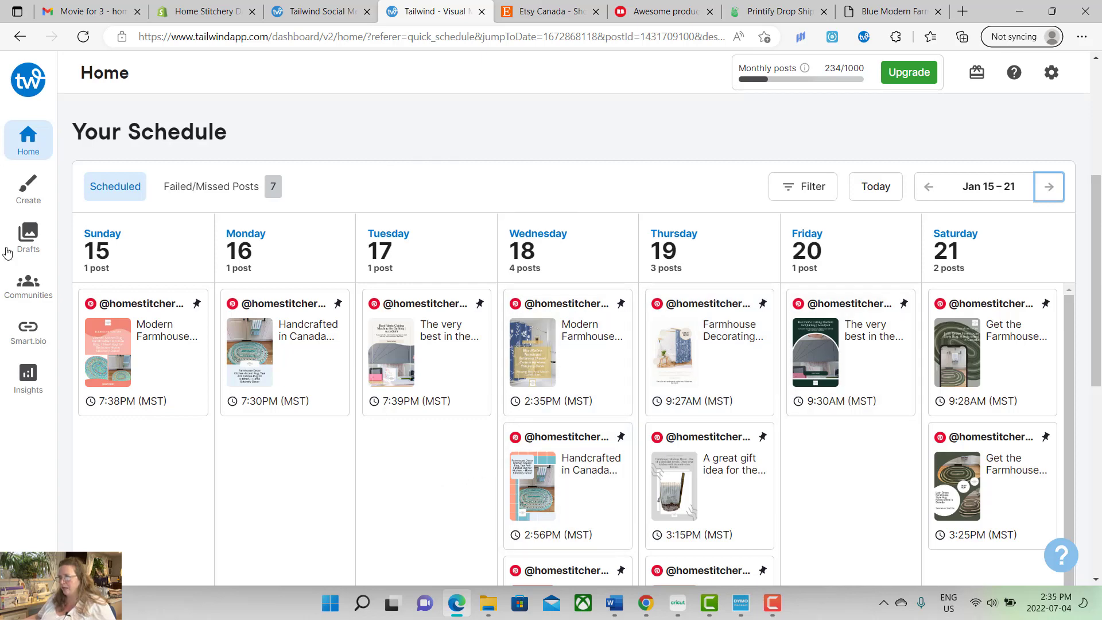
- Reopen the pin design gallery and bring up the Texas Style catalogue collection on the Home Stitchery Decor website
{"action": "left_click", "coordinate": [24, 196]}
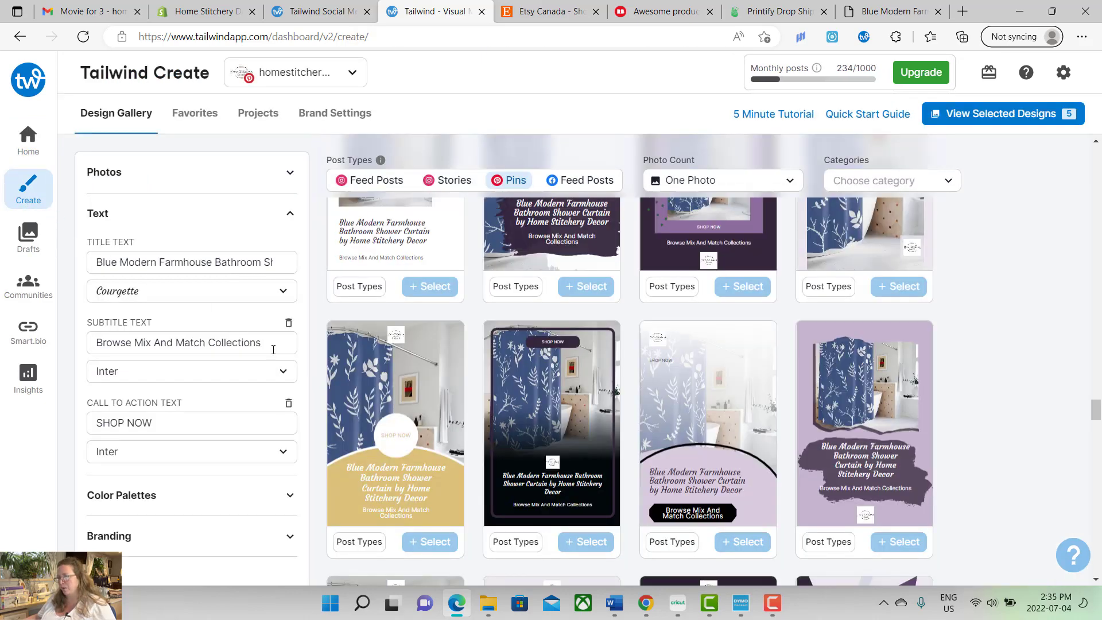
{"action": "mouse_move", "coordinate": [1097, 407]}
{"action": "left_mouse_down"}
{"action": "mouse_move", "coordinate": [1097, 420]}
{"action": "mouse_move", "coordinate": [1098, 402]}
{"action": "left_mouse_up"}
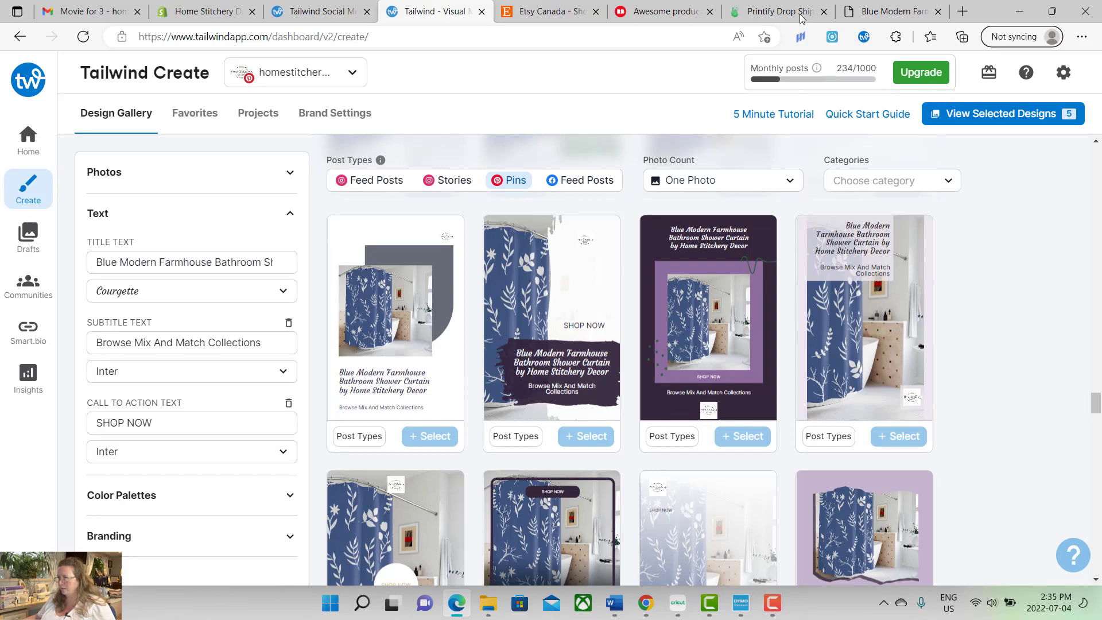
{"action": "left_click", "coordinate": [877, 13]}
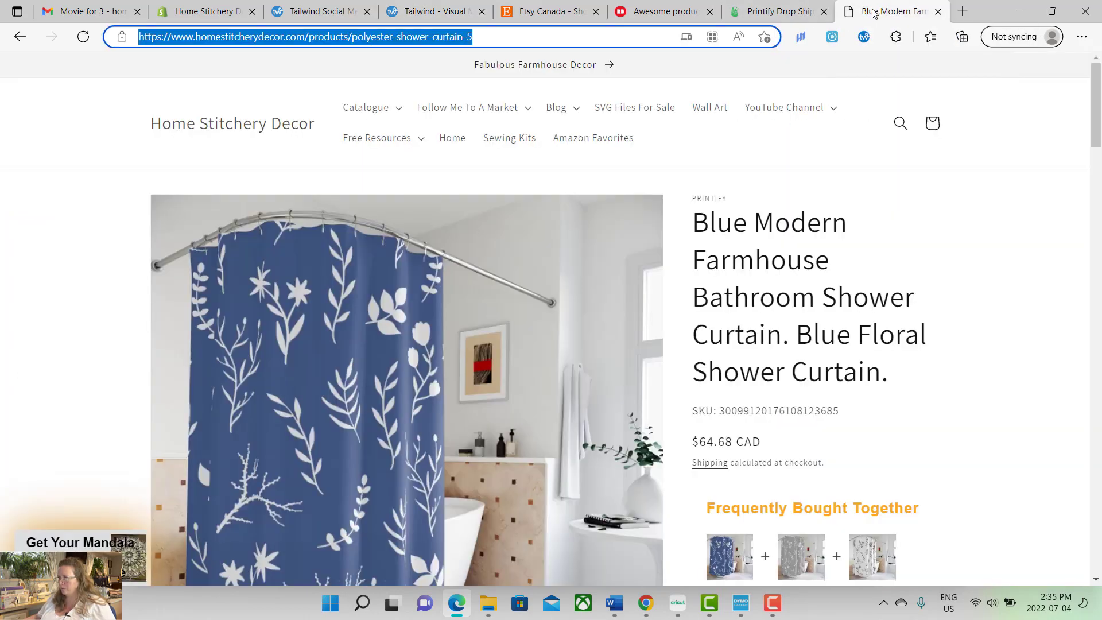
{"action": "left_click", "coordinate": [369, 109]}
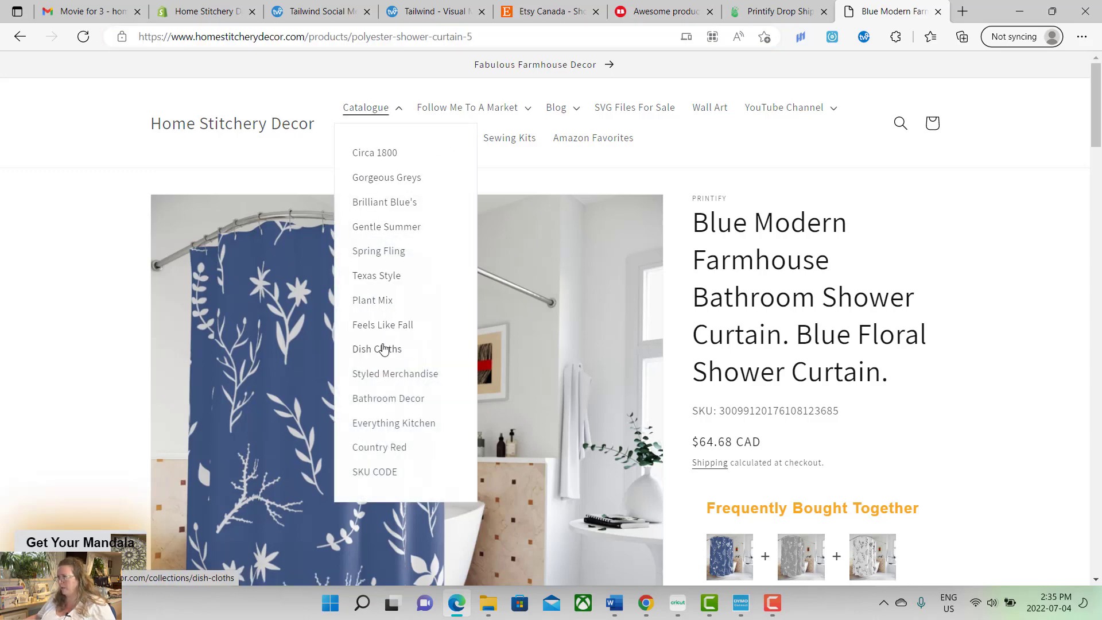
{"action": "left_click", "coordinate": [387, 278]}
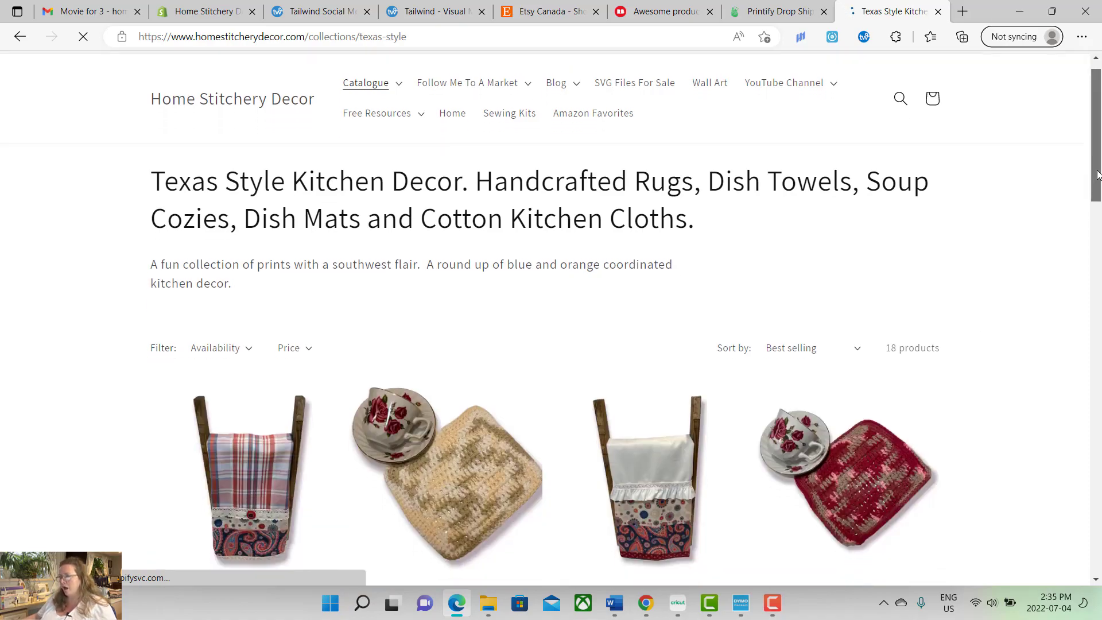
{"action": "scroll", "coordinate": [1095, 163], "scroll_direction": "down", "scroll_amount": 5}
{"action": "scroll", "coordinate": [1090, 155], "scroll_direction": "up", "scroll_amount": 5}
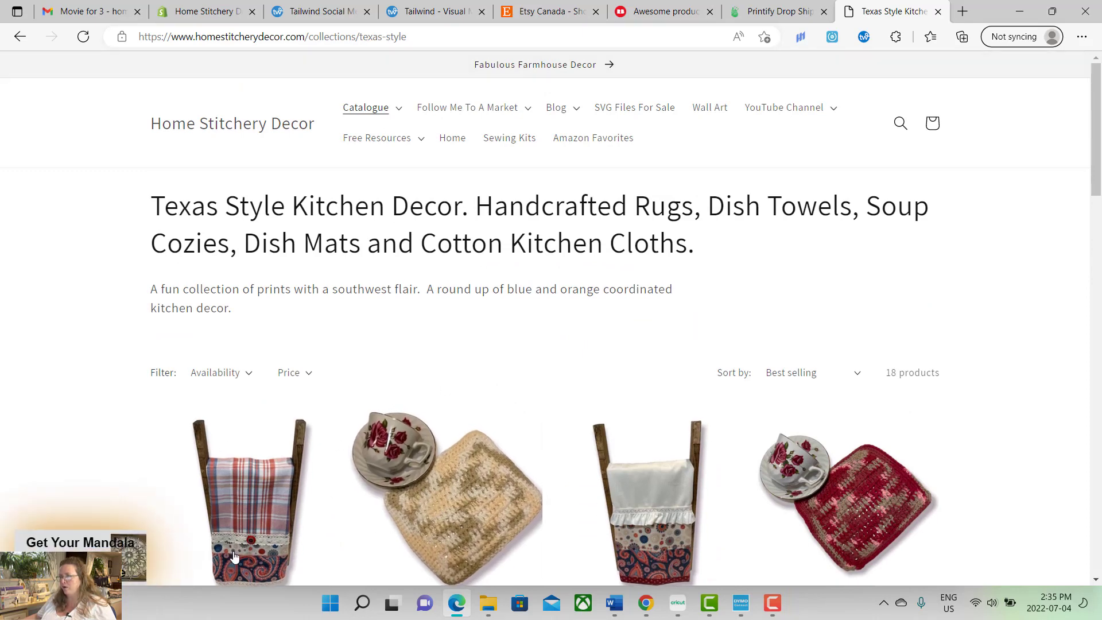
- Copy the web address of the Texas Style collection page
{"action": "left_click", "coordinate": [416, 38]}
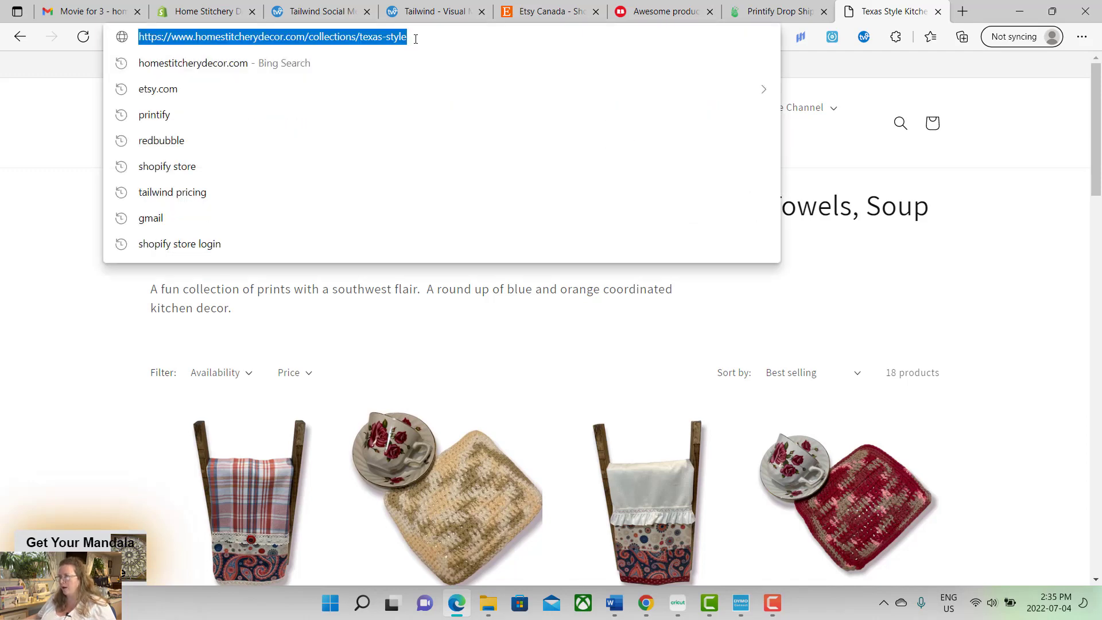
{"action": "right_click", "coordinate": [415, 38]}
{"action": "left_click", "coordinate": [484, 174]}
{"action": "right_click", "coordinate": [381, 46]}
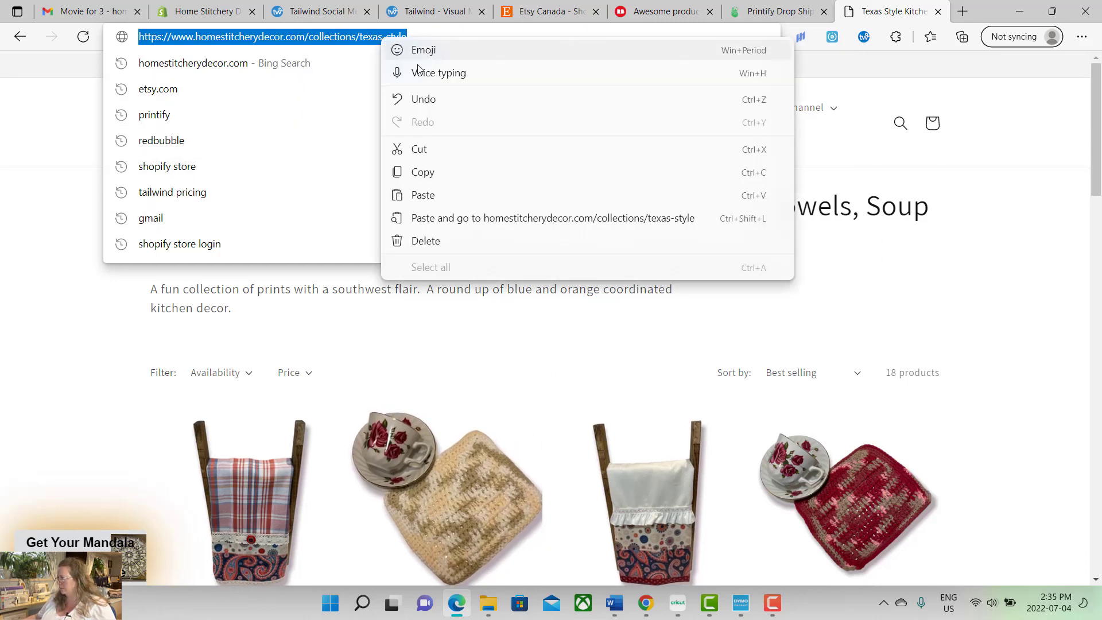
{"action": "left_click", "coordinate": [434, 173]}
- Switch back to the Tailwind Create design gallery and return to the first pin designs
{"action": "left_click", "coordinate": [418, 17]}
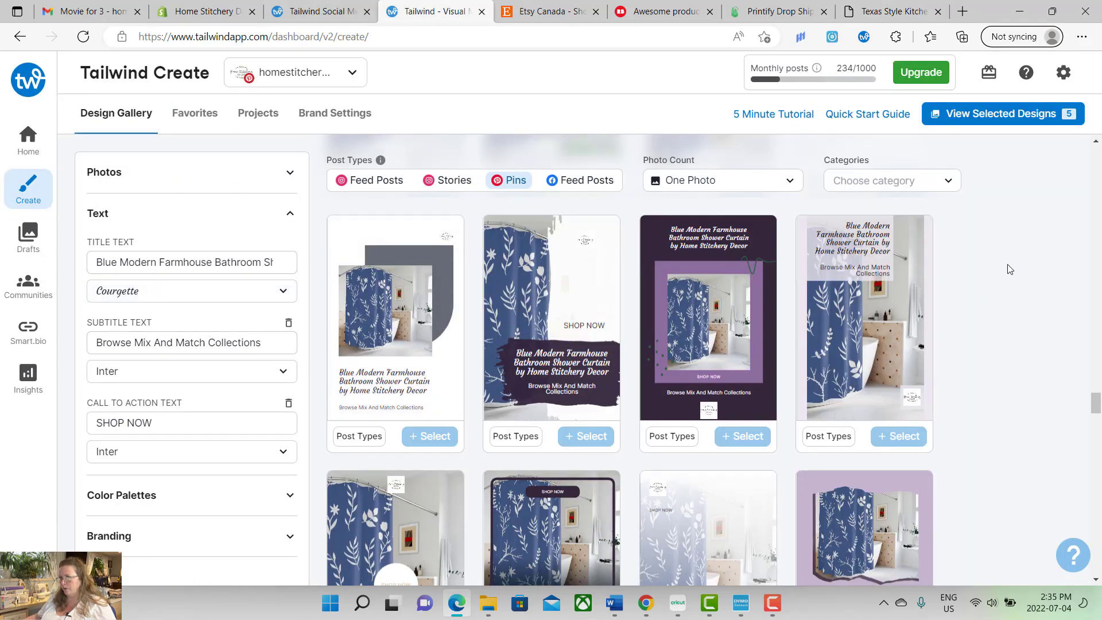
{"action": "left_click_drag", "start_coordinate": [1095, 410], "coordinate": [1068, 91]}
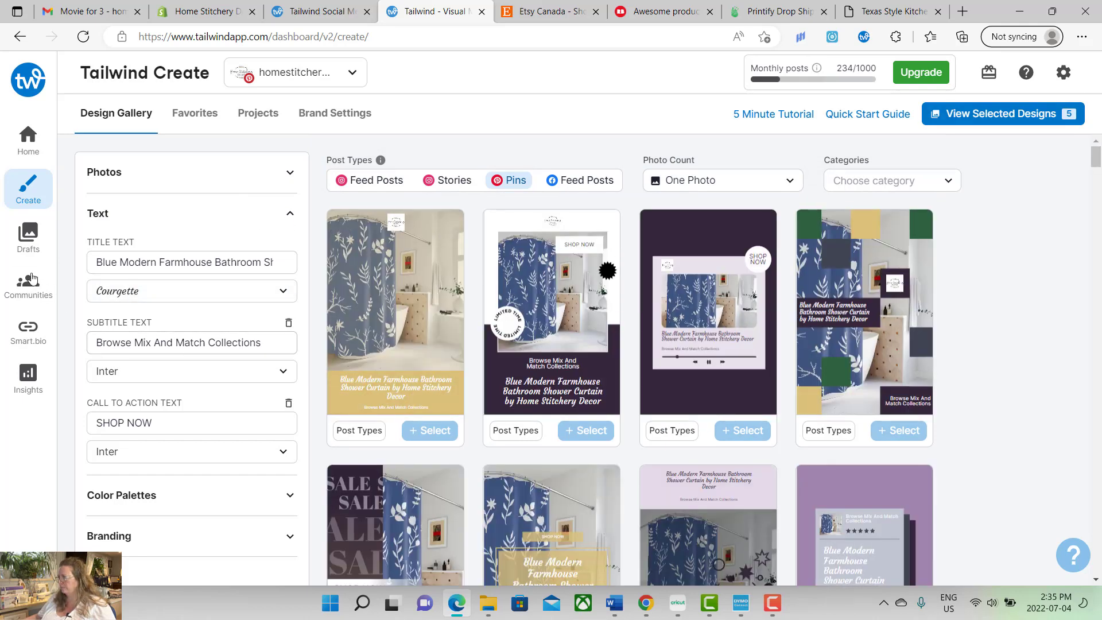
{"action": "left_click", "coordinate": [26, 198]}
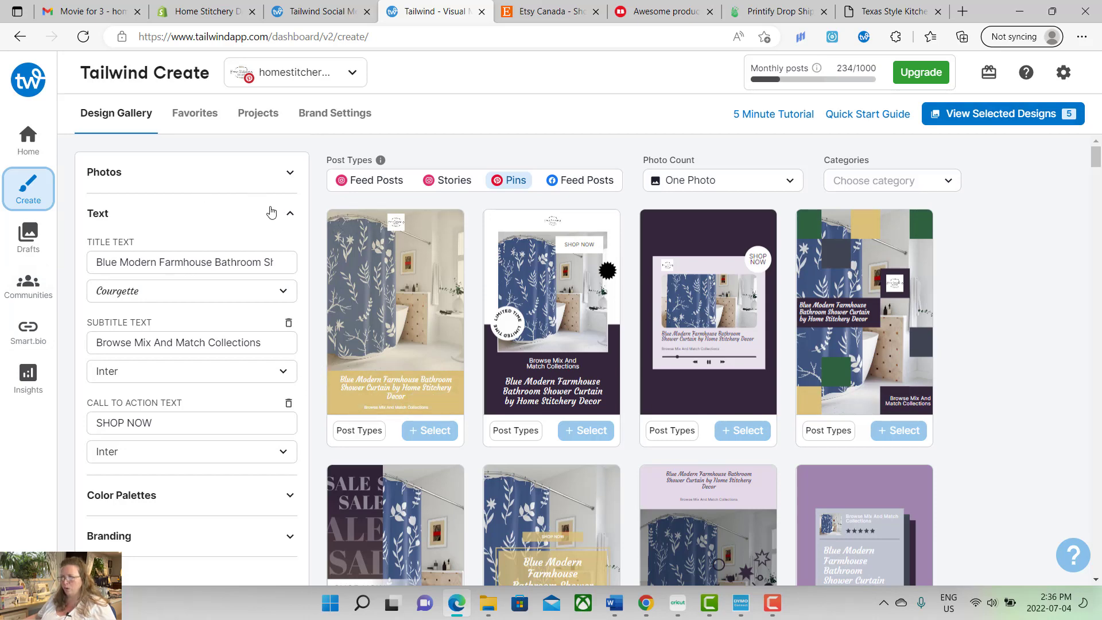
- Remove the shower curtain photo and load the site photos from the copied Texas Style collection address
{"action": "left_click", "coordinate": [288, 176]}
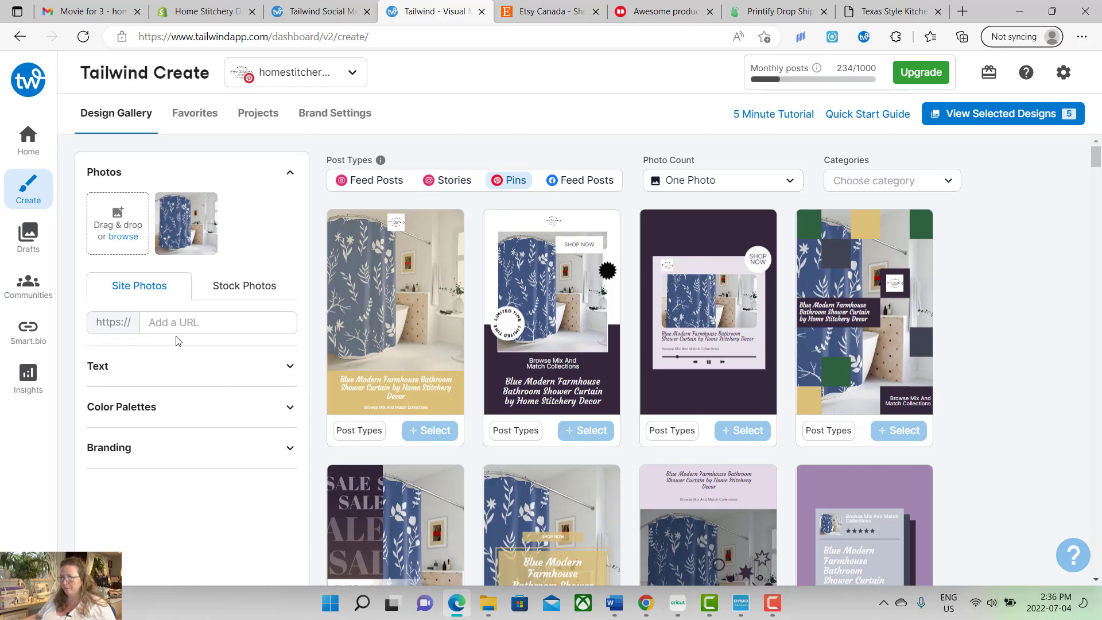
{"action": "left_click", "coordinate": [206, 206]}
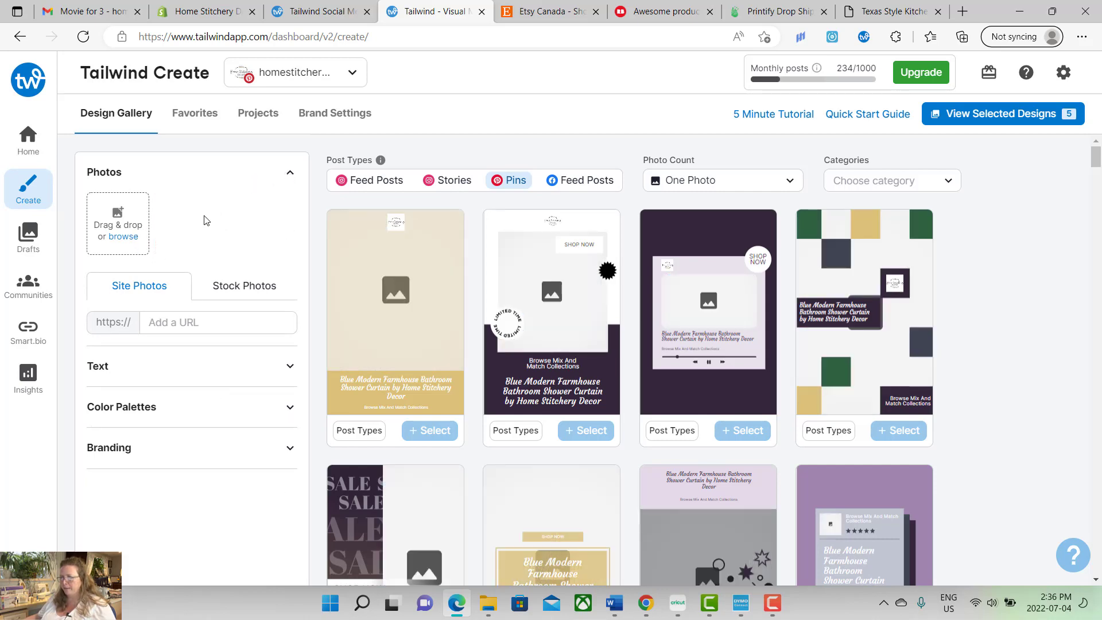
{"action": "left_click", "coordinate": [204, 321]}
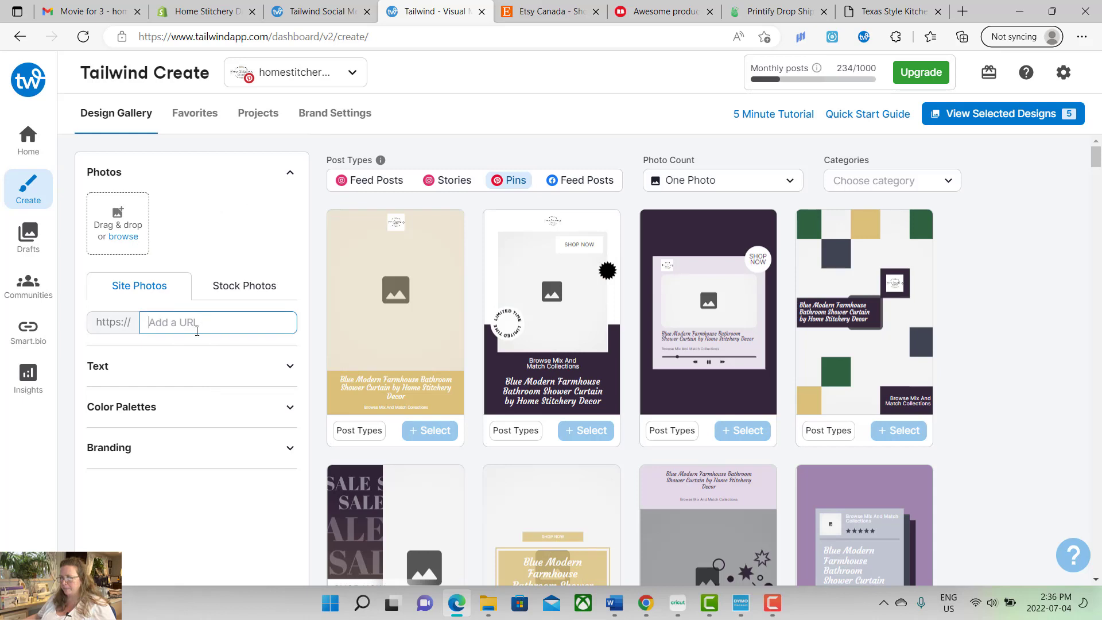
{"action": "right_click", "coordinate": [197, 331]}
{"action": "left_click", "coordinate": [238, 349]}
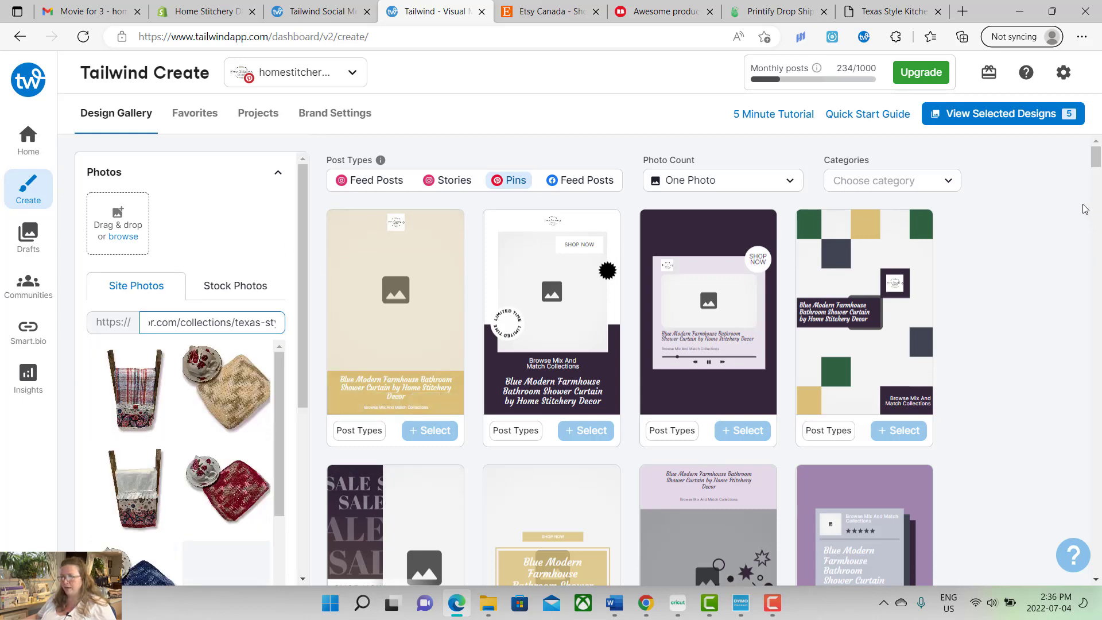
- Look through the loaded collection photos and filter the pin designs to Multiple Photos
{"action": "scroll", "coordinate": [505, 270], "scroll_direction": "down", "scroll_amount": 3}
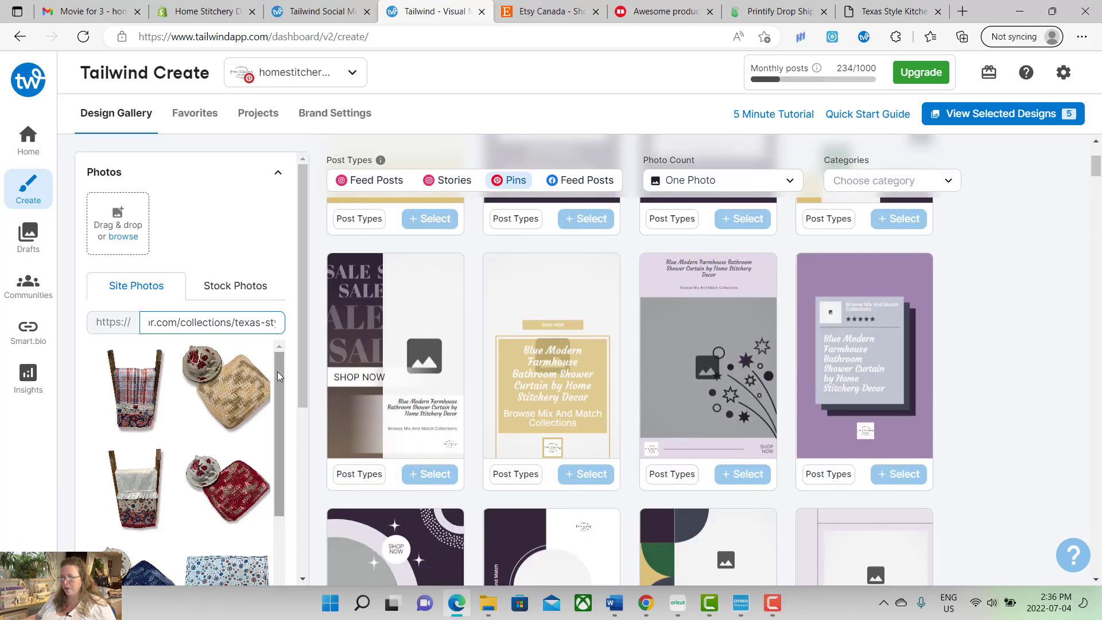
{"action": "scroll", "coordinate": [300, 394], "scroll_direction": "down", "scroll_amount": 1}
{"action": "scroll", "coordinate": [300, 393], "scroll_direction": "down", "scroll_amount": 2}
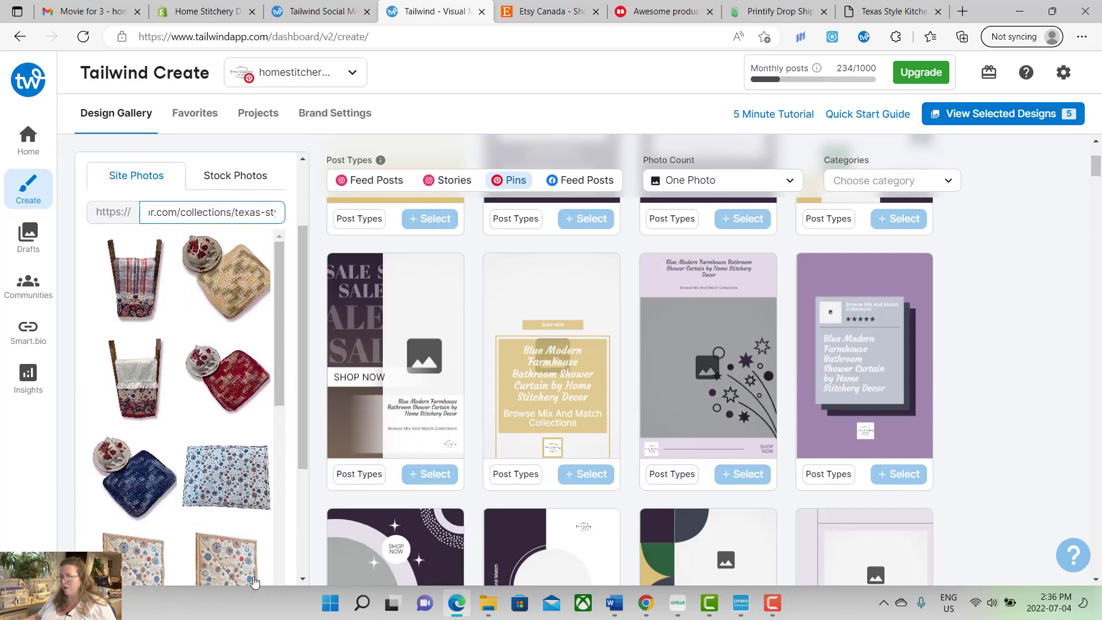
{"action": "left_click", "coordinate": [280, 397]}
{"action": "left_click_drag", "start_coordinate": [280, 397], "coordinate": [282, 576]}
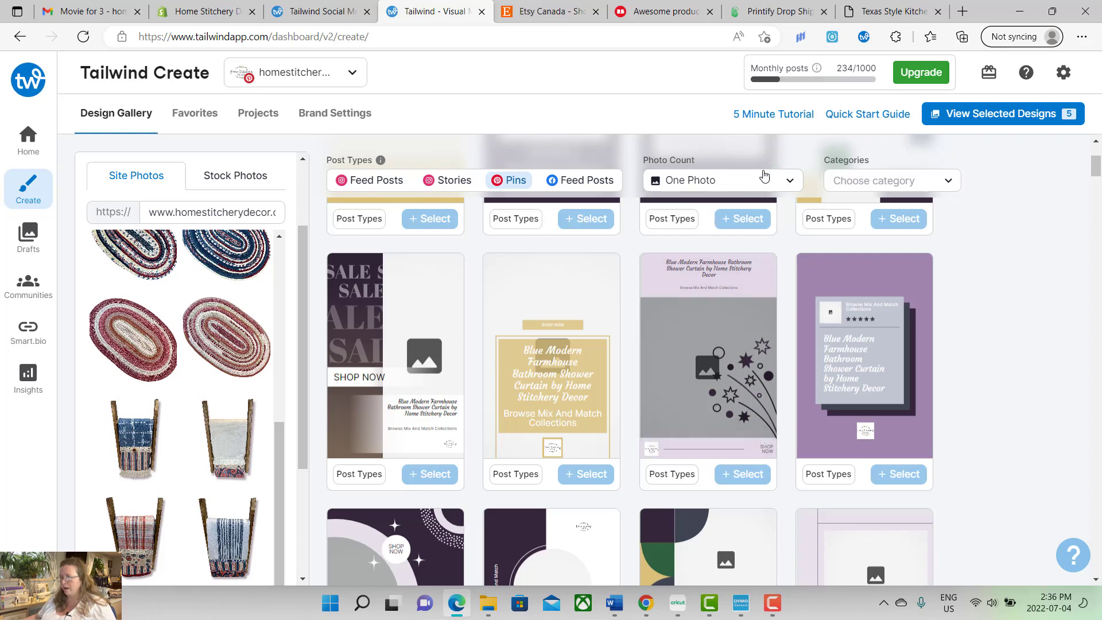
{"action": "left_click", "coordinate": [768, 181]}
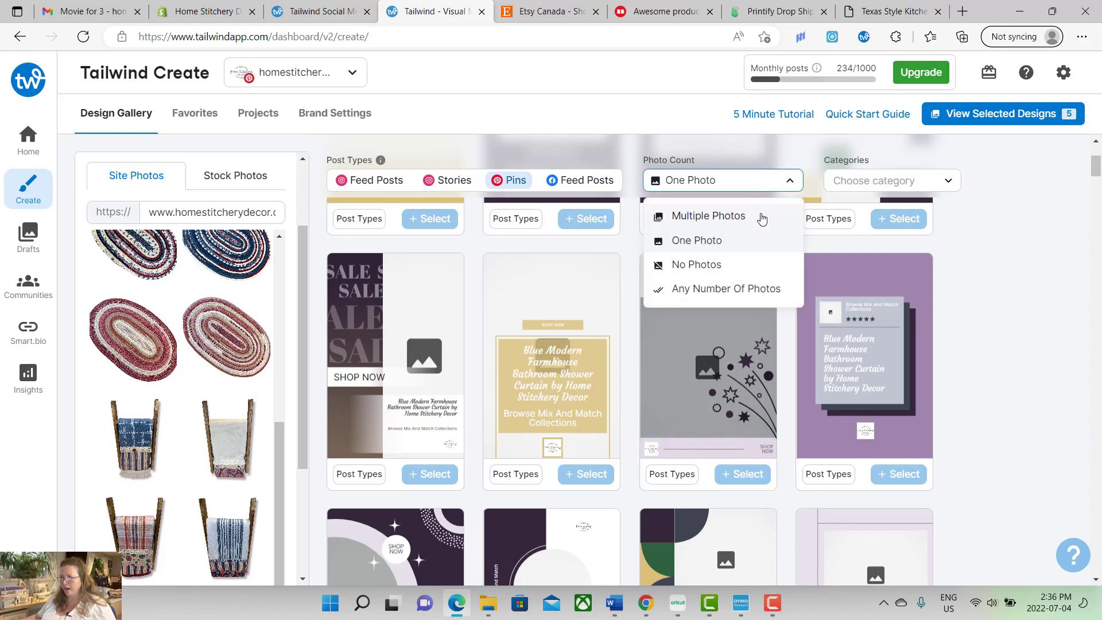
{"action": "left_click", "coordinate": [760, 217]}
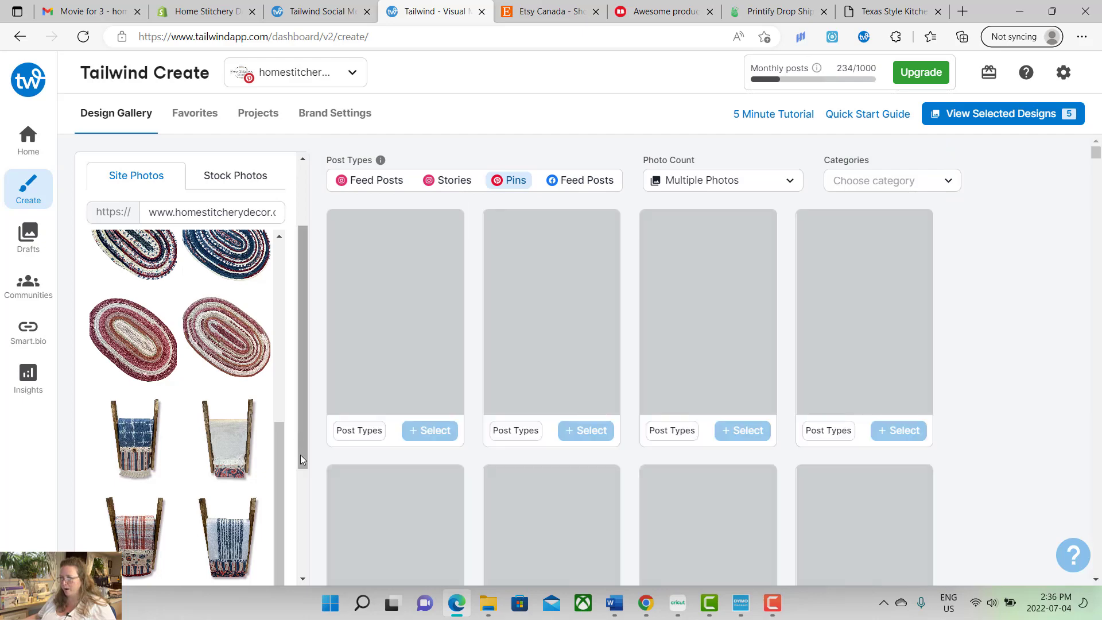
- Add the multicoloured oval rug with cream edging and the white, blue-striped and red-striped tea towel photos to the designs
{"action": "scroll", "coordinate": [302, 454], "scroll_direction": "up", "scroll_amount": 3}
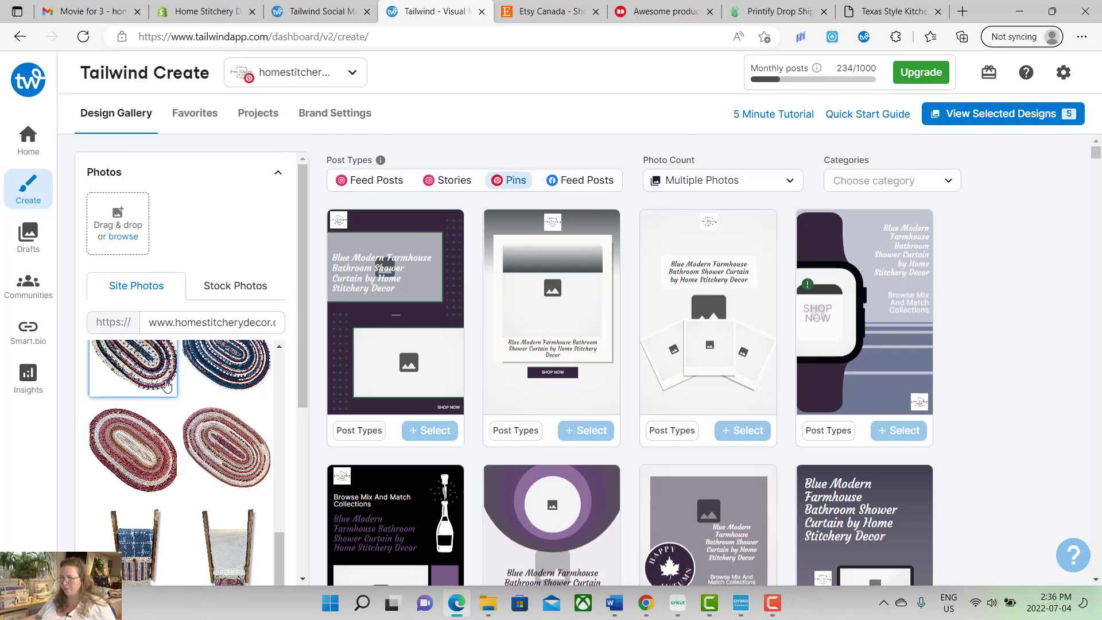
{"action": "left_click", "coordinate": [165, 386]}
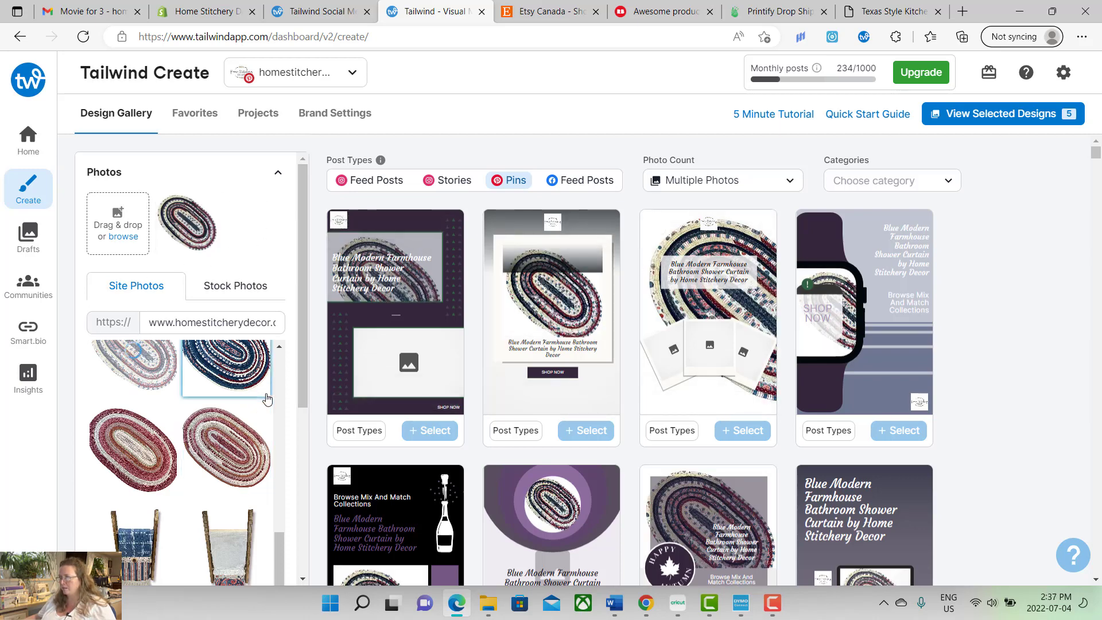
{"action": "scroll", "coordinate": [302, 383], "scroll_direction": "down", "scroll_amount": 3}
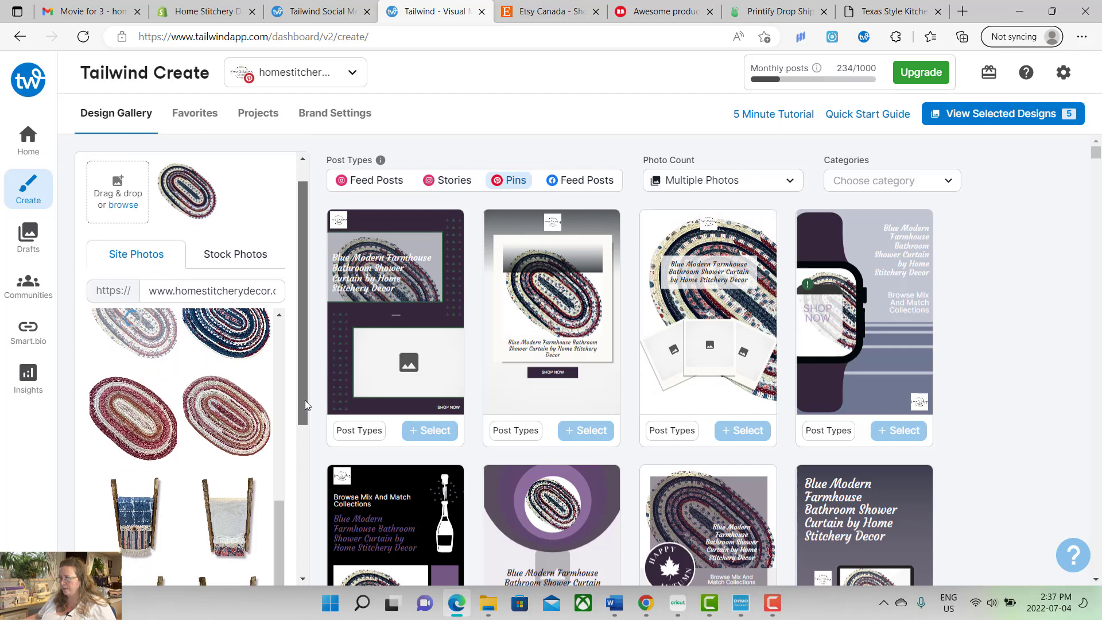
{"action": "left_click", "coordinate": [232, 489]}
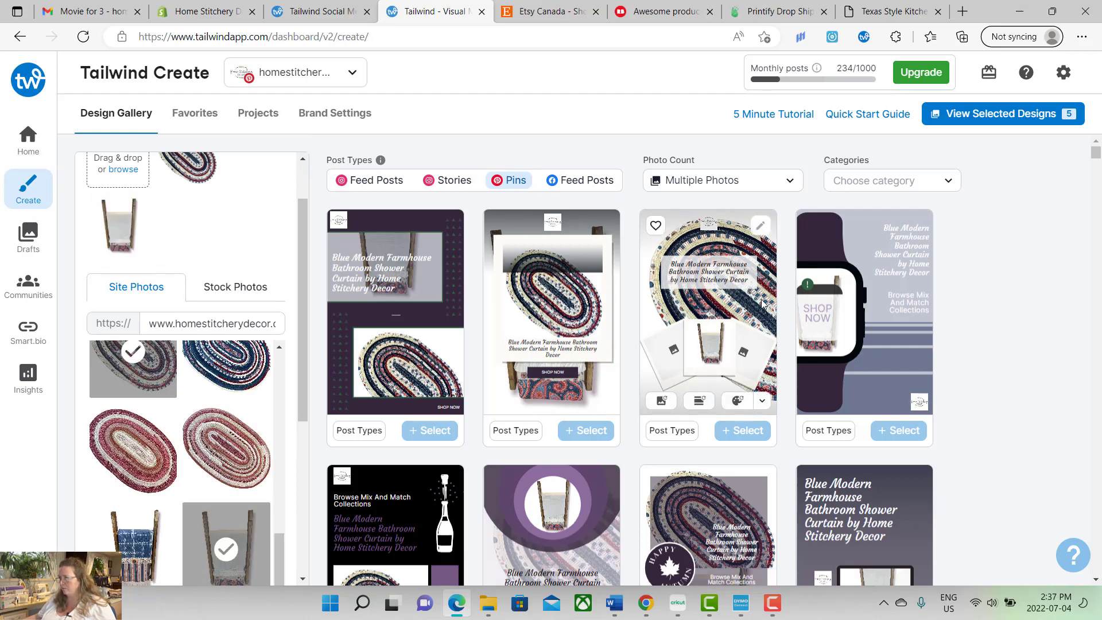
{"action": "left_click_drag", "start_coordinate": [304, 392], "coordinate": [309, 495]}
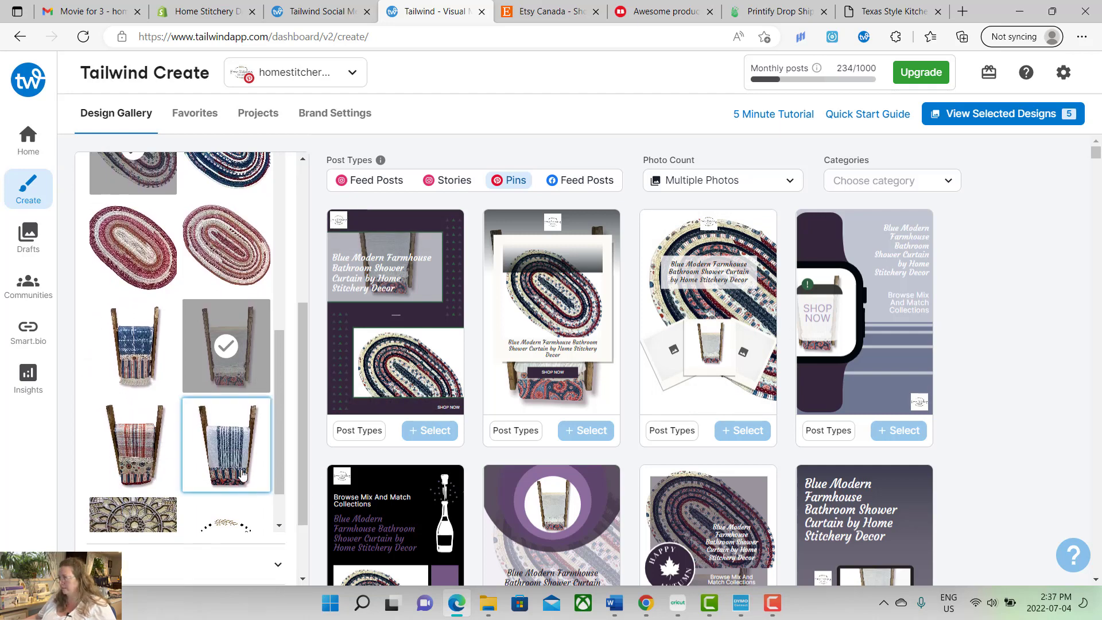
{"action": "left_click", "coordinate": [241, 474]}
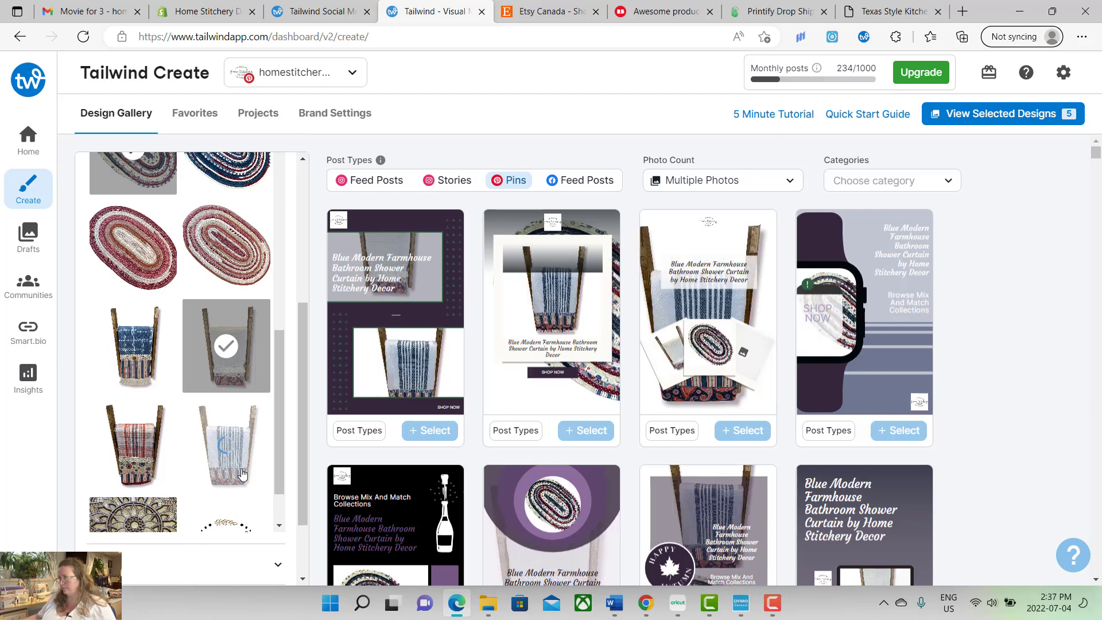
{"action": "left_click", "coordinate": [133, 469]}
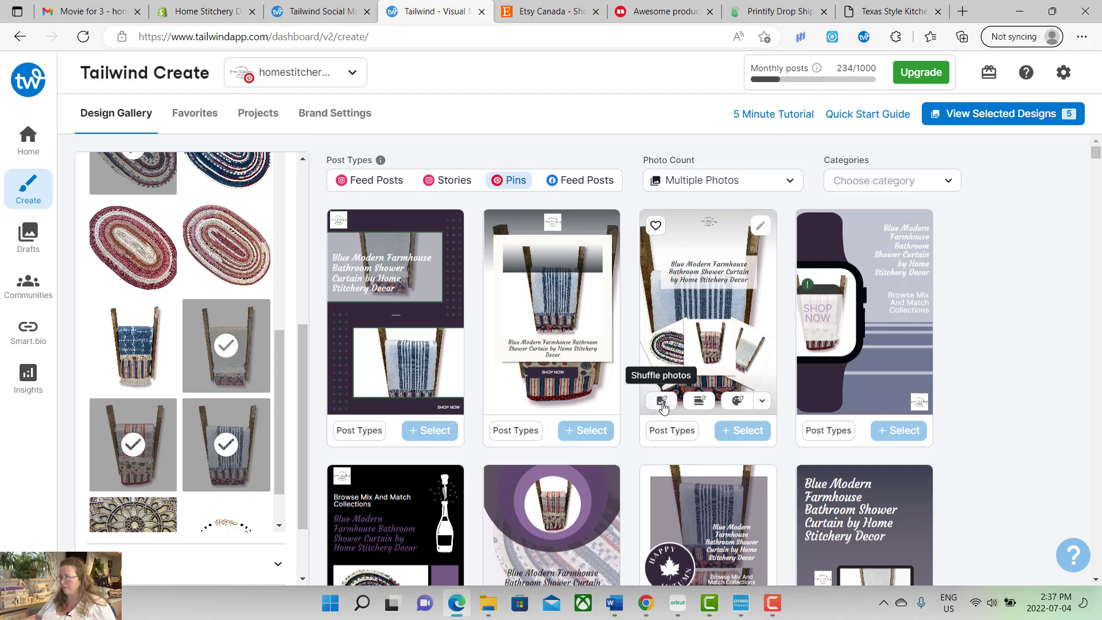
- Shuffle the photos in the design with three snapshots so the rug fills the background and the towels fill the snapshots
{"action": "left_click", "coordinate": [662, 402]}
{"action": "left_click", "coordinate": [663, 403]}
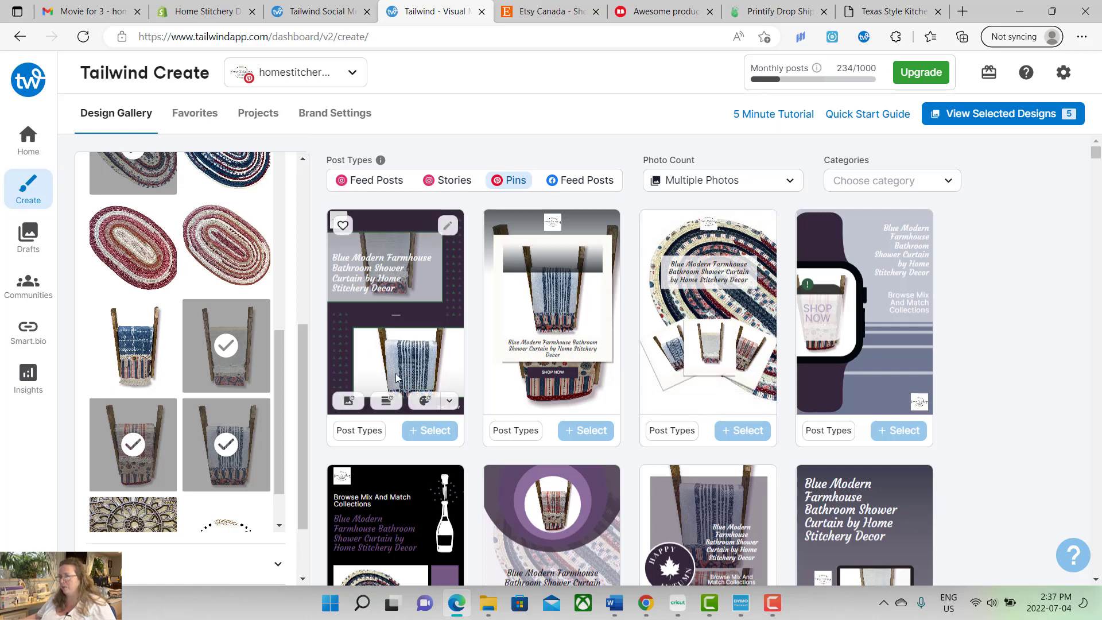
{"action": "left_click_drag", "start_coordinate": [303, 402], "coordinate": [301, 172]}
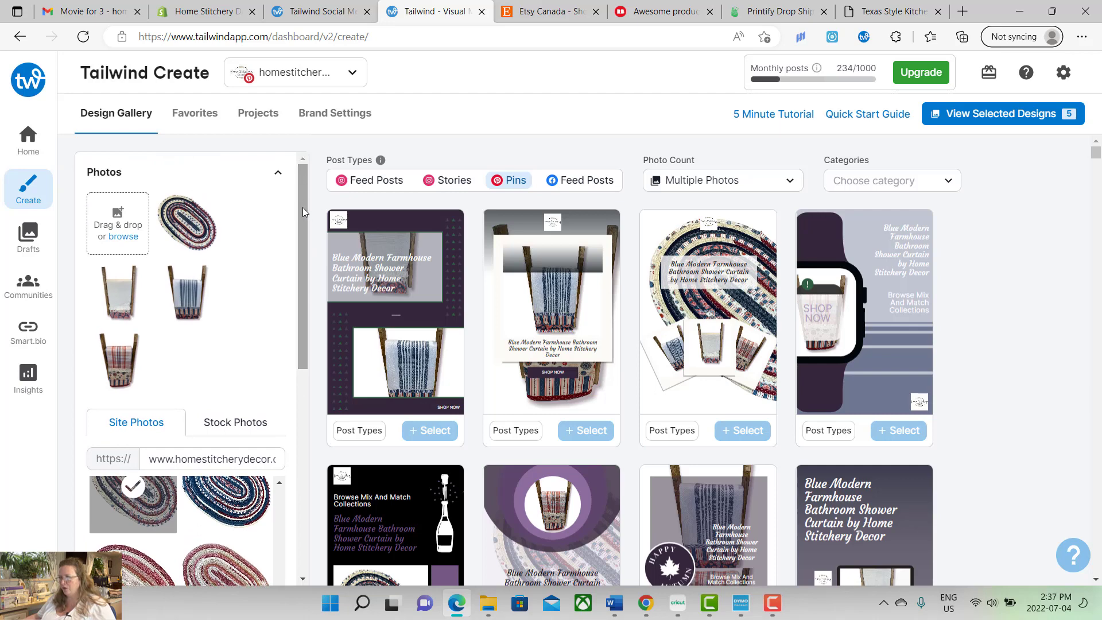
- Apply the 2nd Photo's Colors palette to the pin designs
{"action": "left_click_drag", "start_coordinate": [301, 267], "coordinate": [315, 488]}
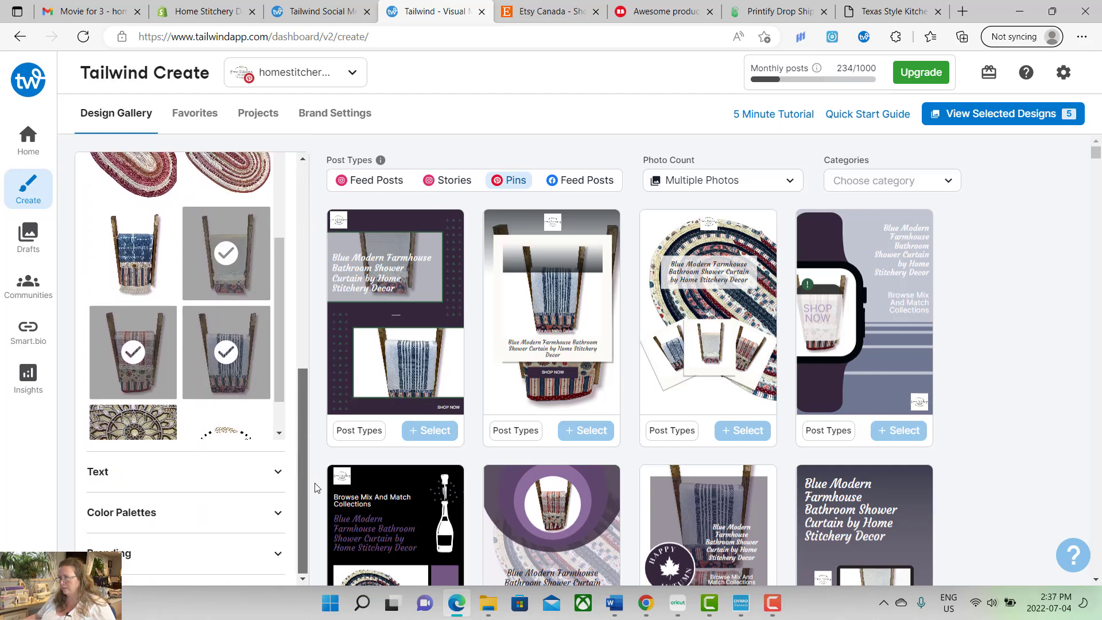
{"action": "left_click", "coordinate": [249, 511]}
{"action": "left_click", "coordinate": [248, 298]}
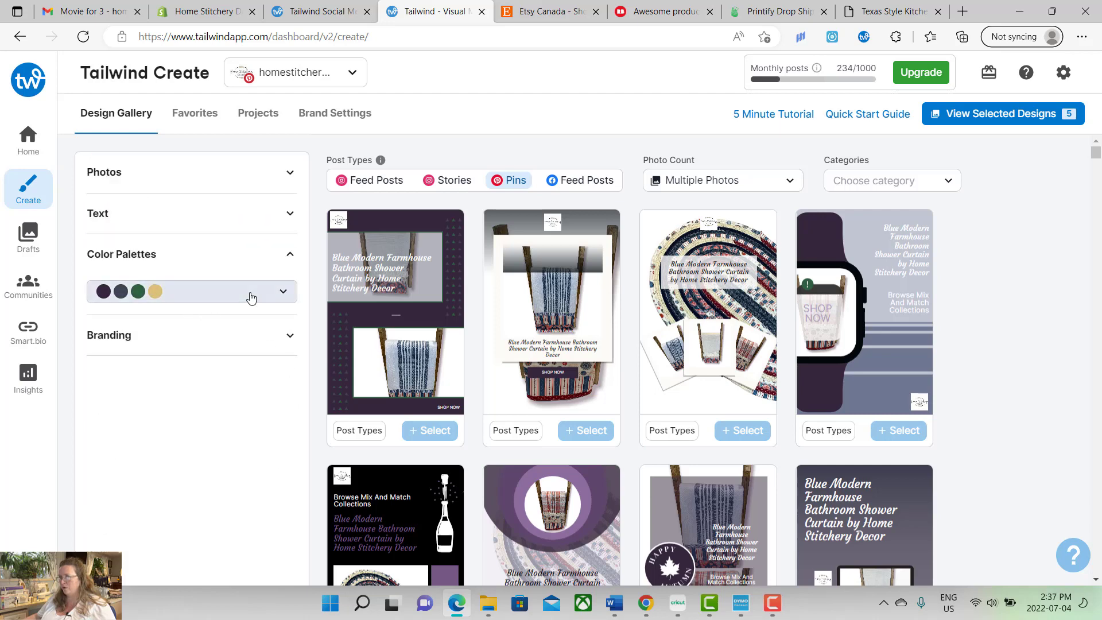
{"action": "left_click", "coordinate": [207, 433]}
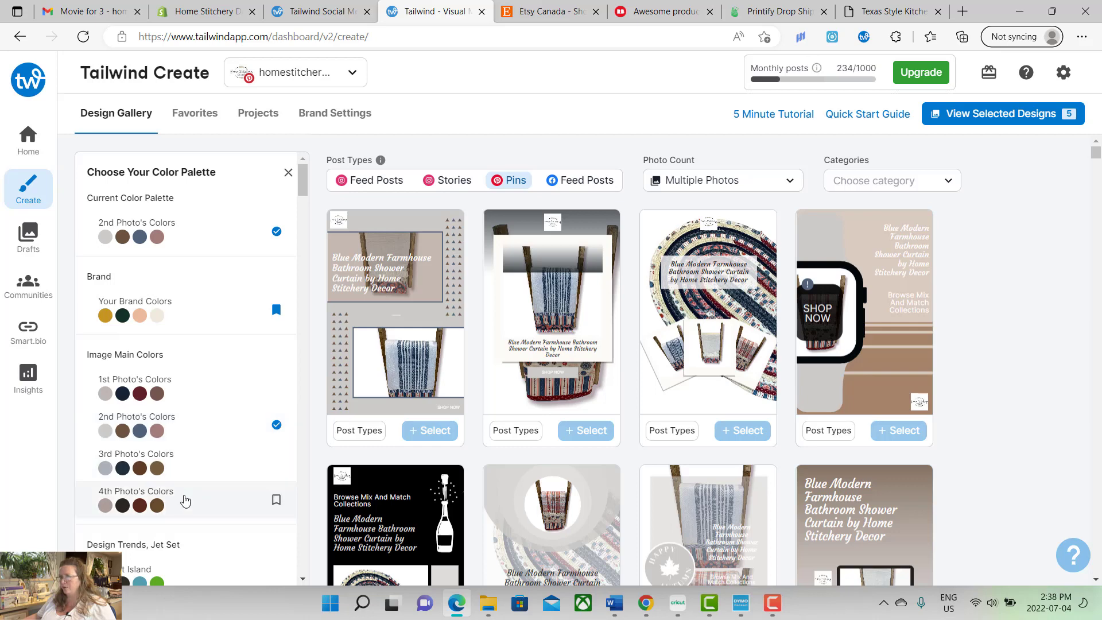
{"action": "mouse_move", "coordinate": [303, 173]}
{"action": "left_mouse_down"}
{"action": "mouse_move", "coordinate": [298, 194]}
{"action": "mouse_move", "coordinate": [302, 172]}
{"action": "left_mouse_up"}
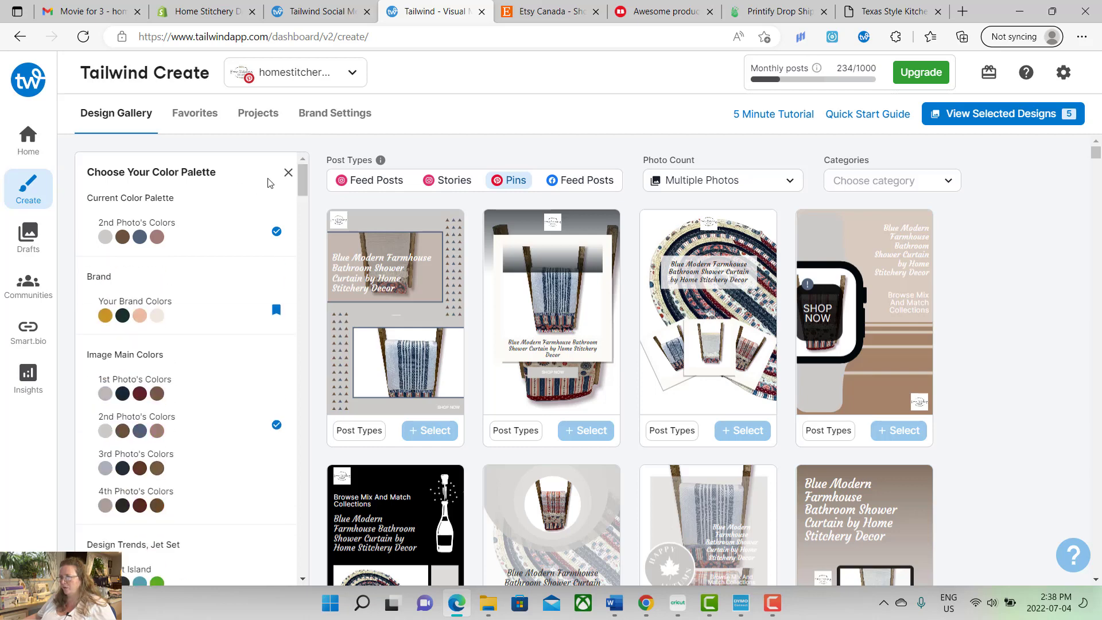
{"action": "left_click", "coordinate": [288, 173]}
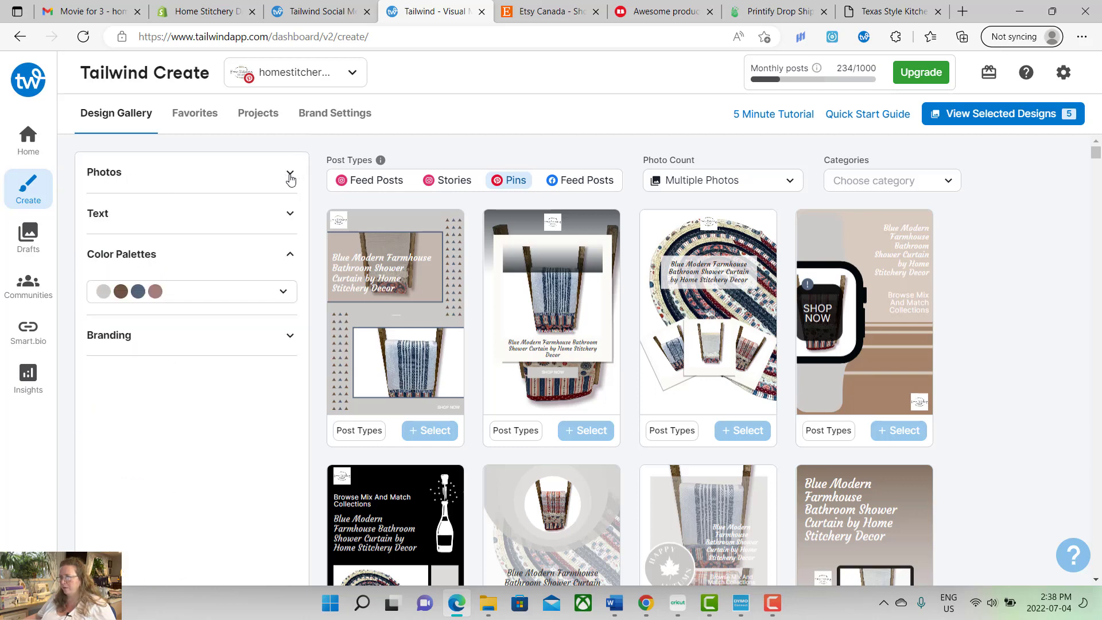
- Replace the title text with "Handcrafted Rugs and Matching Tea Towels."
{"action": "left_click", "coordinate": [157, 214]}
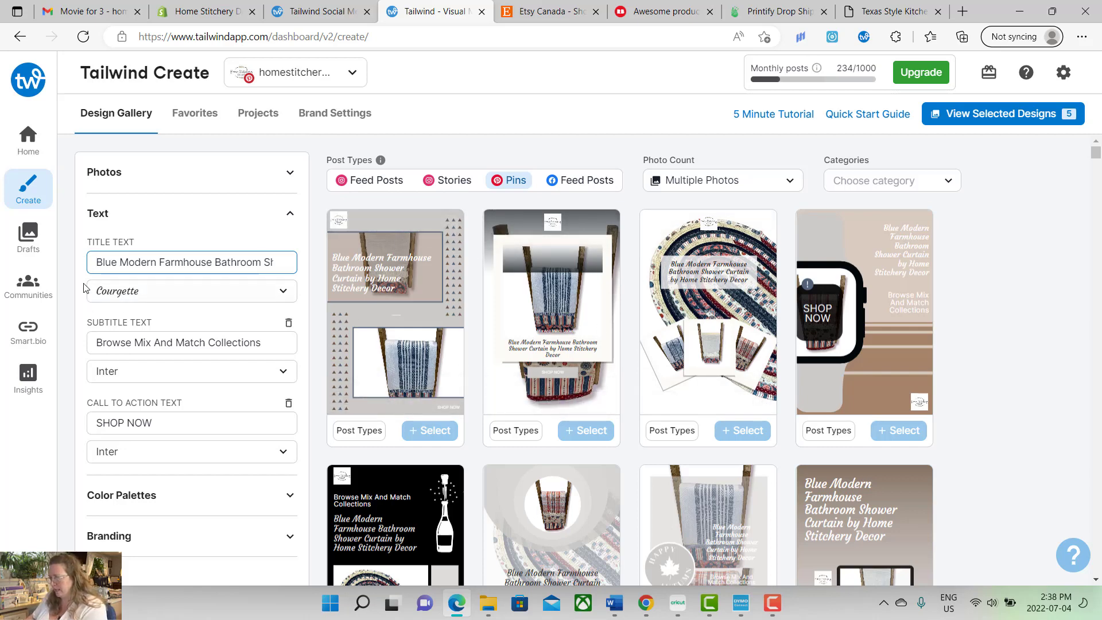
{"action": "left_click_drag", "start_coordinate": [96, 263], "coordinate": [447, 266]}
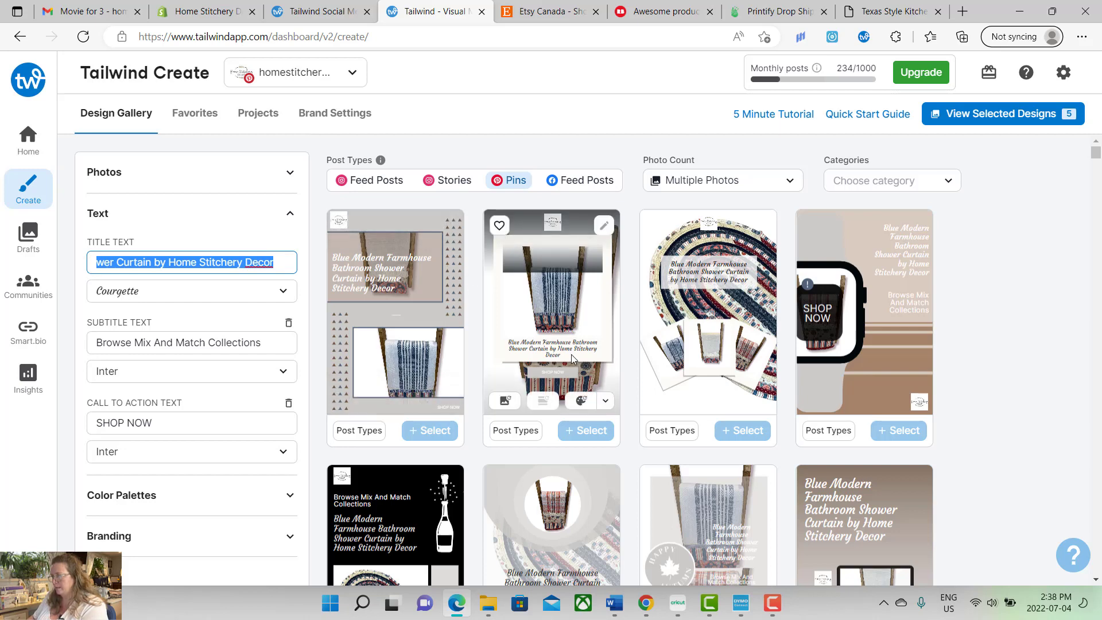
{"action": "type", "text": "Handc"}
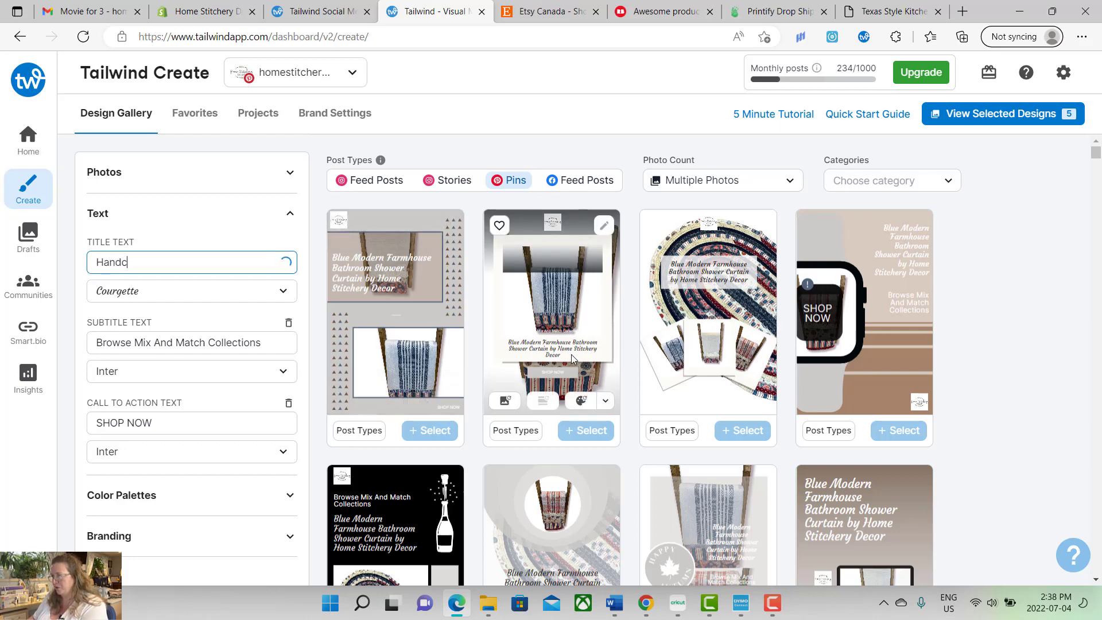
{"action": "type", "text": "rafted Rugs and Matching"}
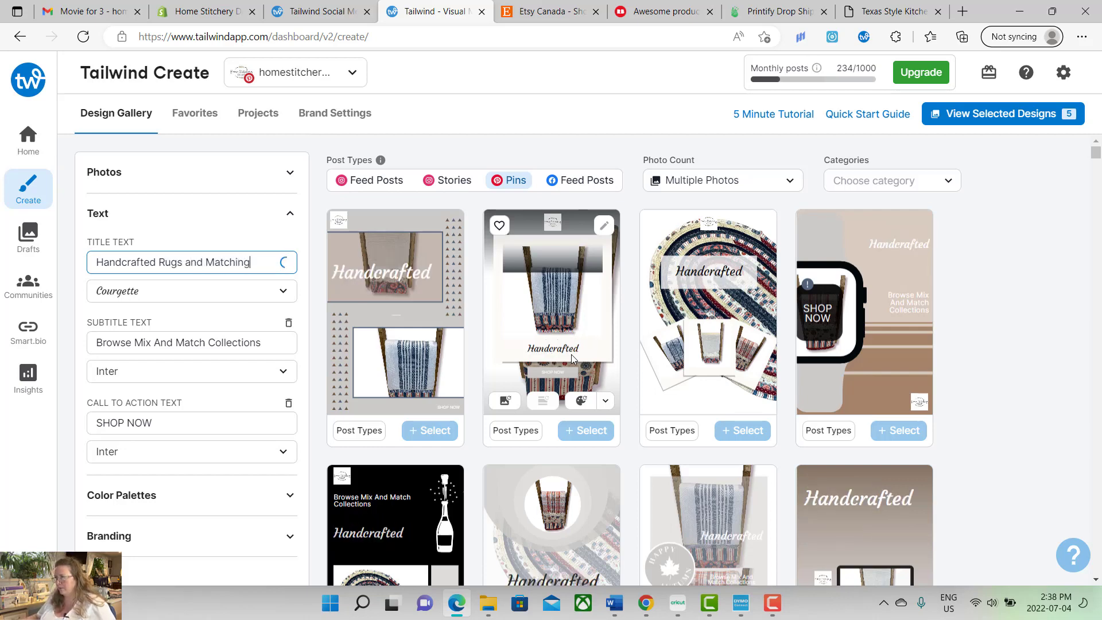
{"action": "type", "text": " Tea Towels"}
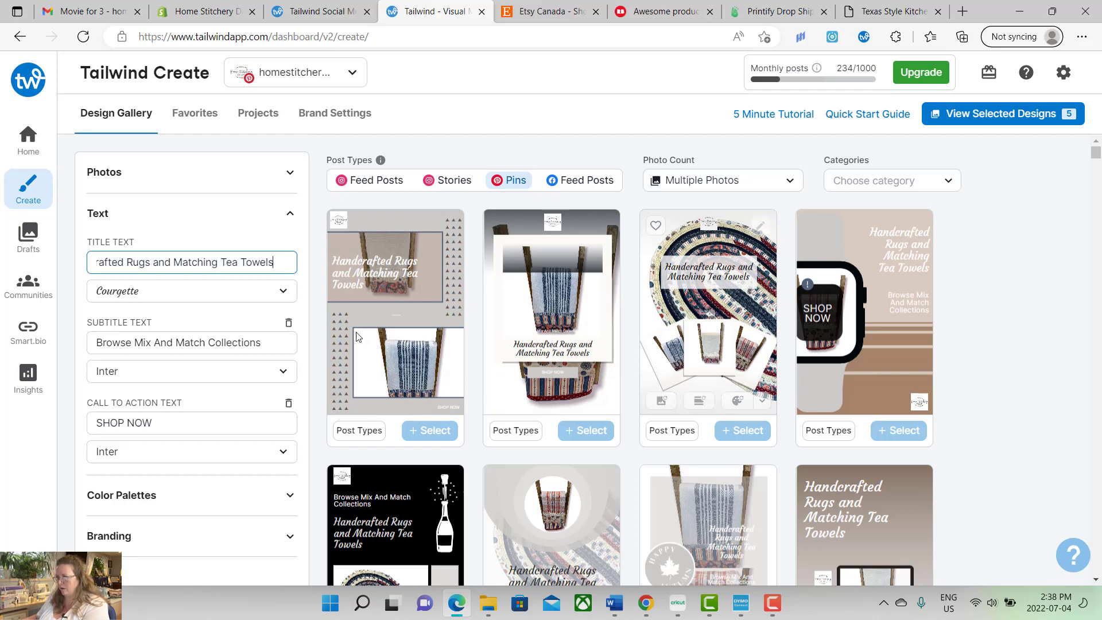
{"action": "type", "text": "."}
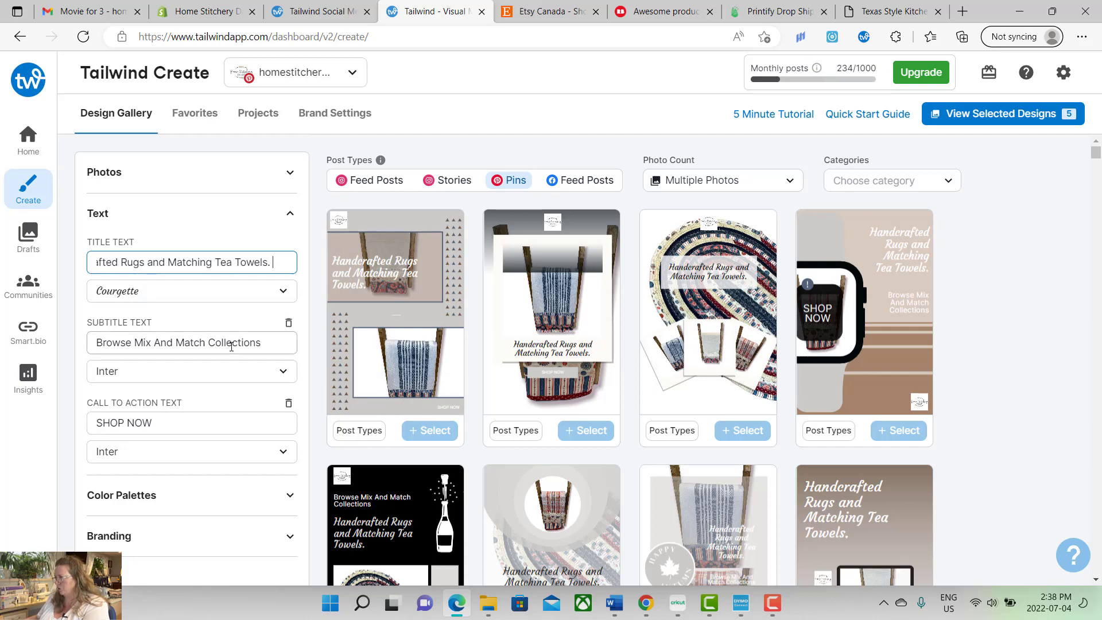
{"action": "left_click", "coordinate": [190, 422]}
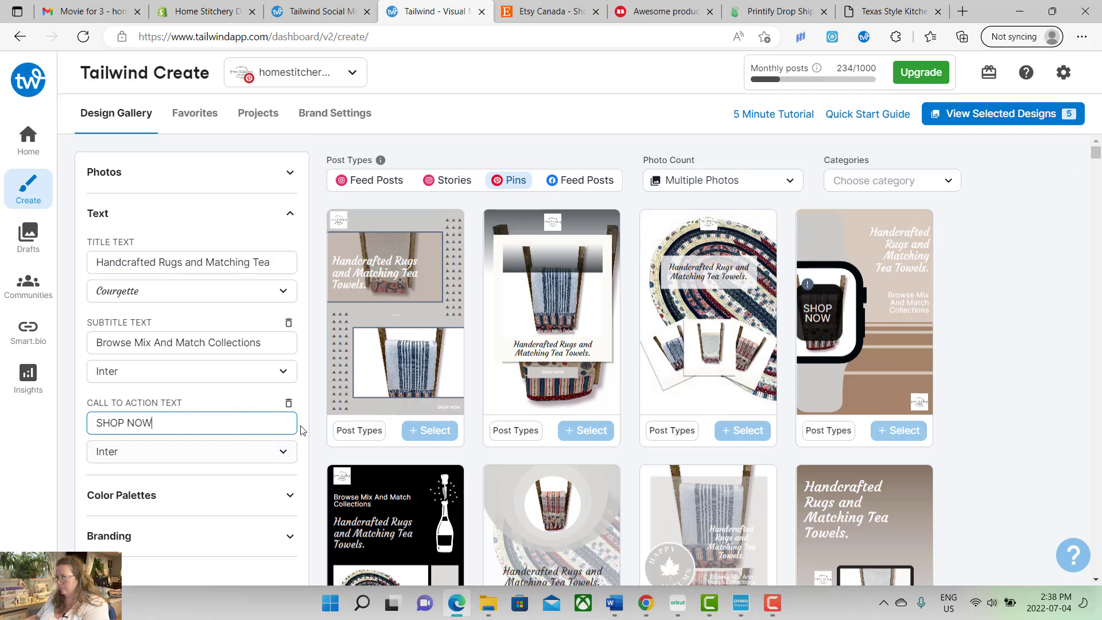
{"action": "left_click", "coordinate": [171, 377]}
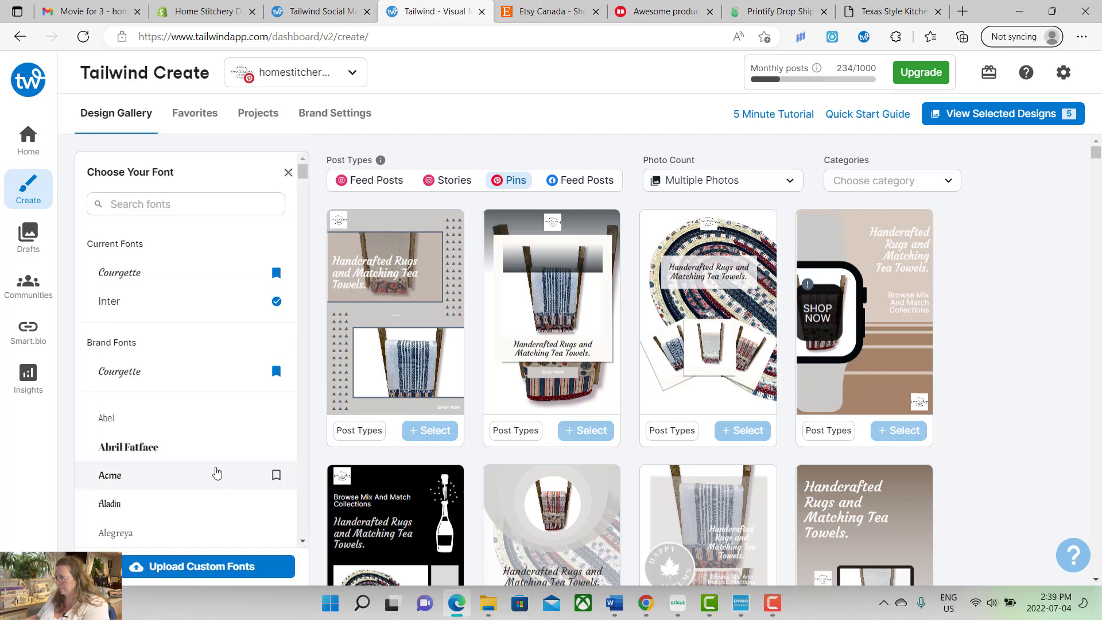
{"action": "left_click", "coordinate": [290, 173]}
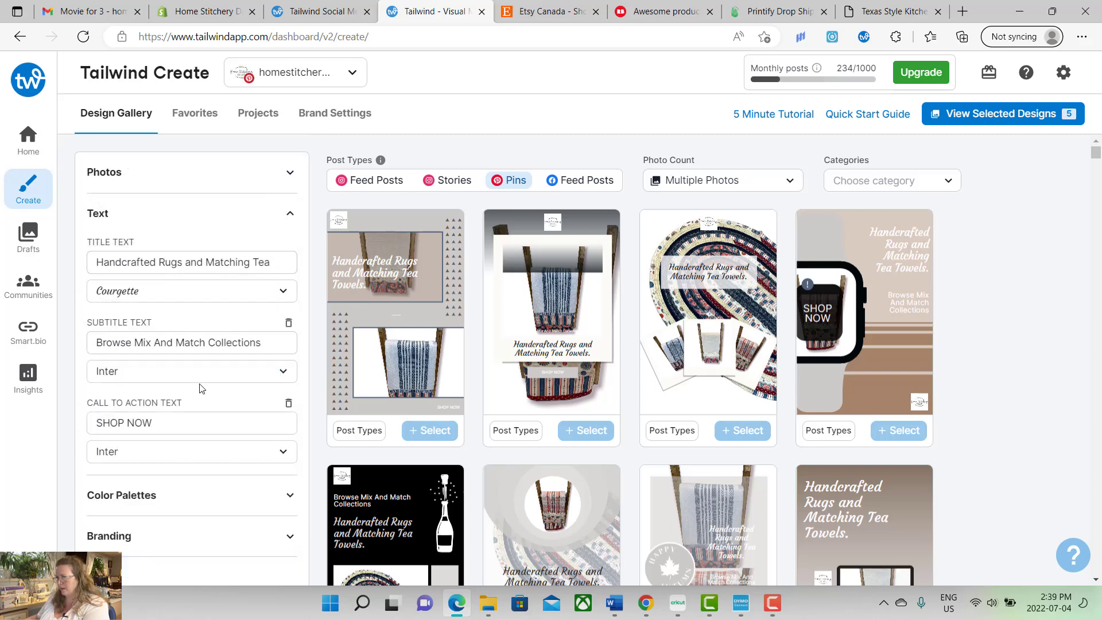
{"action": "left_click", "coordinate": [268, 339]}
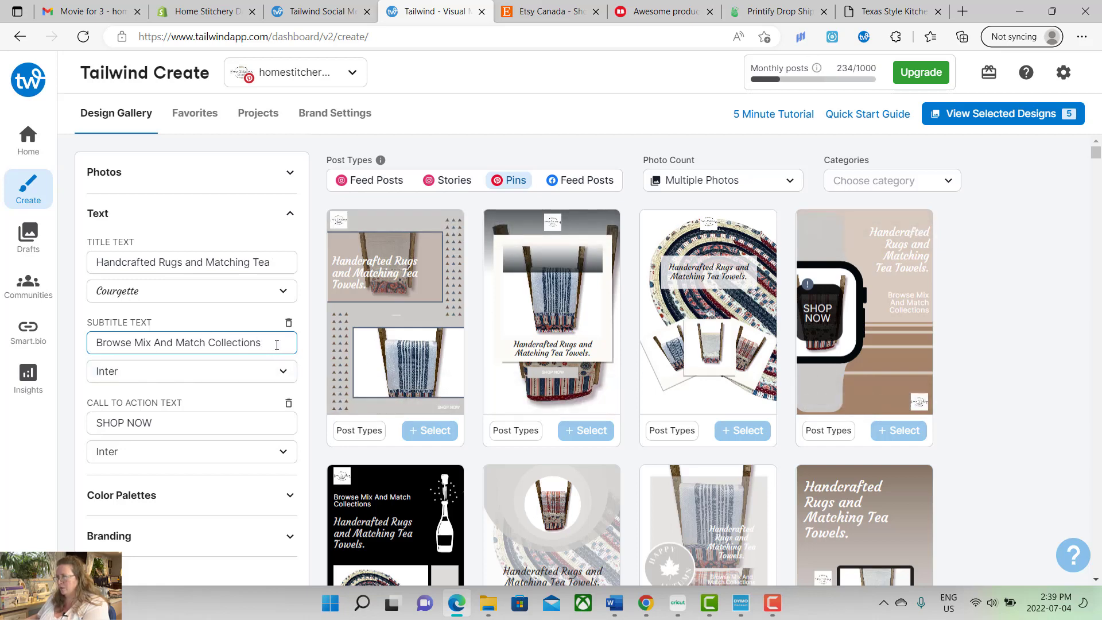
{"action": "left_click", "coordinate": [284, 373]}
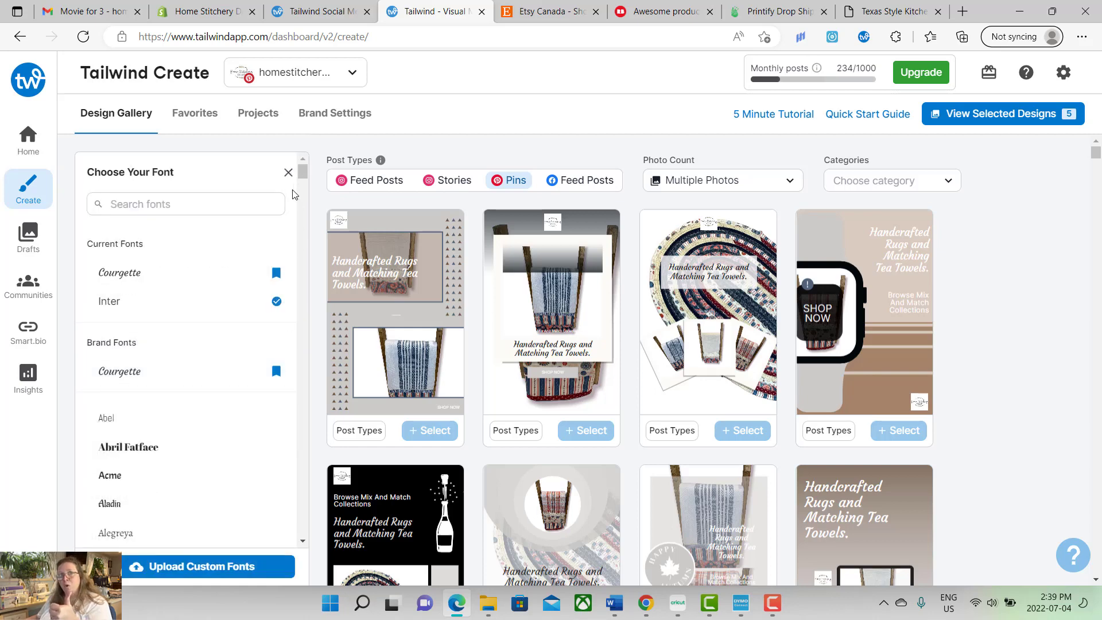
{"action": "left_click", "coordinate": [287, 173]}
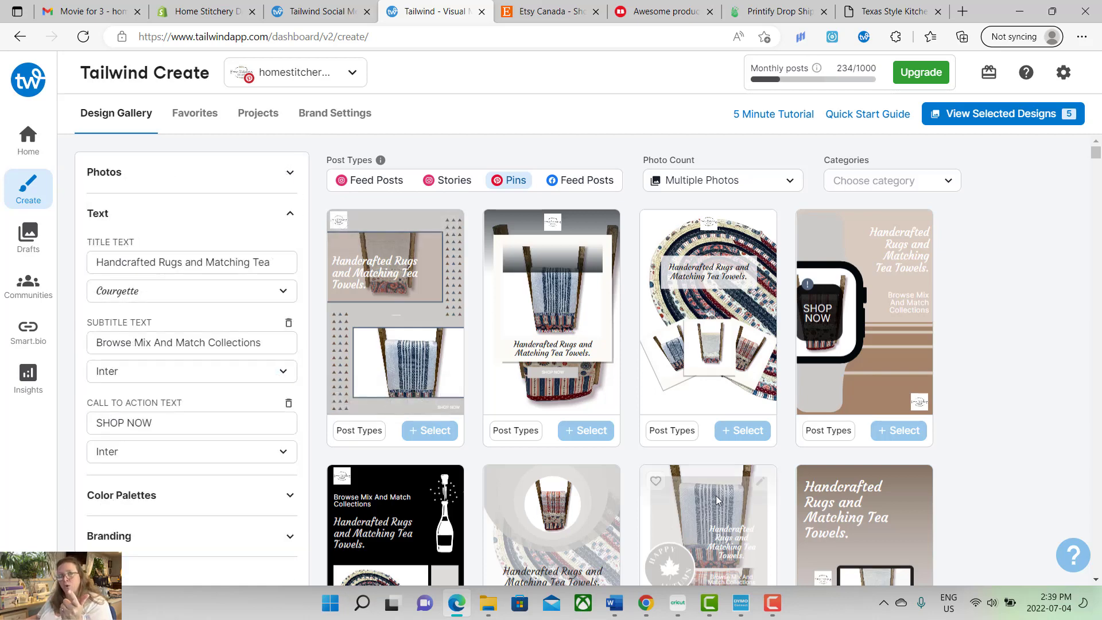
- Remove all five previously selected shower curtain pins from the selected designs and return to the design gallery
{"action": "mouse_move", "coordinate": [435, 355]}
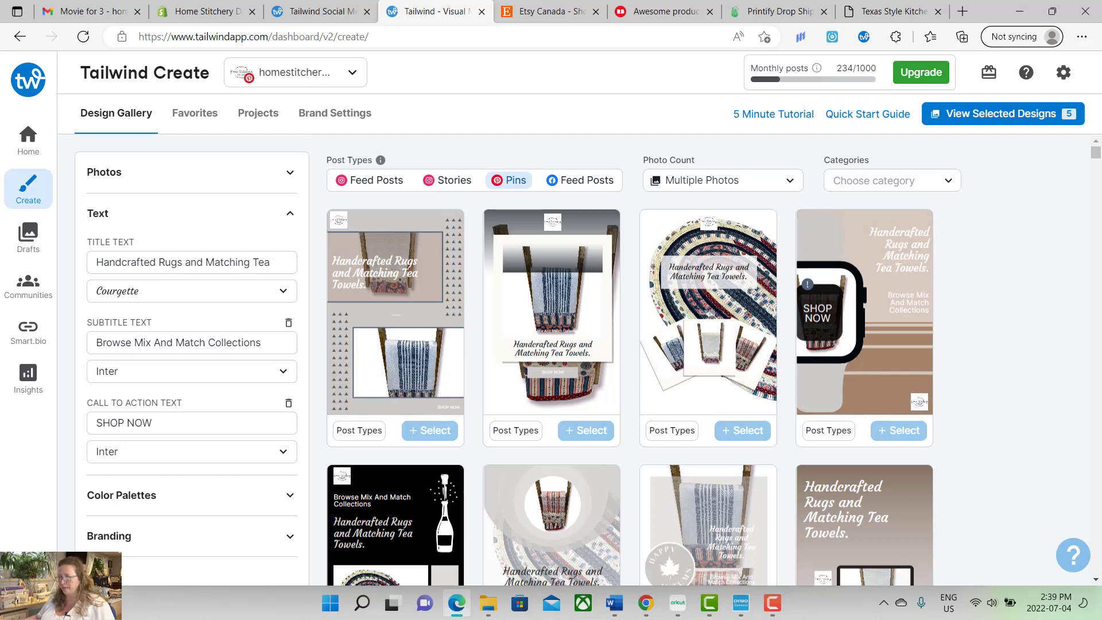
{"action": "left_click_drag", "start_coordinate": [1096, 152], "coordinate": [1096, 152]}
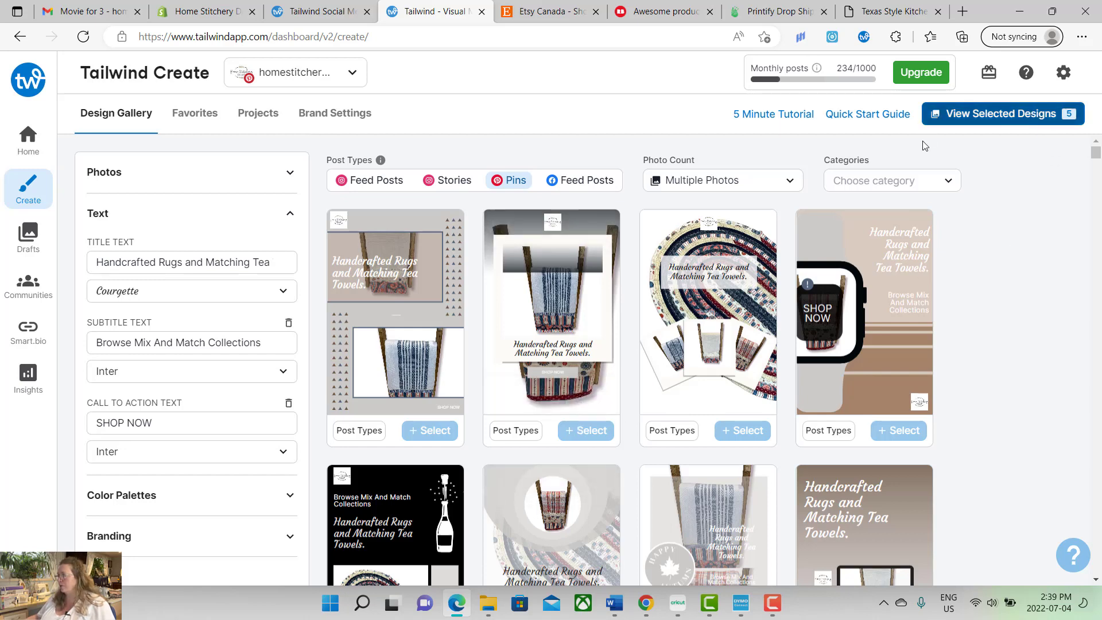
{"action": "left_click", "coordinate": [972, 125]}
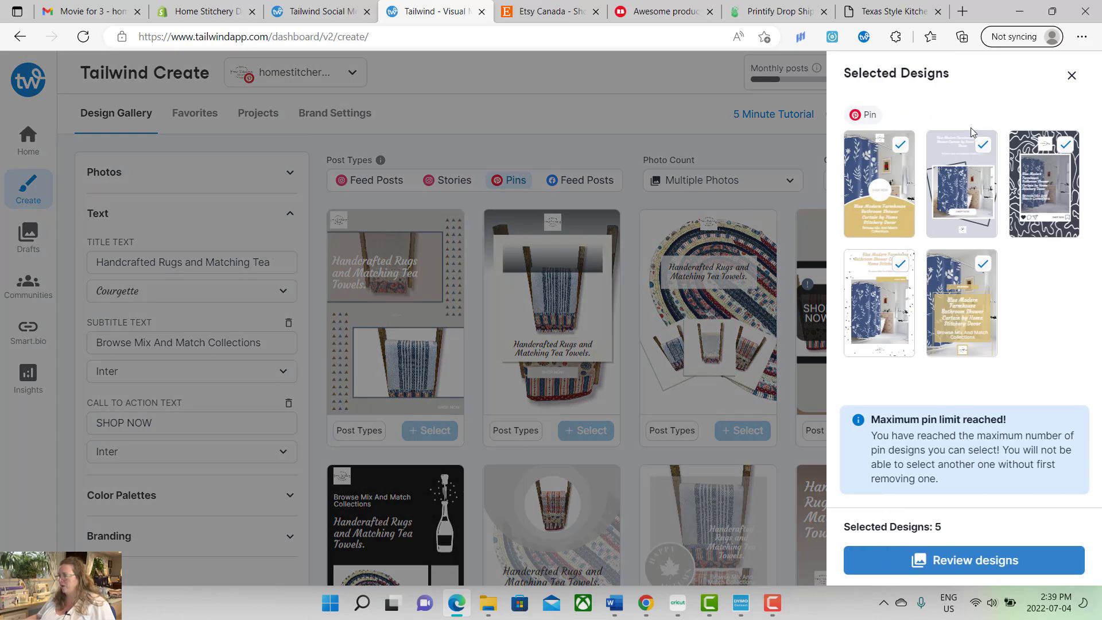
{"action": "left_click", "coordinate": [901, 145]}
{"action": "left_click", "coordinate": [982, 145]}
{"action": "left_click", "coordinate": [1065, 145]}
{"action": "left_click", "coordinate": [982, 264]}
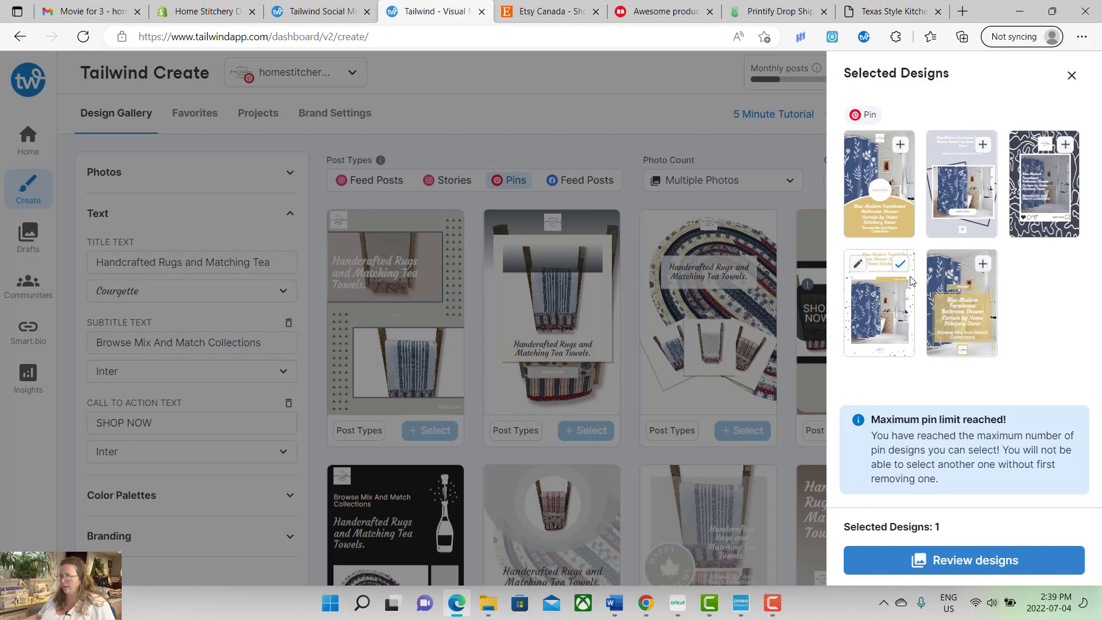
{"action": "left_click", "coordinate": [899, 264]}
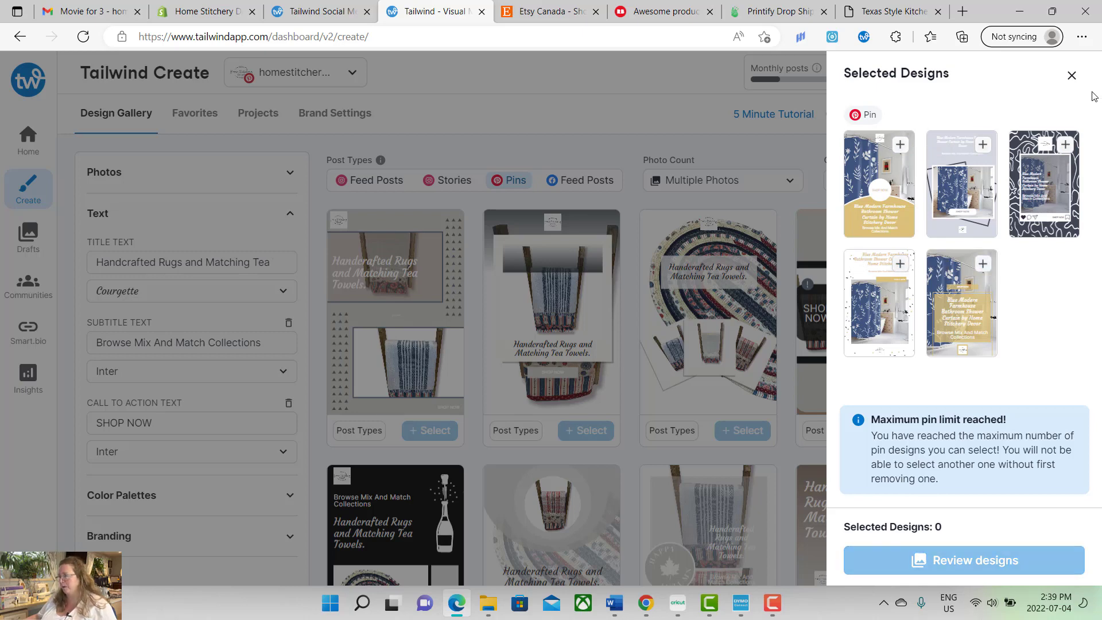
{"action": "left_click", "coordinate": [1071, 75]}
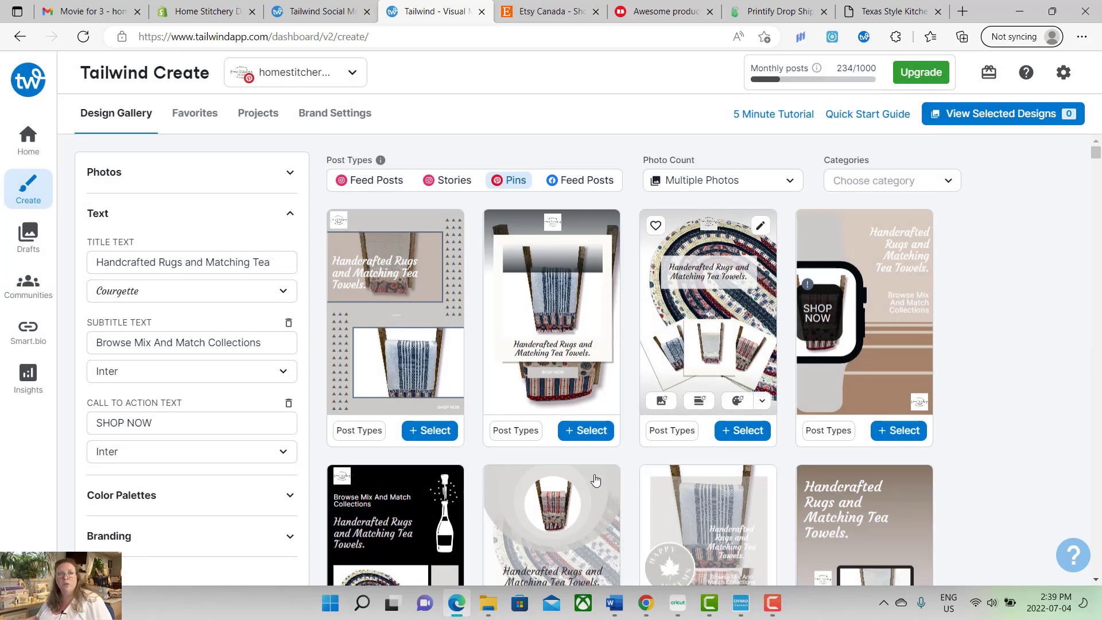